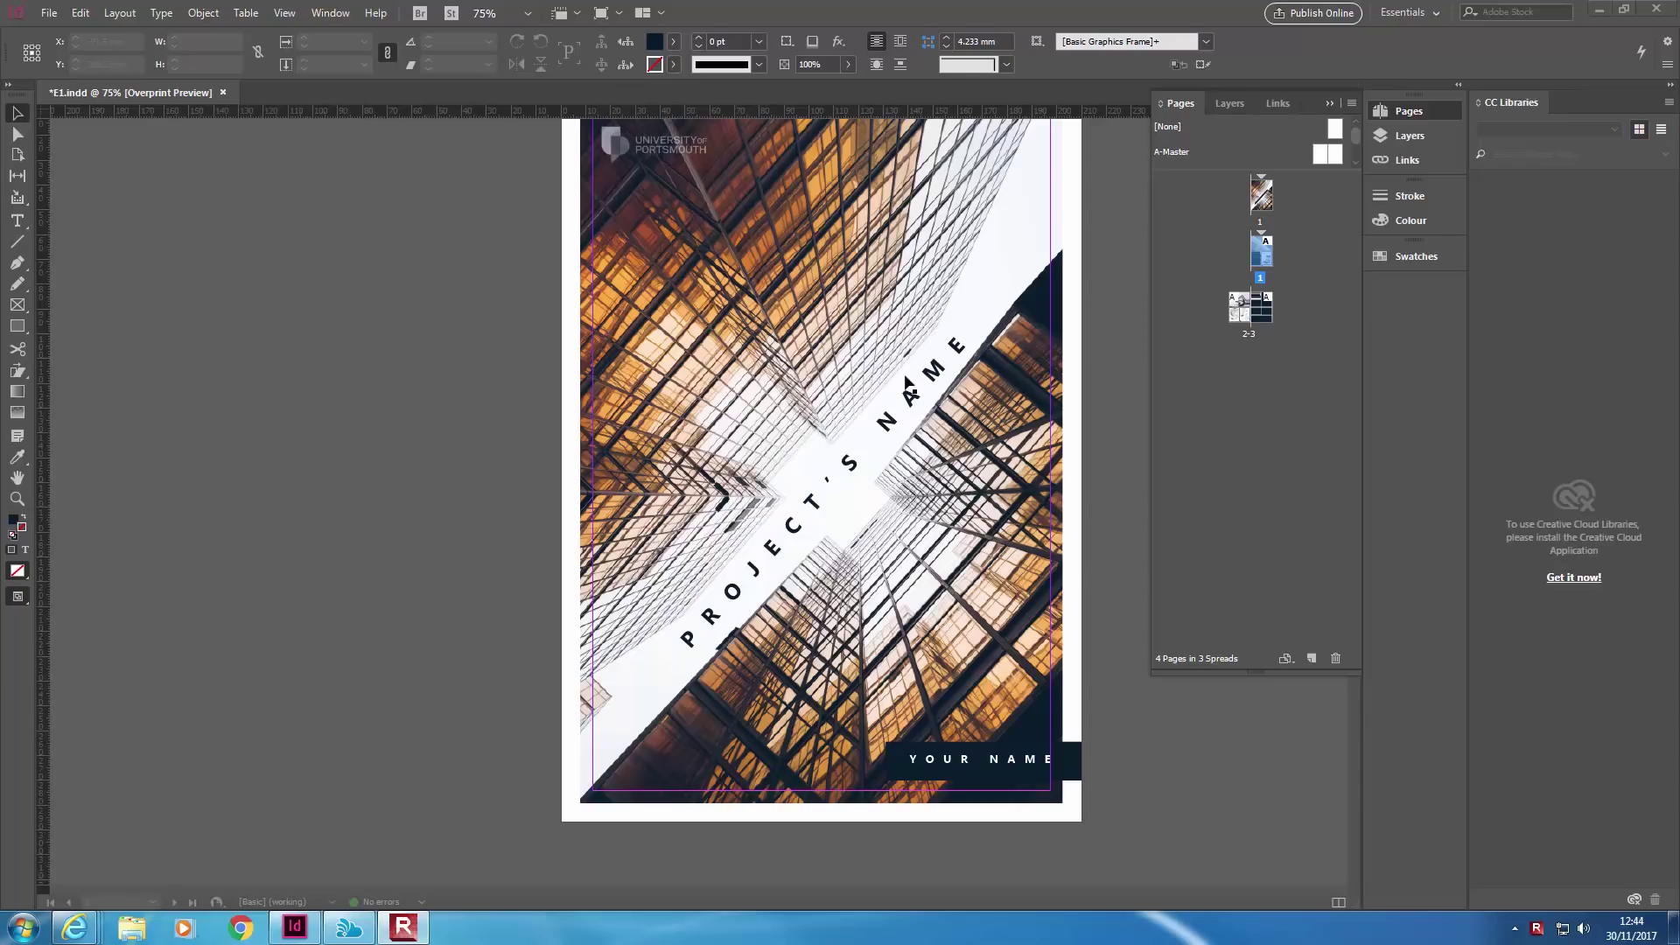
# Examine the example document's cover page and the layout of its inside pages and spread
pyautogui.click(626, 410)
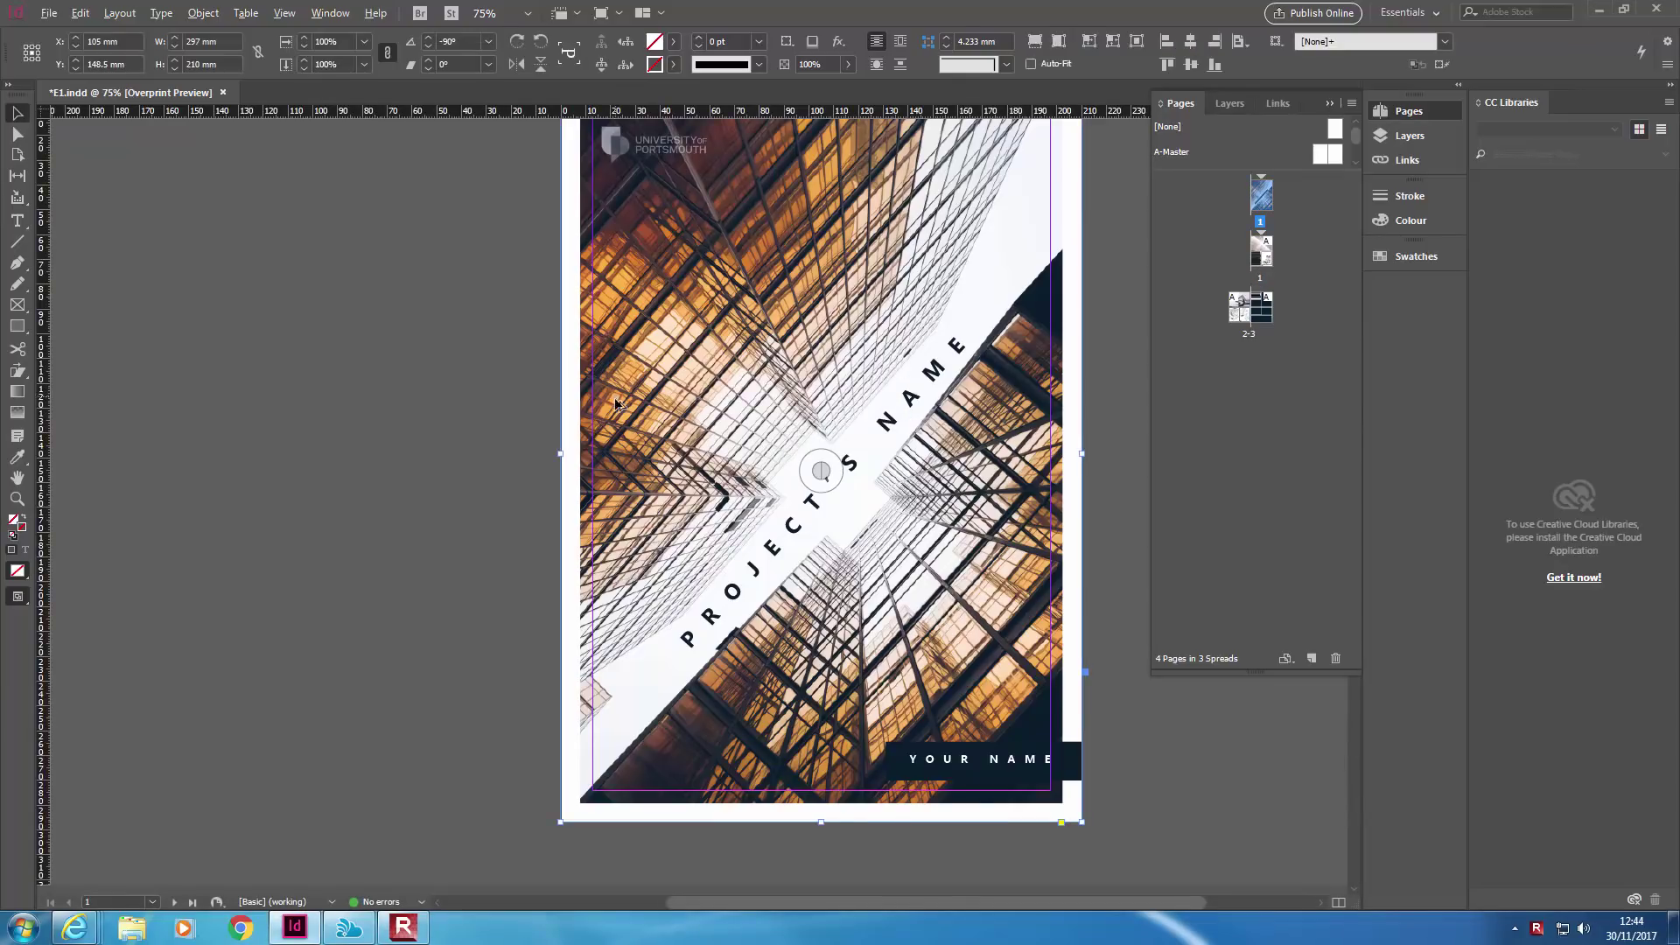
pyautogui.hotkey('ctrl', '-')
pyautogui.hotkey('ctrl', '-')
pyautogui.hotkey('ctrl', '-')
pyautogui.hotkey('ctrl', '-')
pyautogui.scroll(-2, 806, 610)
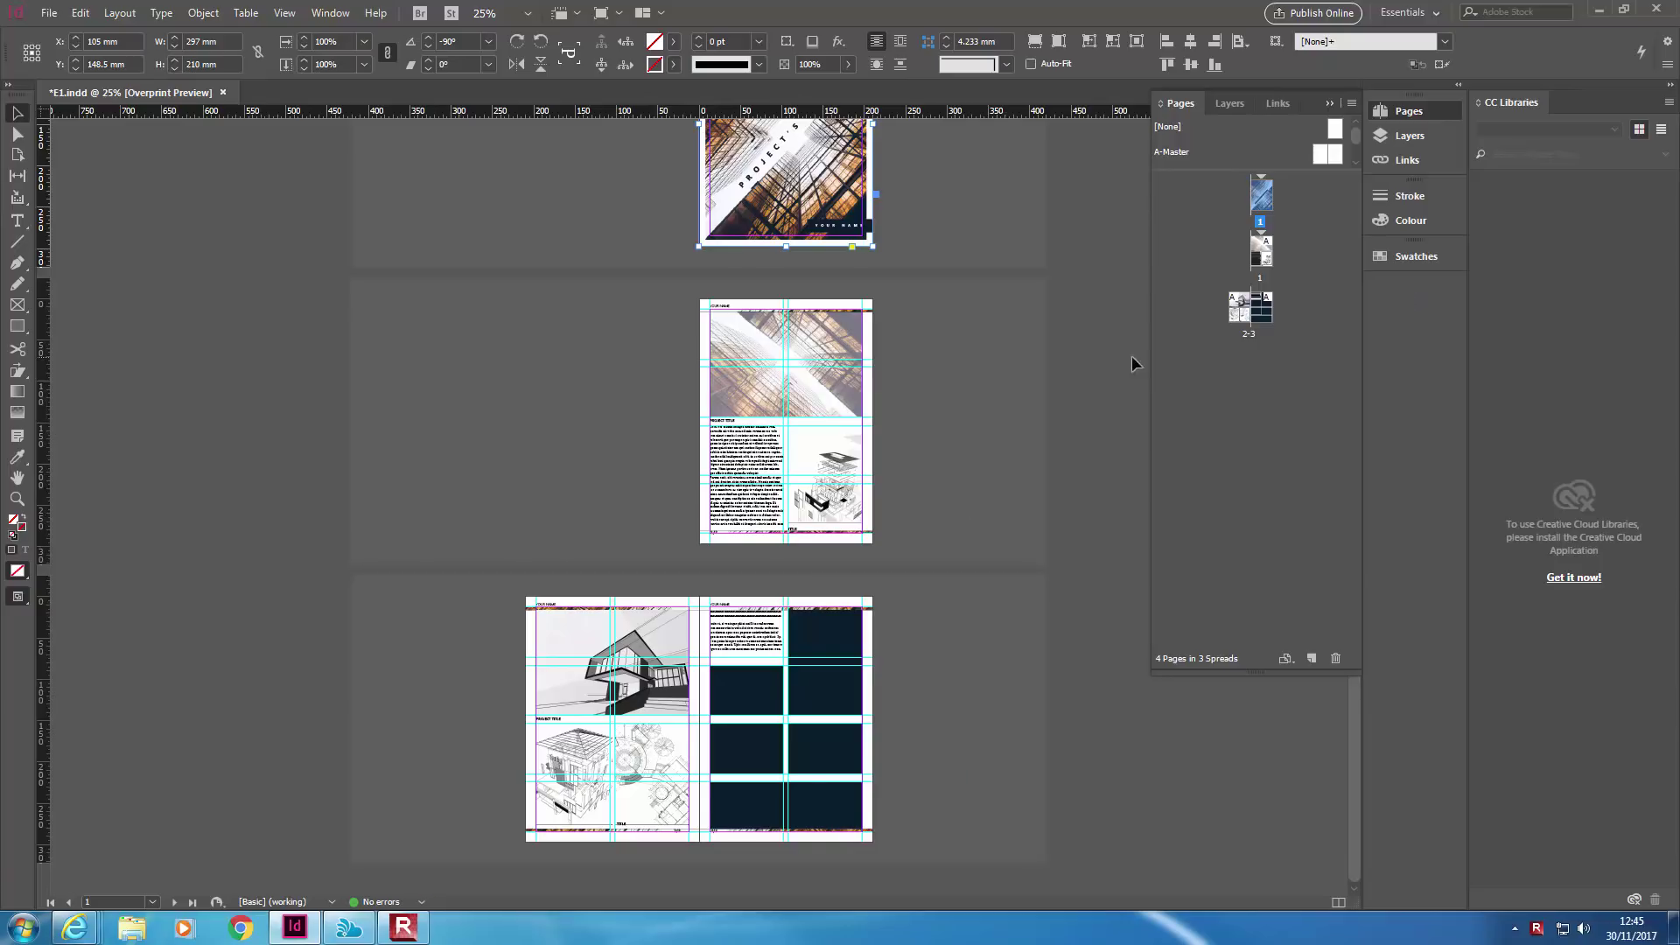
pyautogui.scroll(3, 1047, 375)
pyautogui.hotkey('ctrl', '=')
pyautogui.hotkey('ctrl', '=')
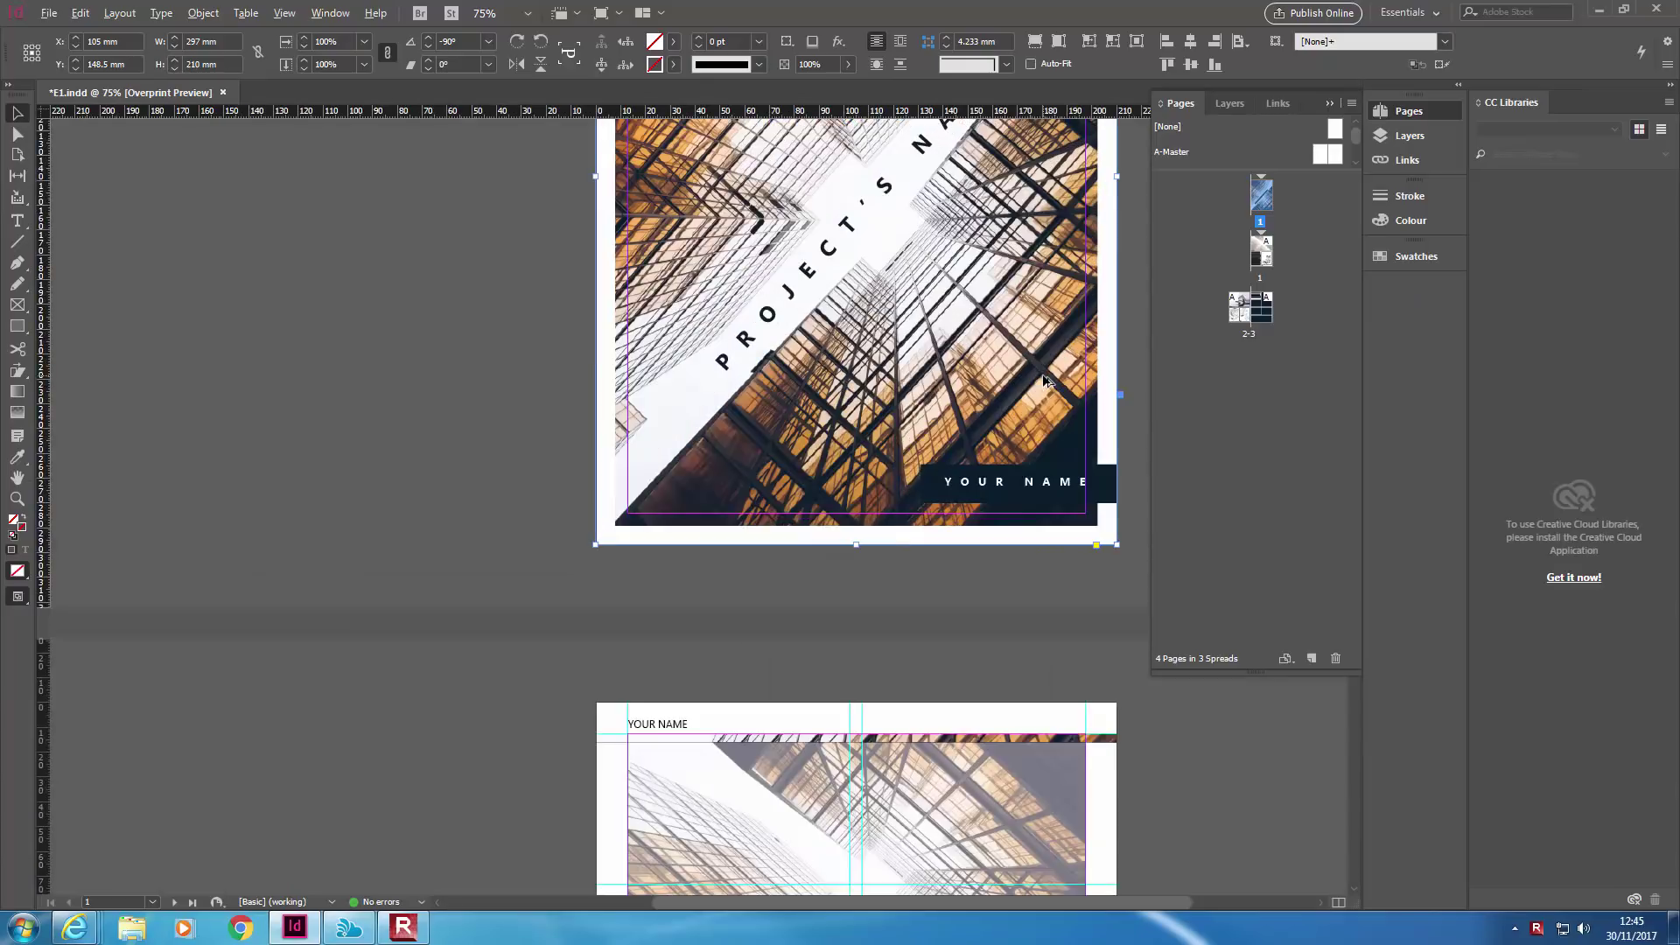
pyautogui.hotkey('ctrl', '-')
pyautogui.hotkey('ctrl', '-')
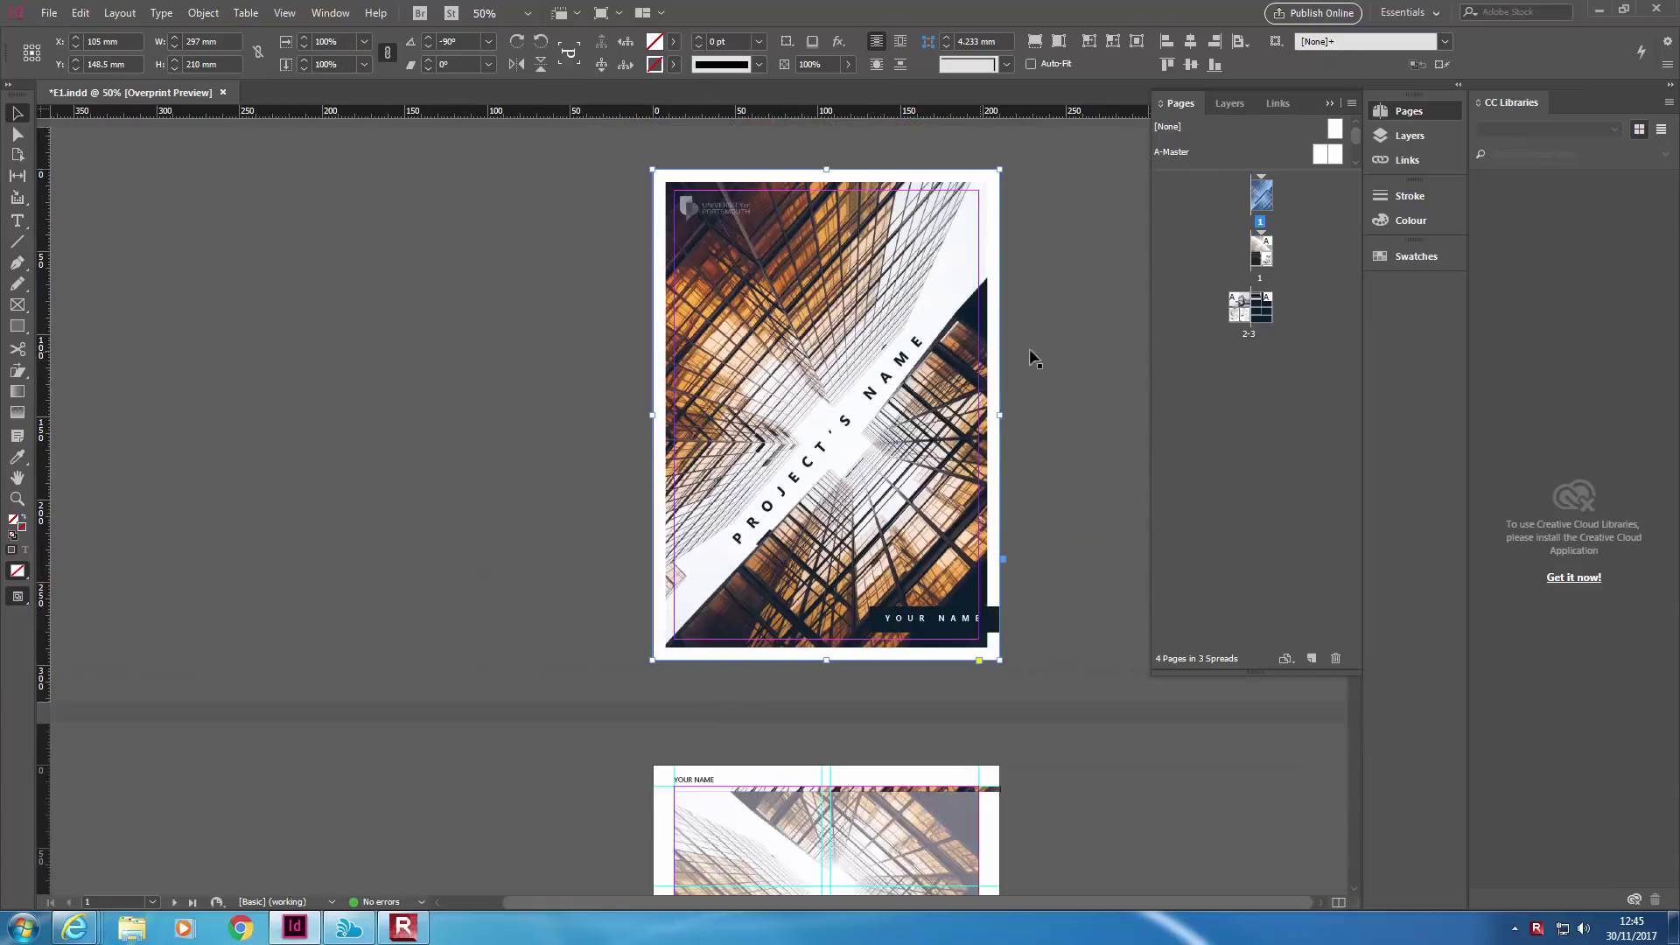
# Deselect the cover object and close the E1.indd document without saving changes
pyautogui.click(1122, 281)
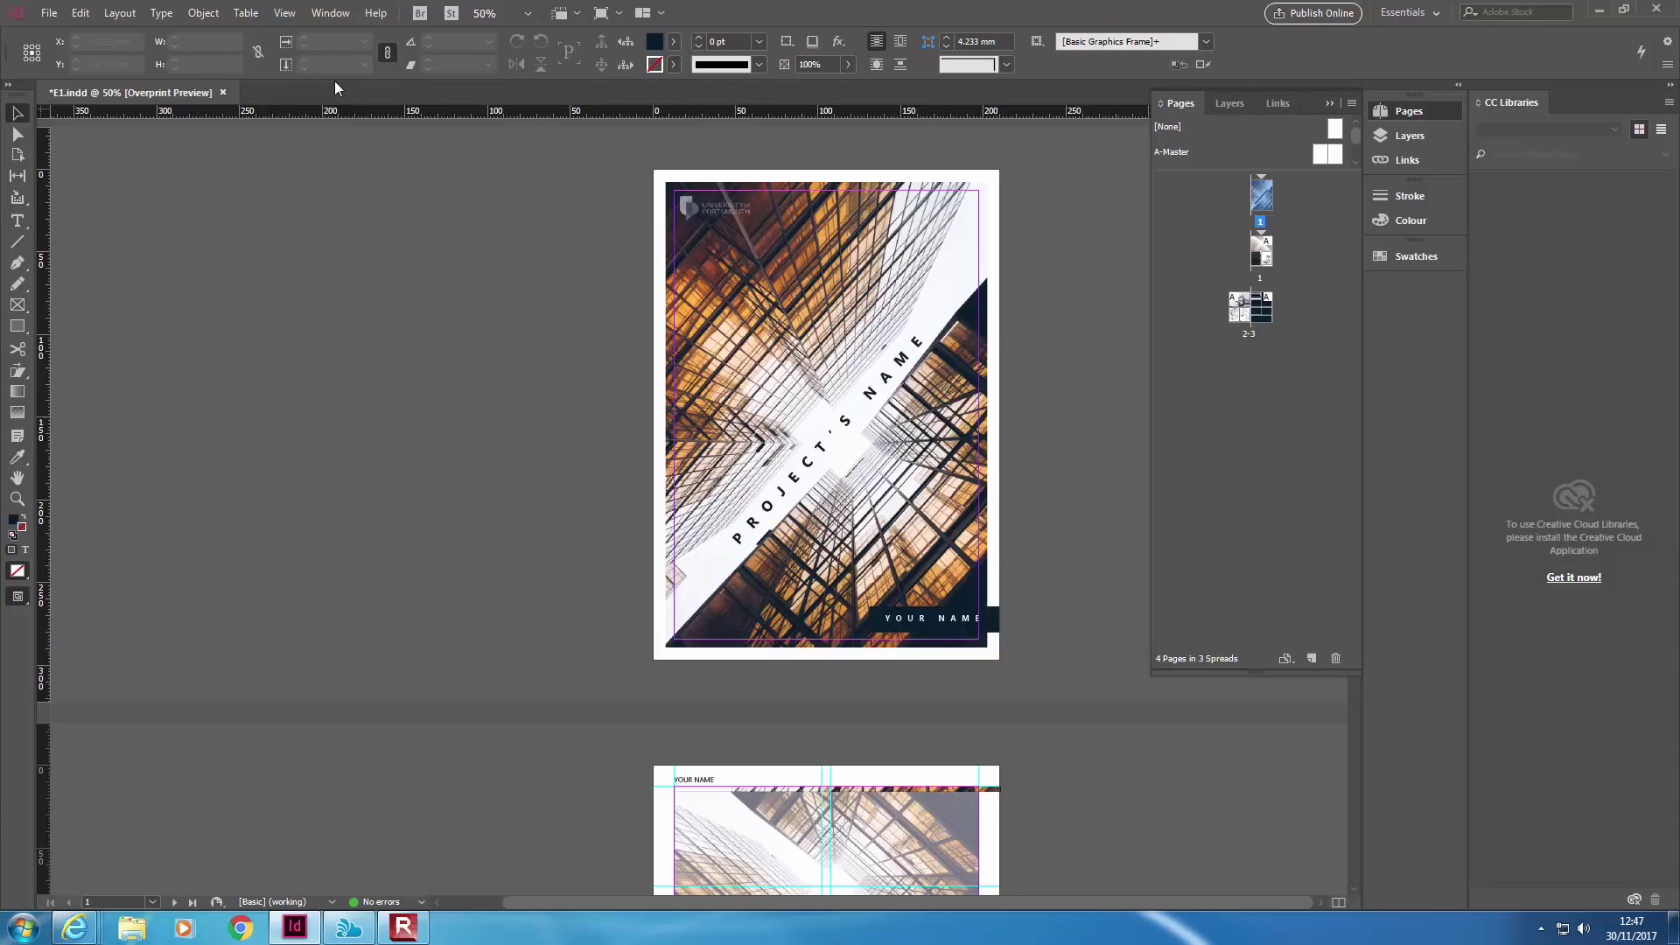
pyautogui.click(223, 92)
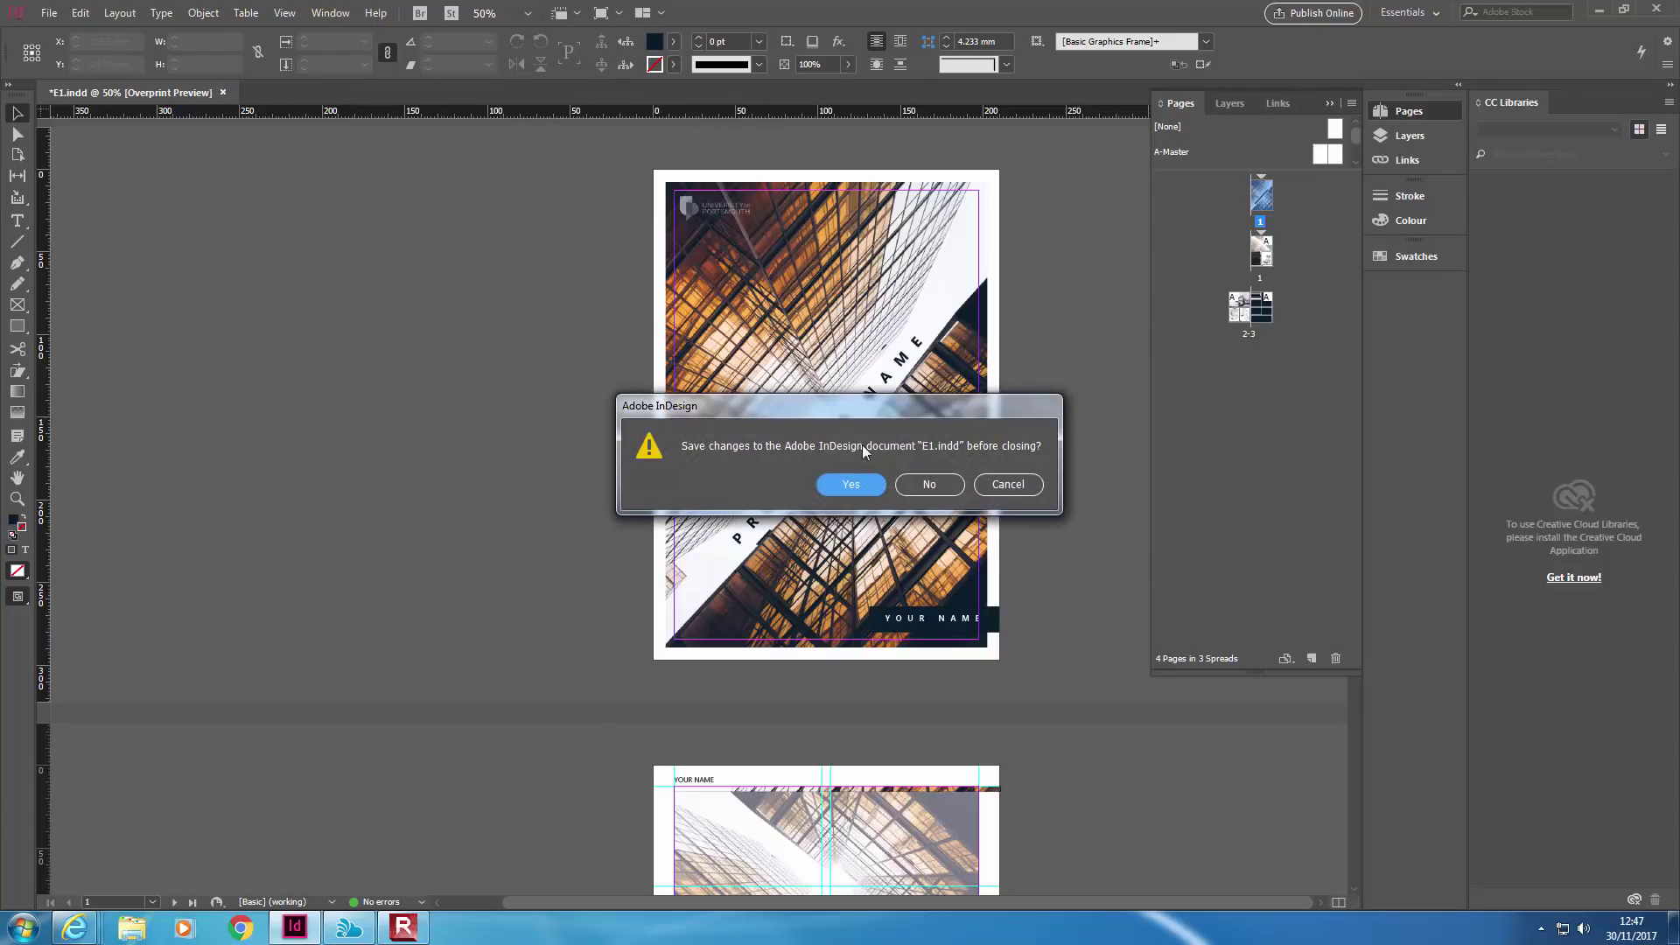
pyautogui.click(928, 484)
# Create a new one-page A4 print document, 210 x 297 mm, in portrait orientation with millimetre units
pyautogui.click(49, 13)
pyautogui.moveTo(63, 40)
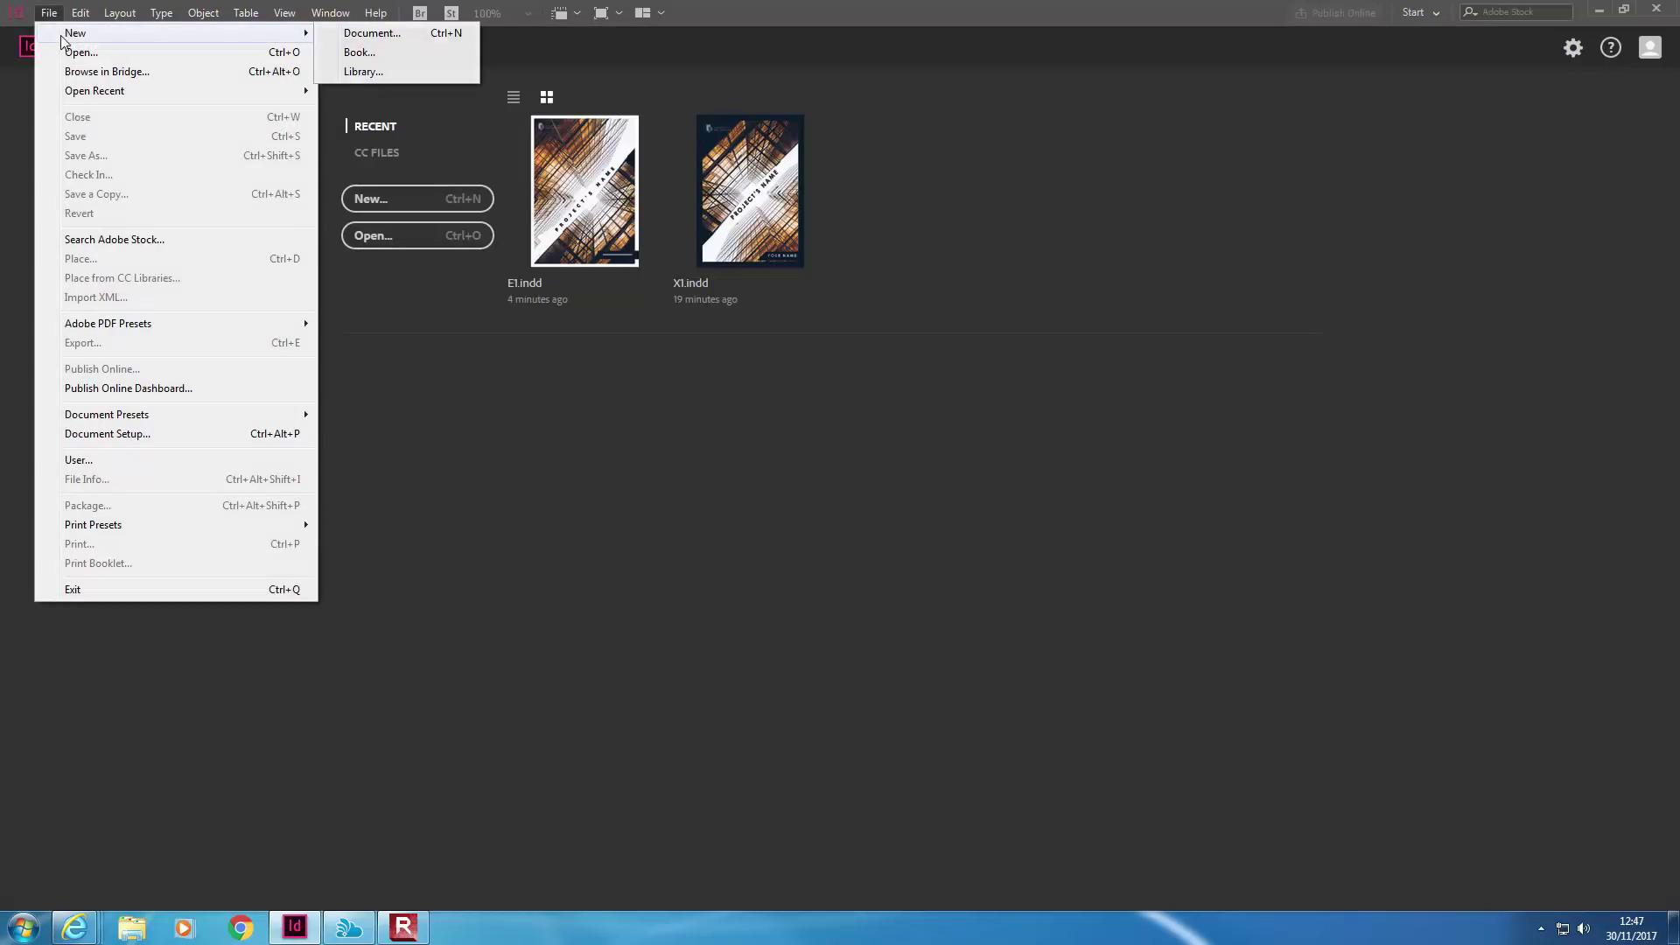
pyautogui.click(368, 33)
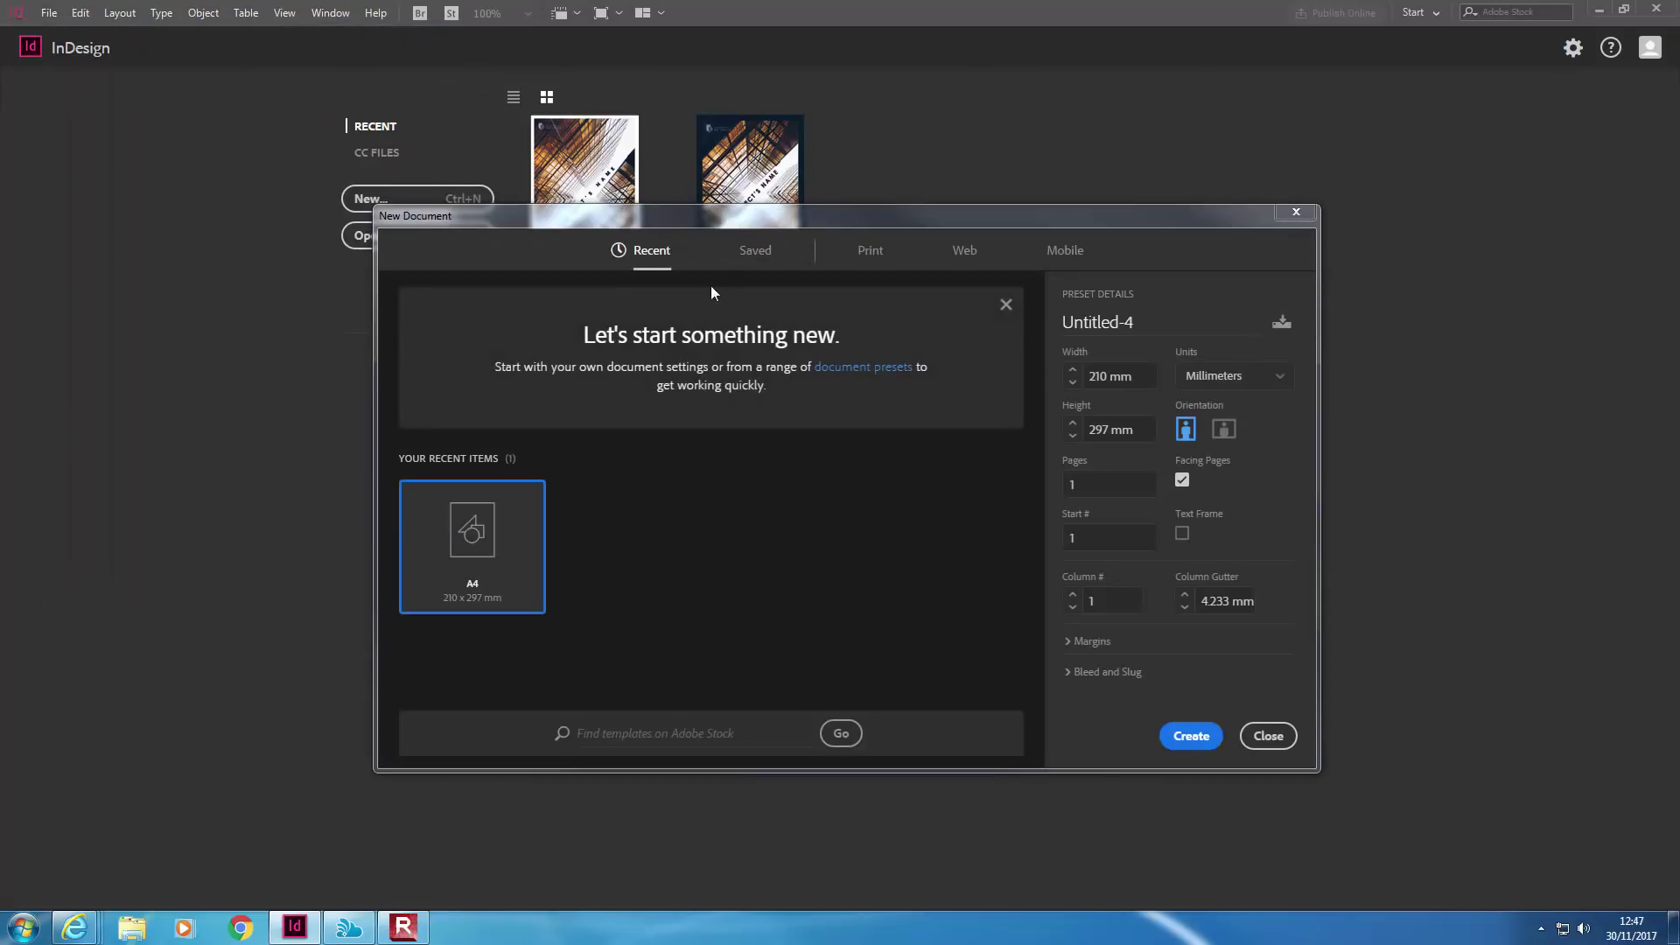
pyautogui.click(871, 251)
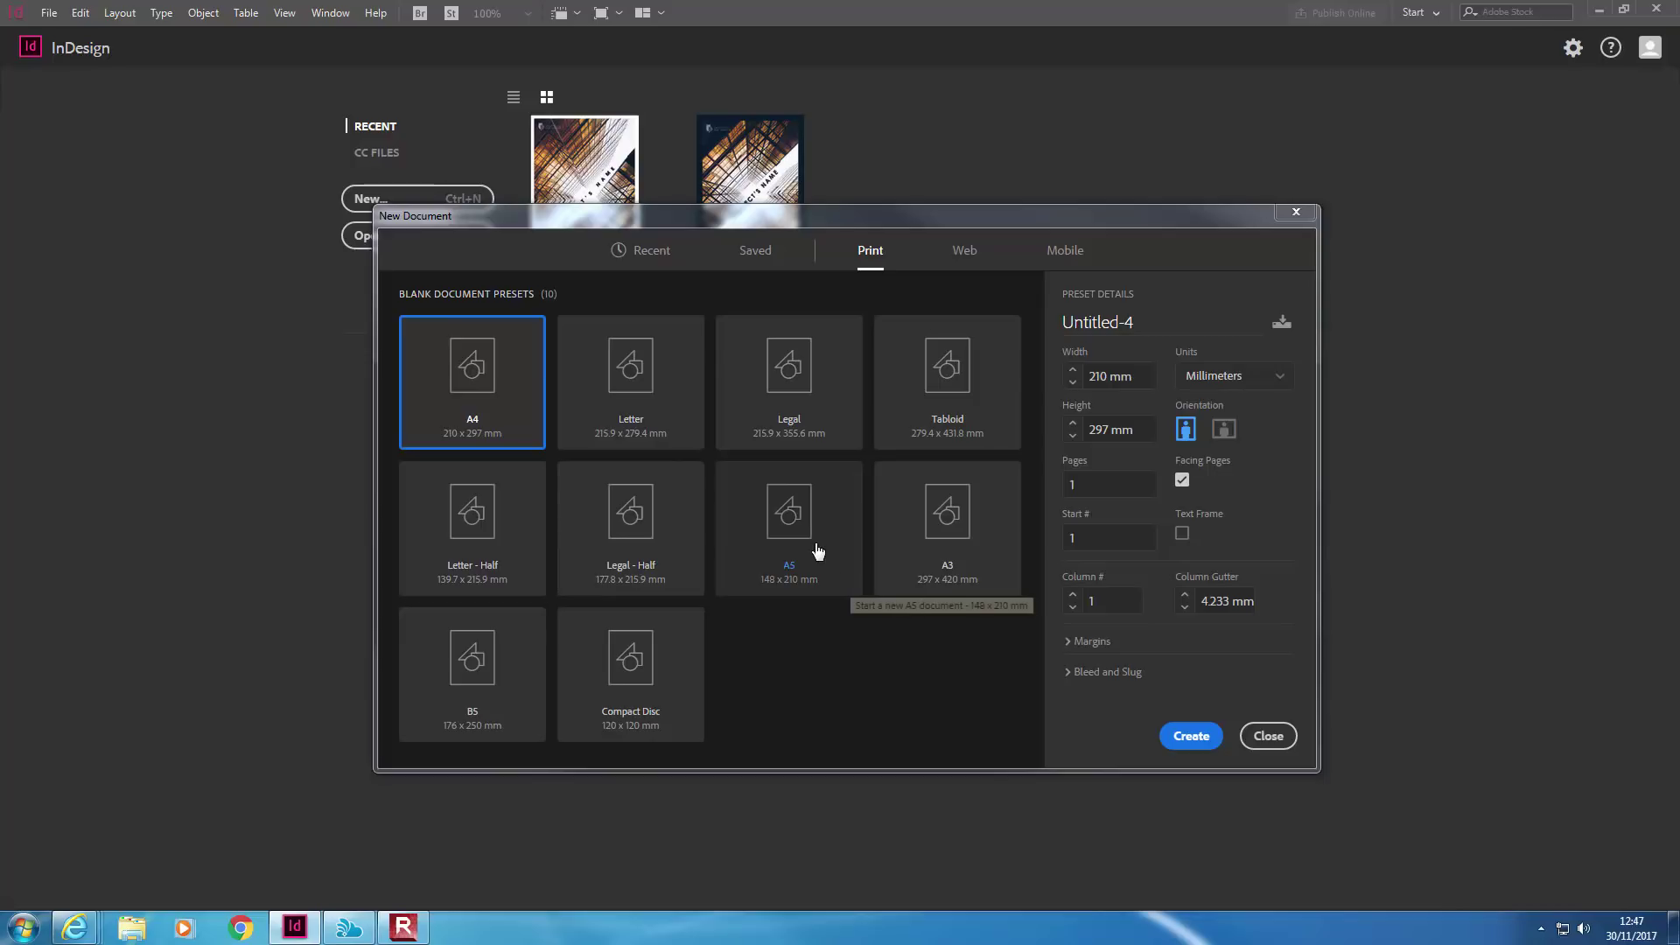
pyautogui.click(1104, 377)
pyautogui.press('Tab')
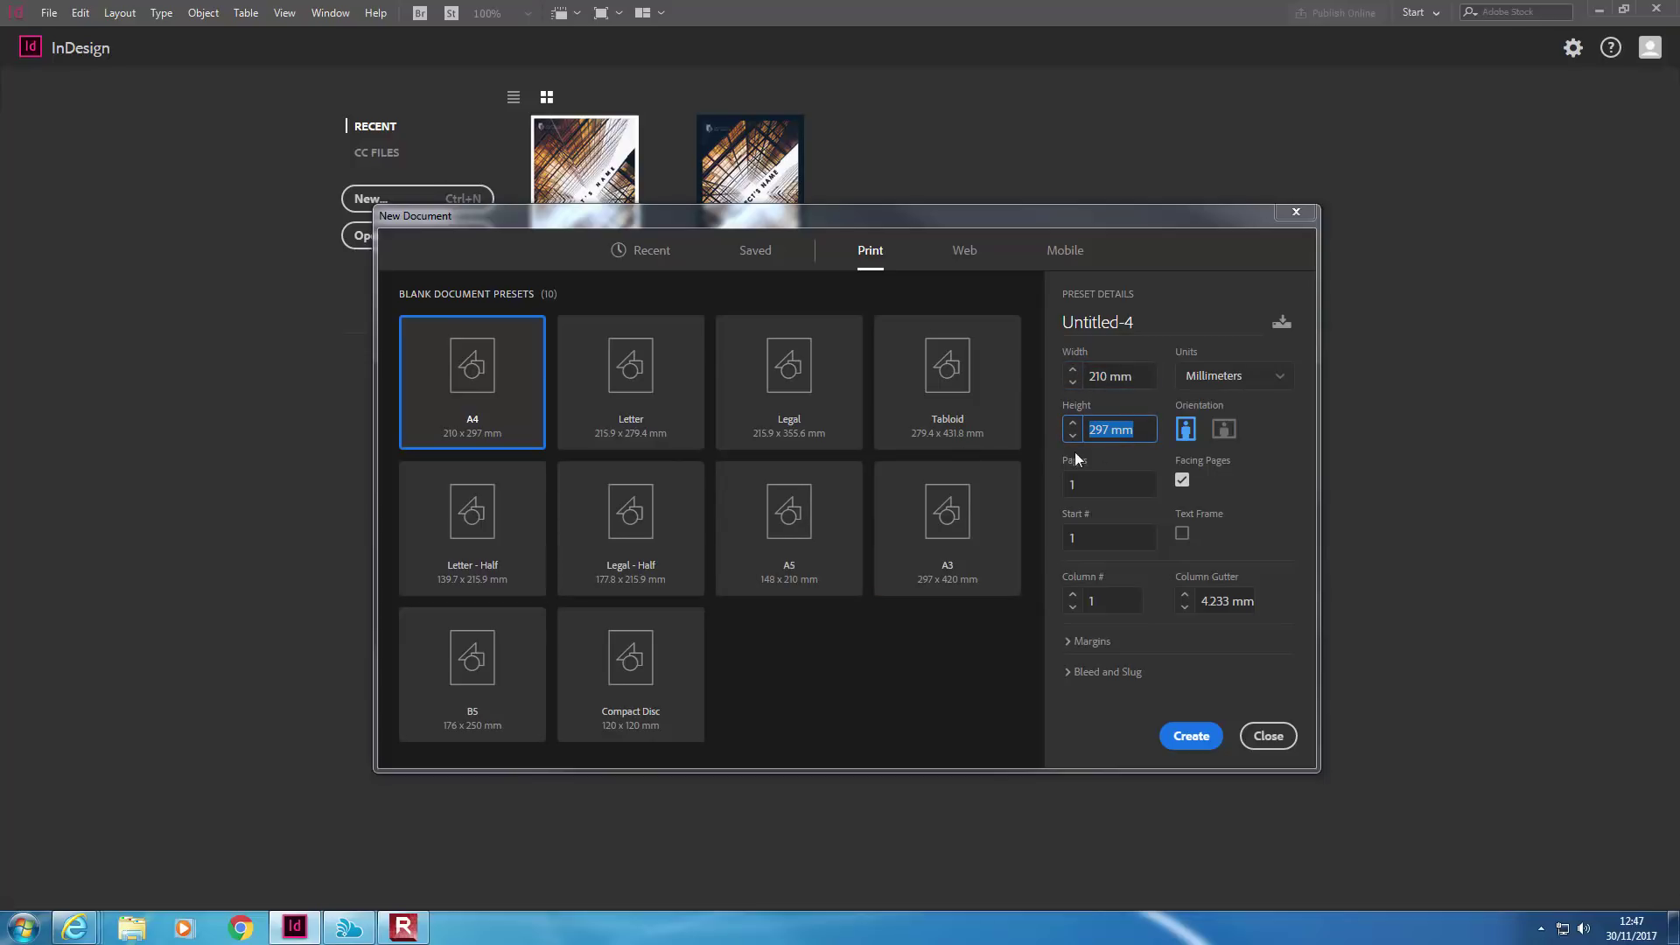
pyautogui.click(1225, 376)
pyautogui.click(1226, 376)
pyautogui.click(1186, 430)
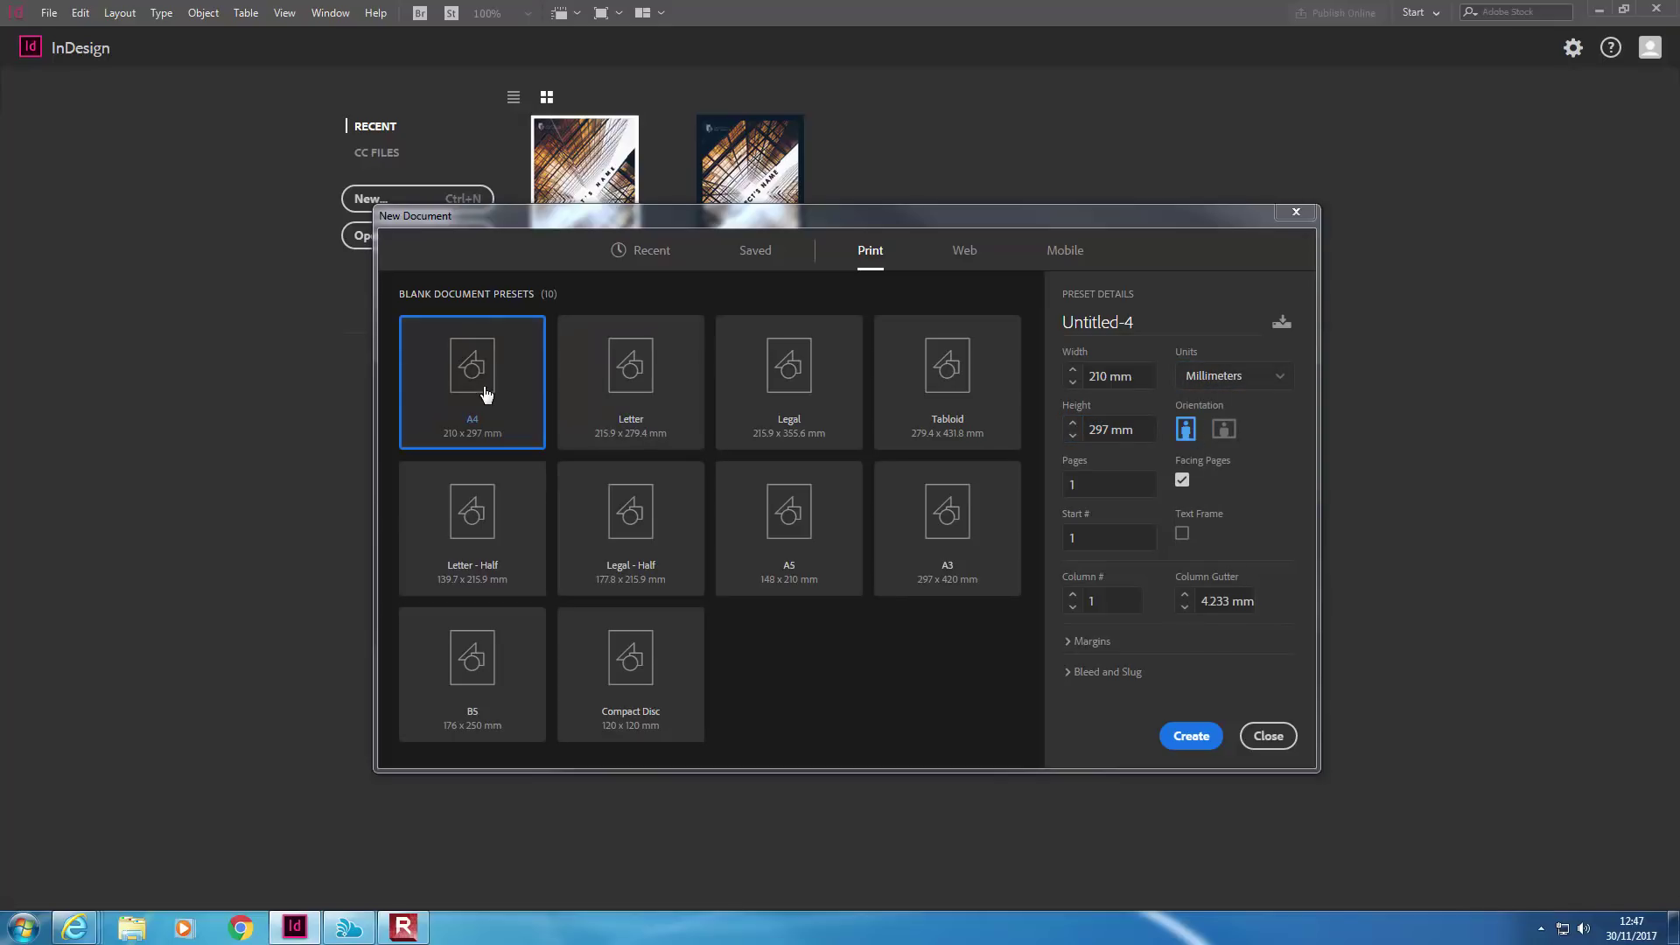
pyautogui.click(1193, 737)
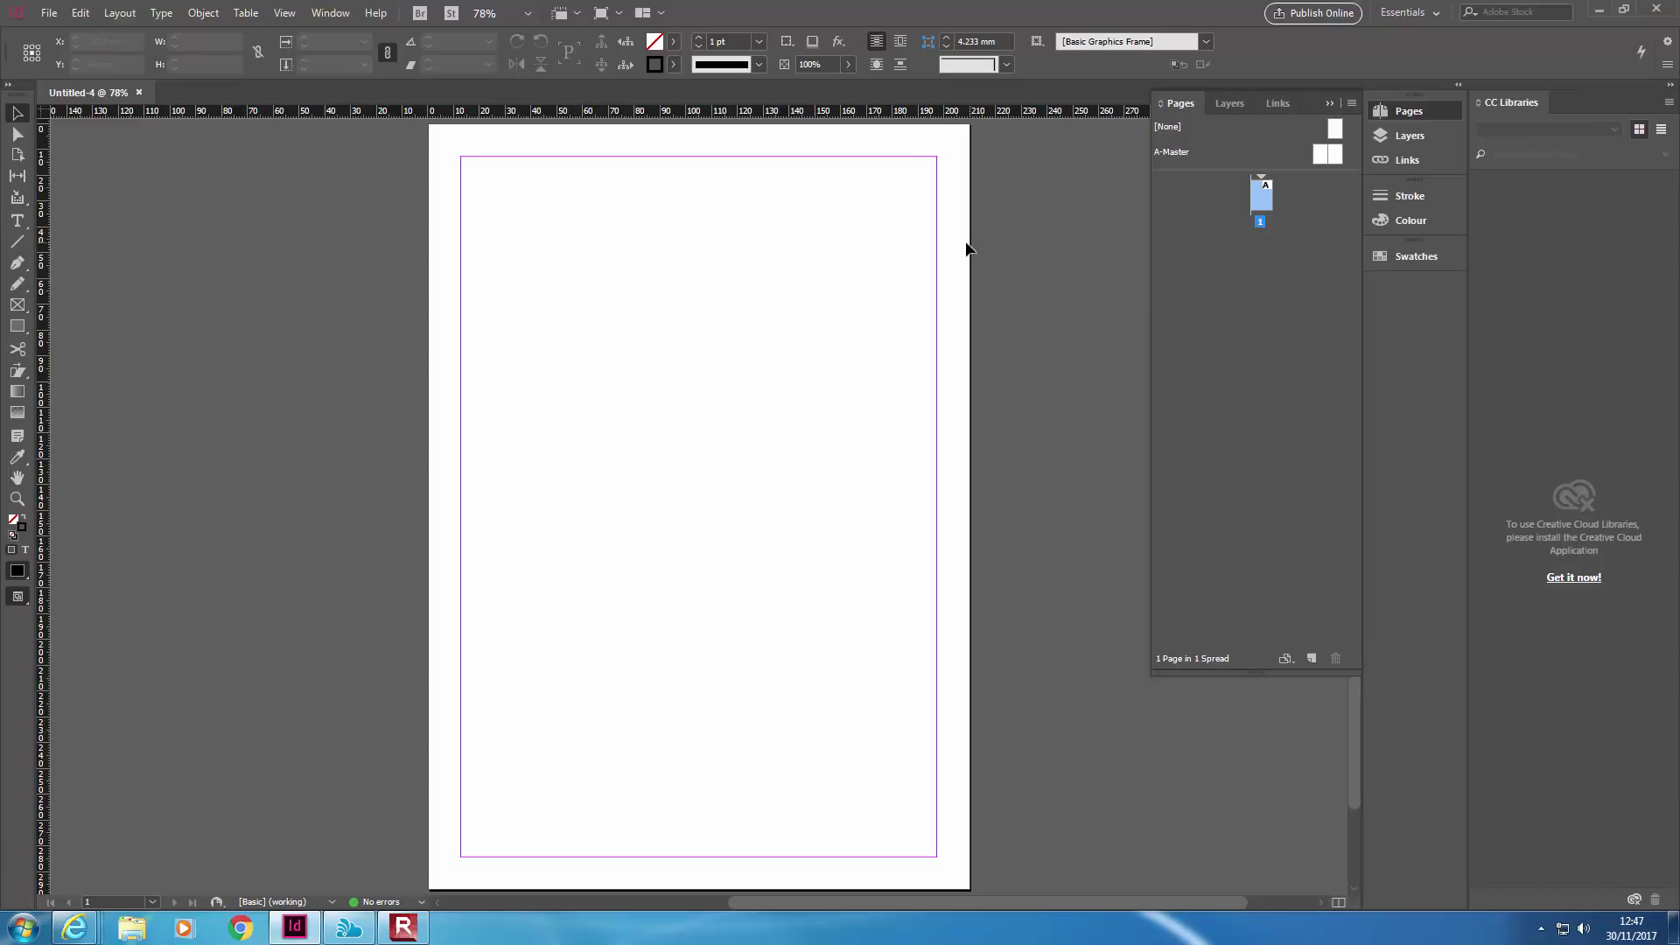
# Review the horizontal and vertical ruler units in the Units & Increments preferences
pyautogui.click(78, 13)
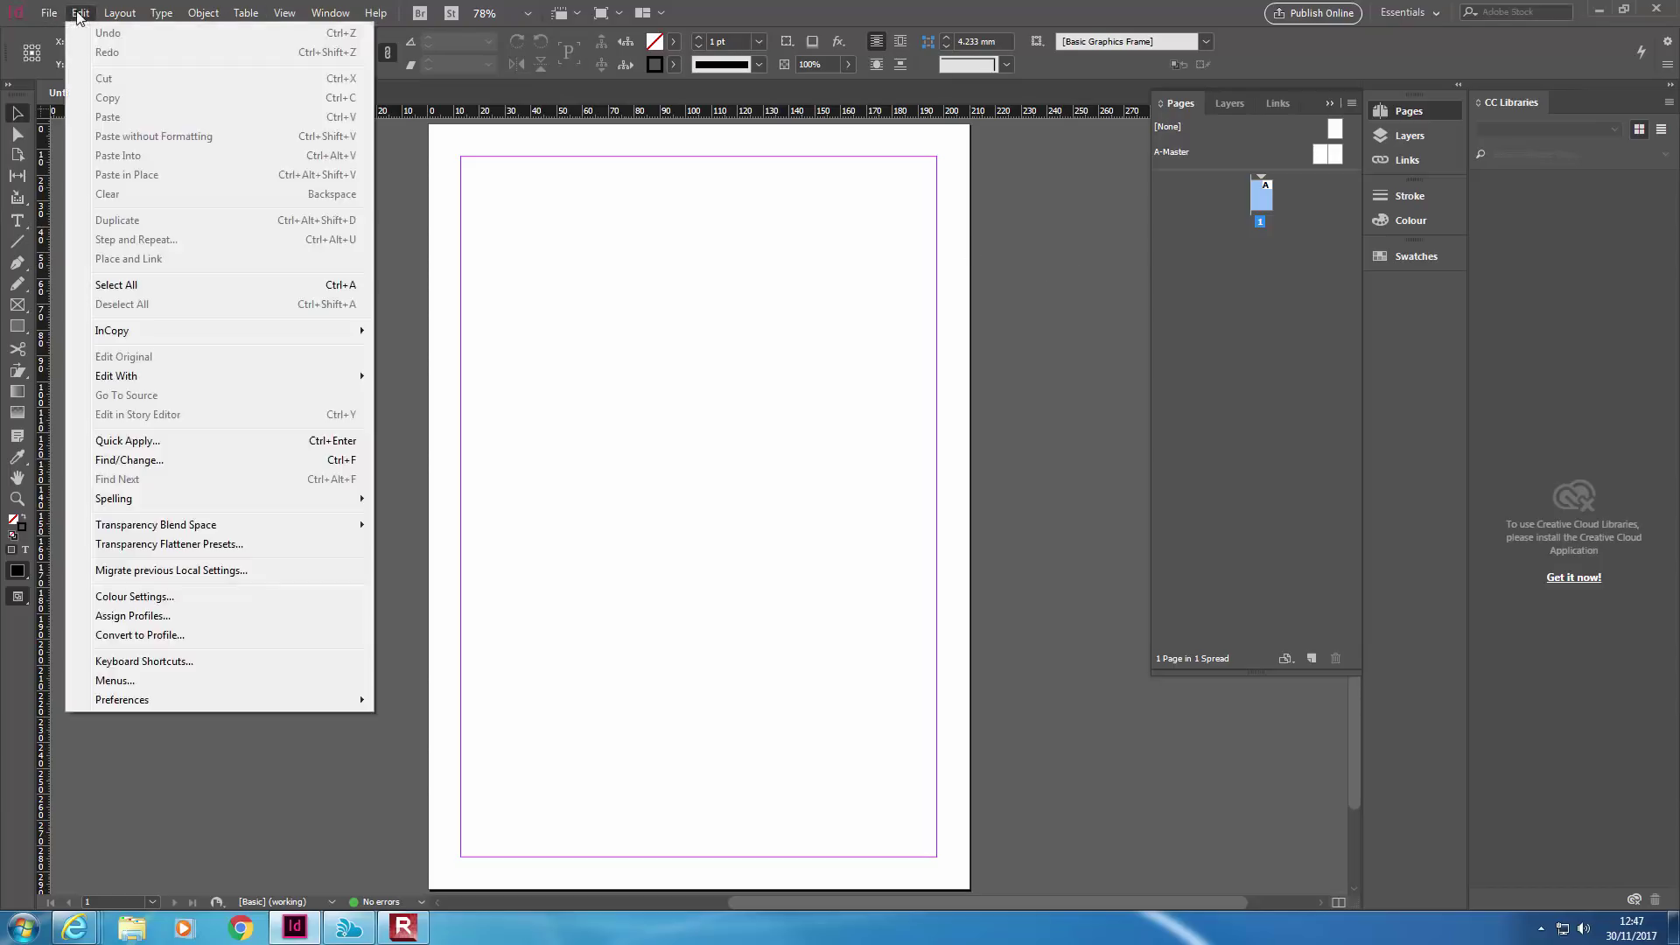
pyautogui.moveTo(196, 697)
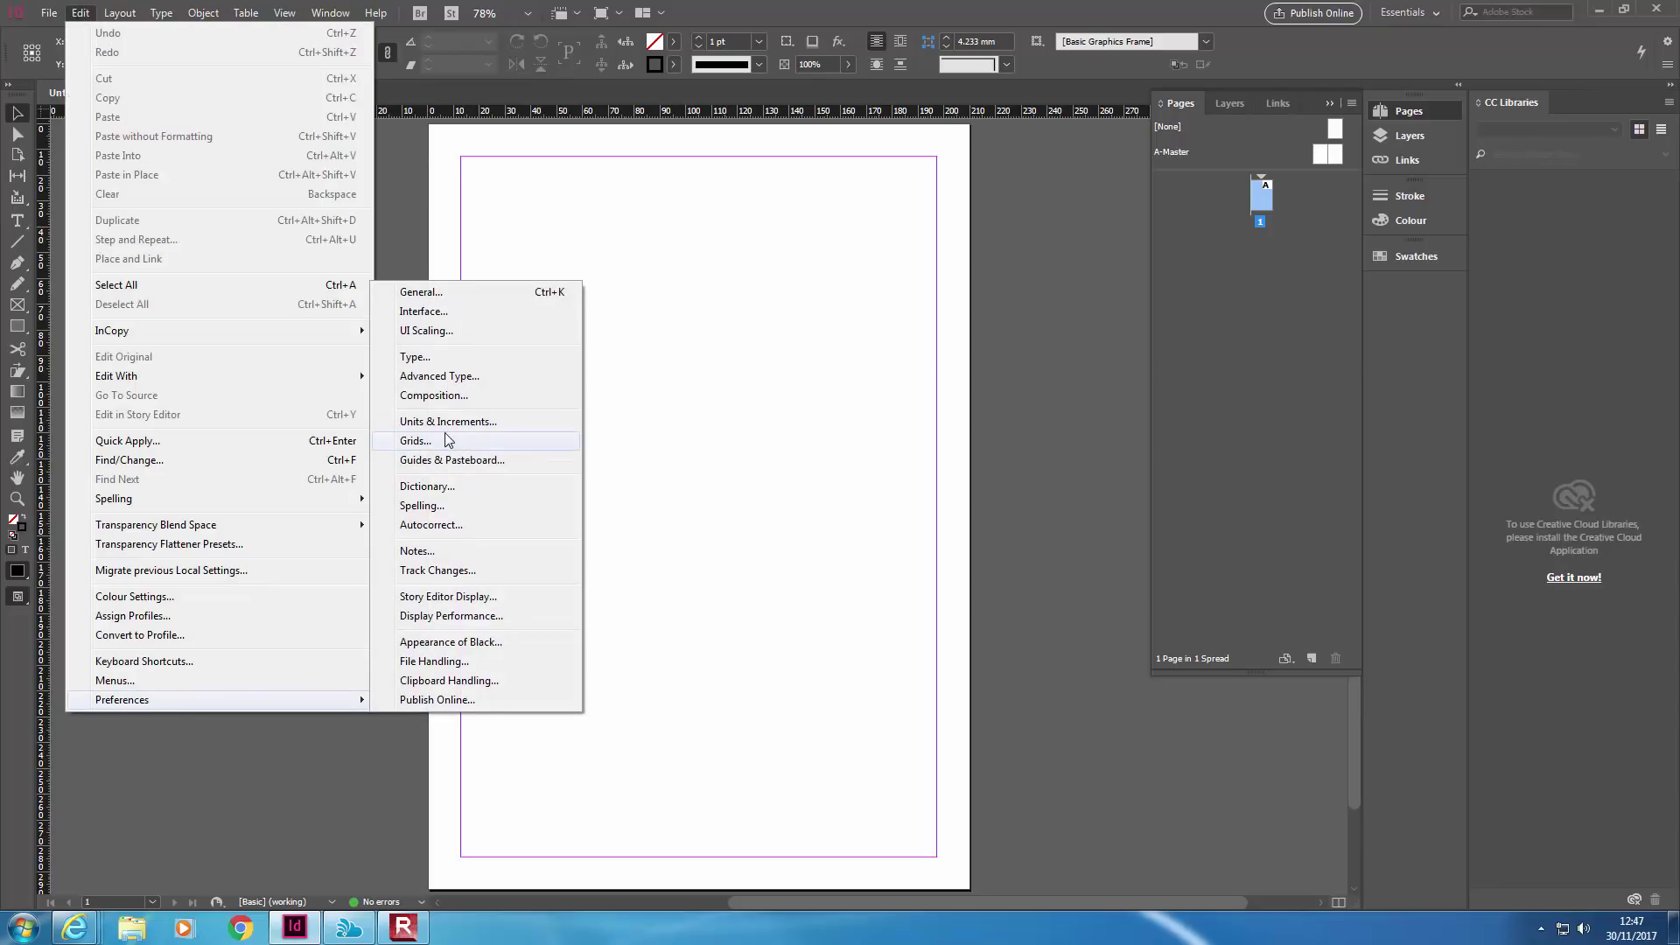
pyautogui.click(447, 425)
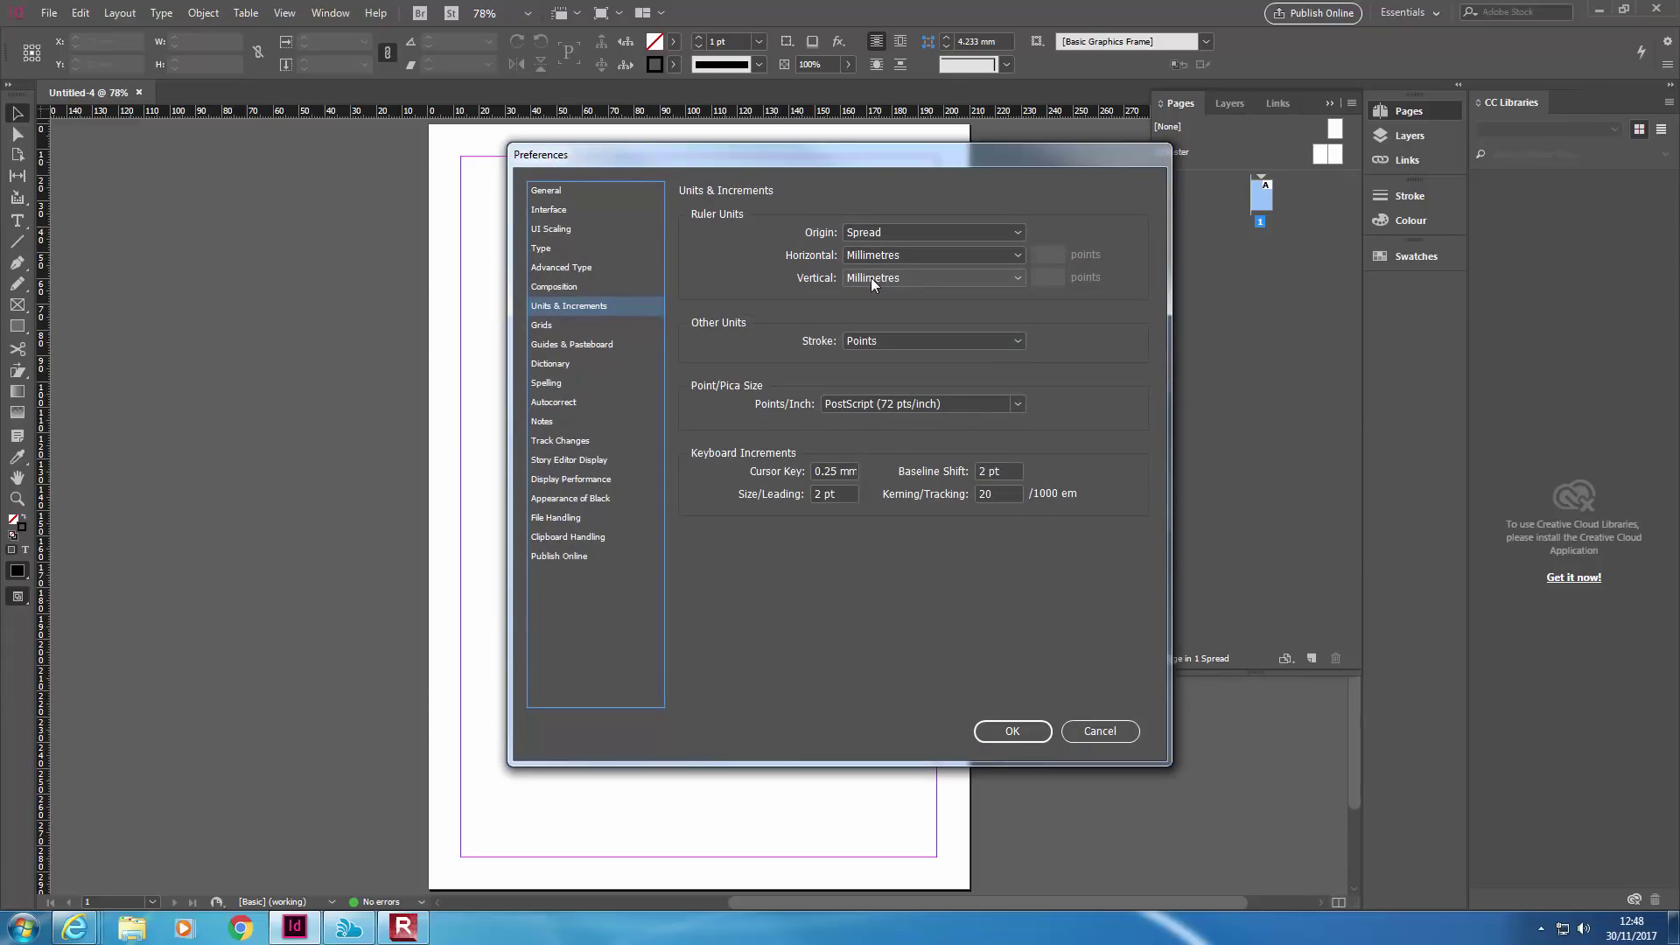
pyautogui.click(870, 277)
pyautogui.click(896, 253)
pyautogui.click(895, 254)
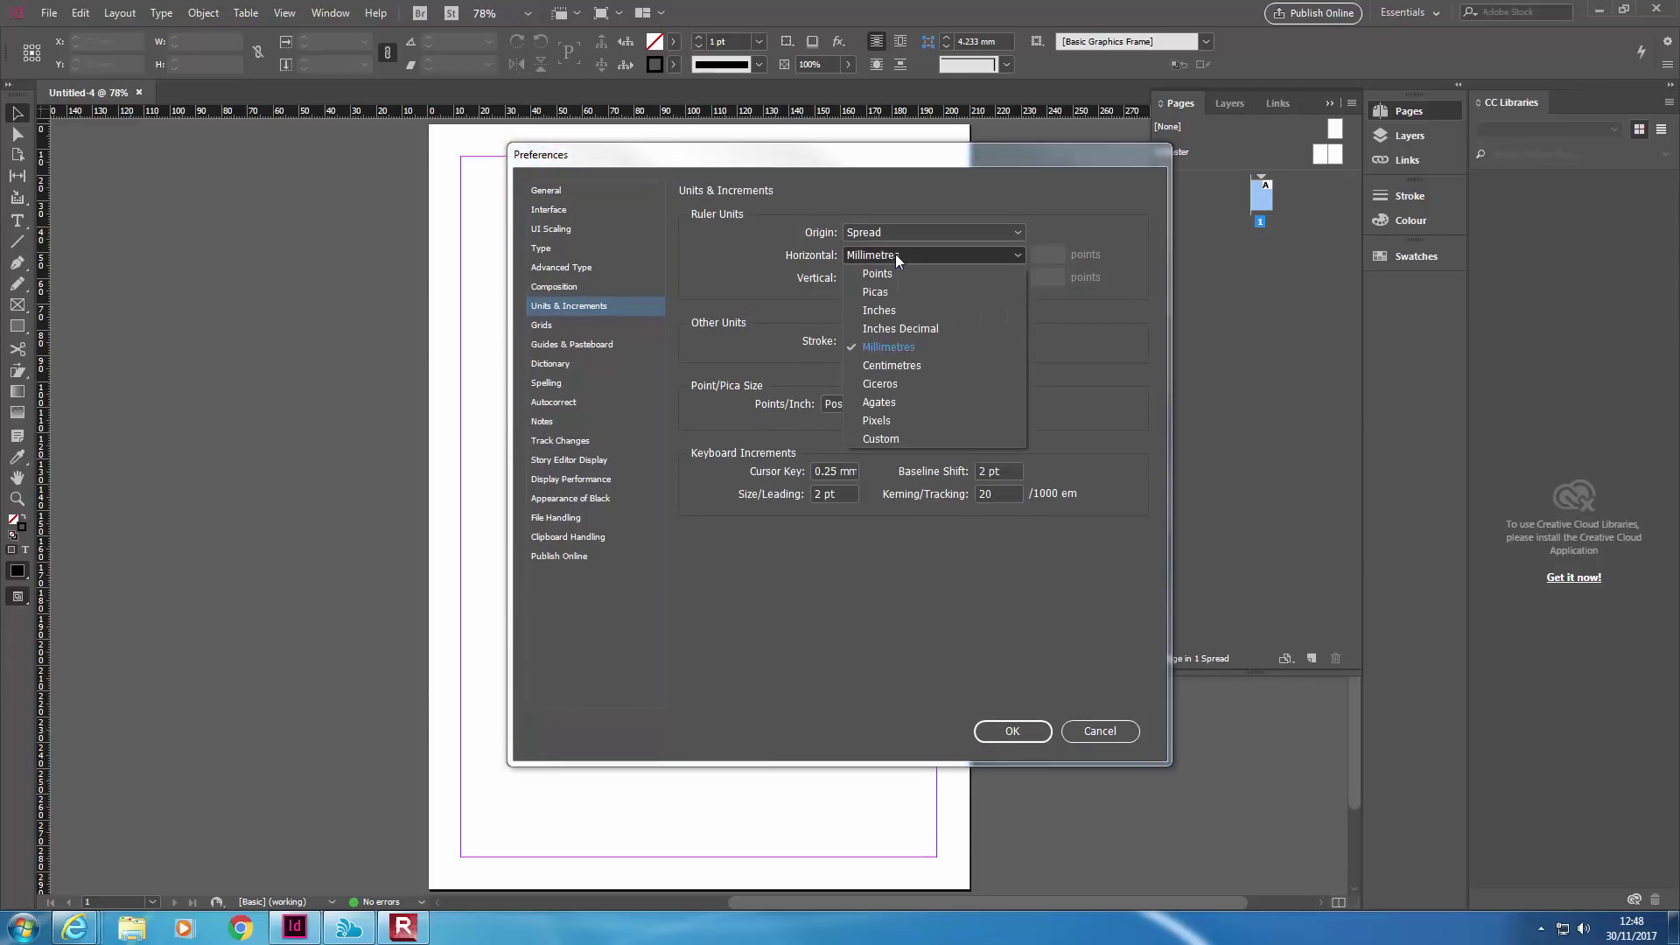
pyautogui.click(1125, 366)
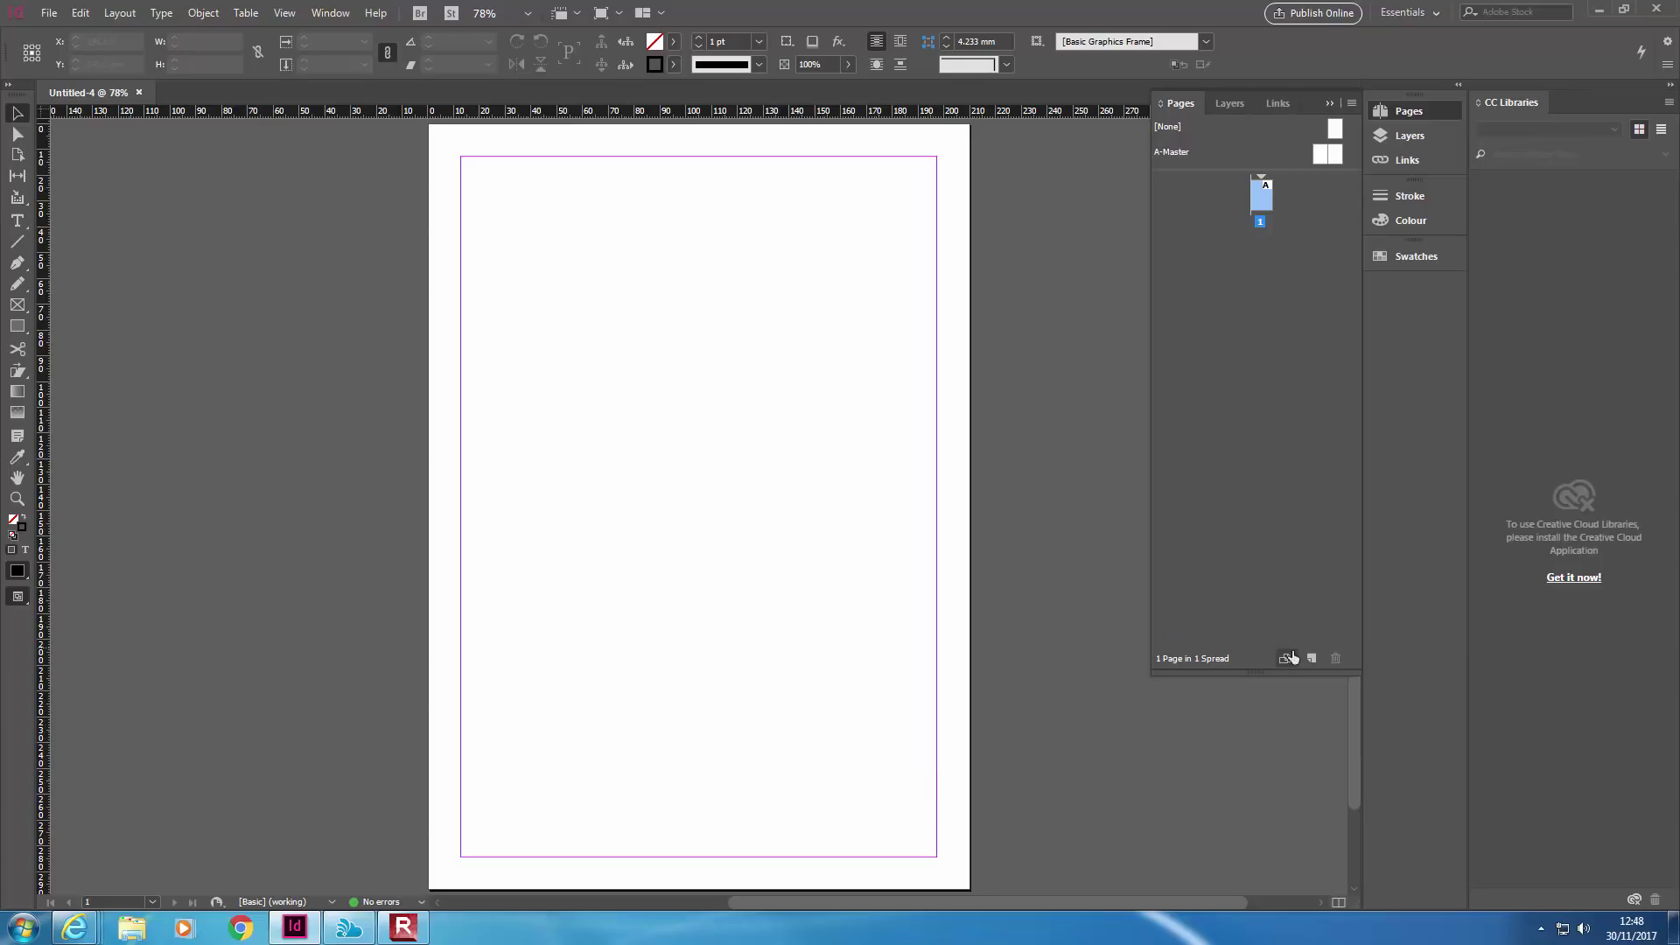
# Try the A5 and A3 sizes on page 1, and undo the extra page that gets added
pyautogui.click(1408, 112)
pyautogui.click(1408, 112)
pyautogui.click(1286, 658)
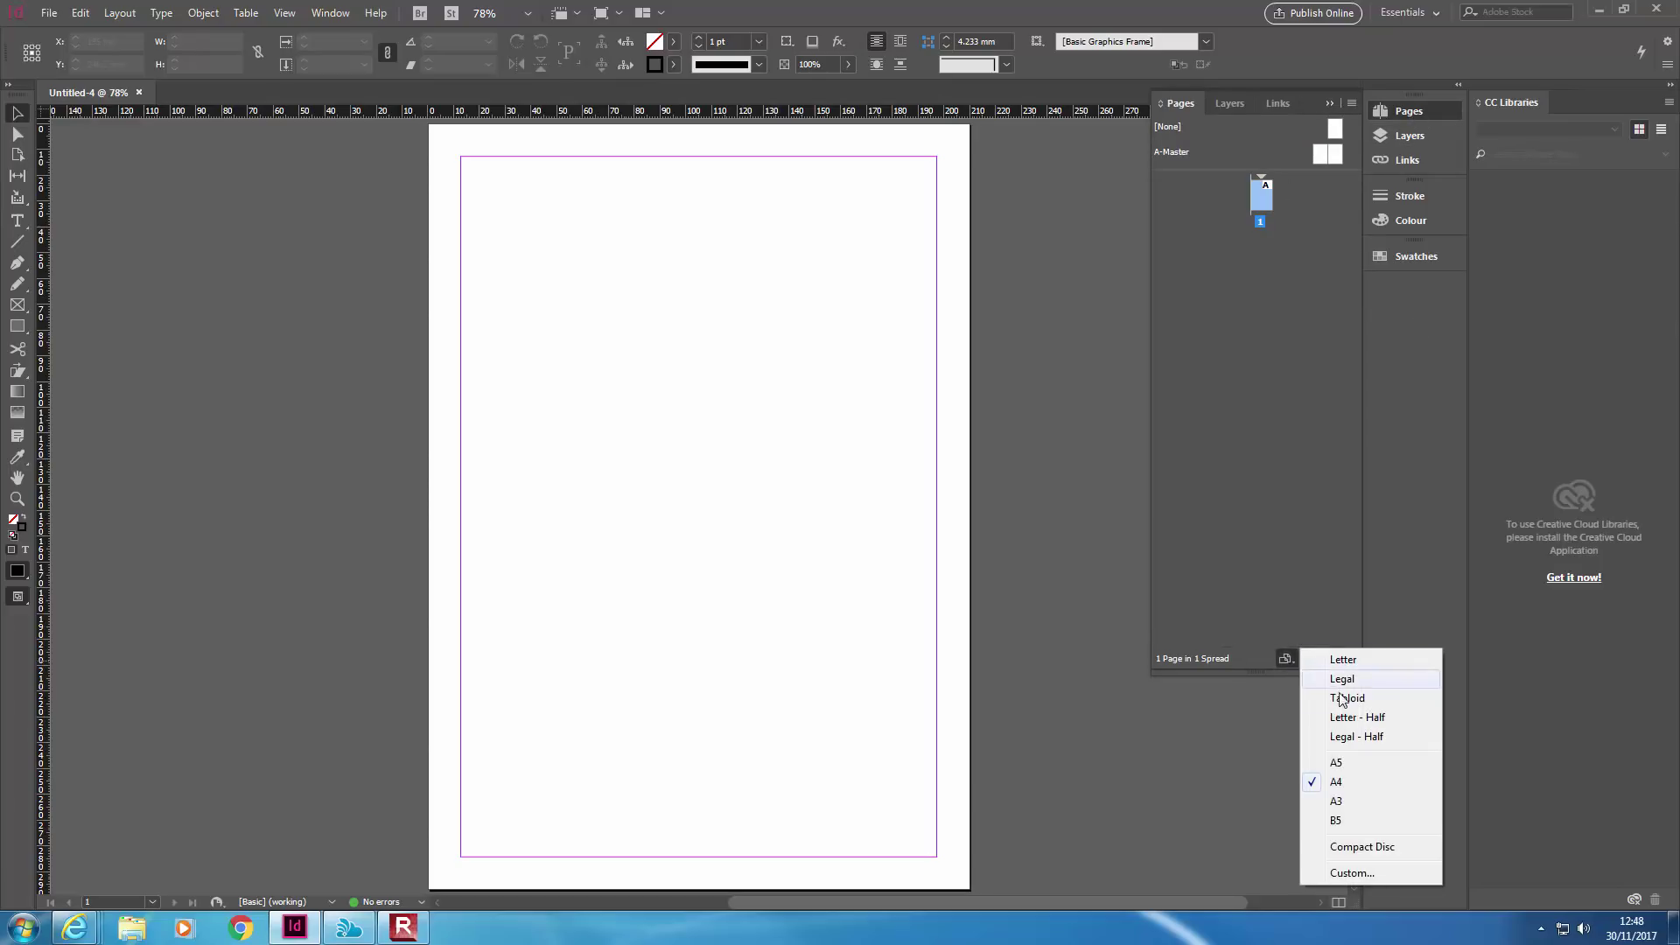
pyautogui.click(1337, 763)
pyautogui.click(1299, 658)
pyautogui.click(1309, 661)
pyautogui.click(1299, 658)
pyautogui.click(1328, 802)
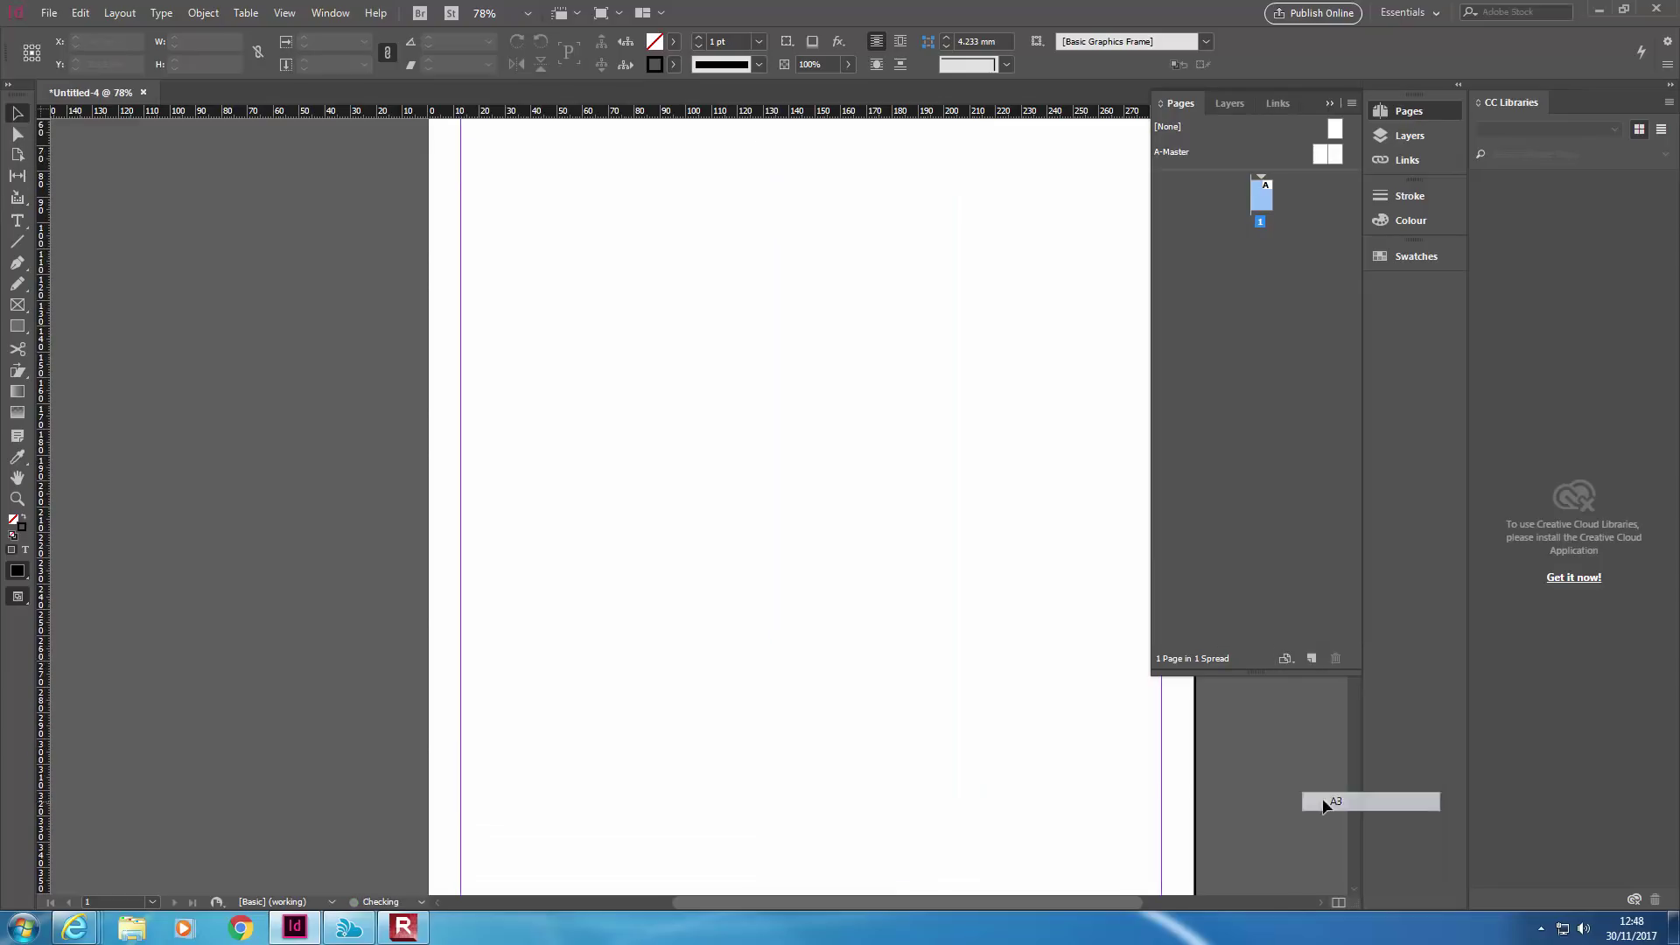
pyautogui.click(1311, 658)
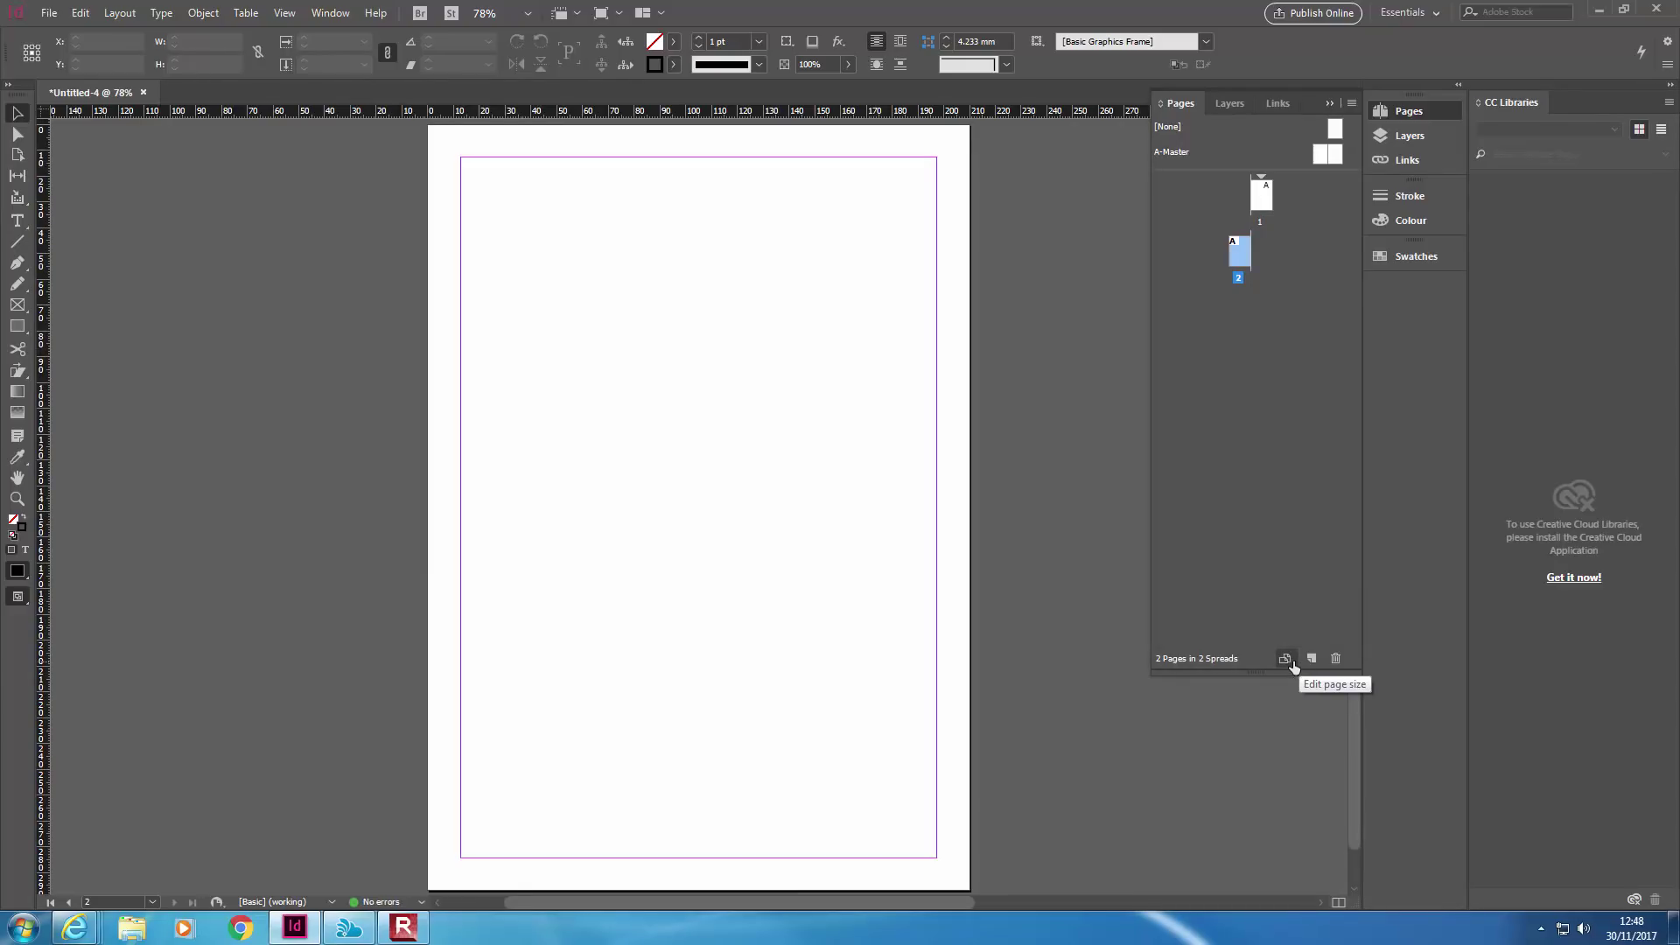
pyautogui.hotkey('ctrl', 'z')
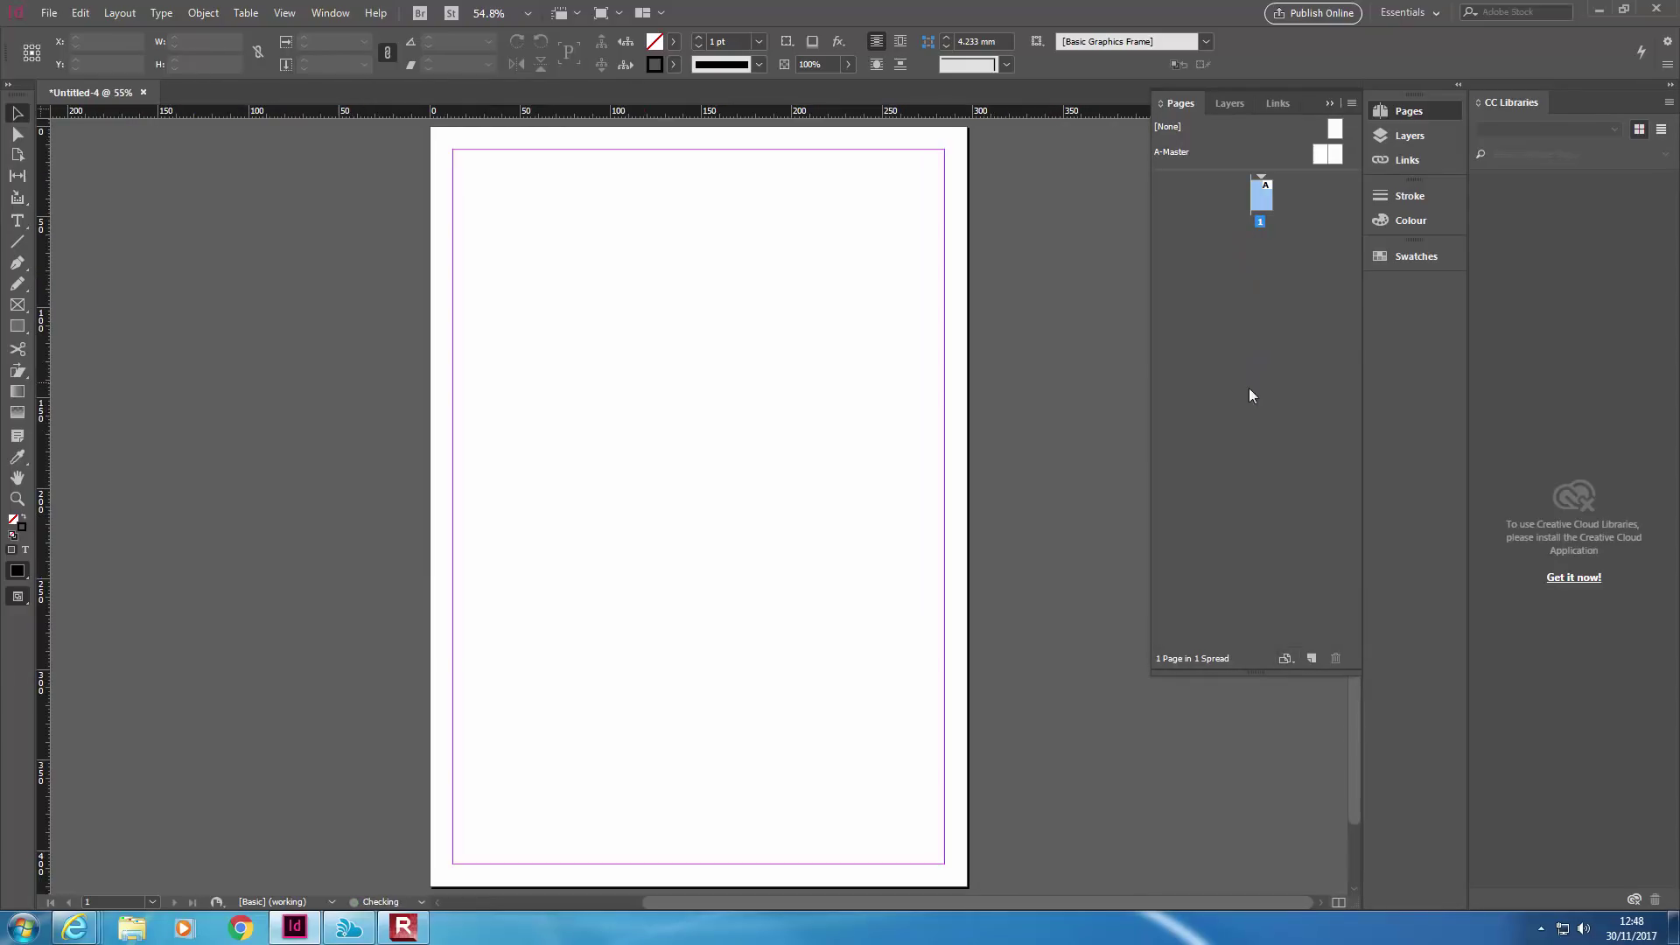
# Dismiss the custom page size settings and return page 1 to the A4 size
pyautogui.click(1284, 658)
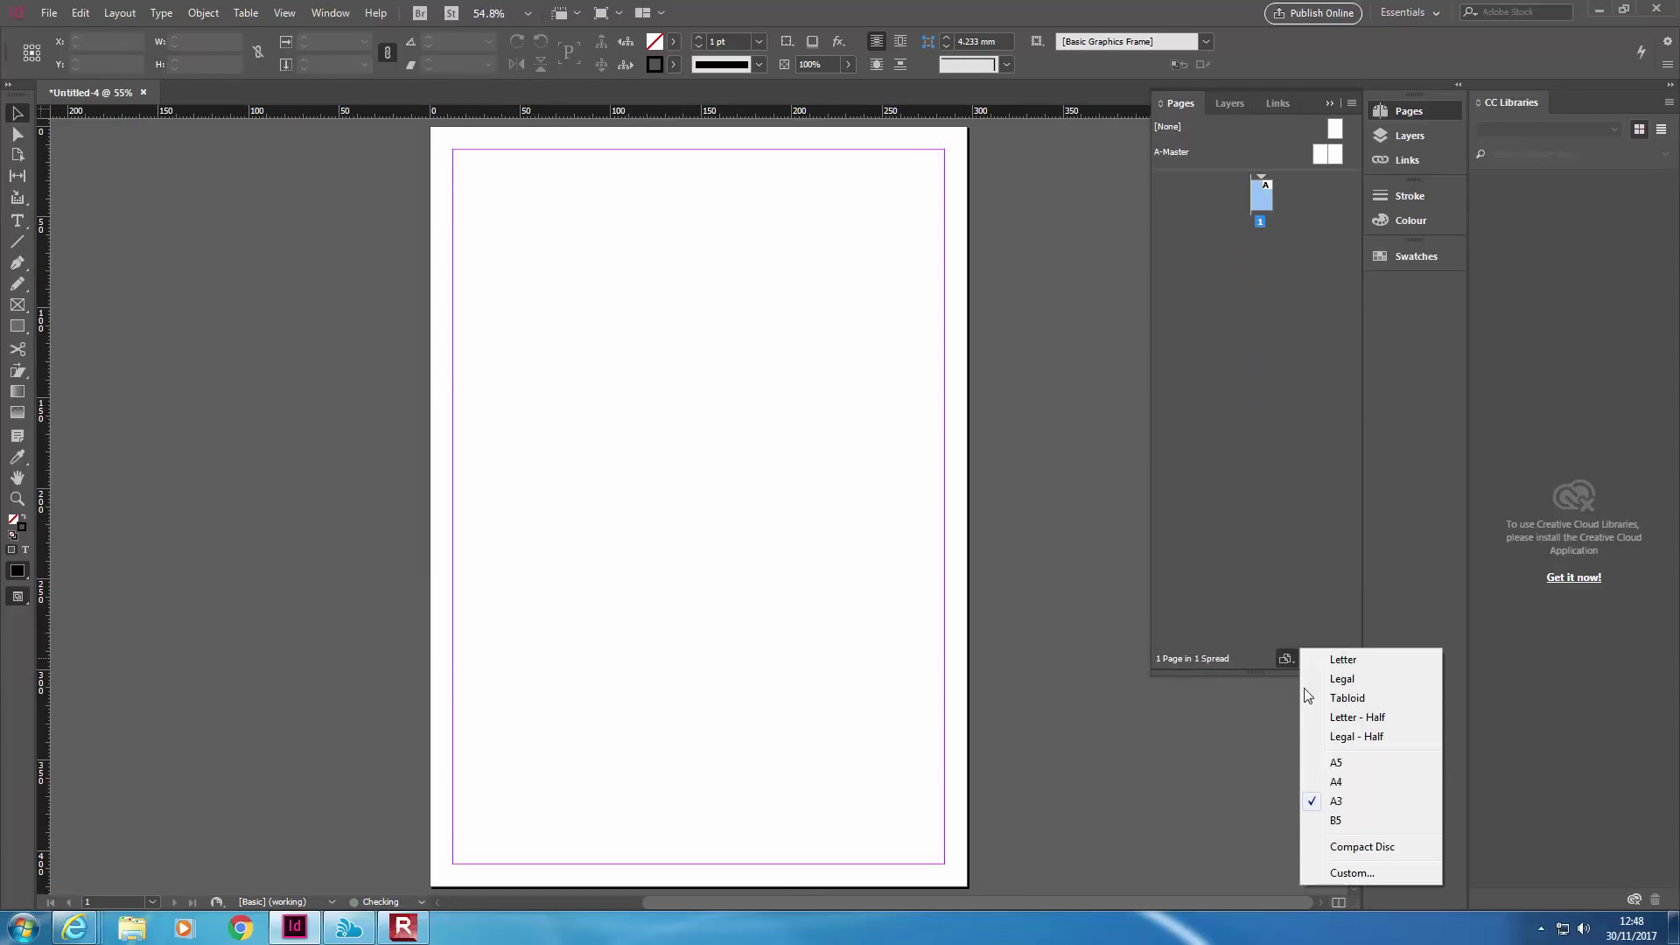
pyautogui.click(1351, 875)
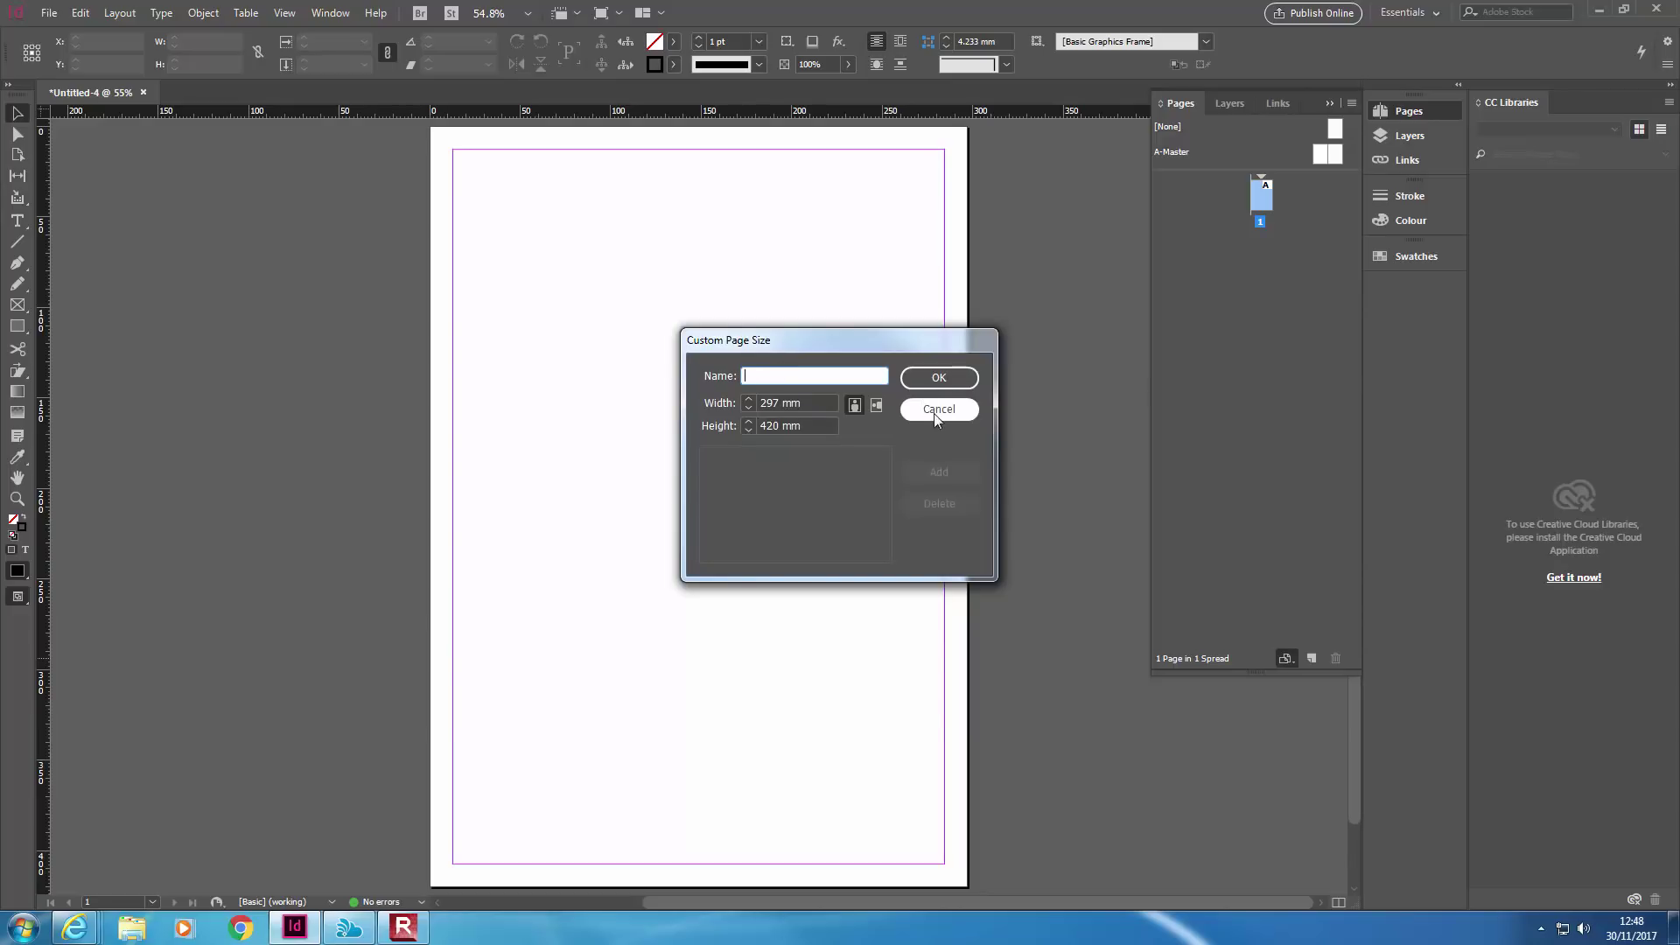
pyautogui.click(926, 408)
pyautogui.click(1285, 659)
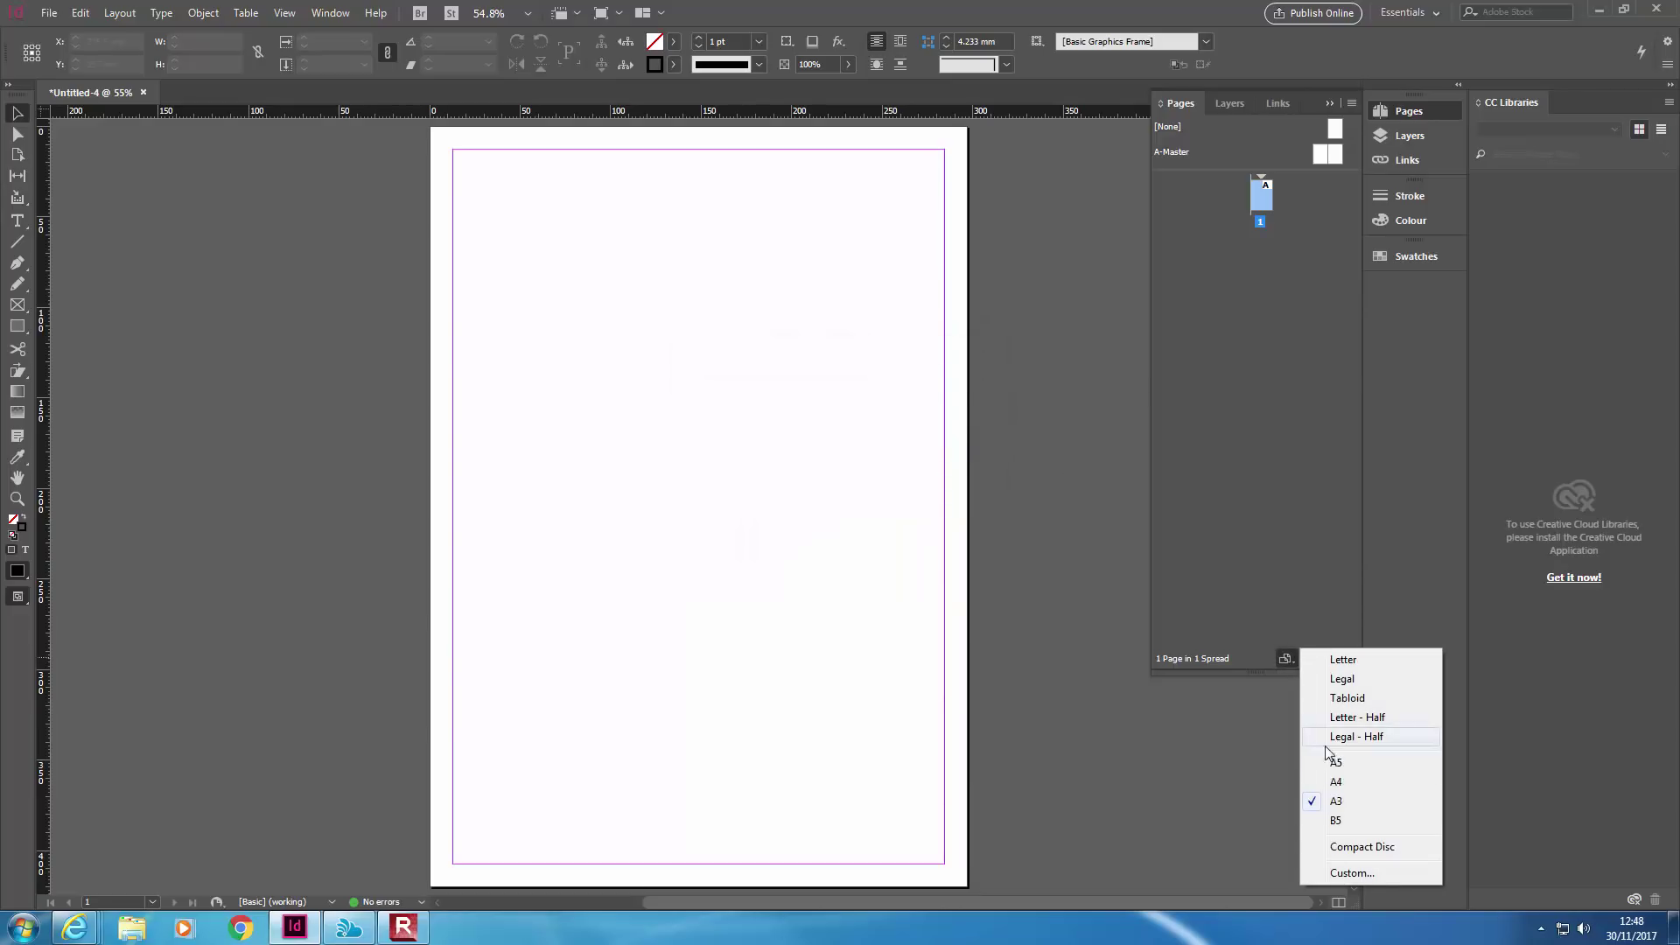
pyautogui.click(1340, 781)
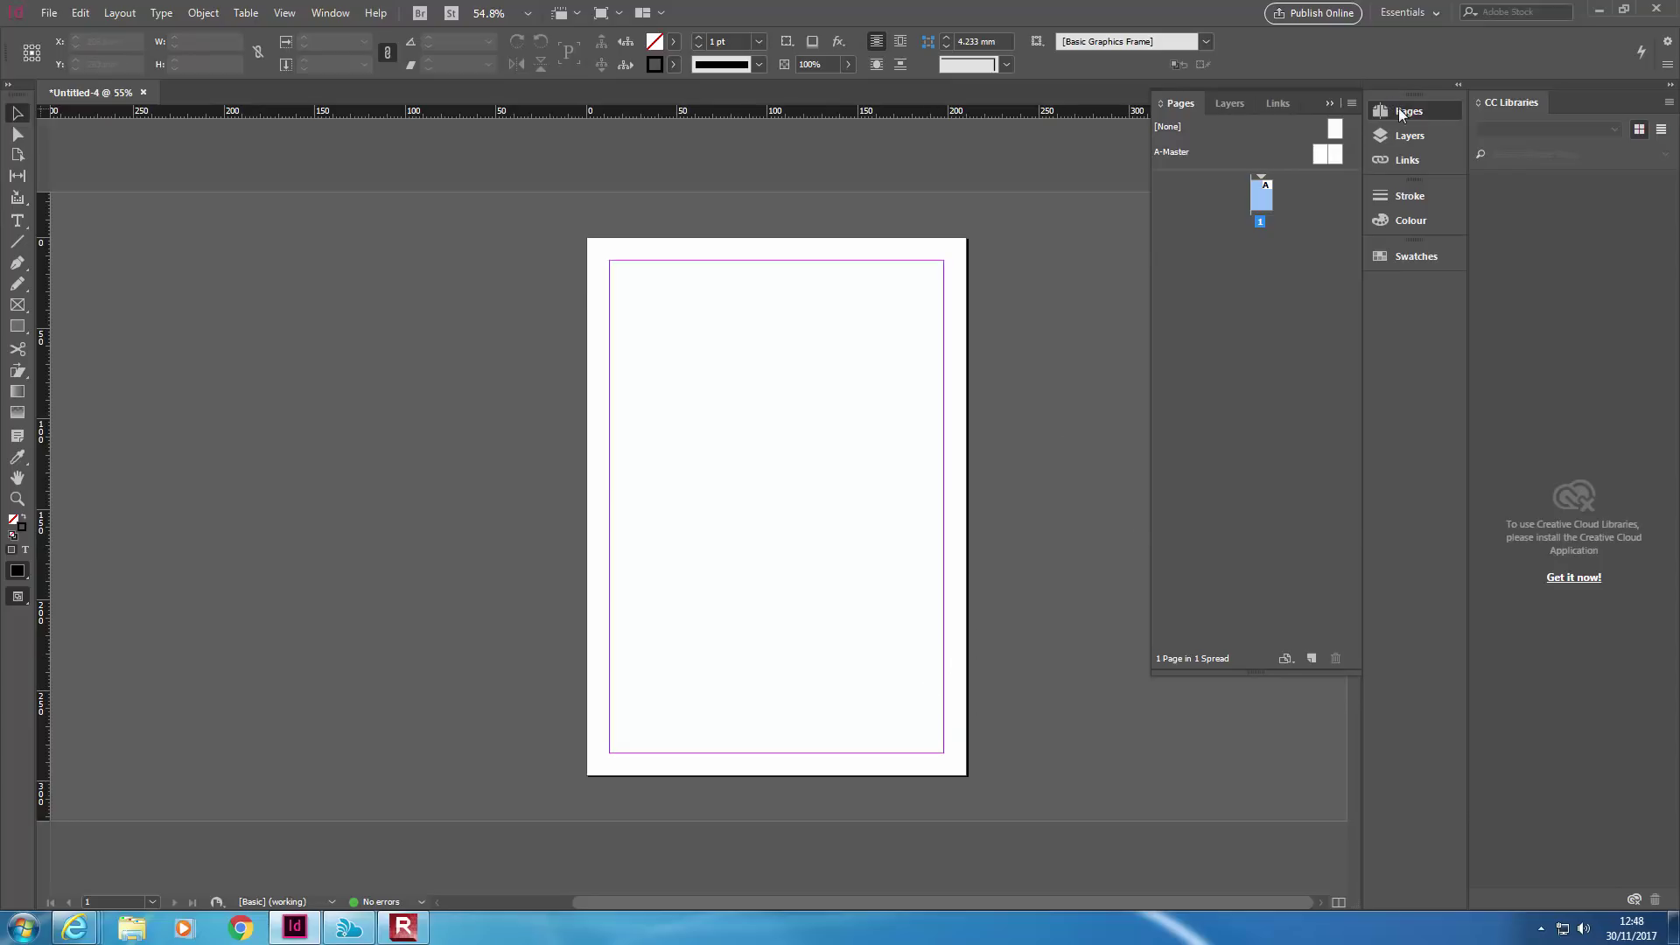
pyautogui.click(1411, 136)
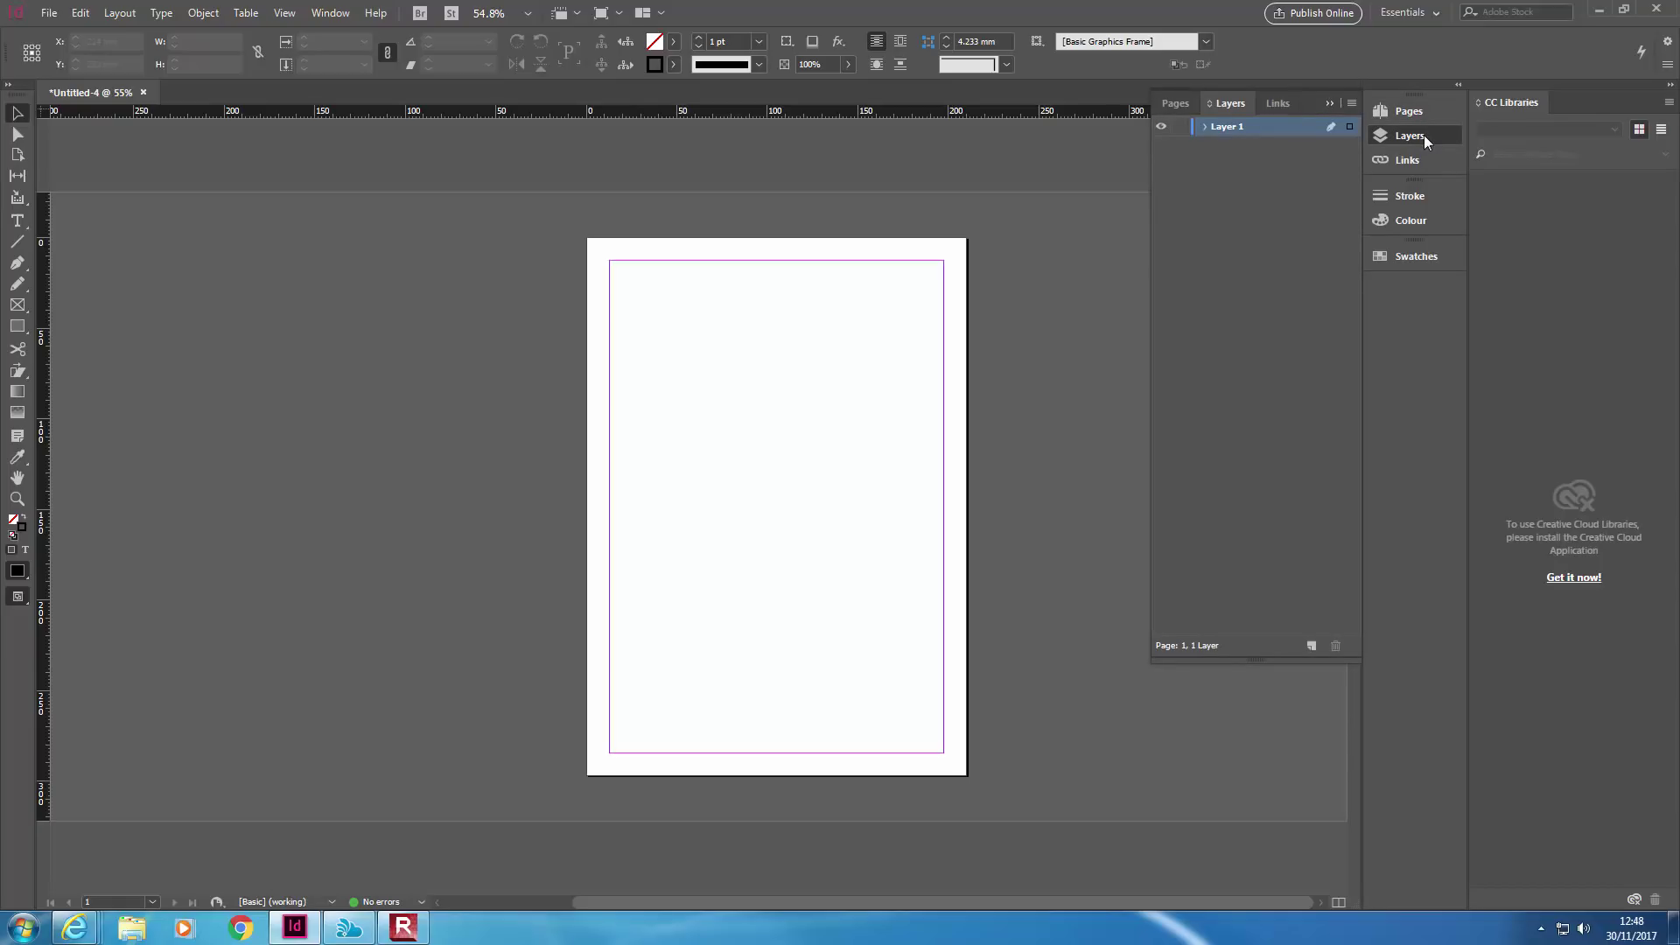
pyautogui.click(1427, 167)
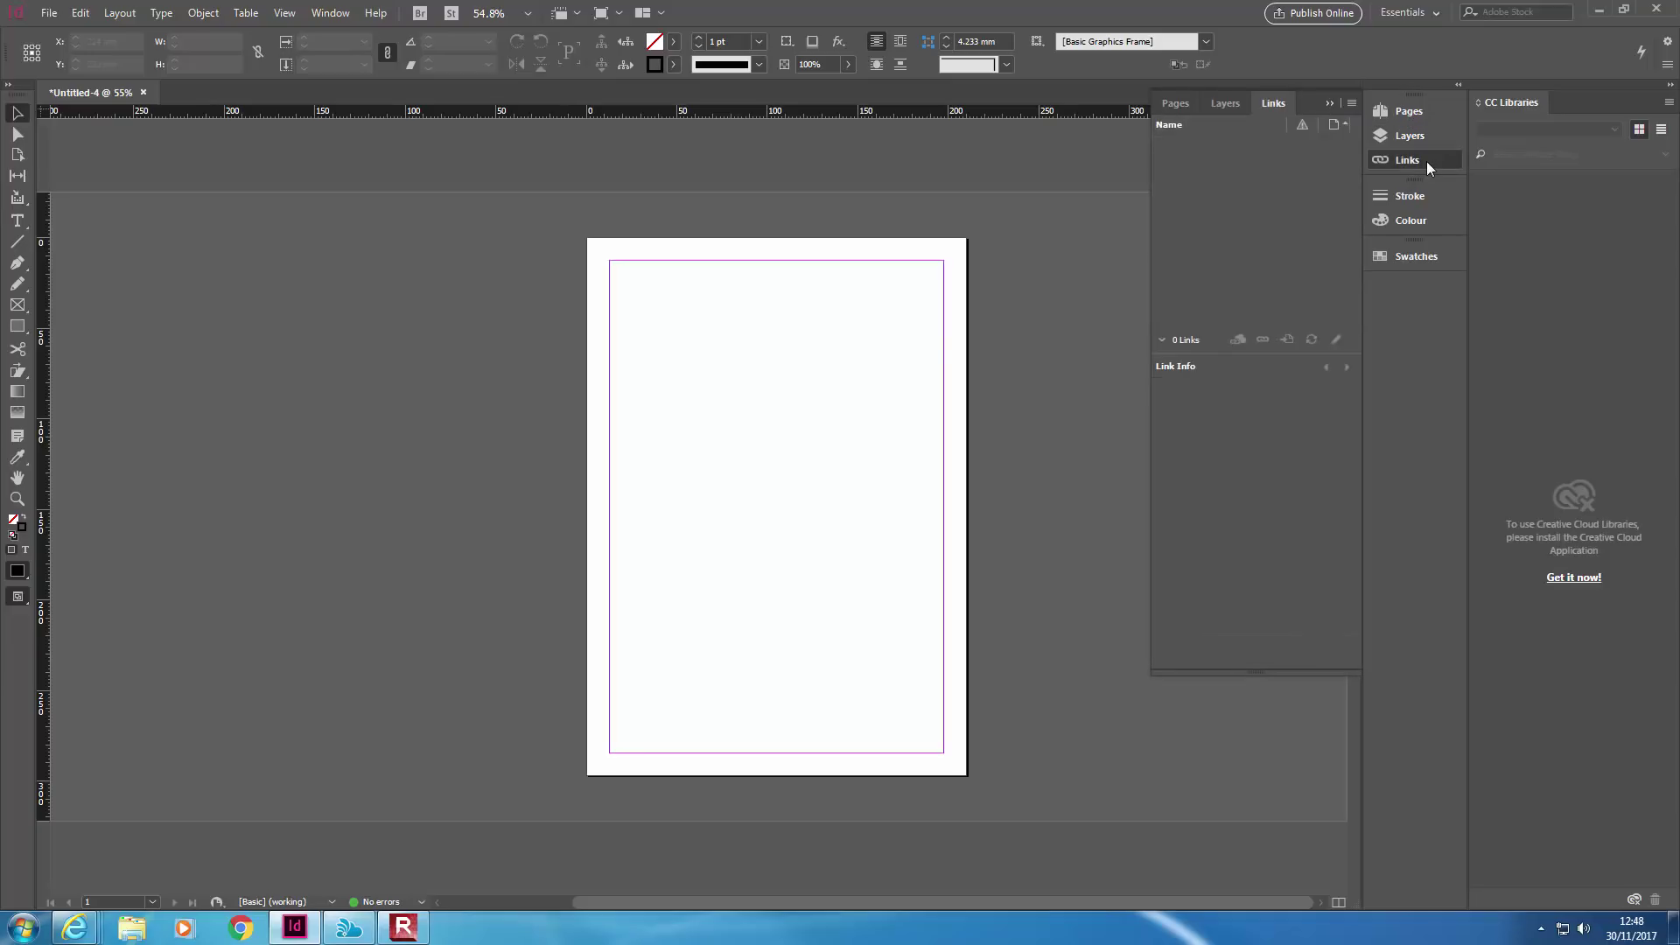
# Add eight new pages after page 1 of the document
pyautogui.click(1427, 112)
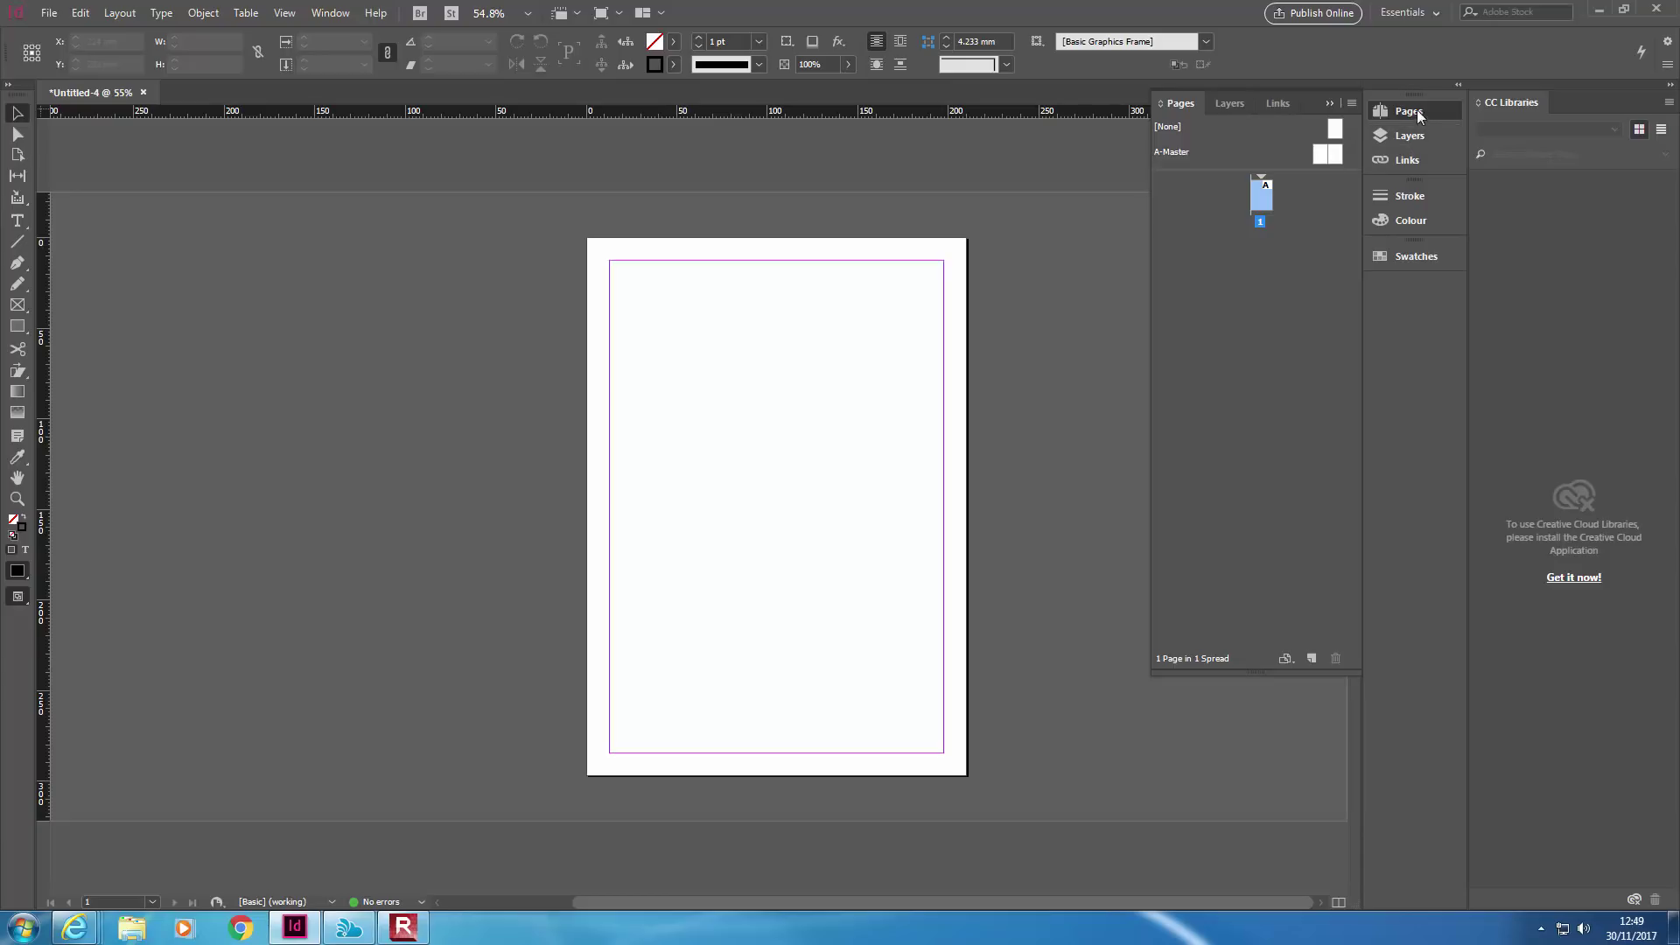
pyautogui.click(1311, 661)
pyautogui.click(1311, 661)
pyautogui.click(1310, 660)
pyautogui.click(1310, 661)
pyautogui.click(1310, 660)
pyautogui.click(1310, 661)
pyautogui.click(1310, 661)
pyautogui.click(1310, 661)
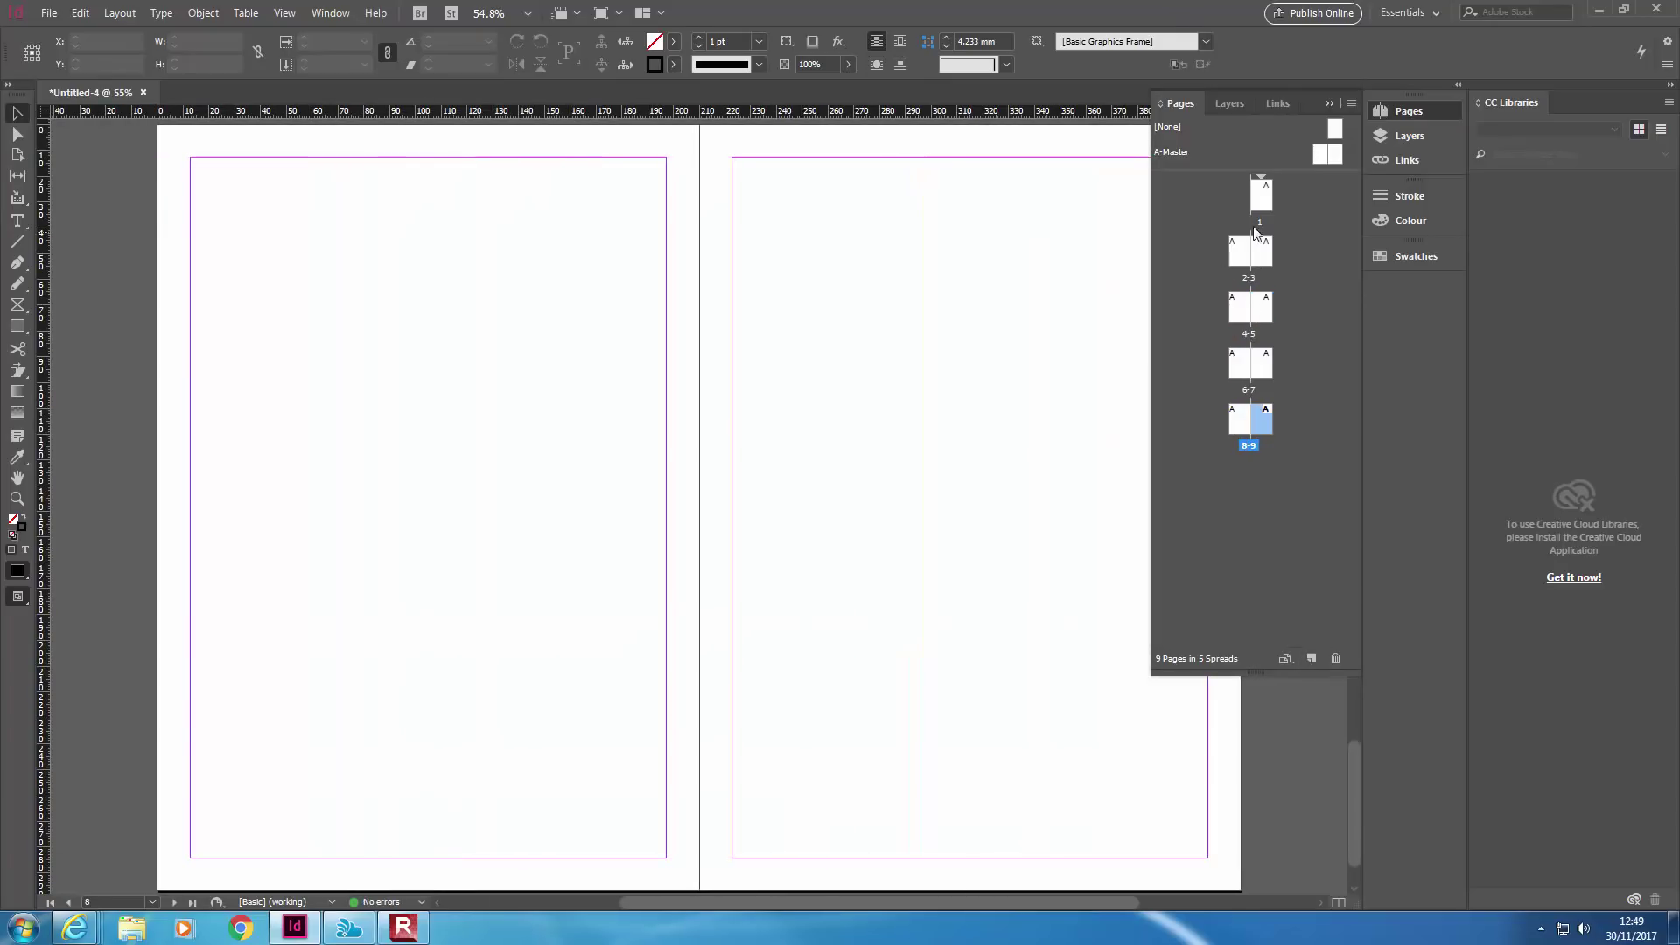
# Delete pages 2 to 9, keeping only page 1 in the document
pyautogui.doubleClick(1240, 272)
pyautogui.doubleClick(1240, 308)
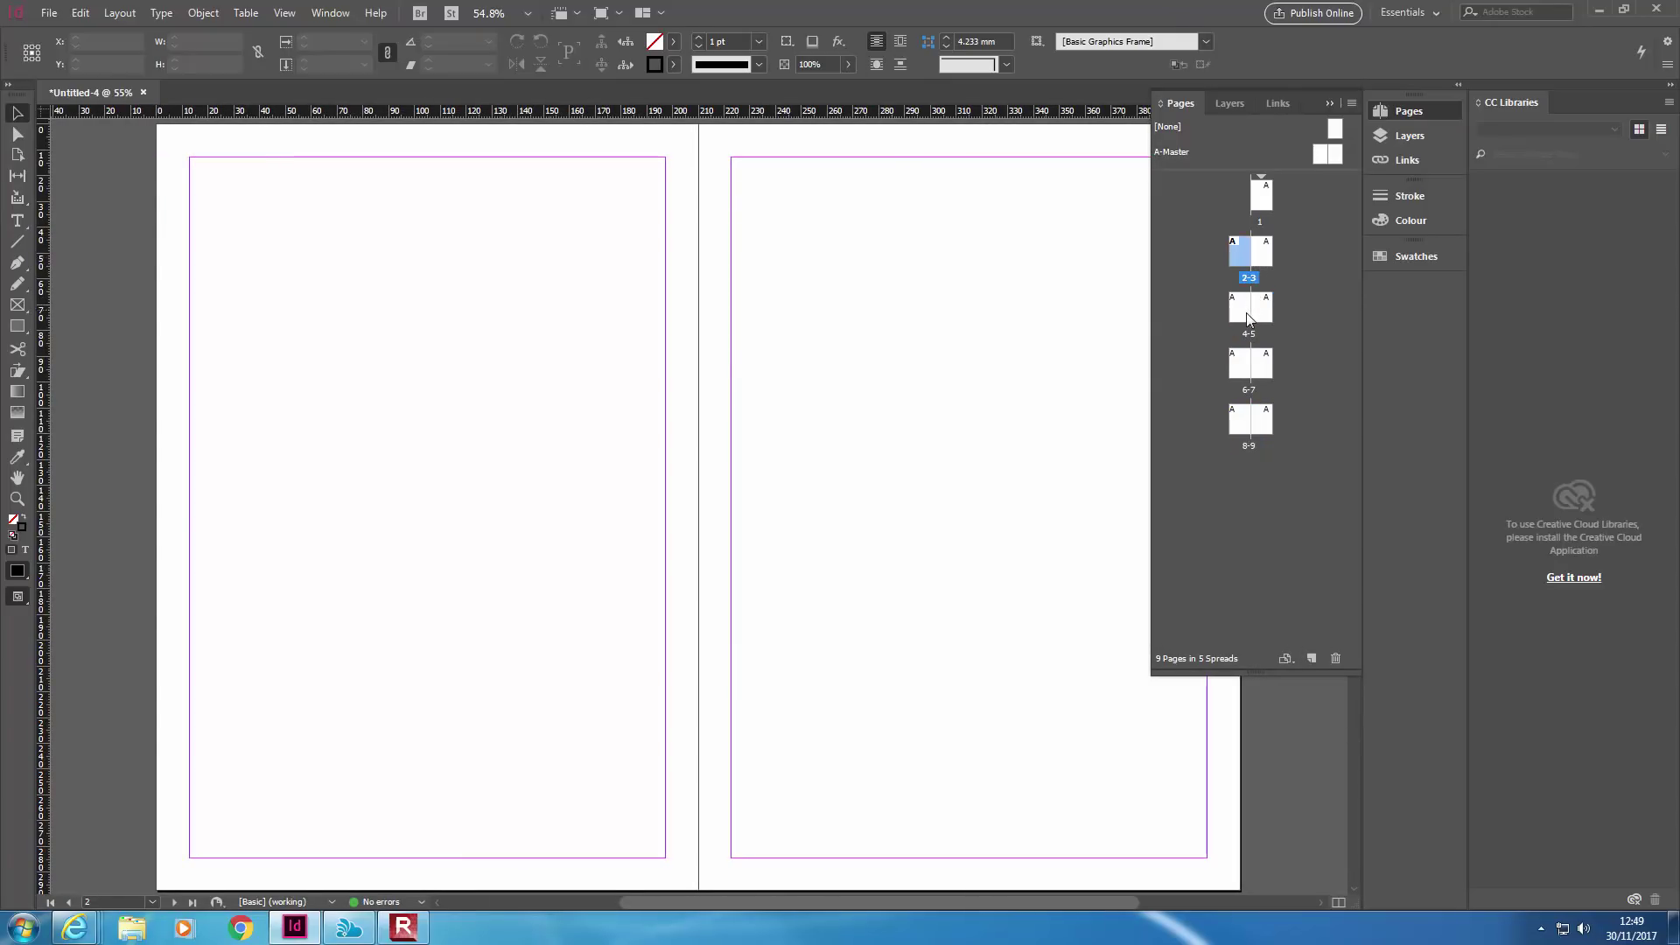
pyautogui.doubleClick(1269, 208)
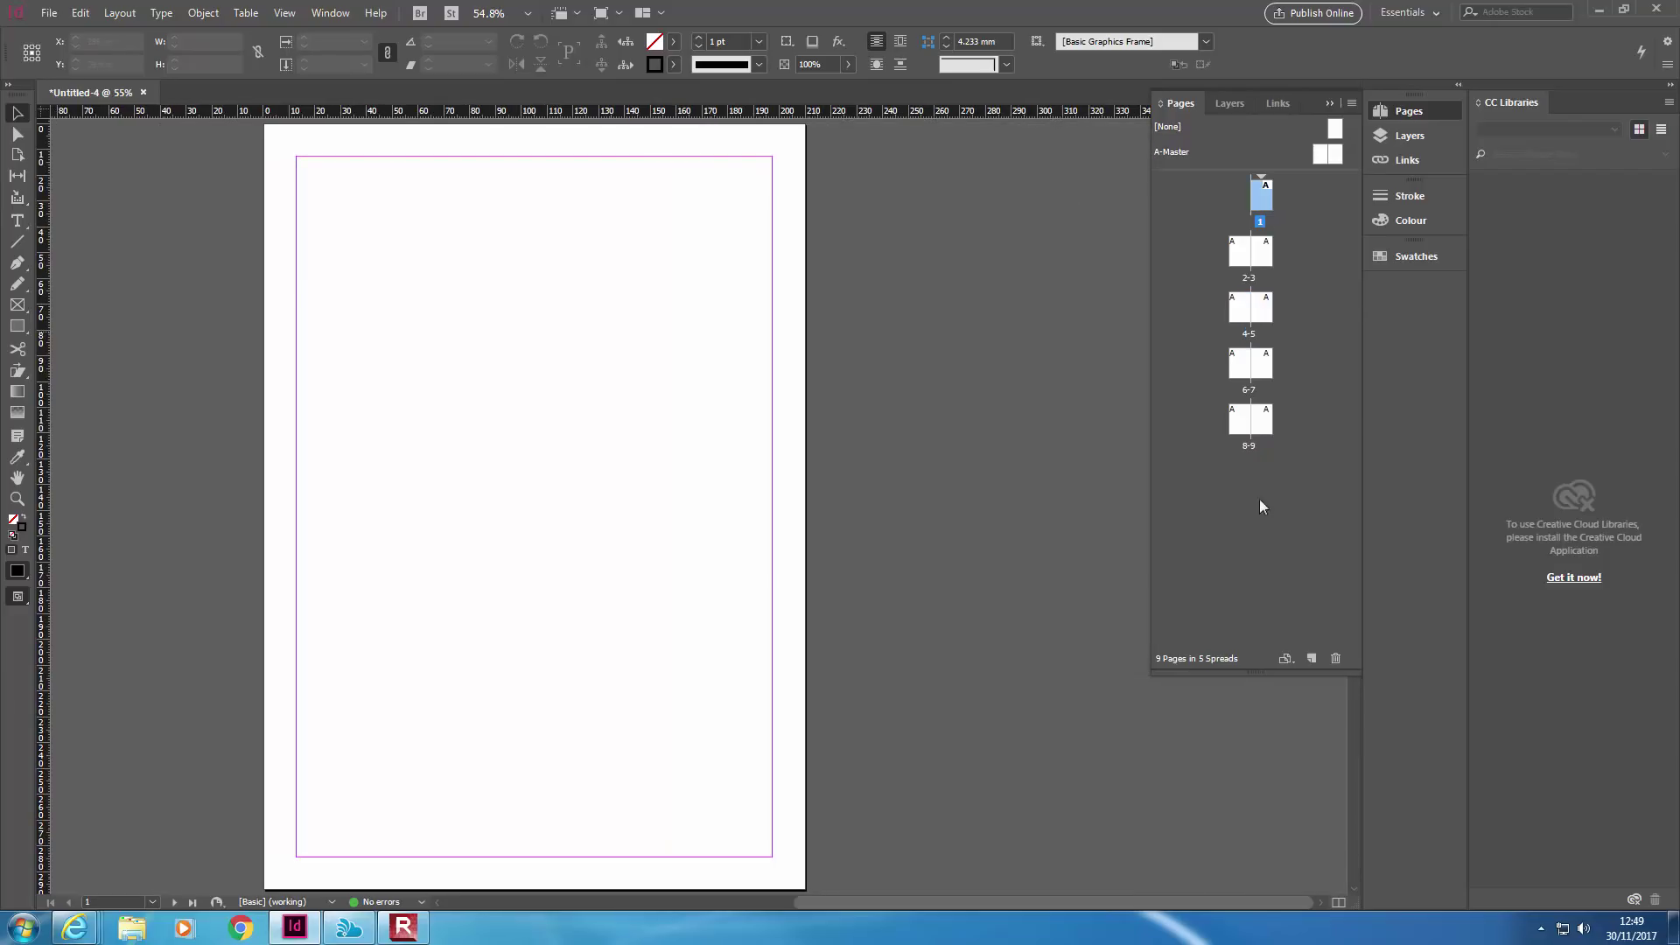
pyautogui.click(1237, 249)
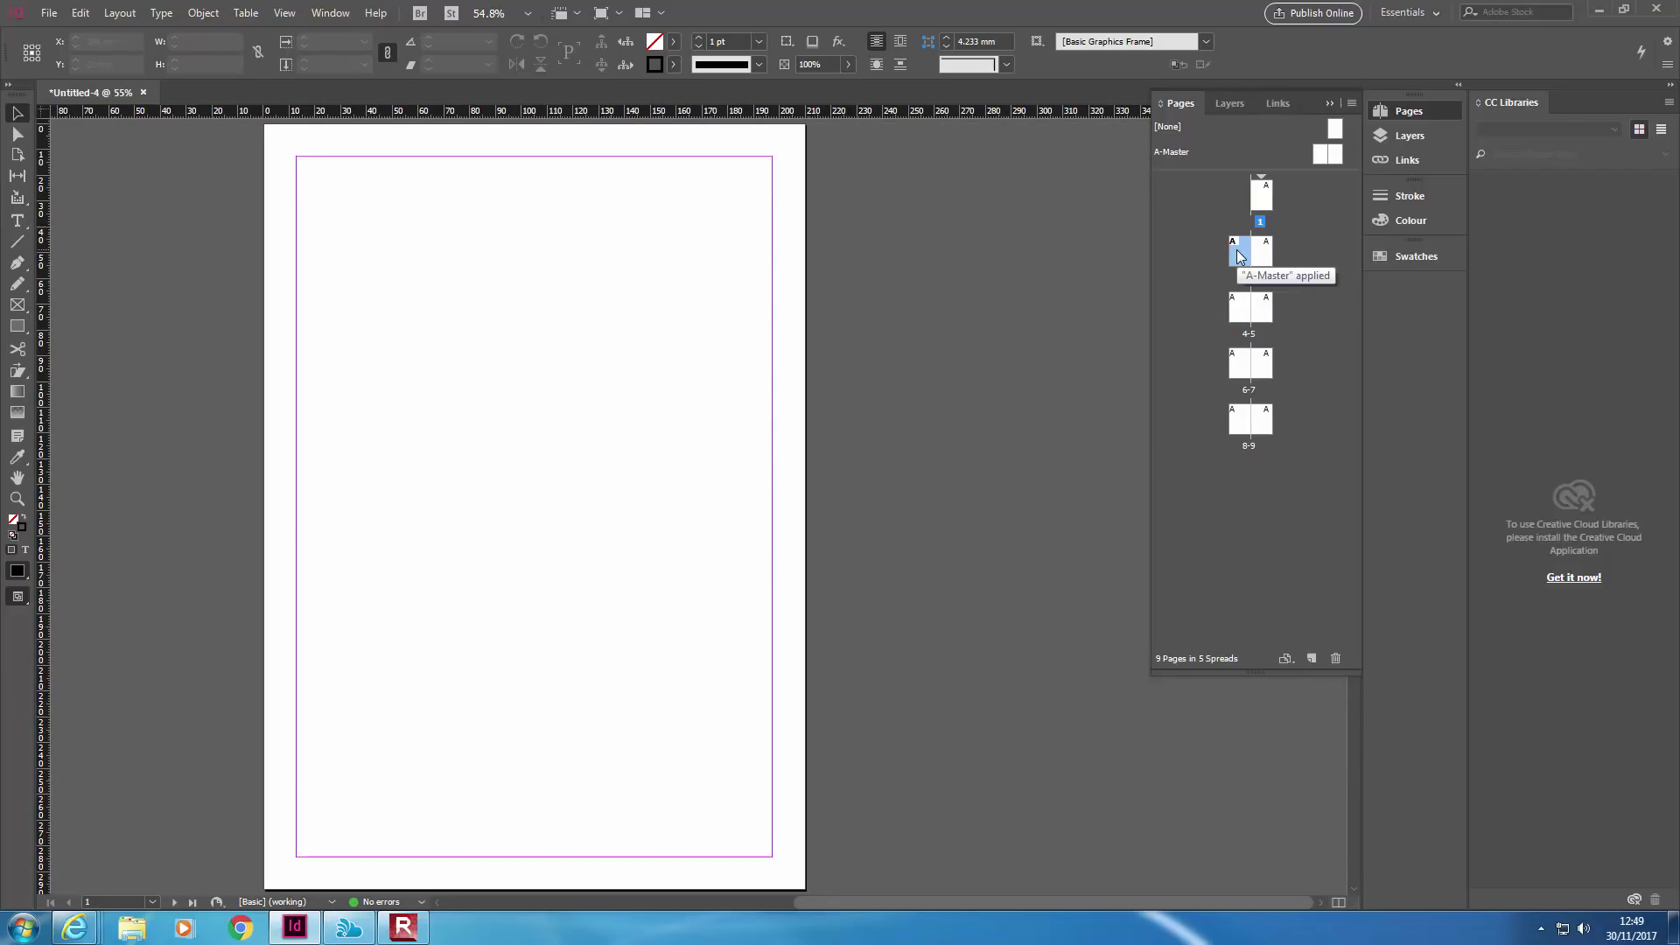
pyautogui.keyDown('shift'); pyautogui.click(1250, 316); pyautogui.keyUp('shift')
pyautogui.keyDown('shift'); pyautogui.click(1262, 433); pyautogui.keyUp('shift')
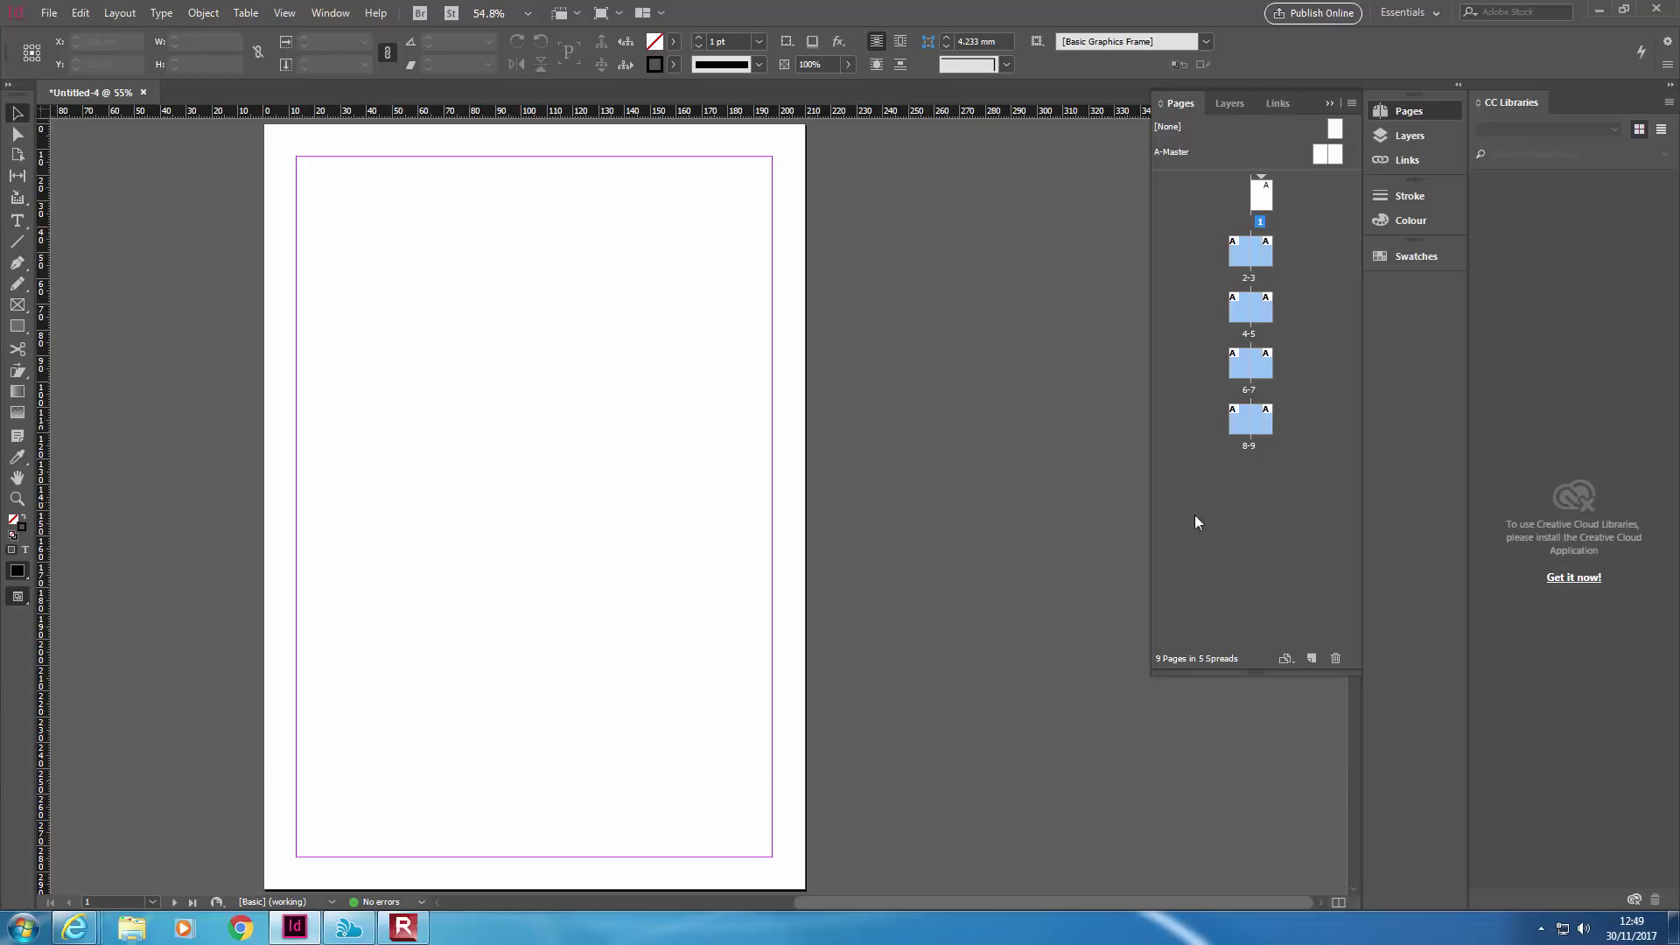
pyautogui.click(1334, 658)
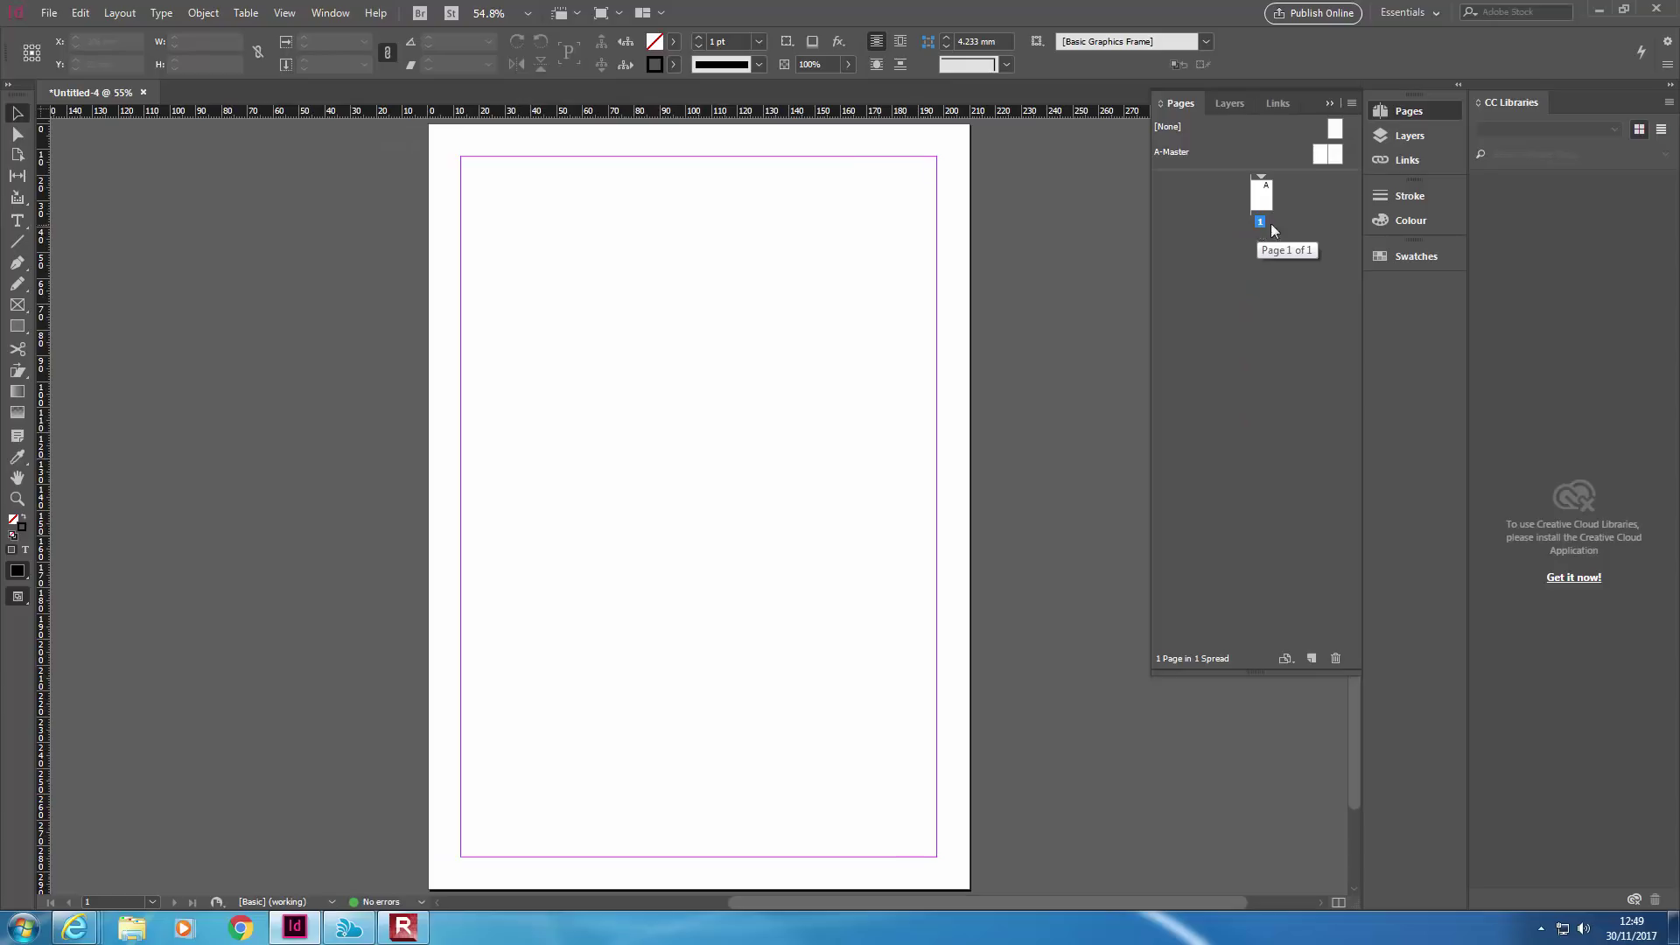
# Rename the document's only layer as background
pyautogui.click(1406, 136)
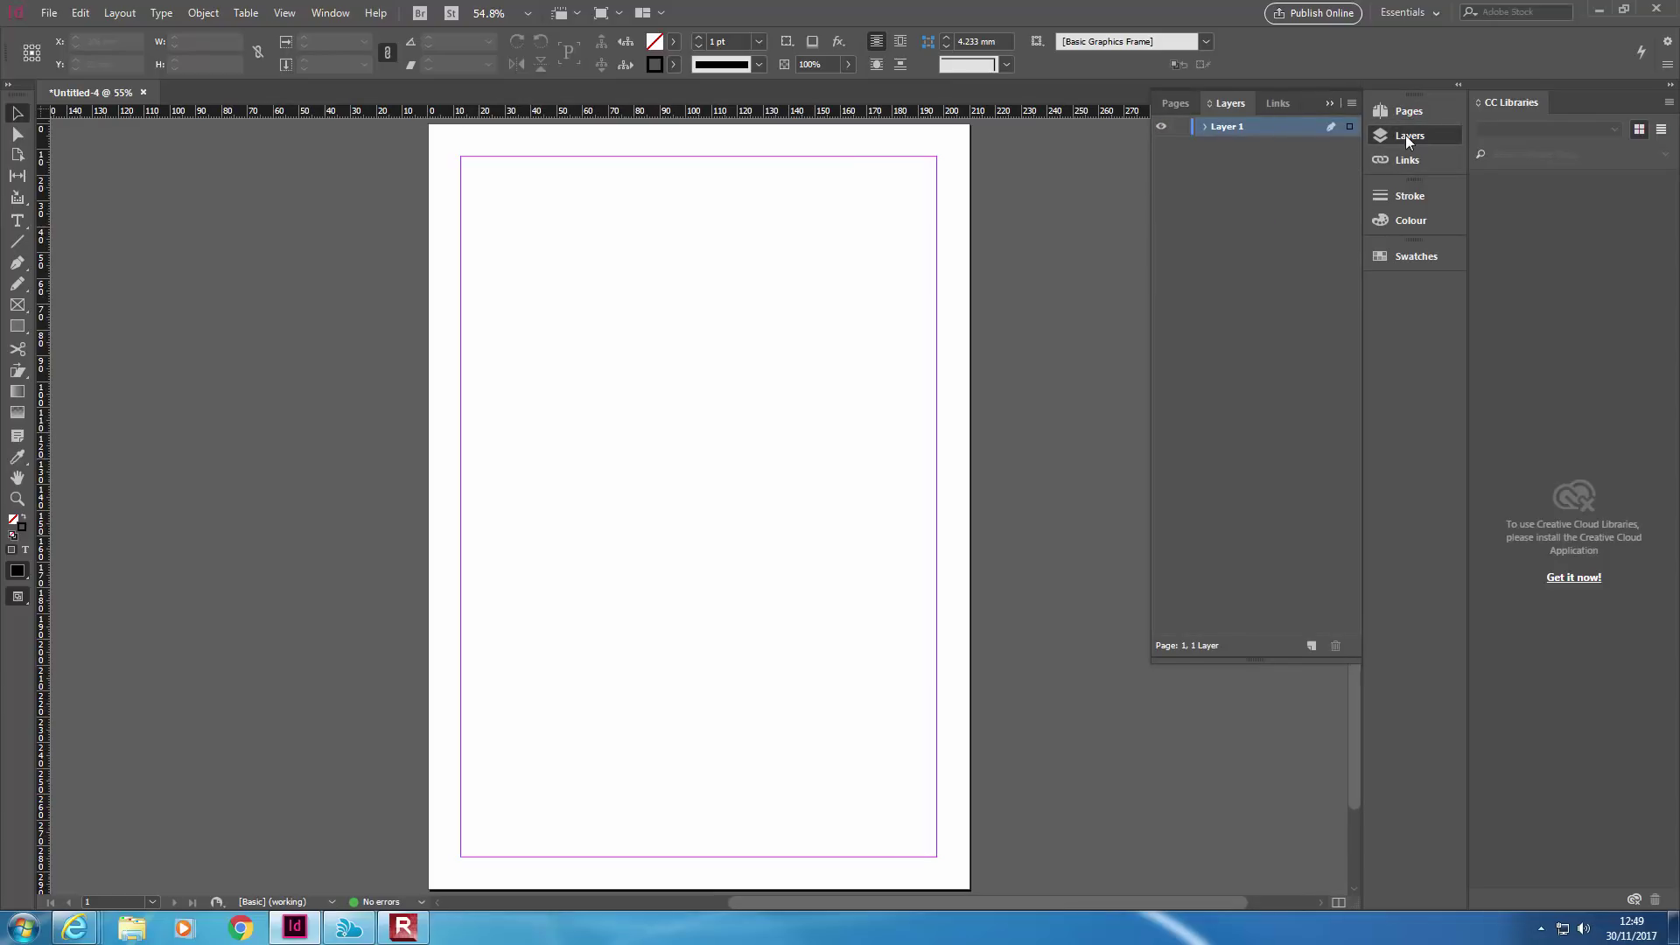
pyautogui.doubleClick(1232, 128)
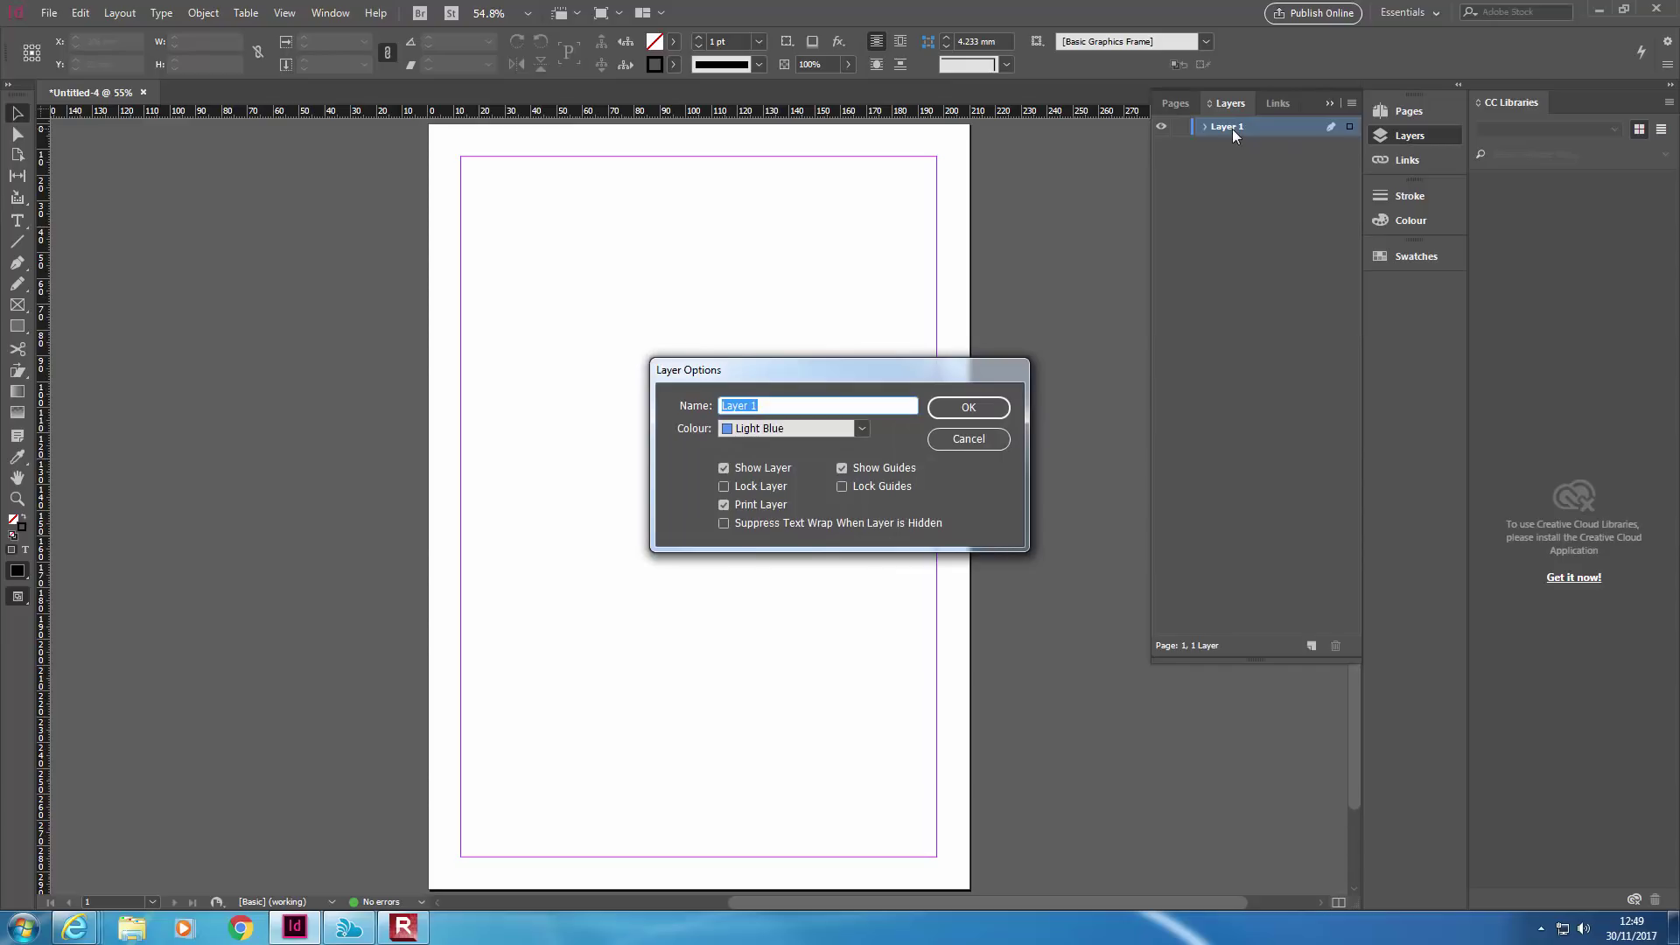
pyautogui.write('background')
pyautogui.press('Return')
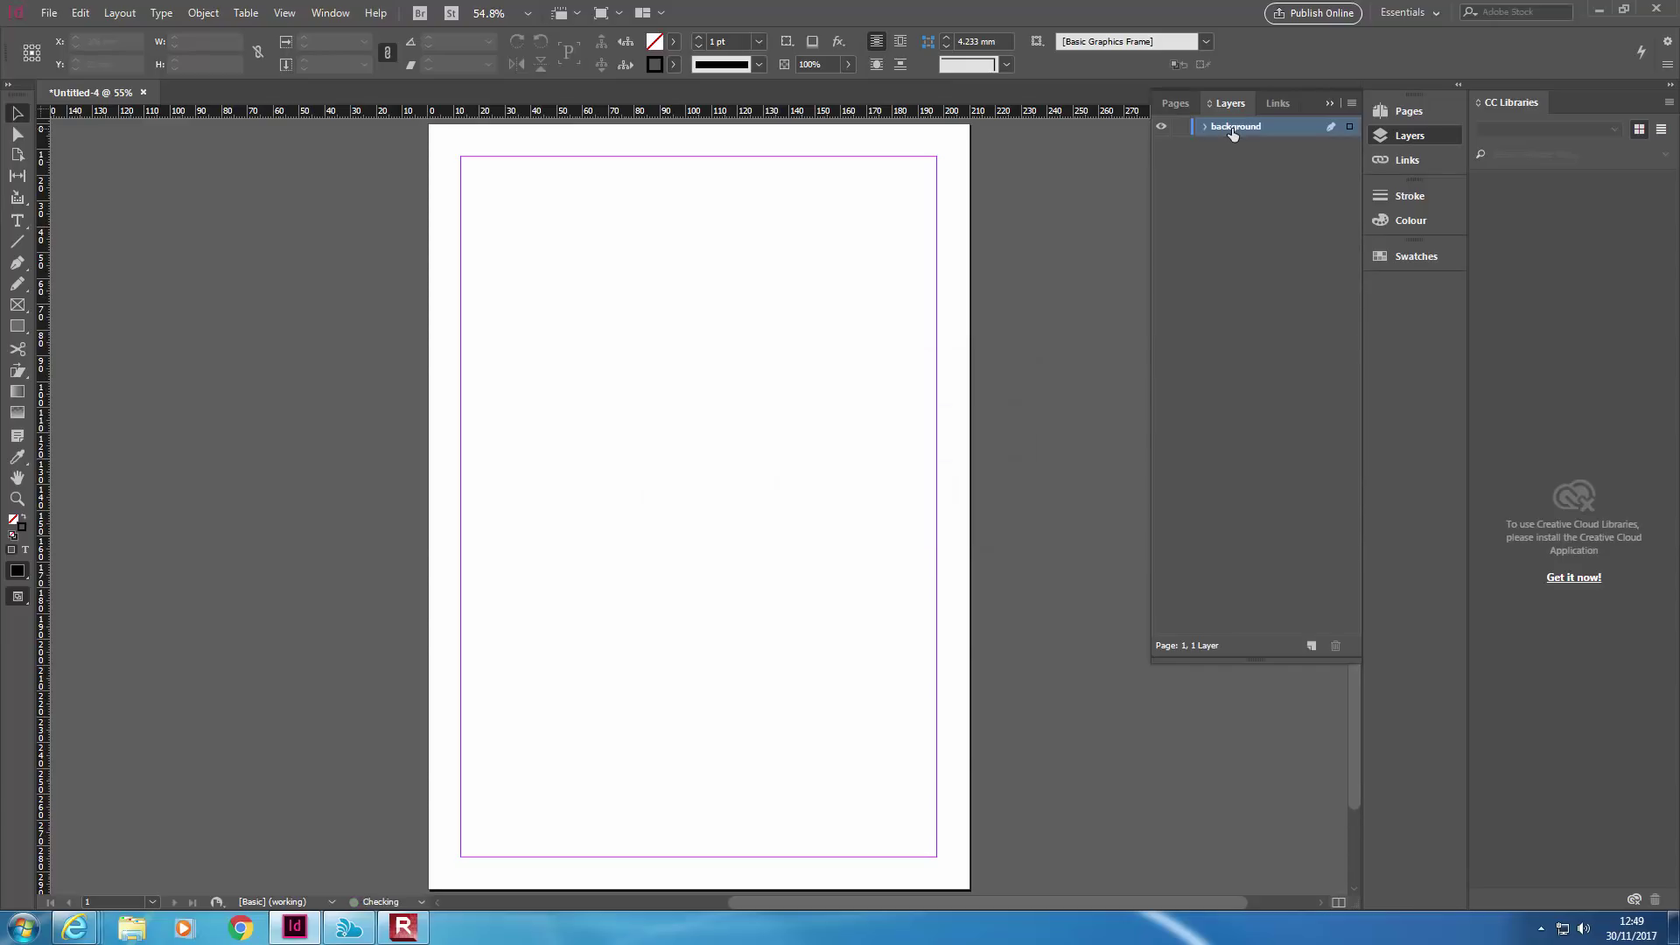
# Add two layers above the background layer and name them photos and elements
pyautogui.click(1307, 647)
pyautogui.click(1307, 648)
pyautogui.doubleClick(1222, 145)
pyautogui.write('photos')
pyautogui.press('Return')
pyautogui.doubleClick(1226, 127)
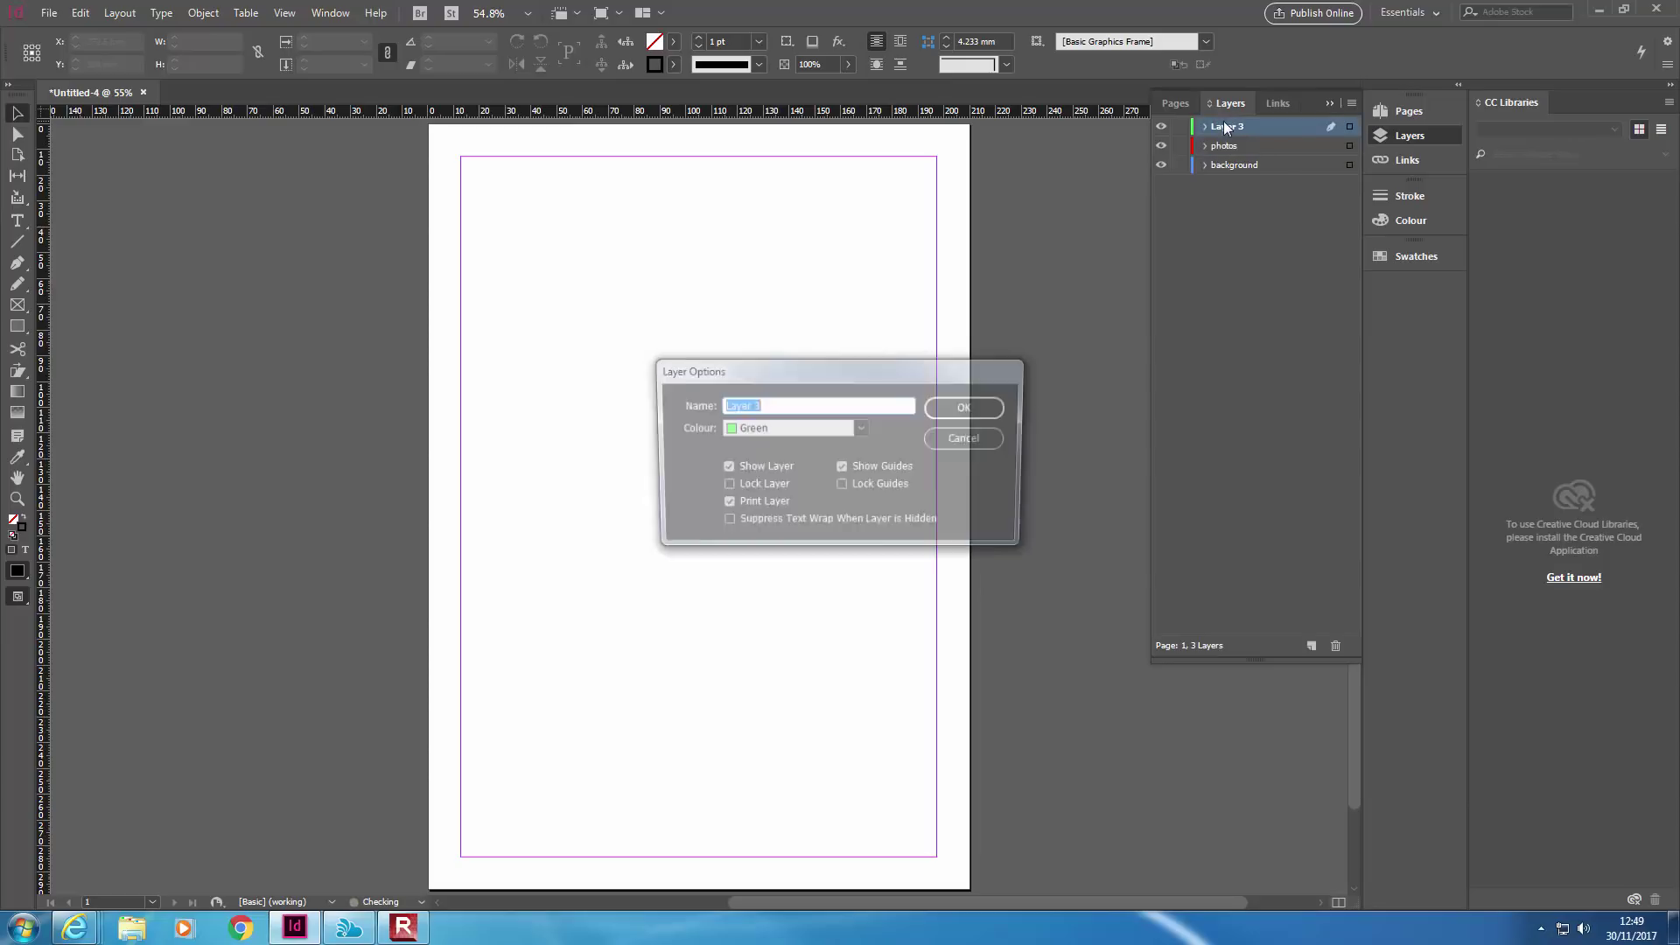
pyautogui.write('elements')
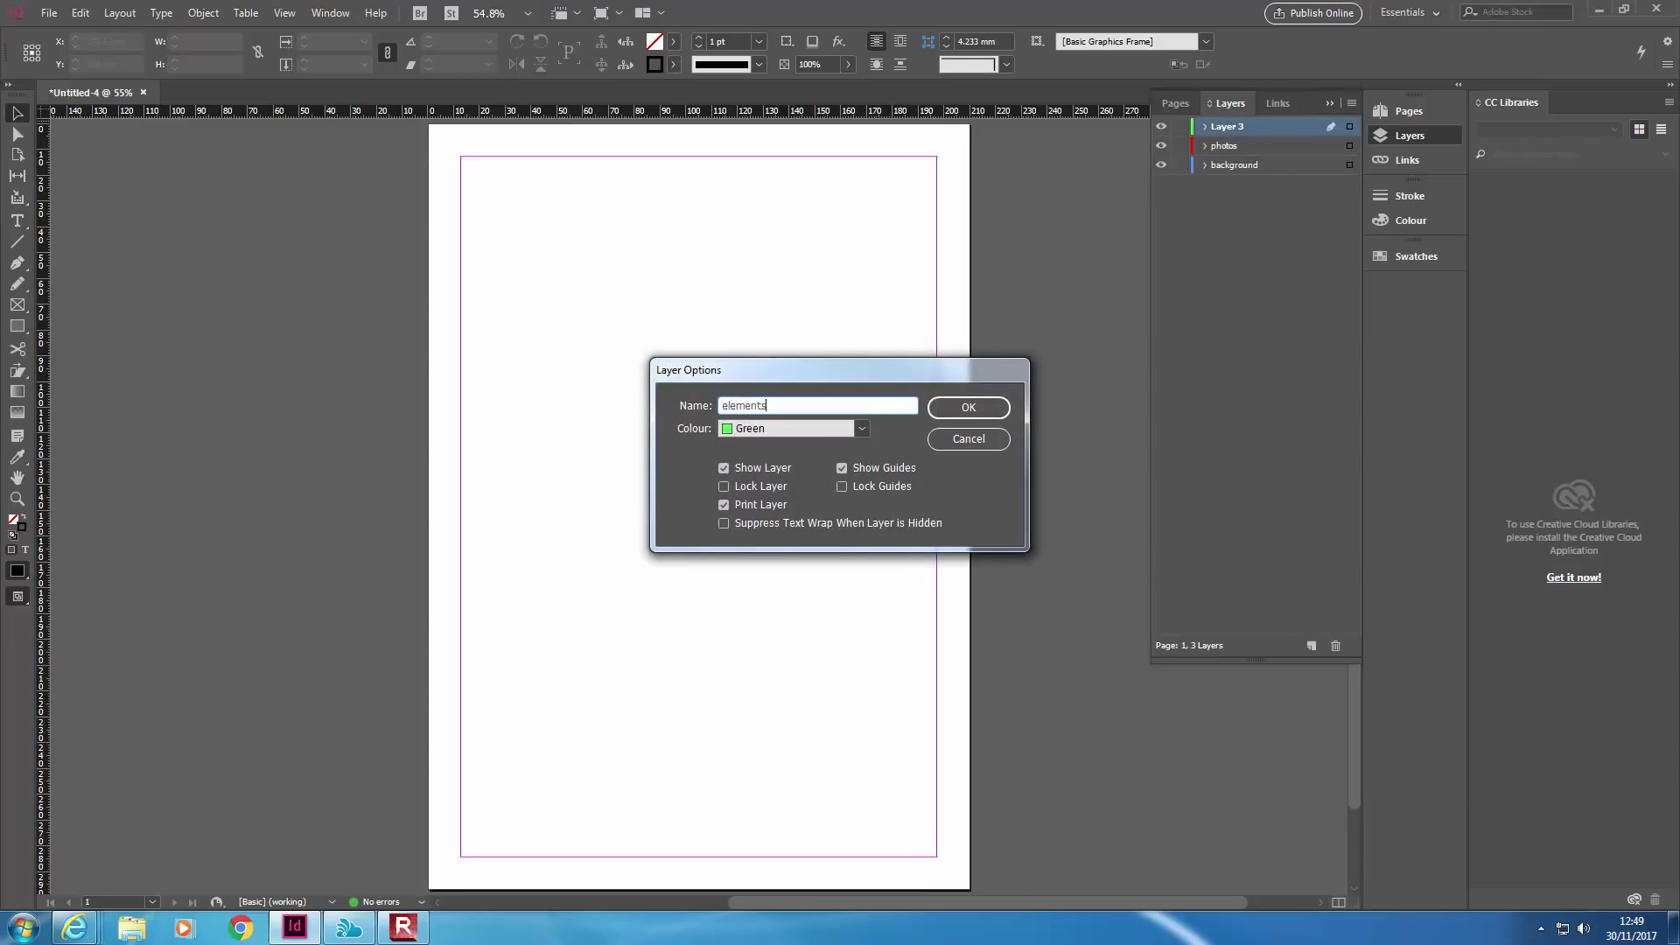
pyautogui.press('Return')
# Add a fourth layer above the elements layer and name it text
pyautogui.click(1311, 645)
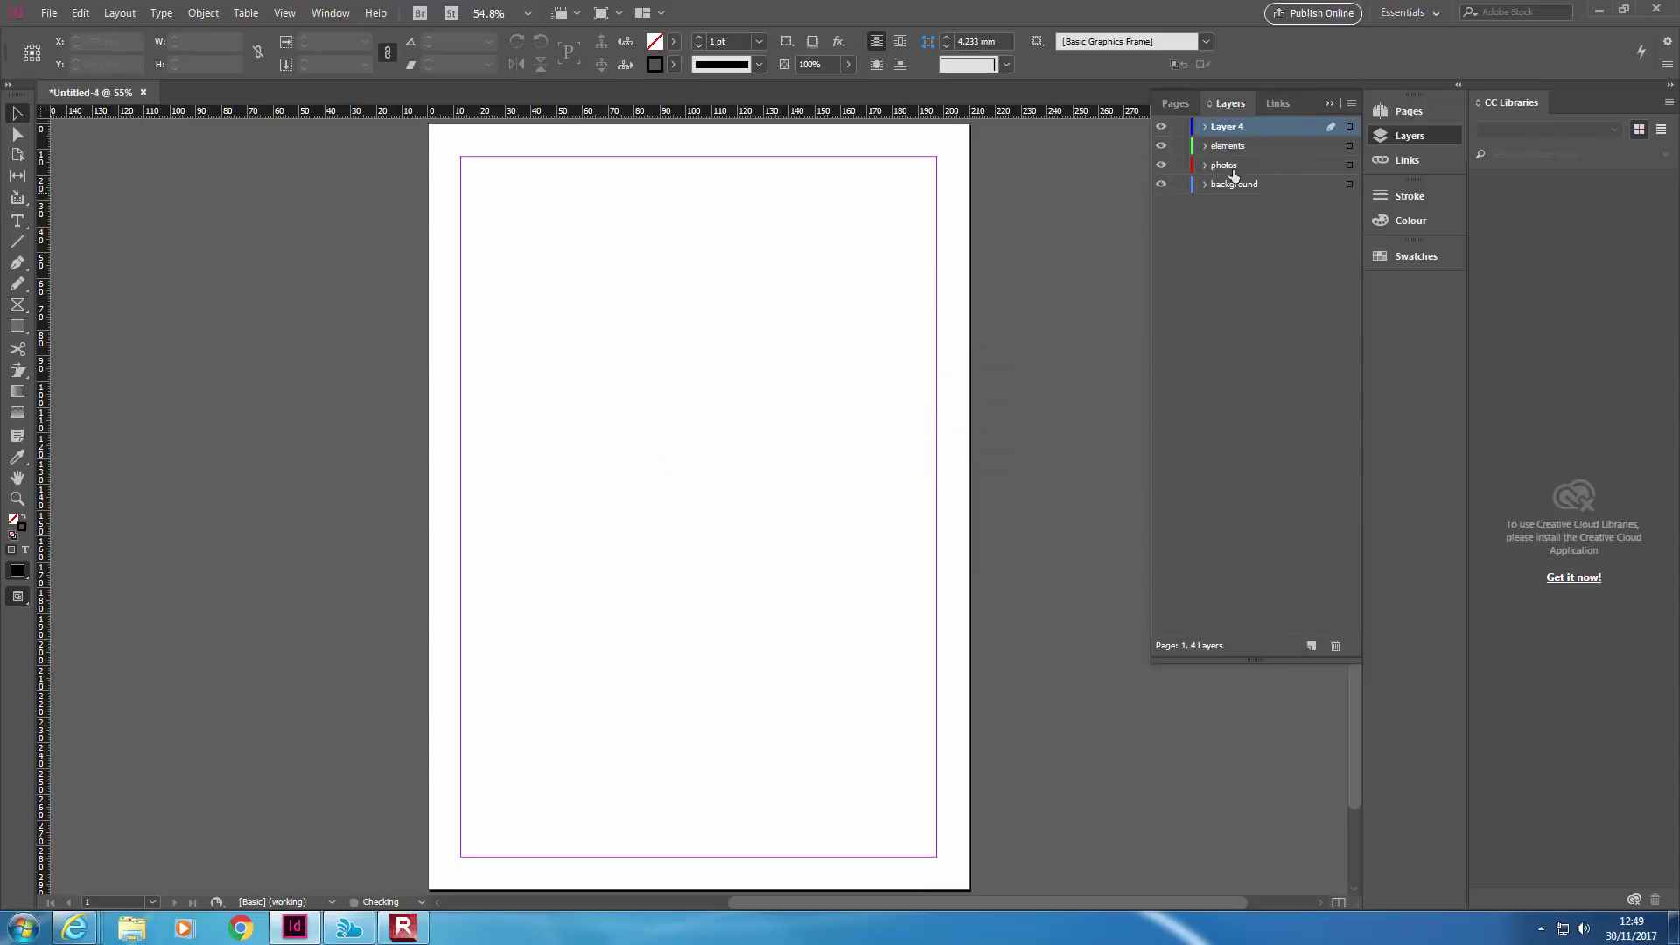
pyautogui.doubleClick(1226, 127)
pyautogui.write('text')
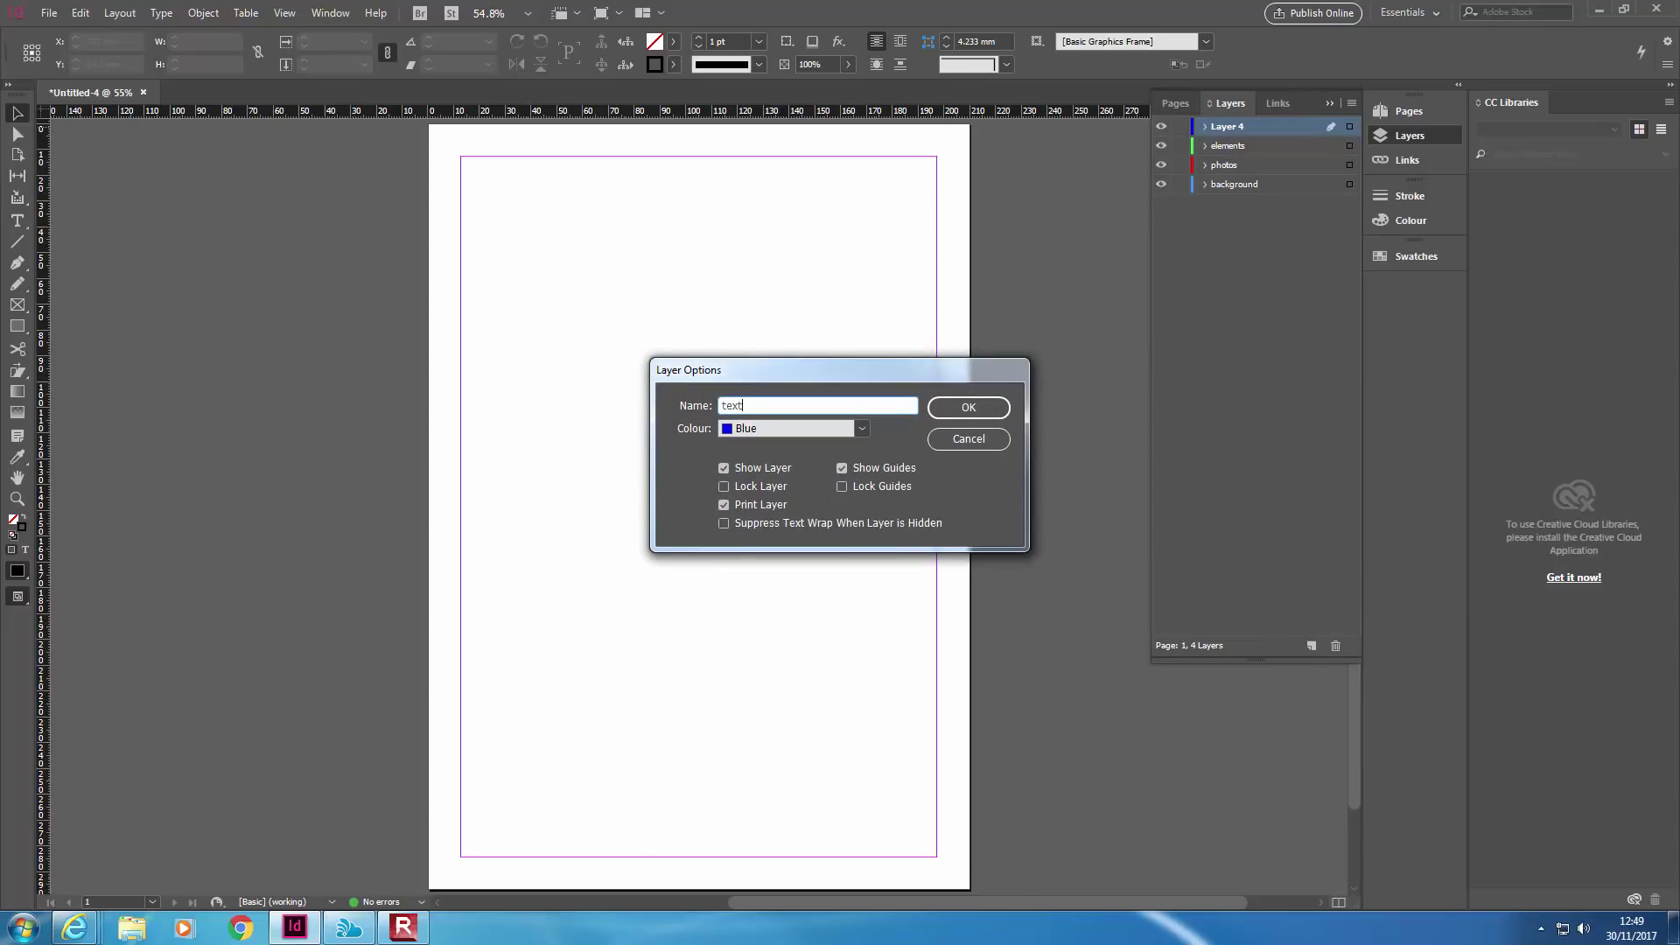
pyautogui.press('Return')
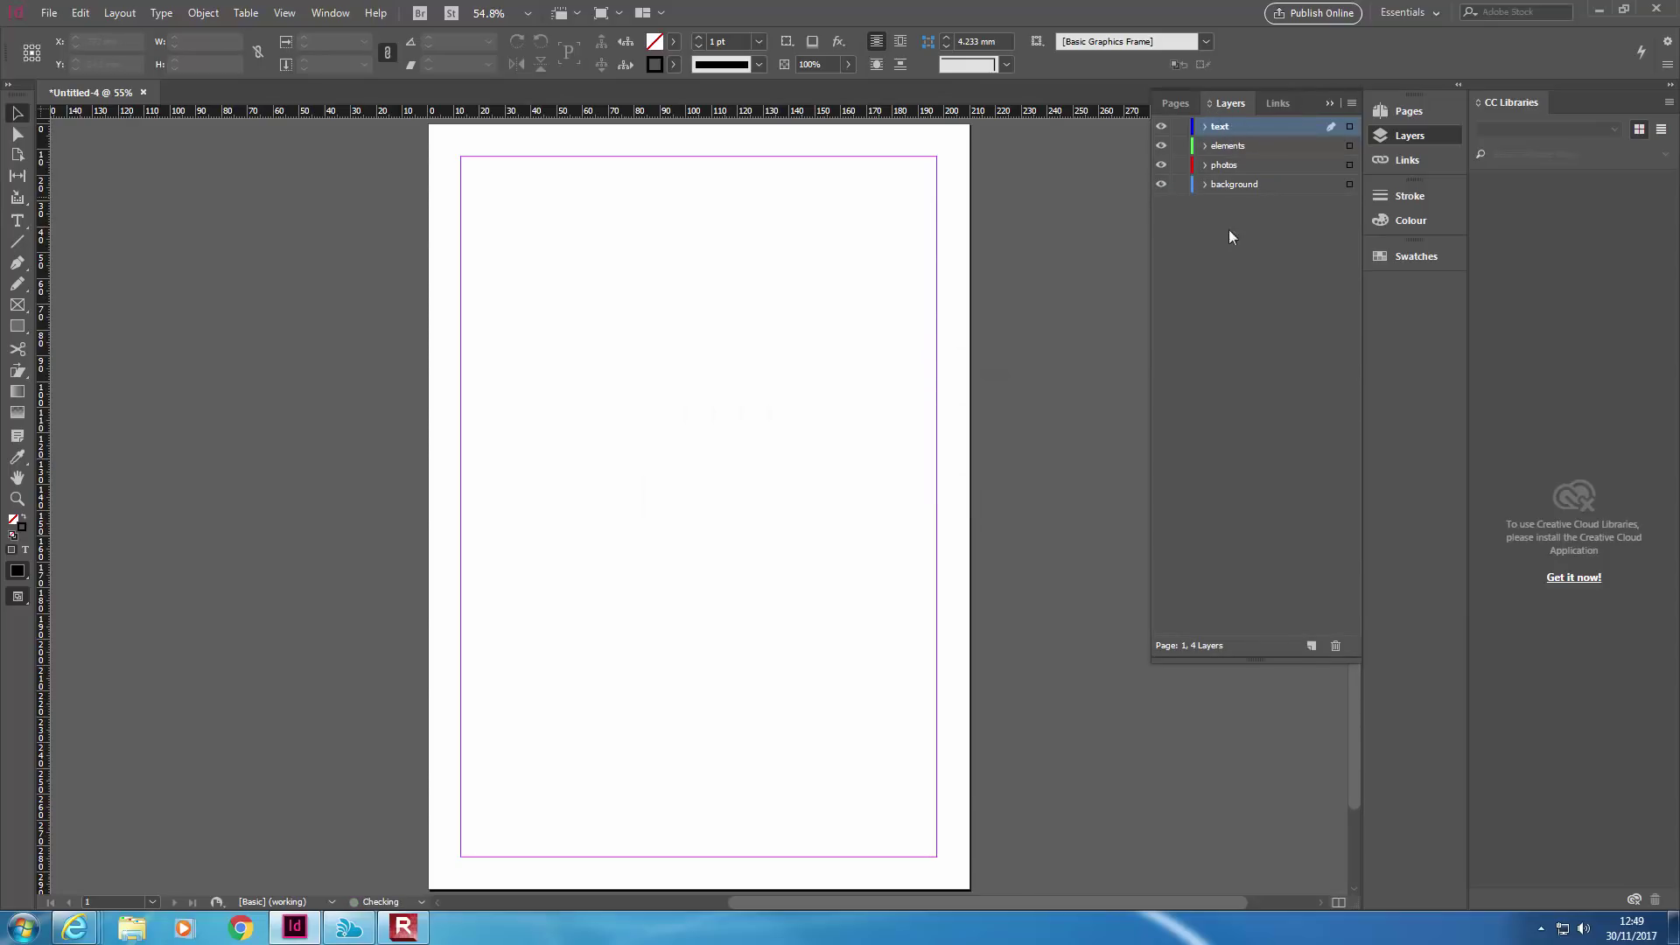
pyautogui.click(1225, 262)
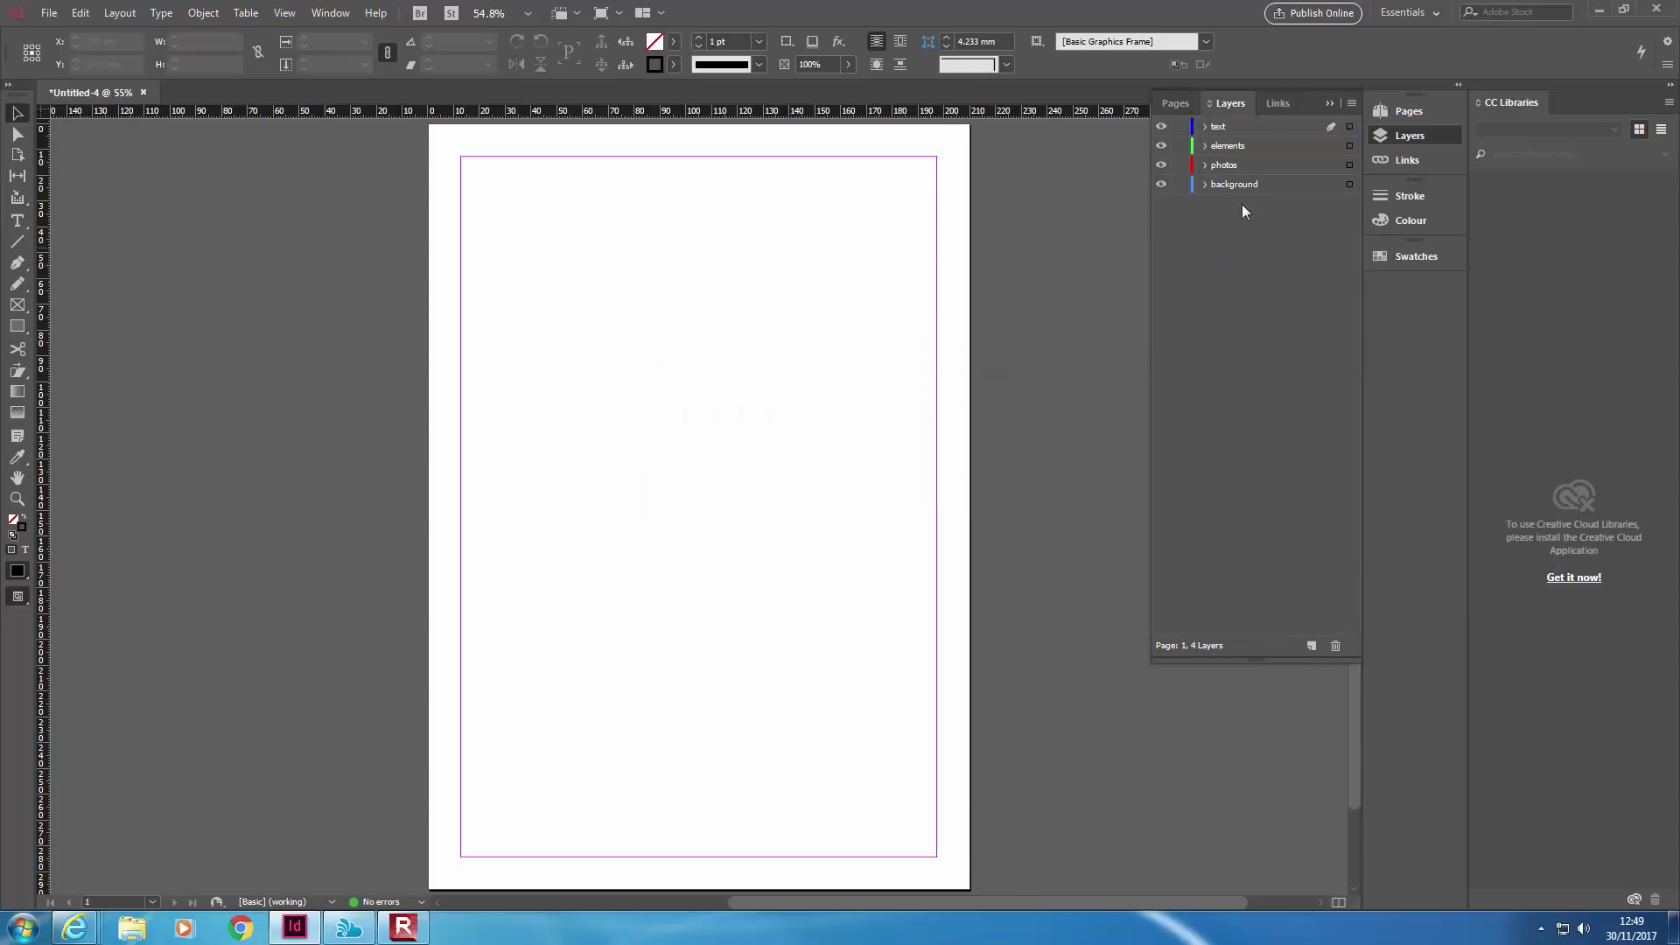
# Review the document's pages and layers, and make the photos layer active without changing its options
pyautogui.click(1176, 102)
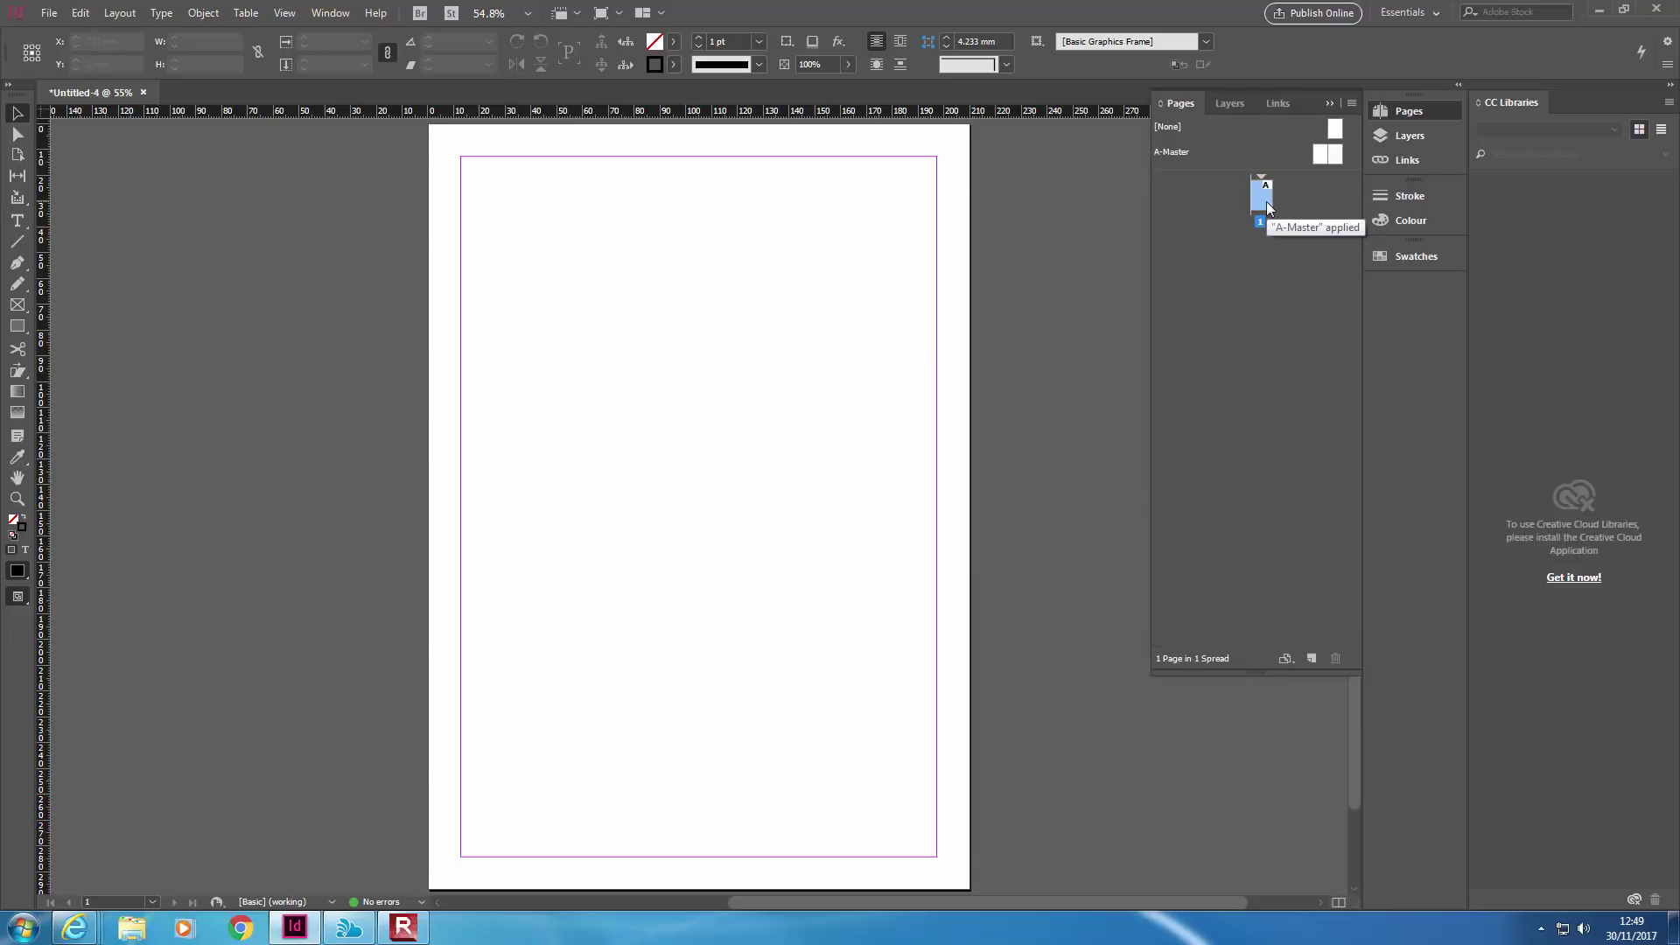
pyautogui.click(1229, 102)
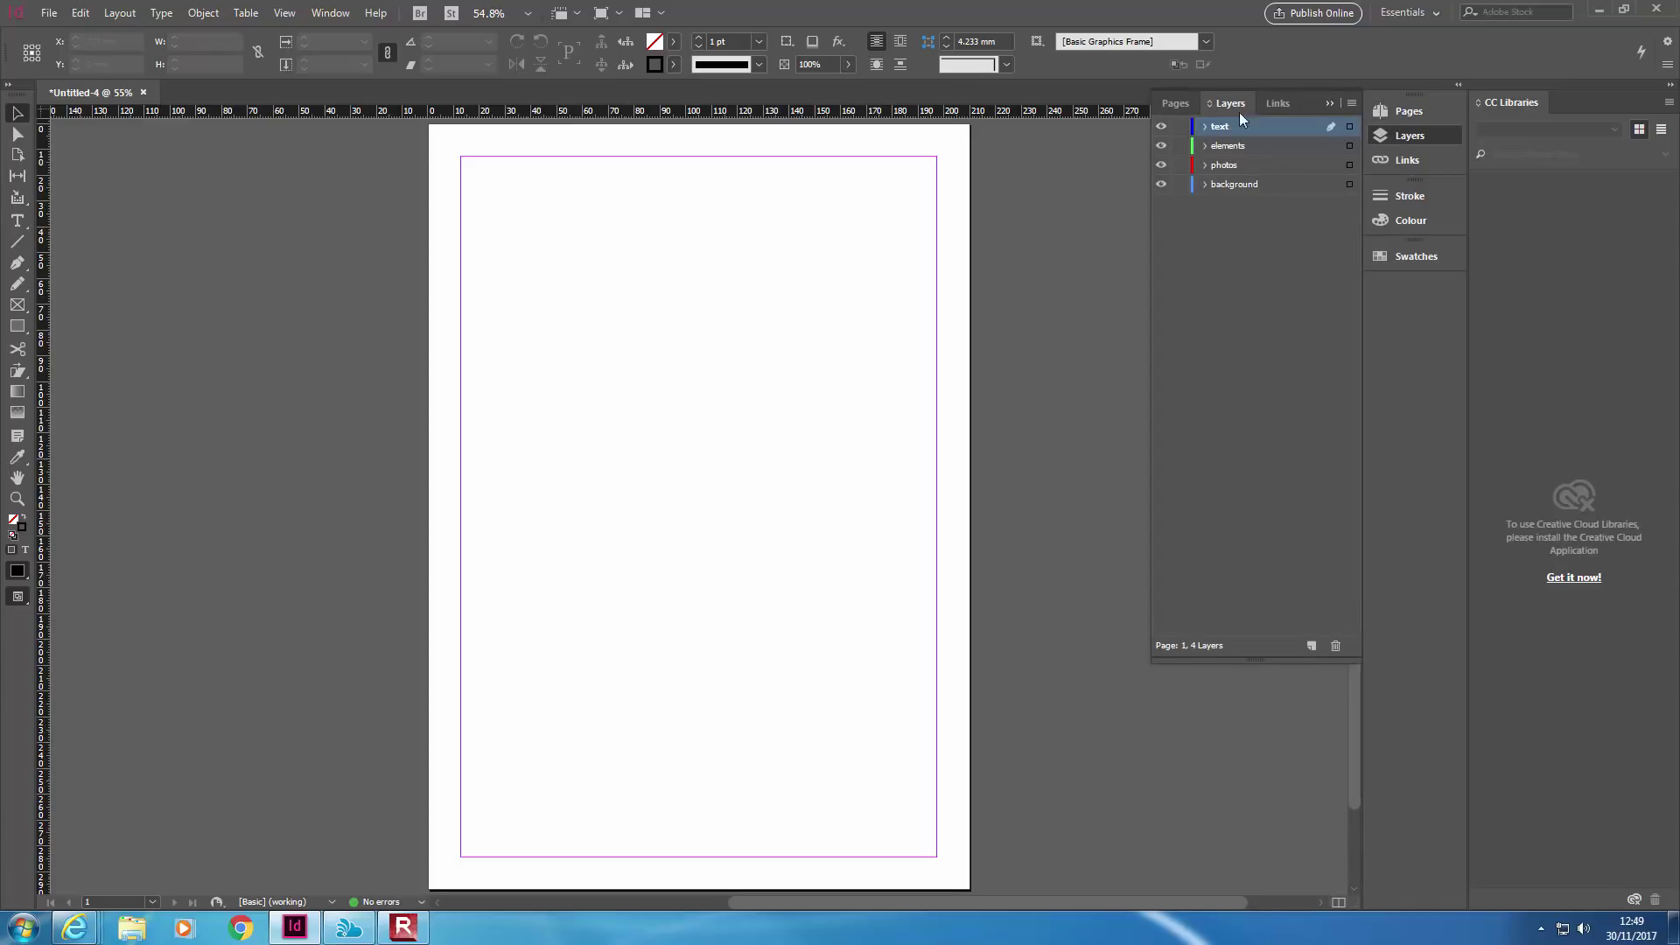
pyautogui.doubleClick(1241, 167)
pyautogui.click(998, 441)
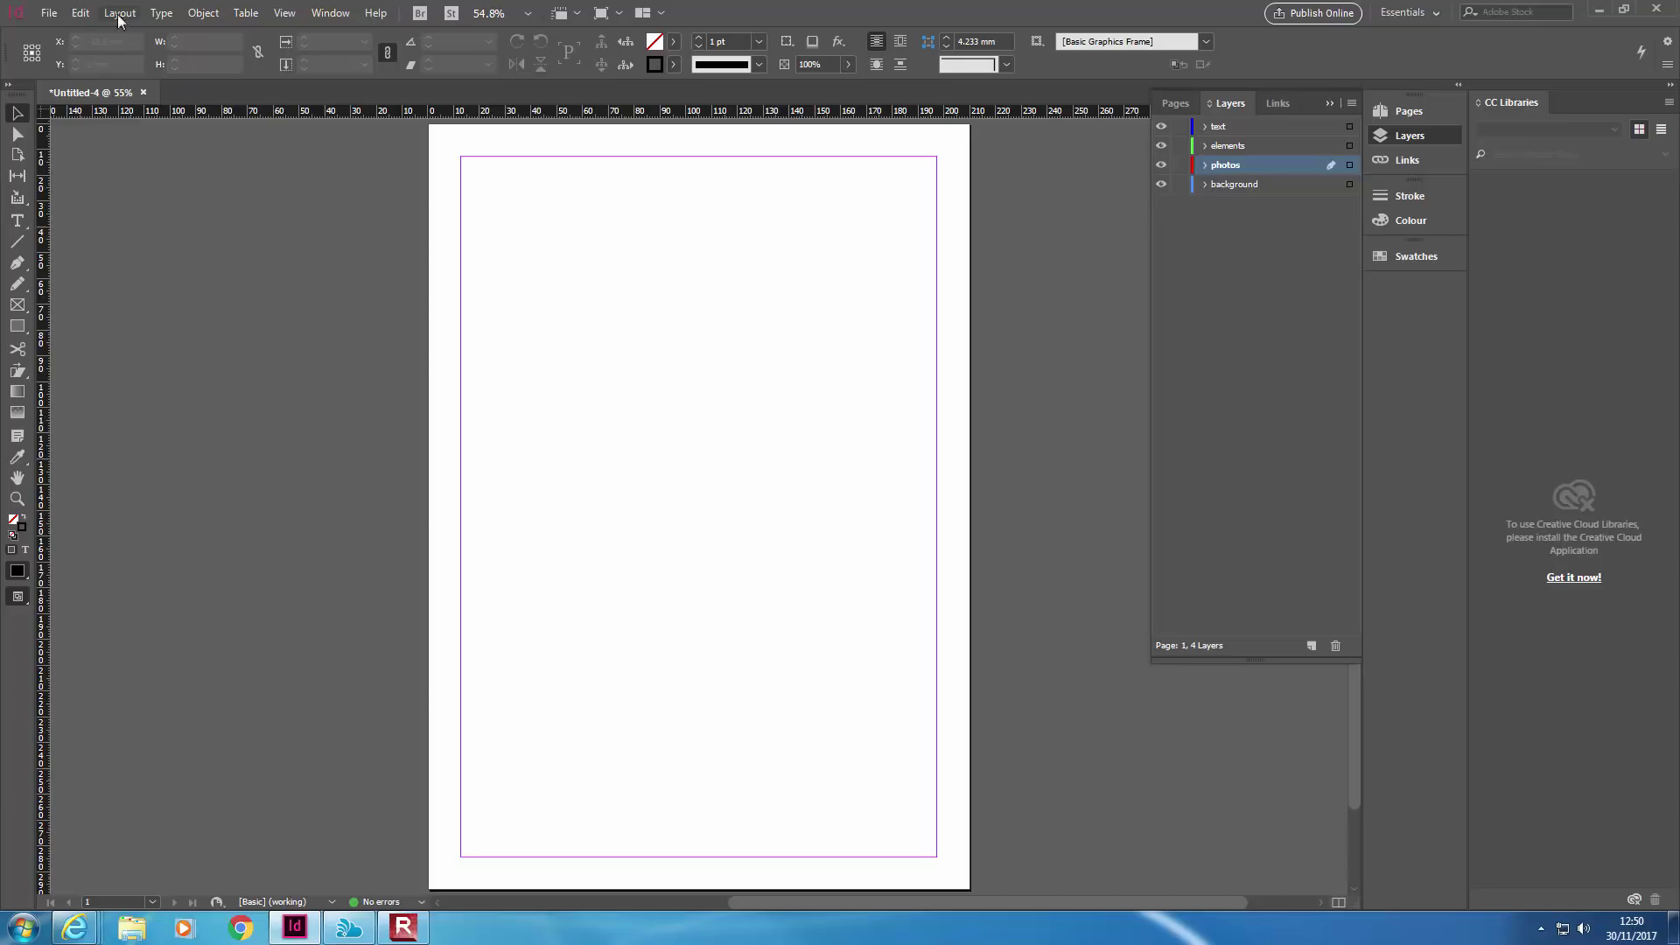
# Start placing an image, browse to the indesign folder and copy the image file 1047
pyautogui.click(45, 10)
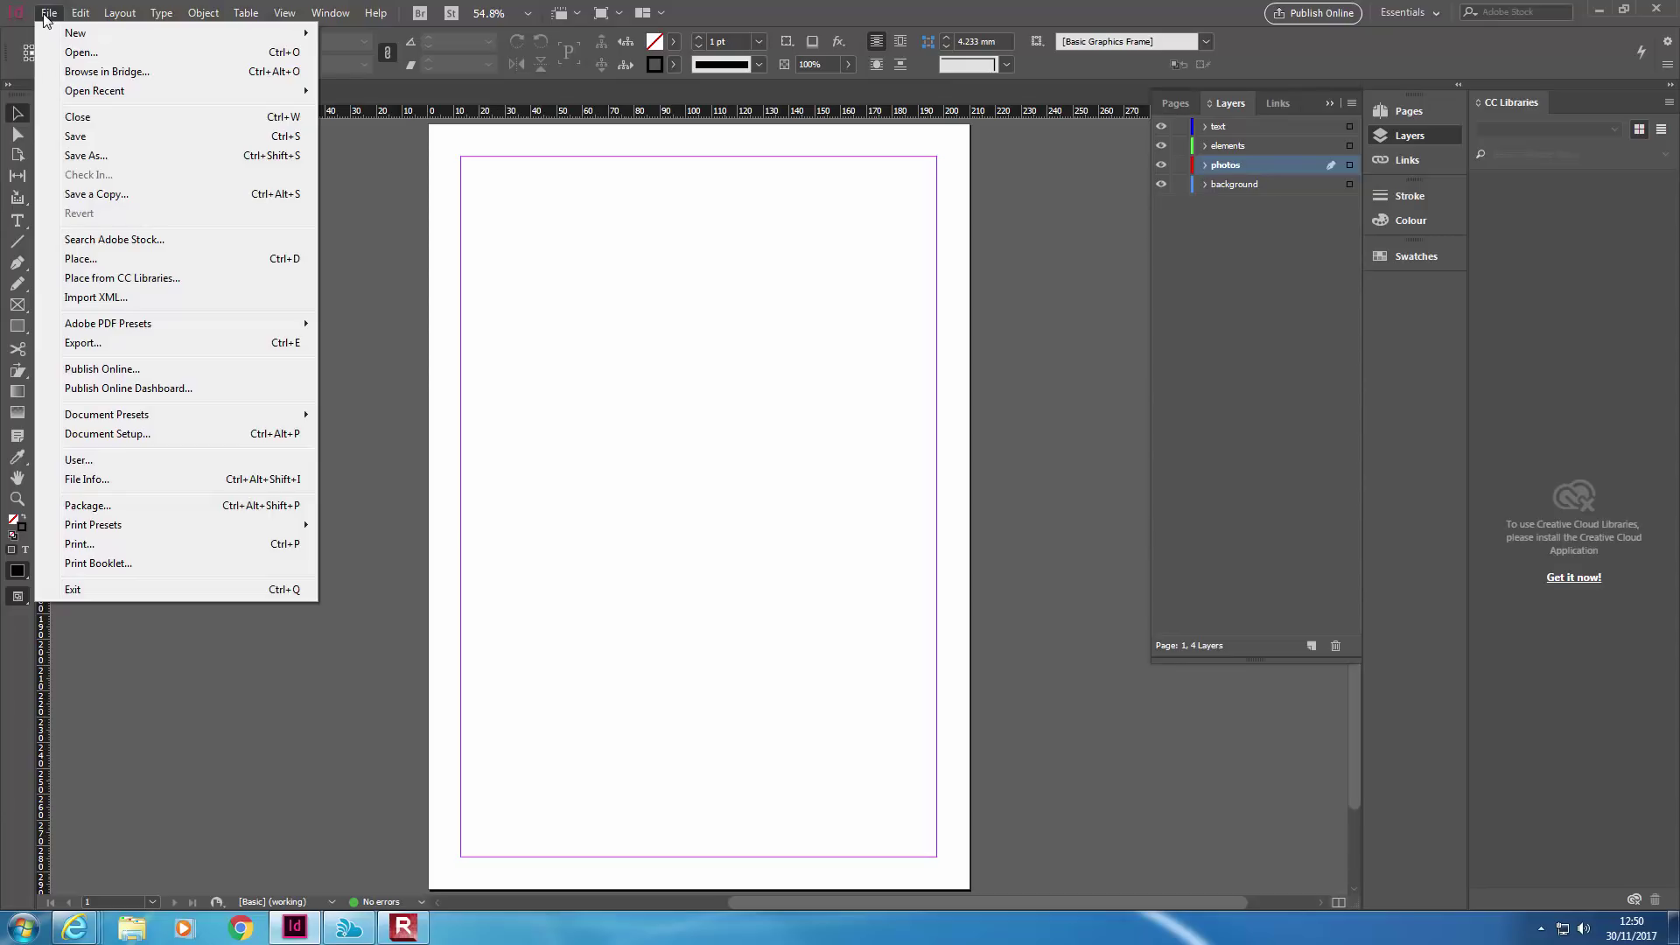
pyautogui.click(83, 261)
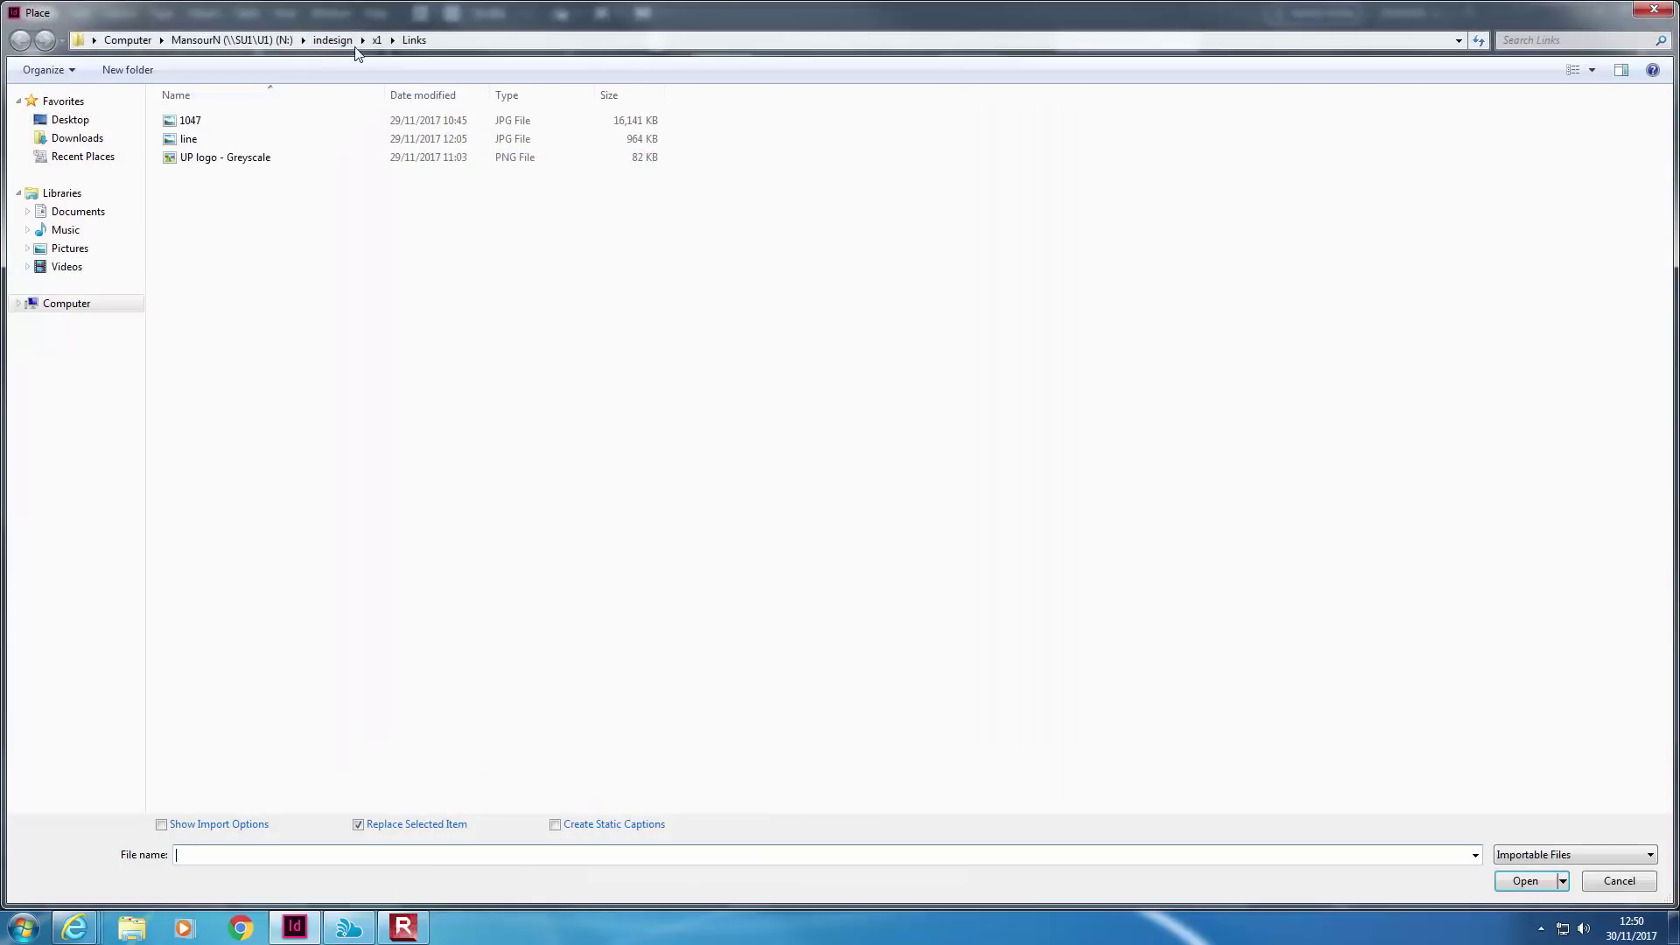
pyautogui.click(333, 40)
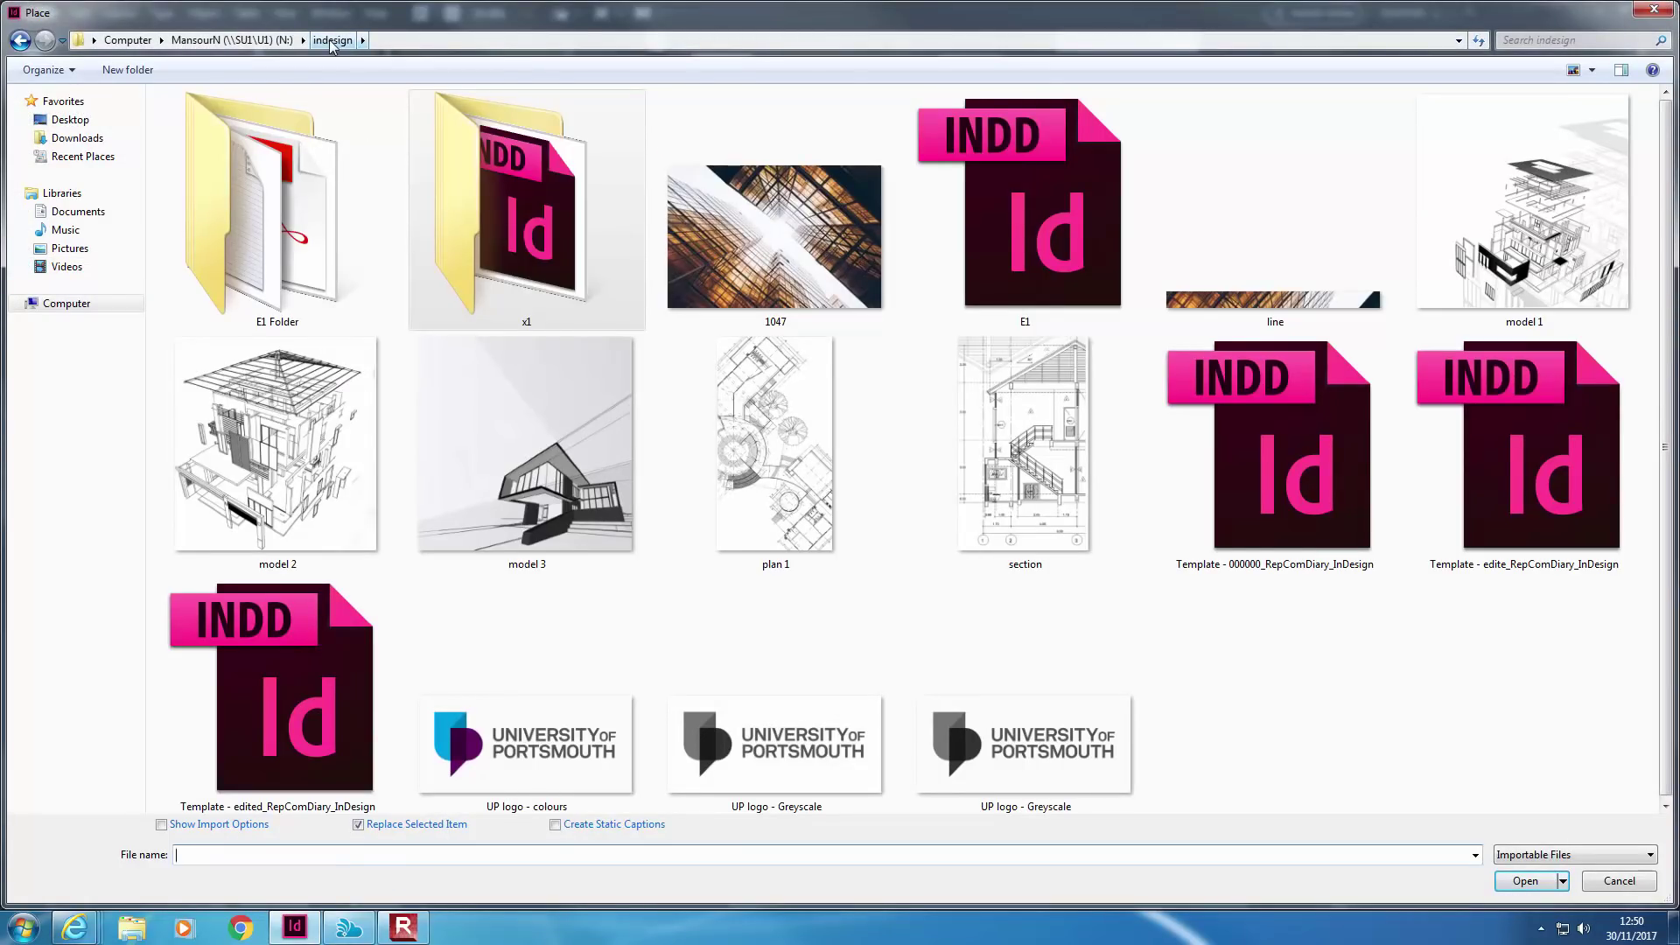
pyautogui.click(806, 232)
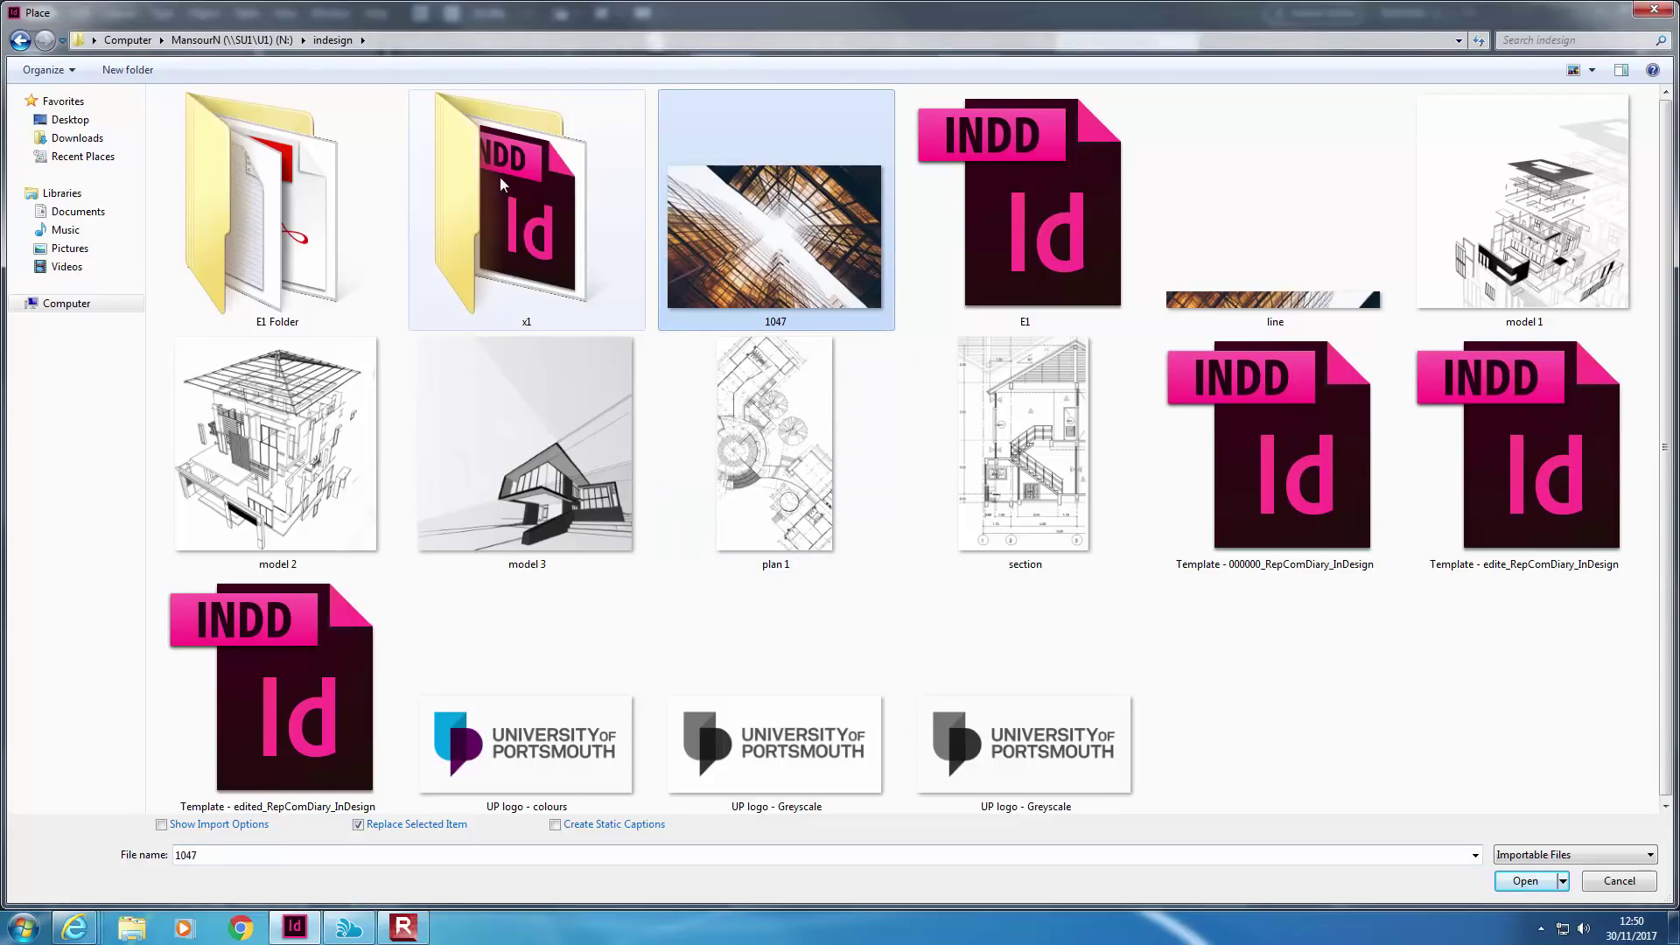
# Create a folder named cover1 inside the indesign folder and open it
pyautogui.rightClick(1215, 619)
pyautogui.moveTo(1257, 797)
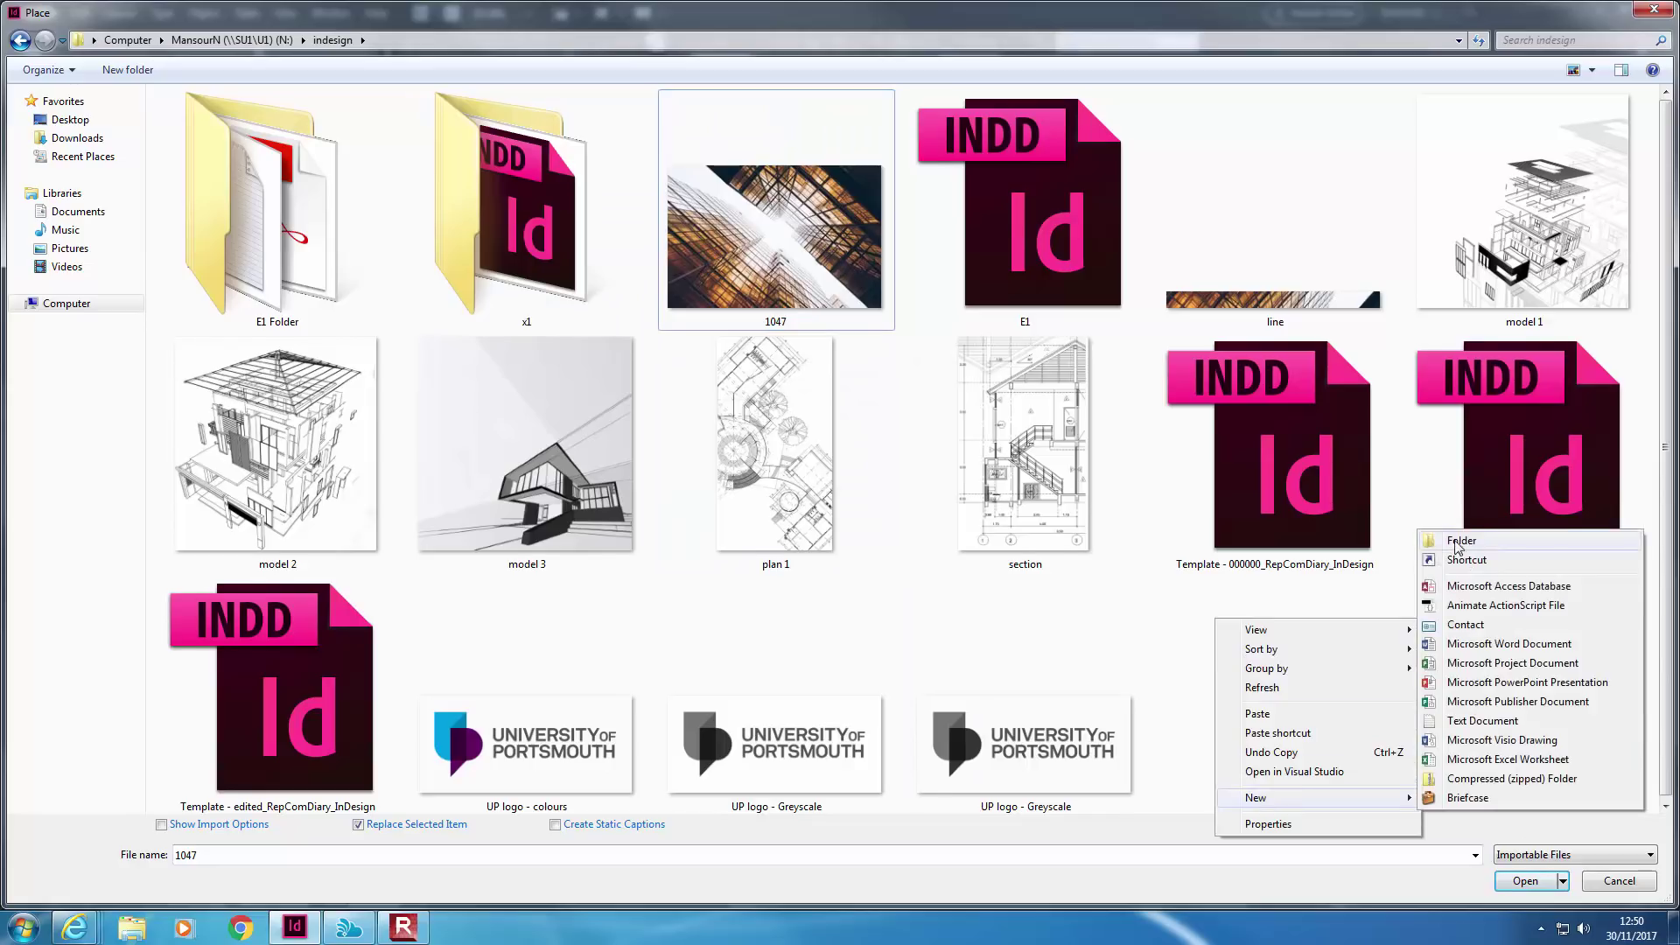
pyautogui.click(1460, 539)
pyautogui.write('cover')
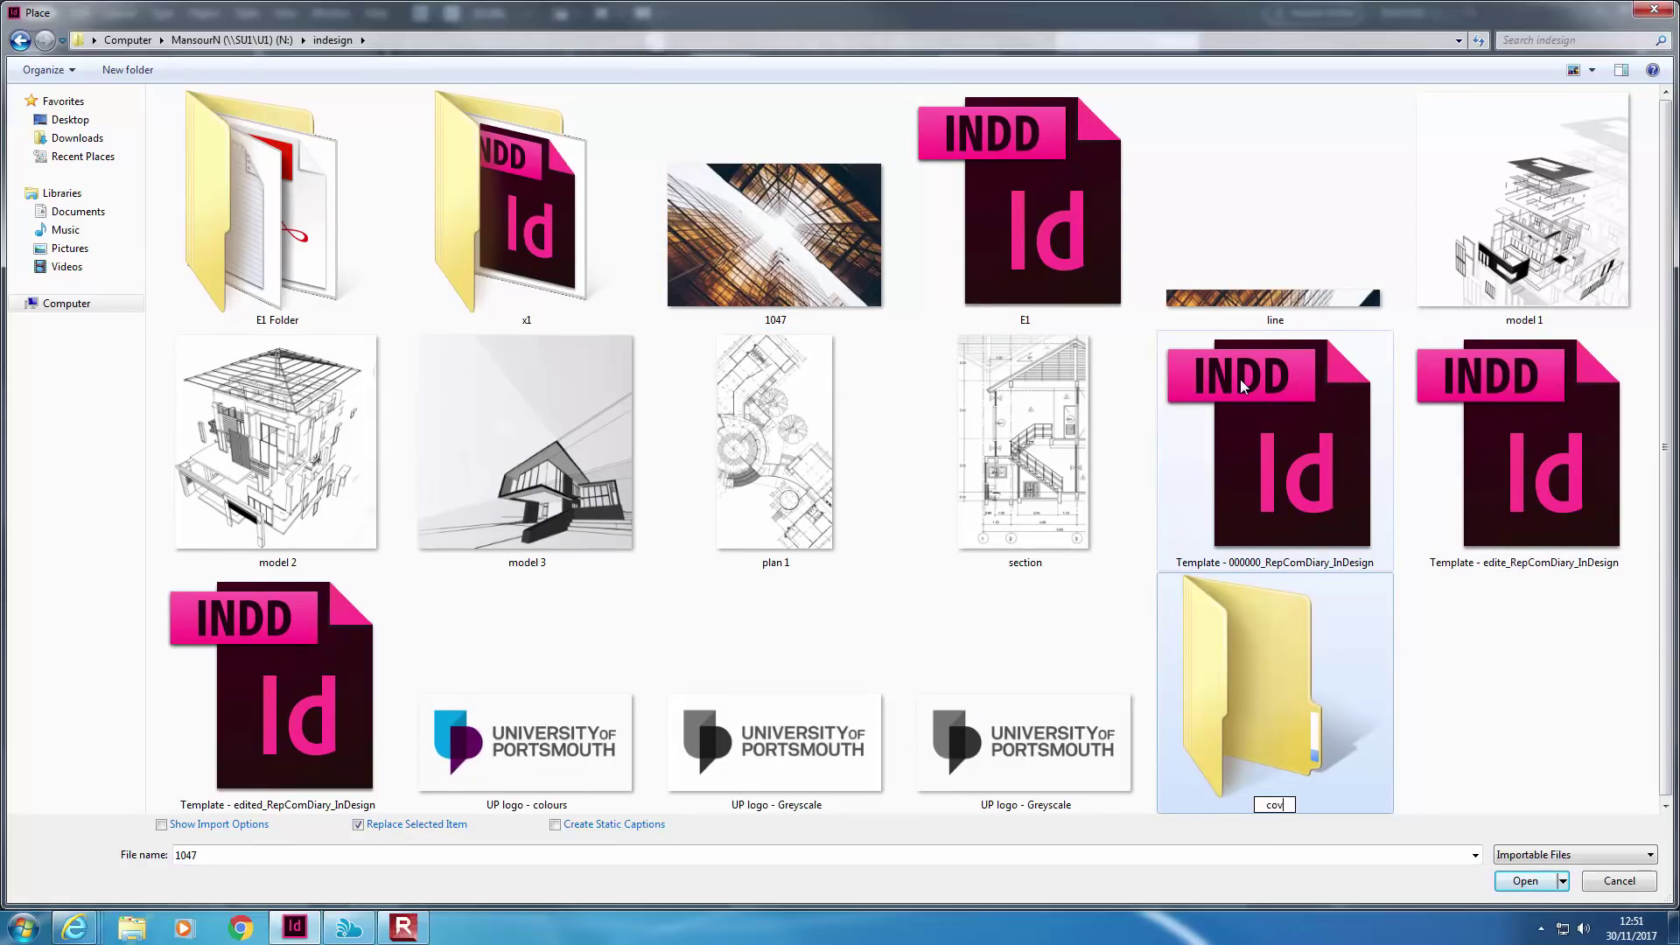
pyautogui.press('BackSpace')
pyautogui.press('BackSpace')
pyautogui.press('BackSpace')
pyautogui.press('BackSpace')
pyautogui.press('BackSpace')
pyautogui.write('cover1')
pyautogui.press('Return')
pyautogui.press('Return')
# Create a folder named links inside the cover1 folder and open it
pyautogui.rightClick(311, 215)
pyautogui.moveTo(438, 393)
pyautogui.click(547, 391)
pyautogui.write('links')
pyautogui.press('Return')
pyautogui.press('Return')
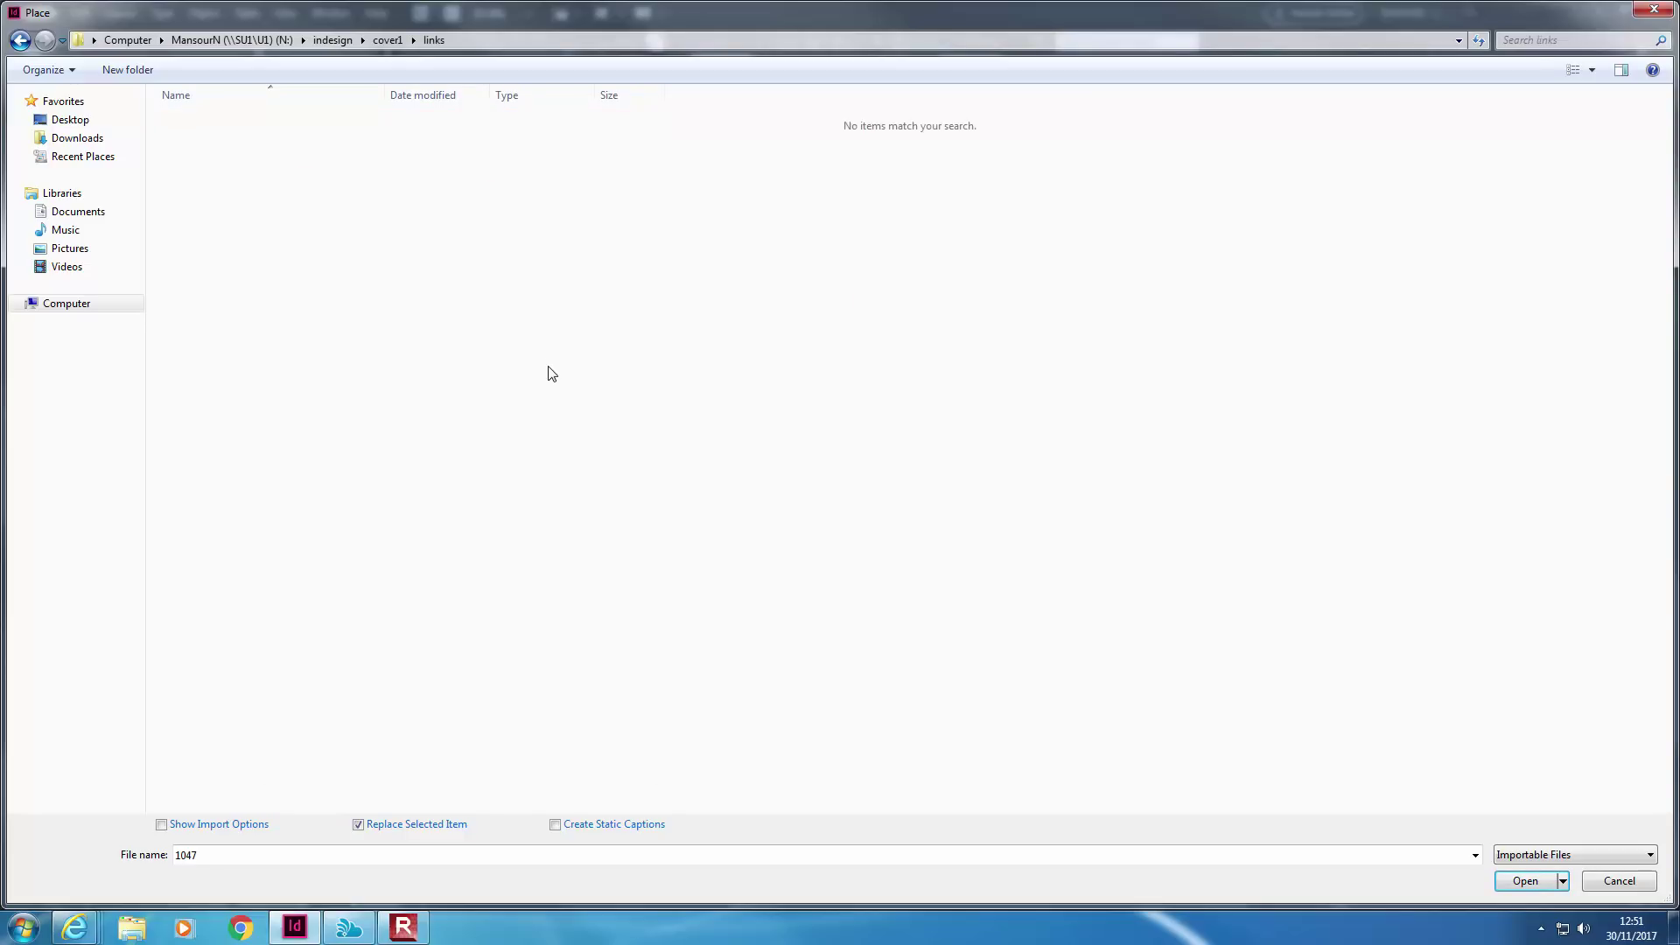
# Paste the image file 1047 into the links folder and show the files as large thumbnails
pyautogui.rightClick(222, 149)
pyautogui.moveTo(254, 161)
pyautogui.click(478, 161)
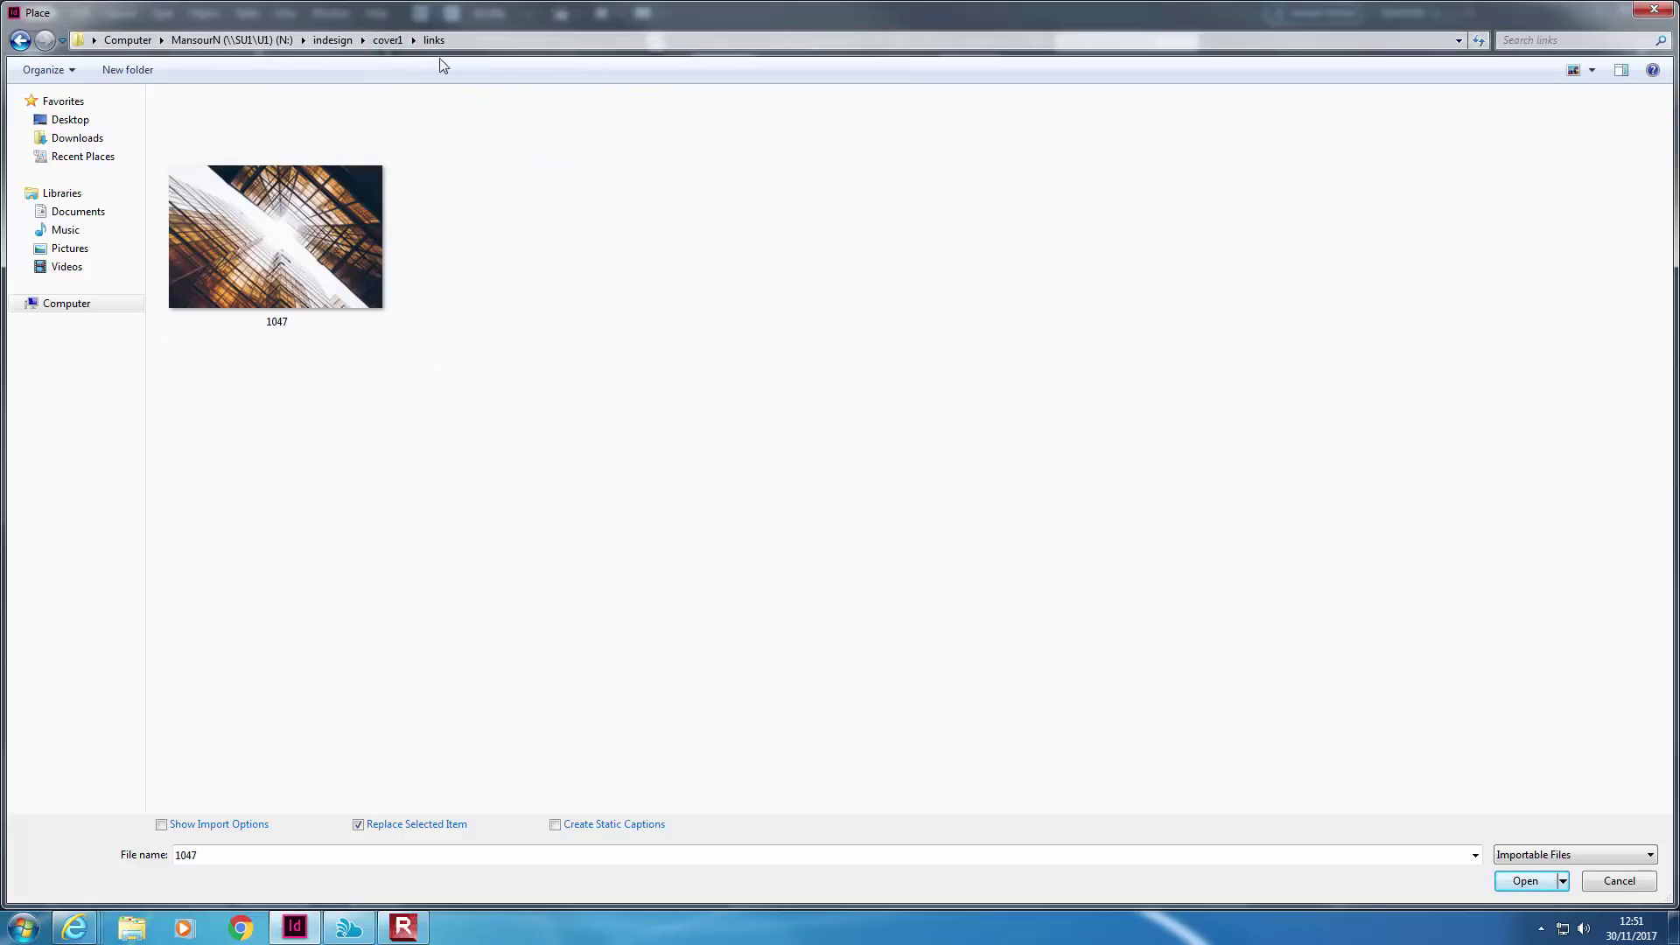
# Place image 1047 from the page's top-left corner at about 267 by 179 mm, extending past the page's right edge
pyautogui.doubleClick(324, 209)
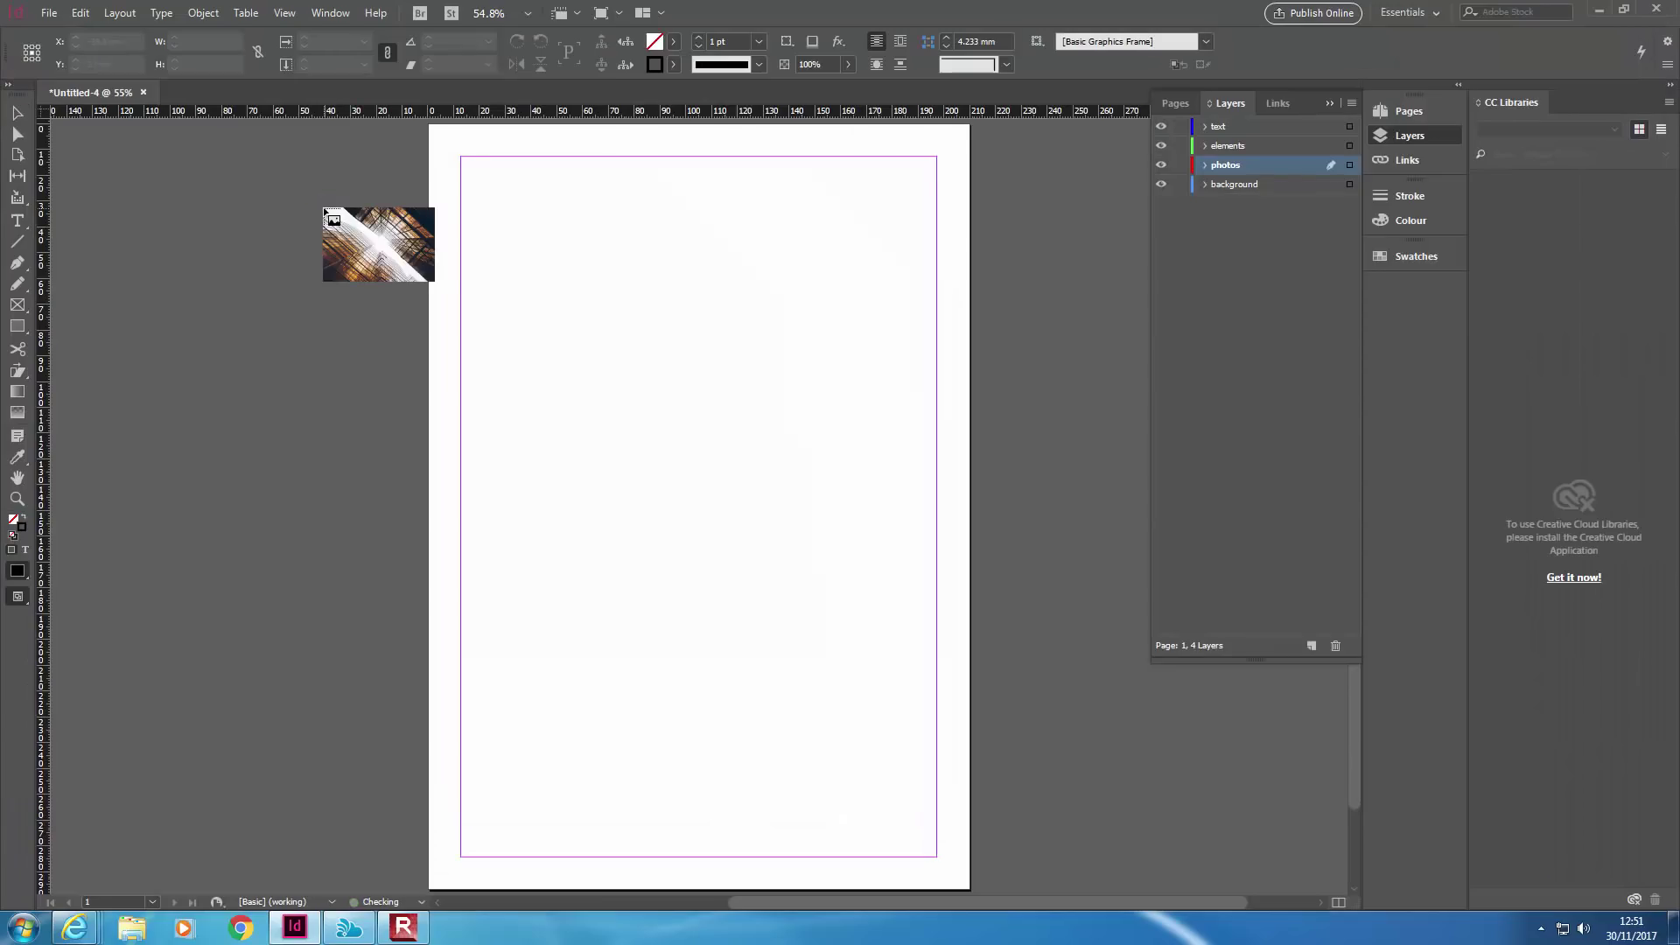
pyautogui.scroll(1, 438, 202)
pyautogui.scroll(-1, 432, 185)
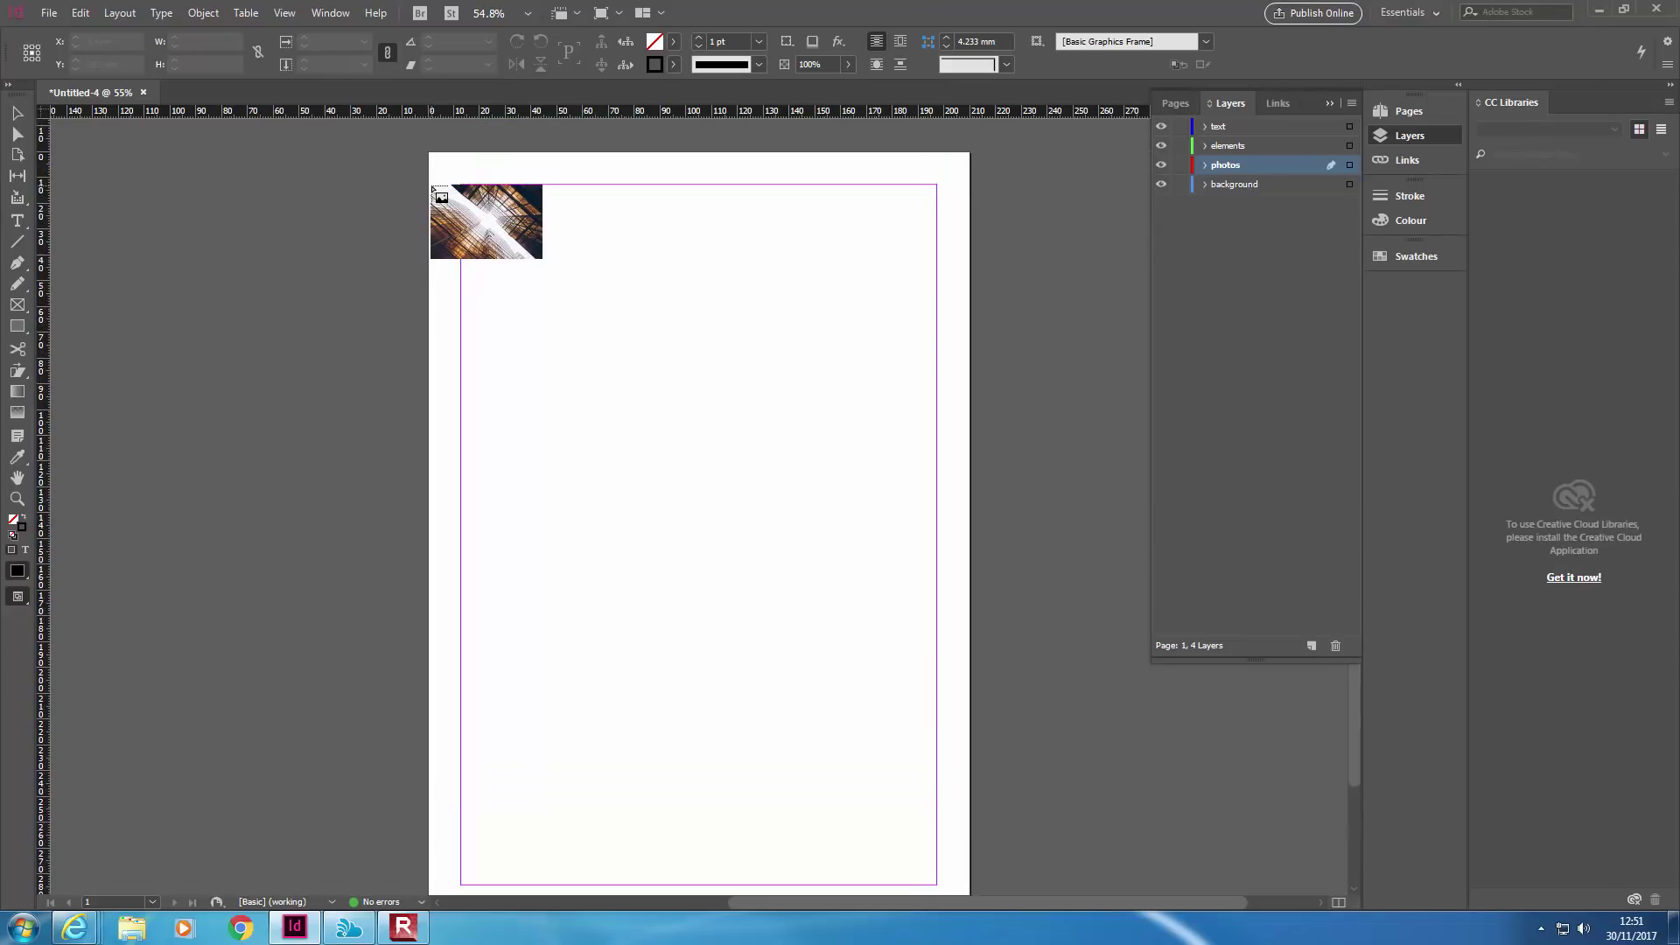
pyautogui.moveTo(429, 154); pyautogui.dragTo(788, 613)
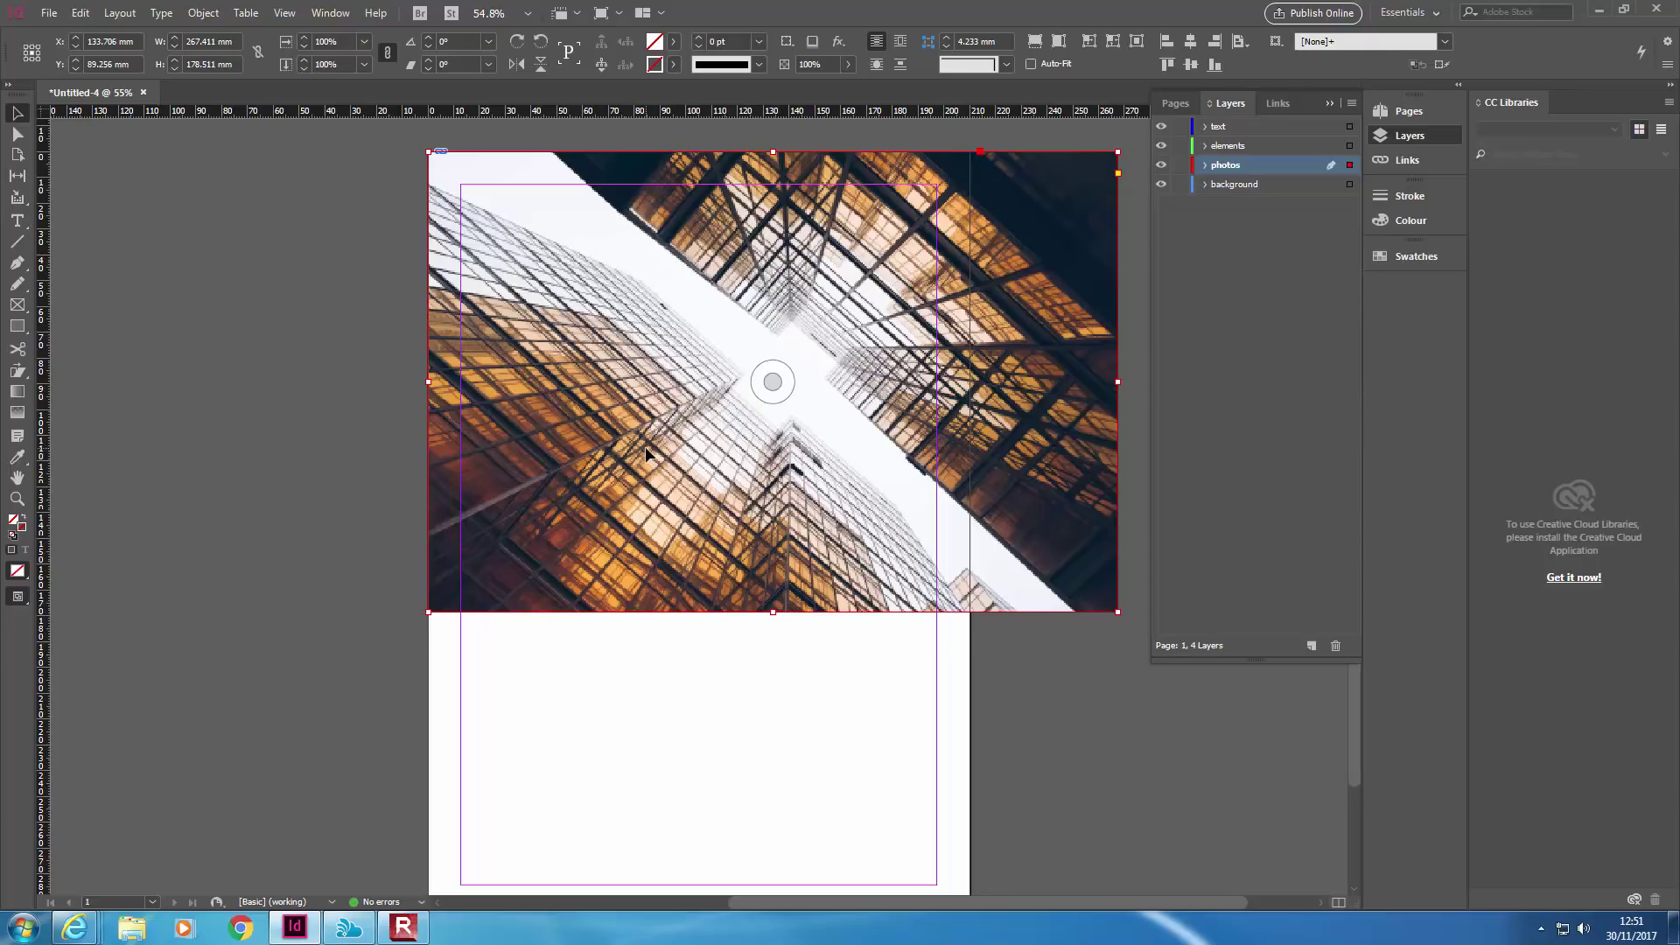
# Turn on Overprint Preview and shift the image left to a position of about X 88 mm, Y 96 mm
pyautogui.click(292, 15)
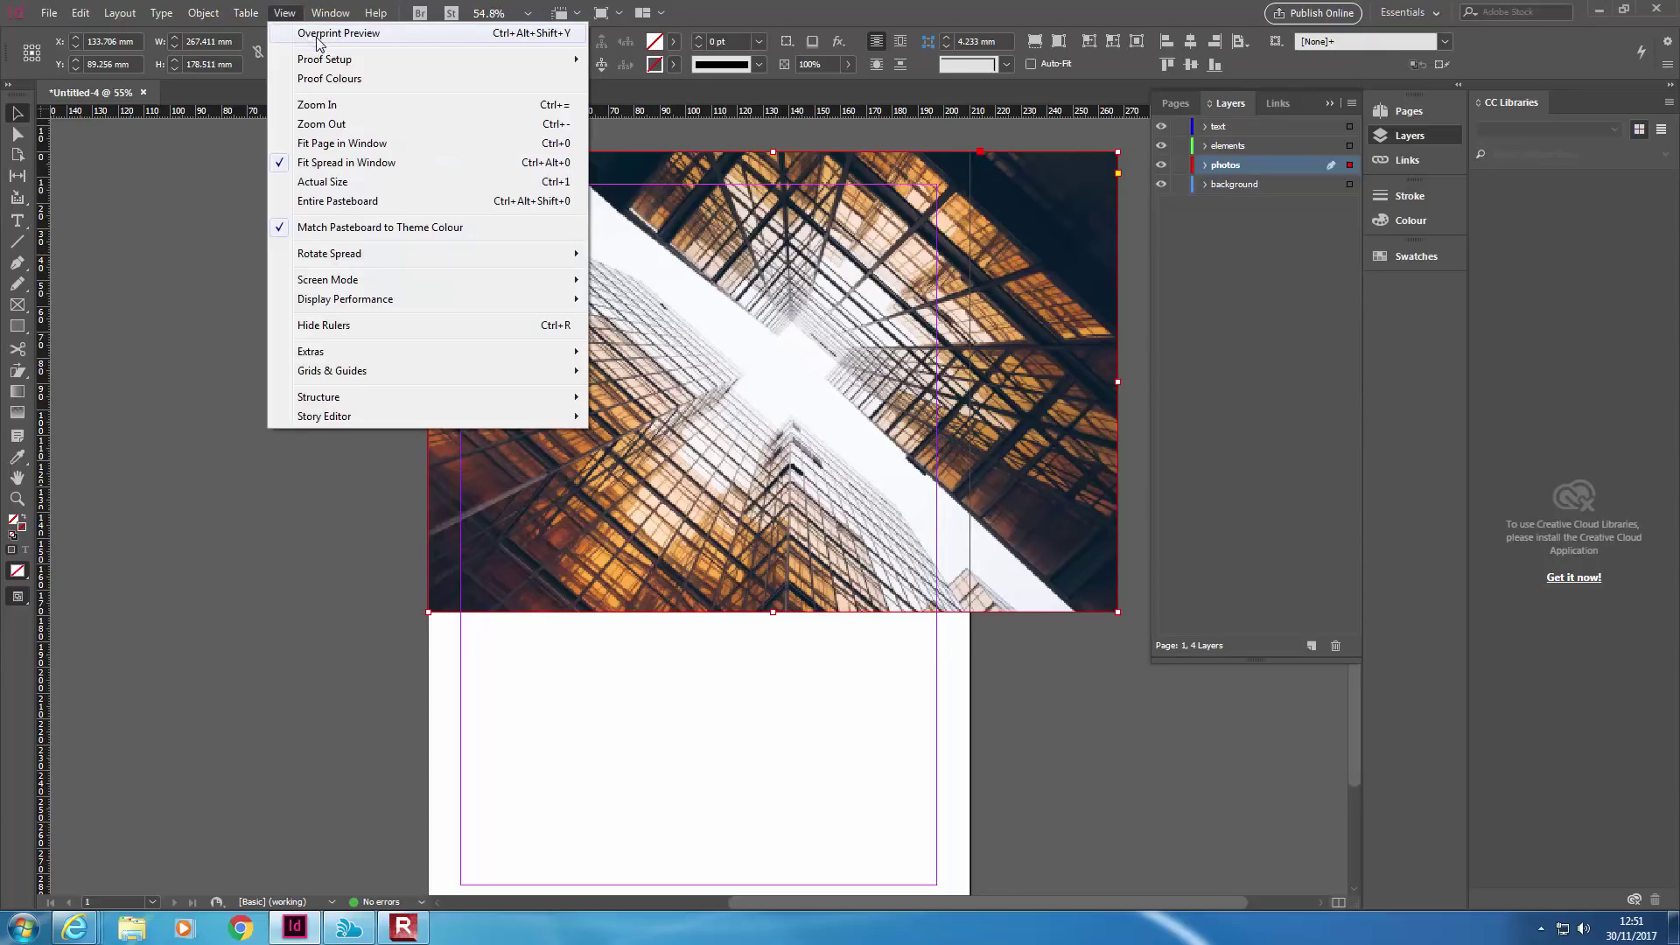
pyautogui.click(326, 36)
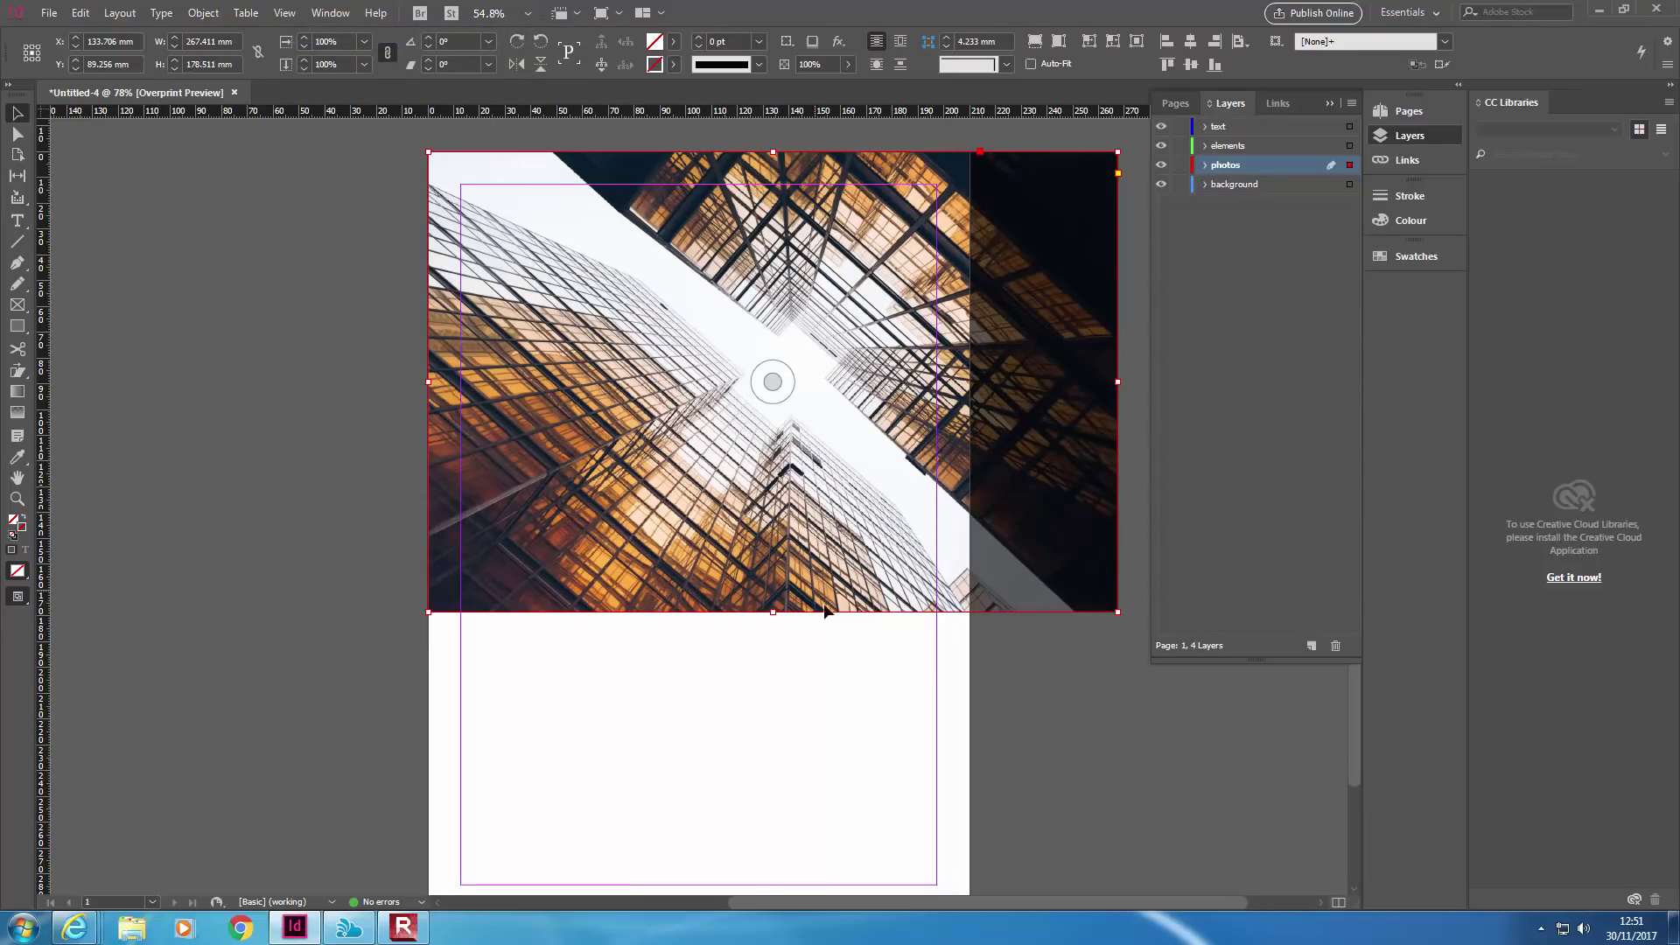
pyautogui.moveTo(928, 421); pyautogui.dragTo(809, 438)
pyautogui.scroll(-1, 748, 518)
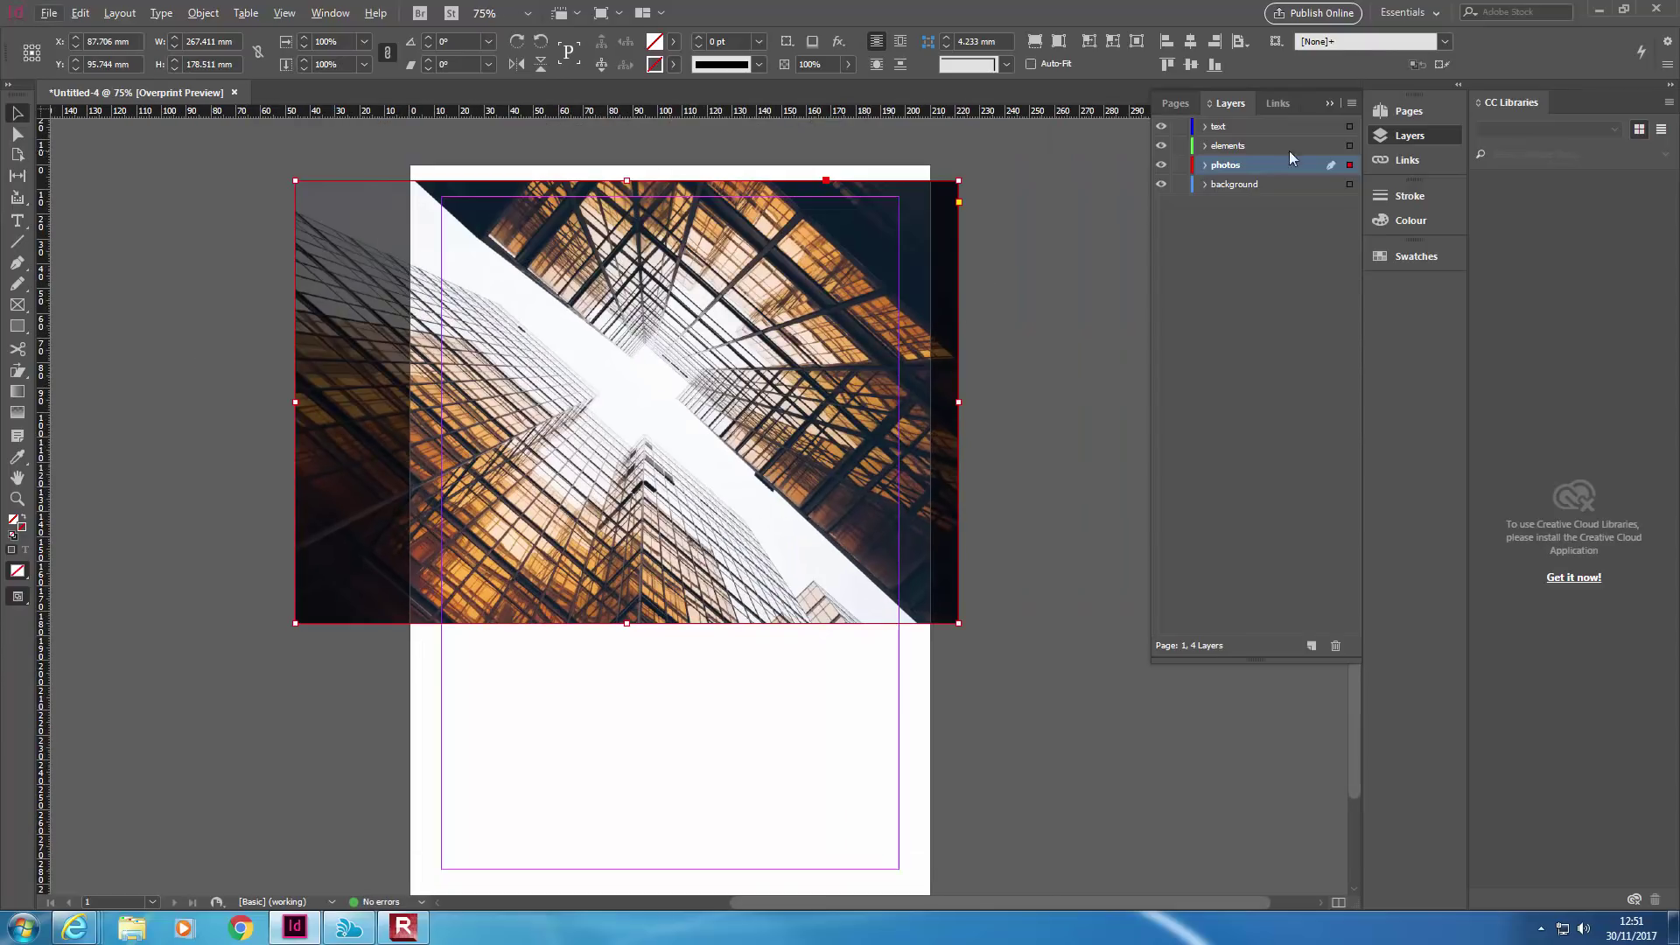
# Examine the link information of the placed image 1047.jpg, including its resolution, layer and file path
pyautogui.click(1277, 104)
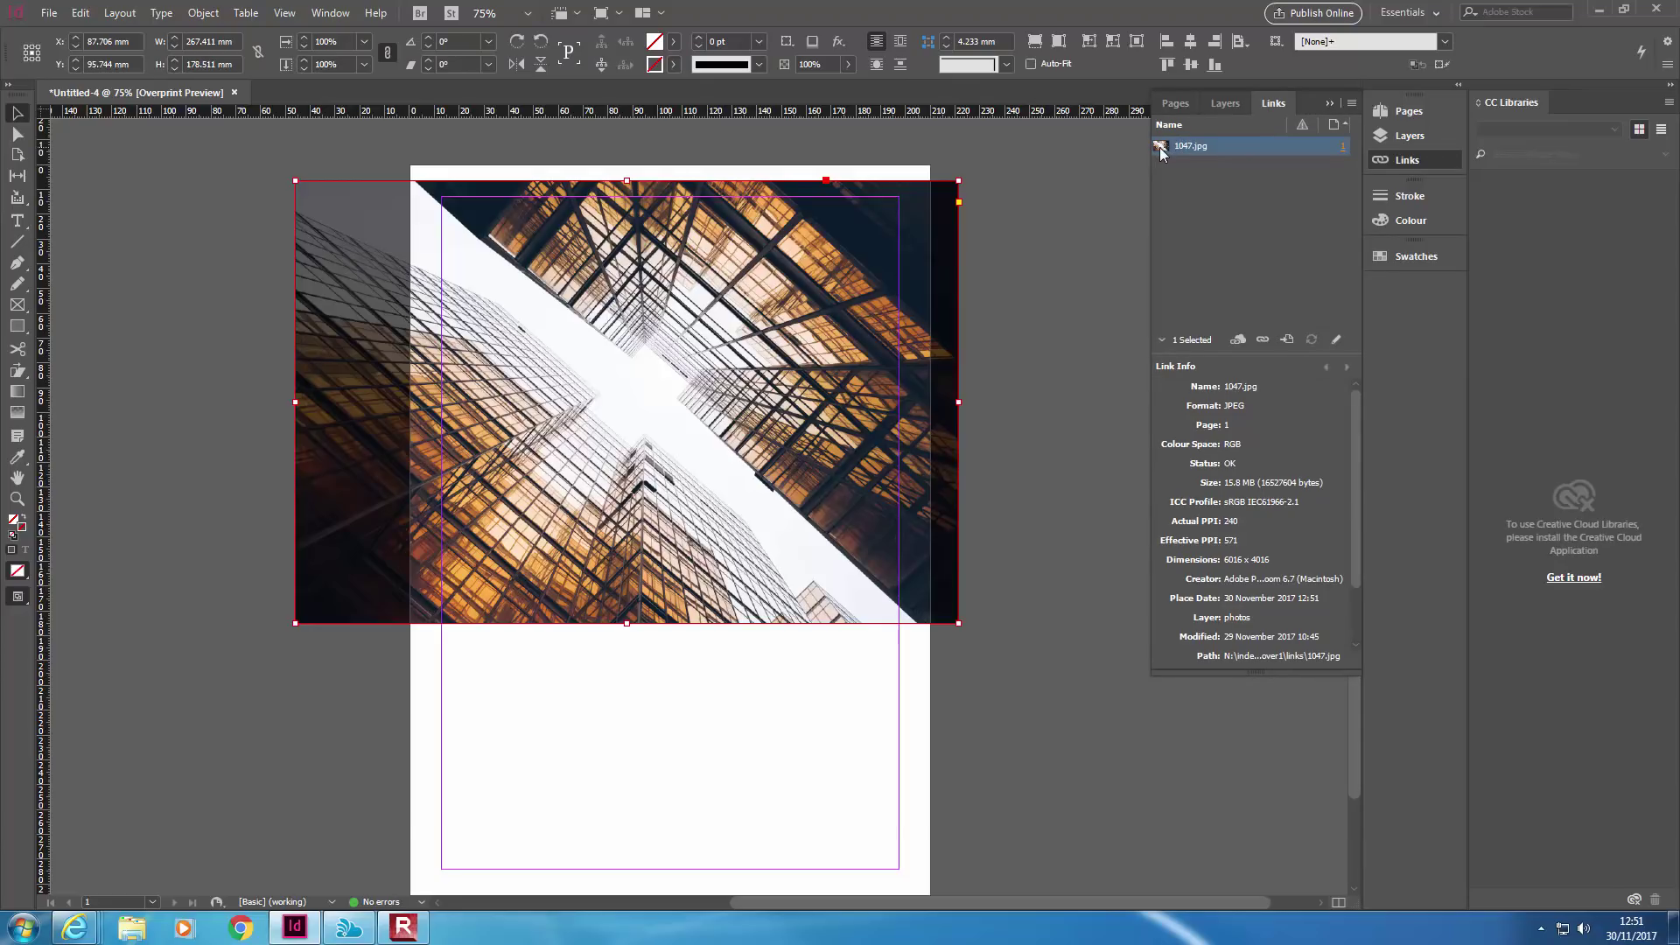
pyautogui.scroll(-1, 1240, 612)
pyautogui.scroll(-1, 1252, 487)
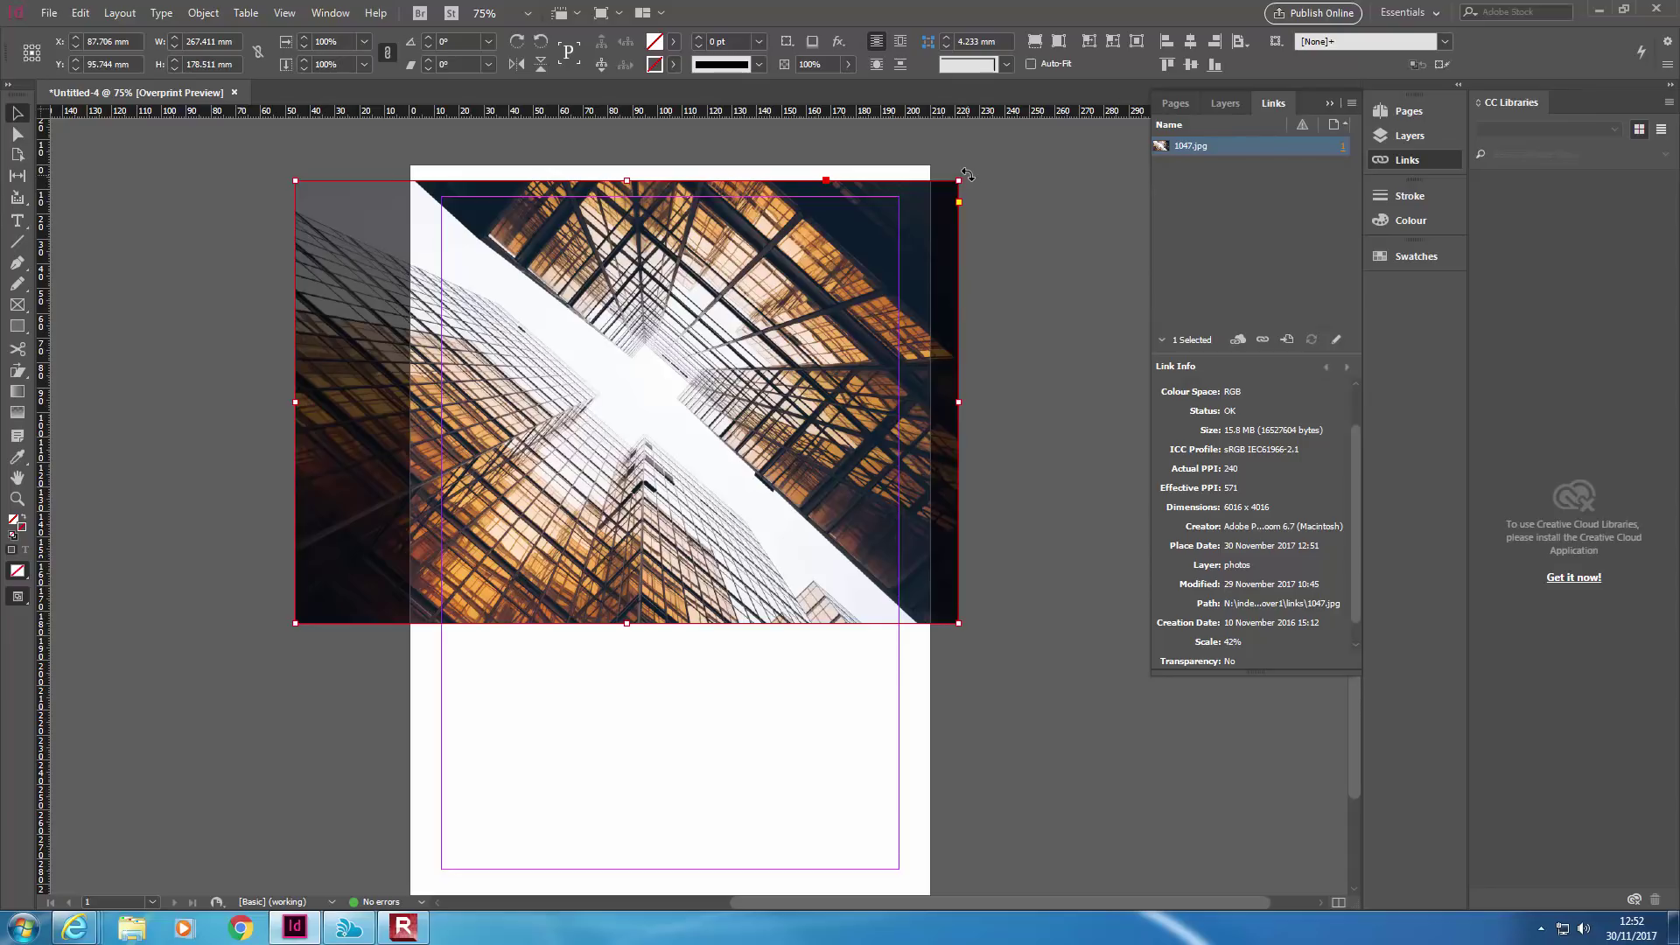
# Rotate the image 90° and move it inside the page margins, to about X 105 mm, Y 146 mm
pyautogui.moveTo(968, 175); pyautogui.dragTo(479, 185)
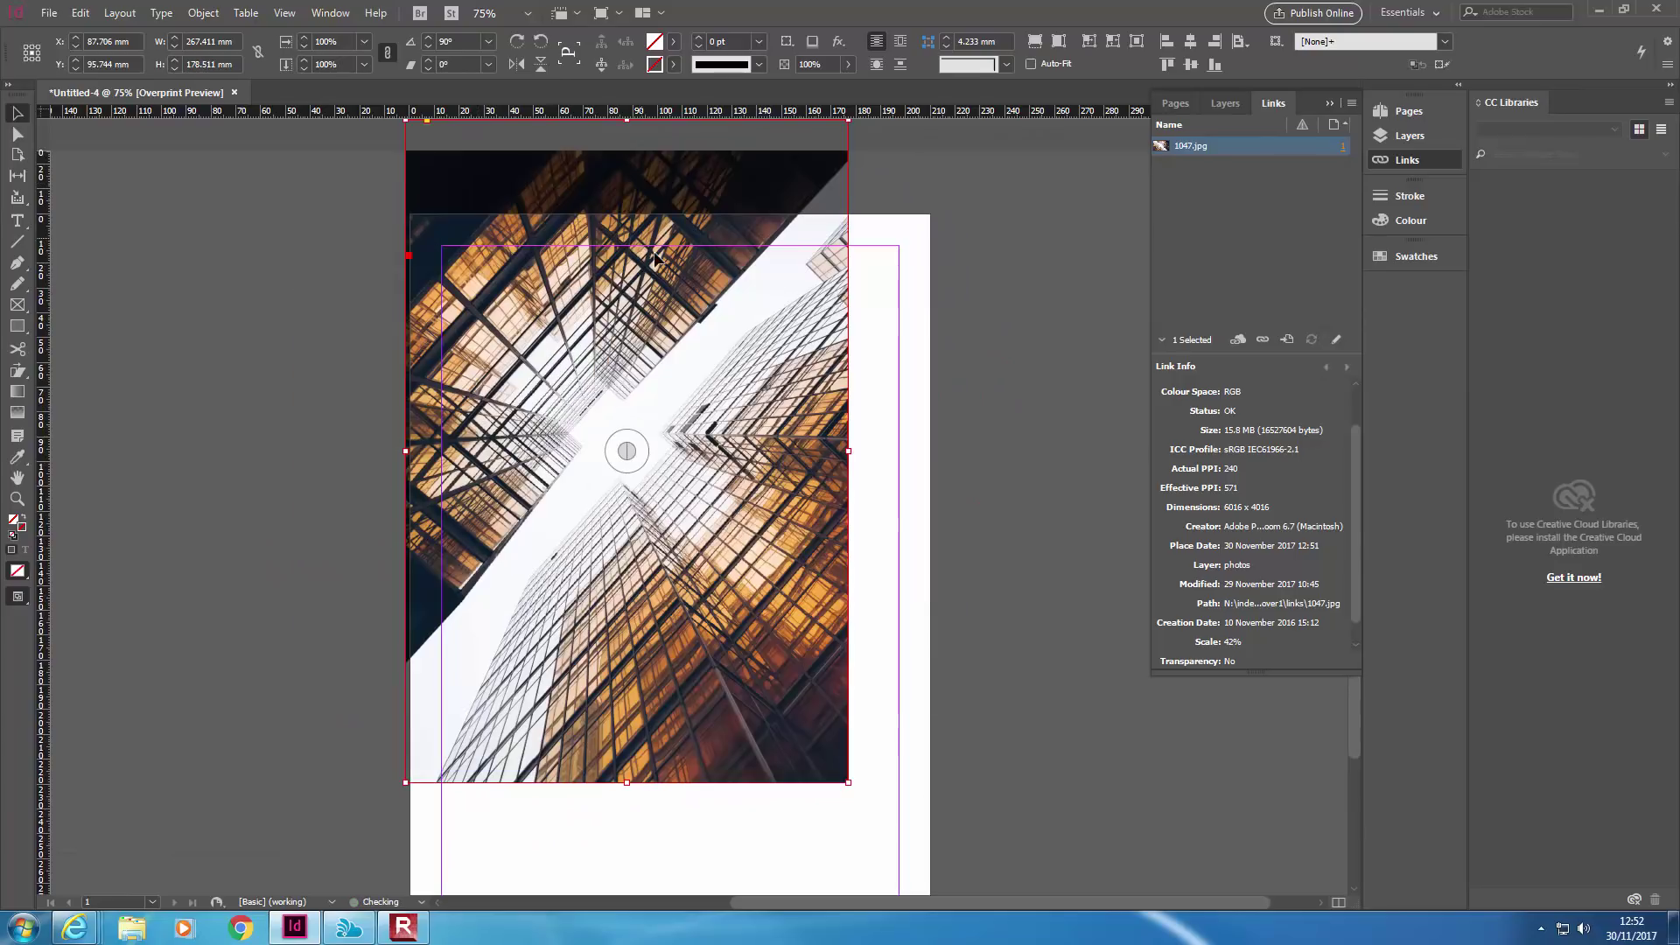
pyautogui.moveTo(739, 254); pyautogui.dragTo(796, 380)
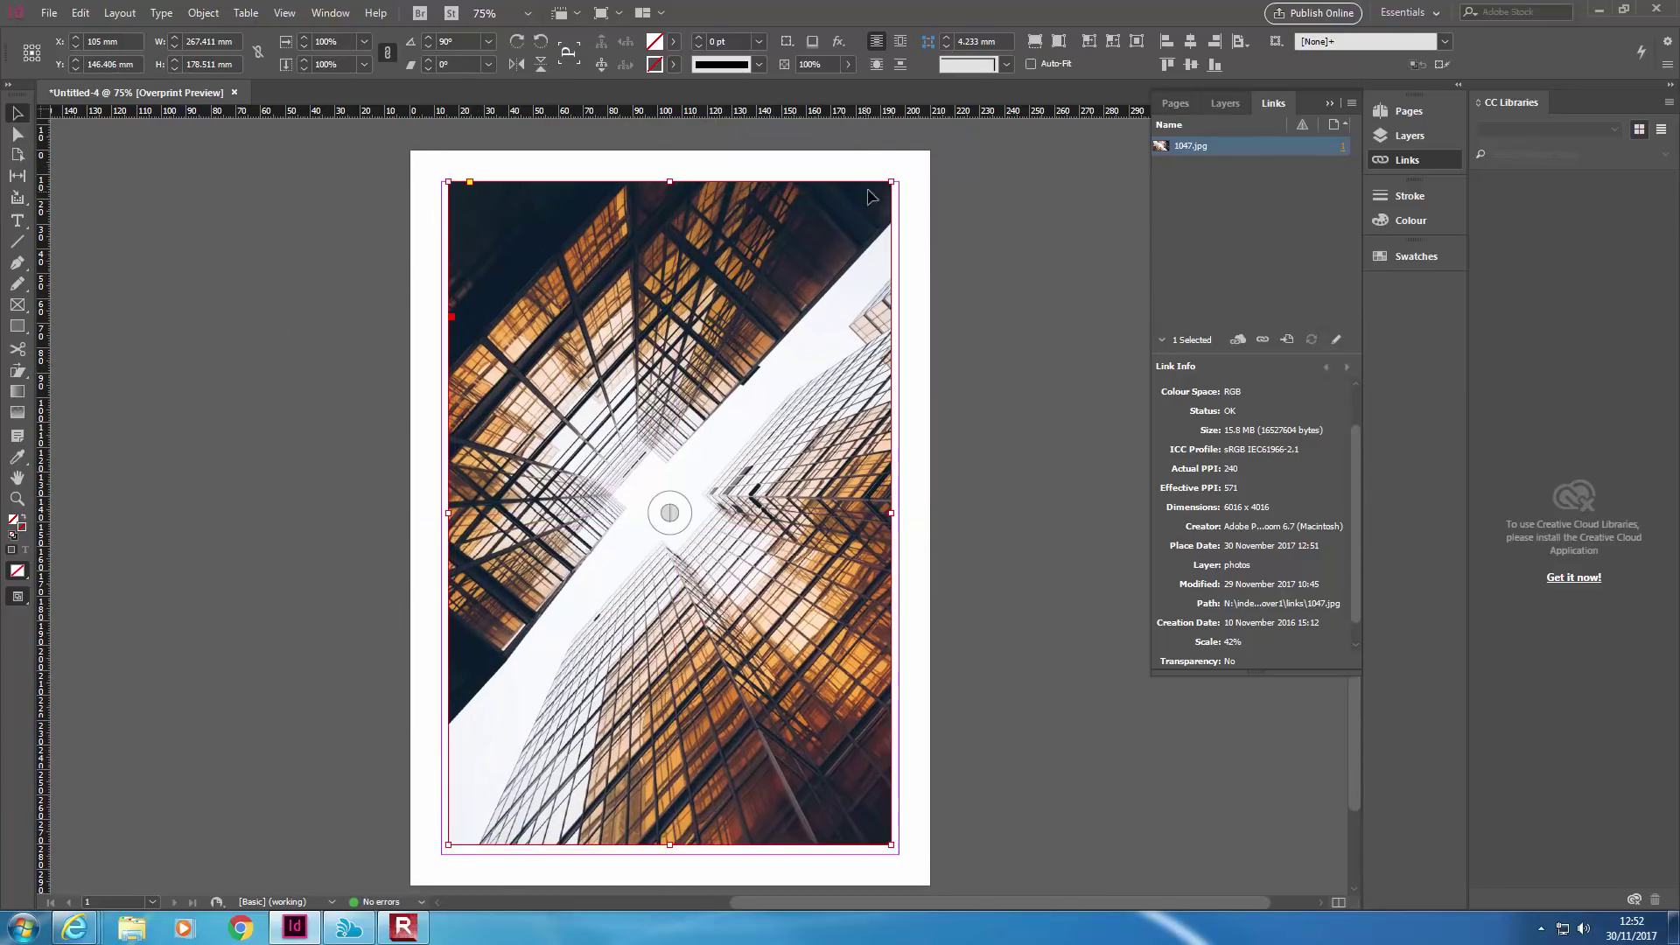
pyautogui.click(910, 175)
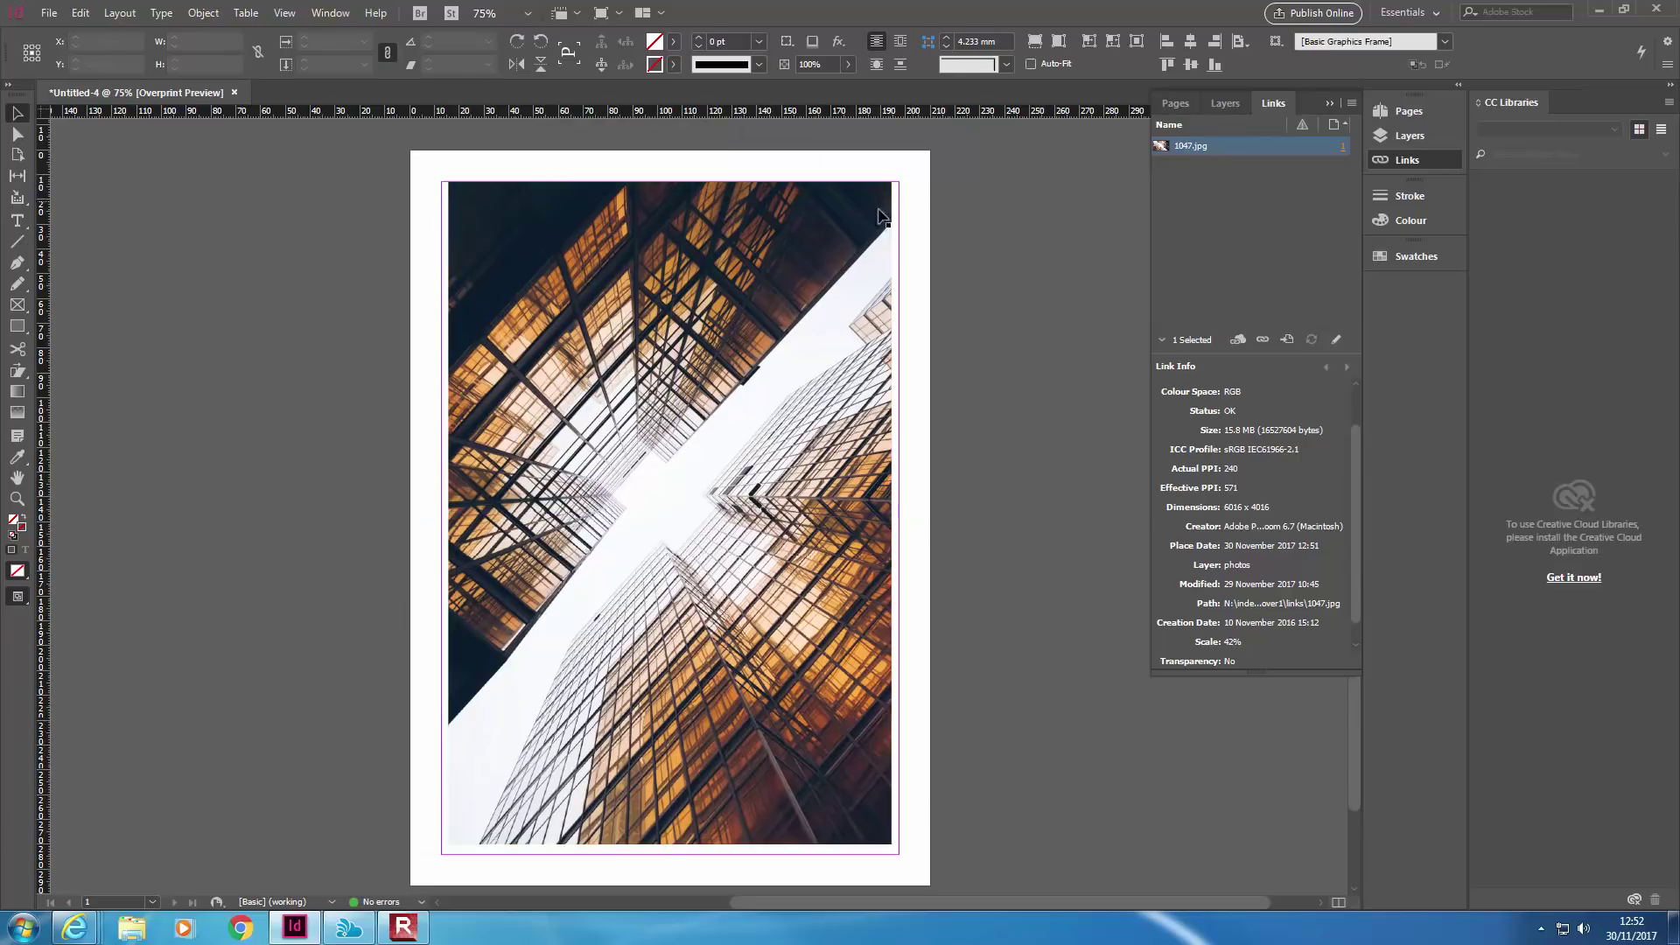
# Enlarge the image's frame to cover the whole page, 297 by 210 mm, by extending two opposite corners
pyautogui.click(714, 280)
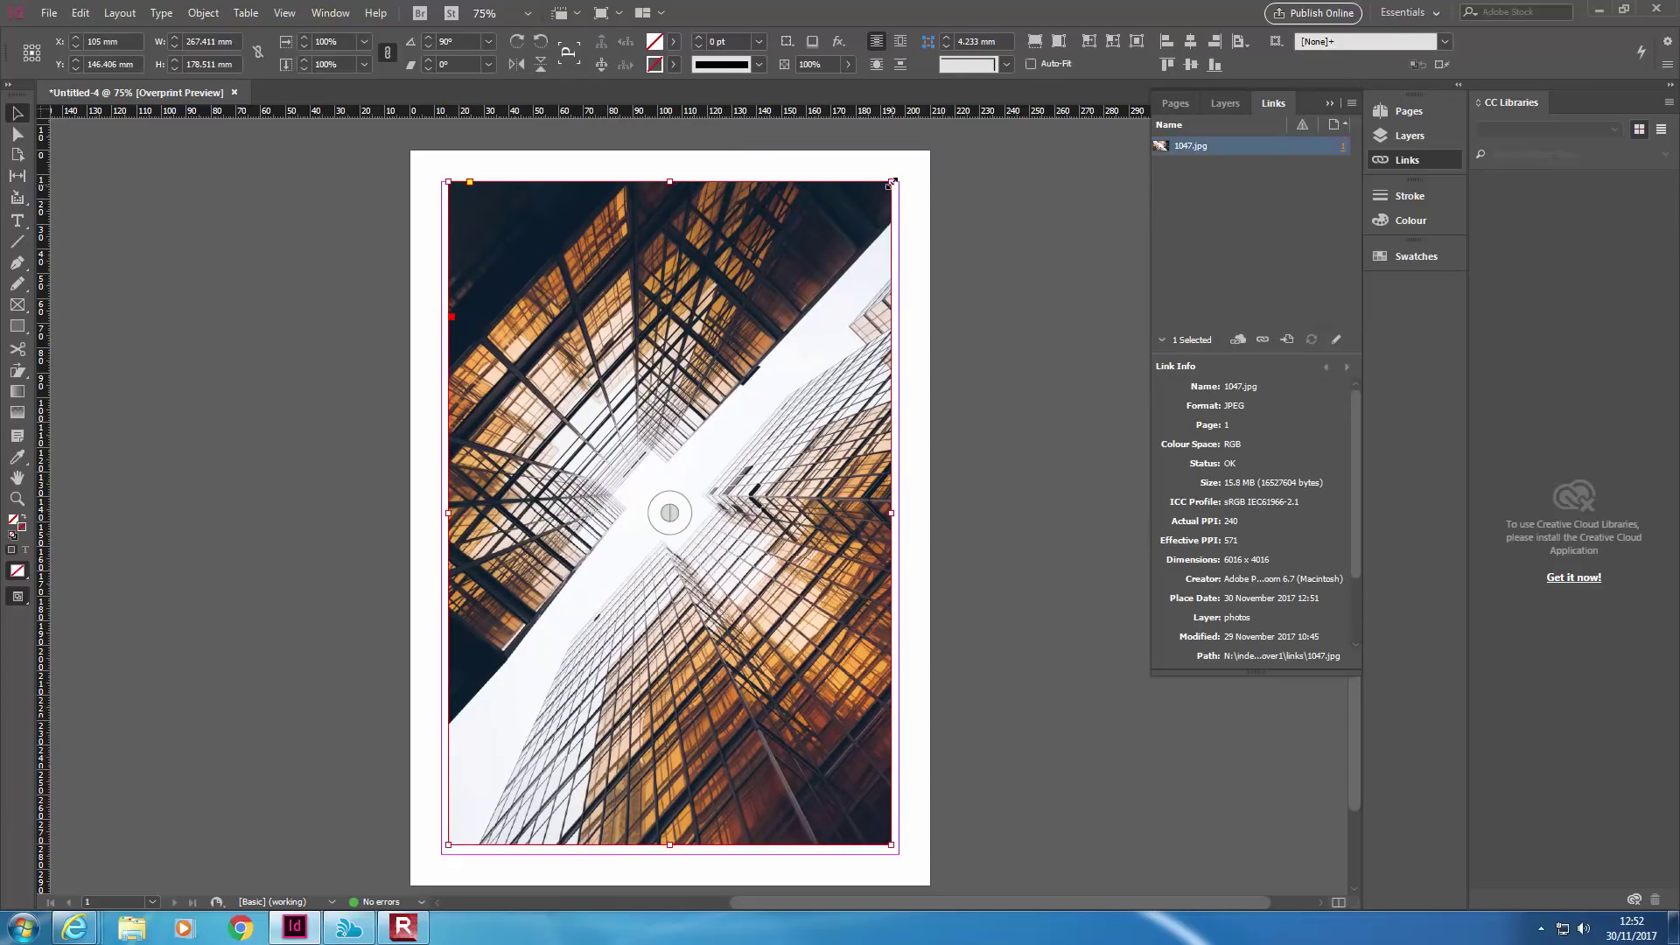
pyautogui.moveTo(893, 182); pyautogui.dragTo(930, 151)
pyautogui.moveTo(448, 845); pyautogui.dragTo(410, 886)
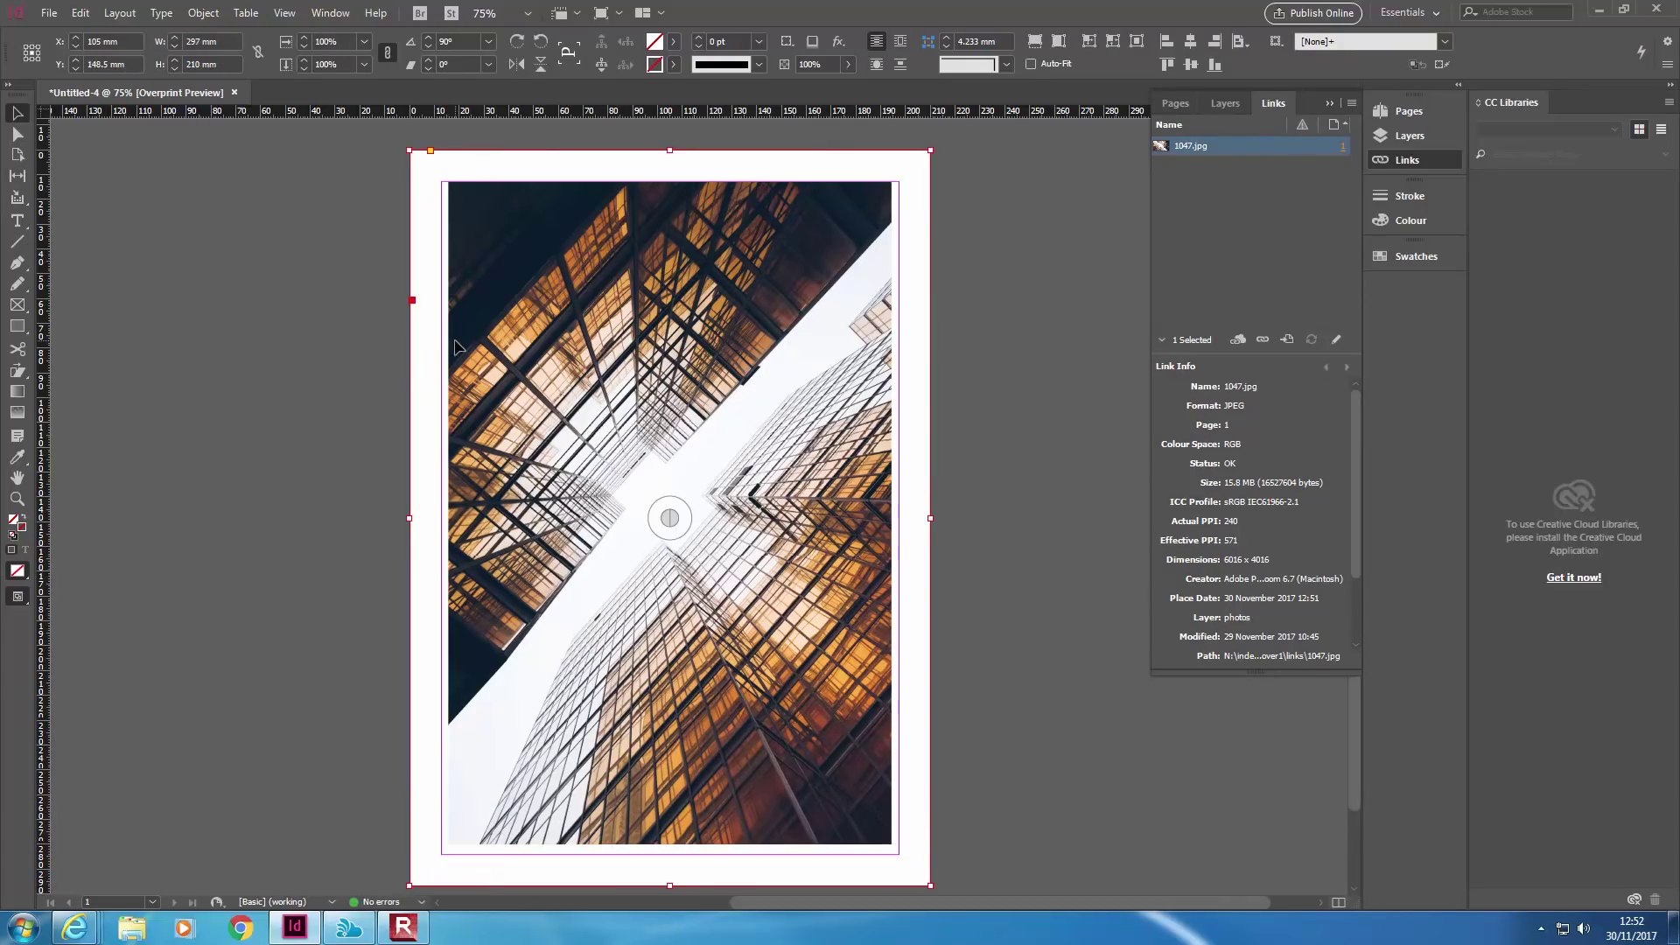
# Centre the image within its page-sized frame and fit the content to the frame
pyautogui.rightClick(435, 235)
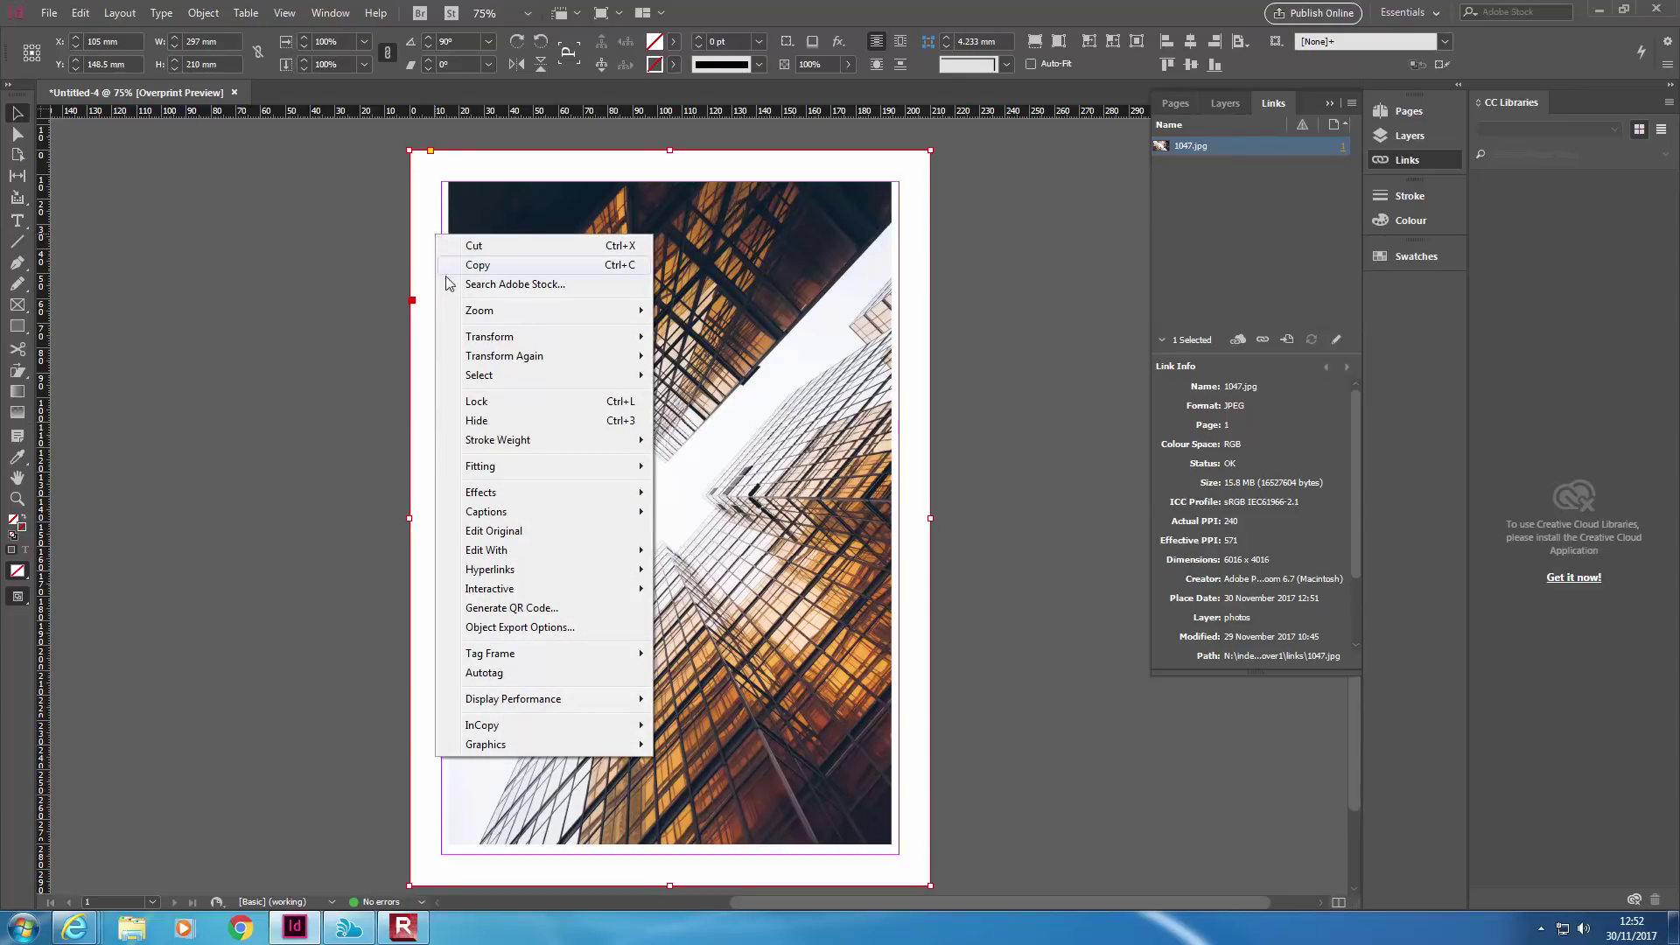
pyautogui.moveTo(493, 470)
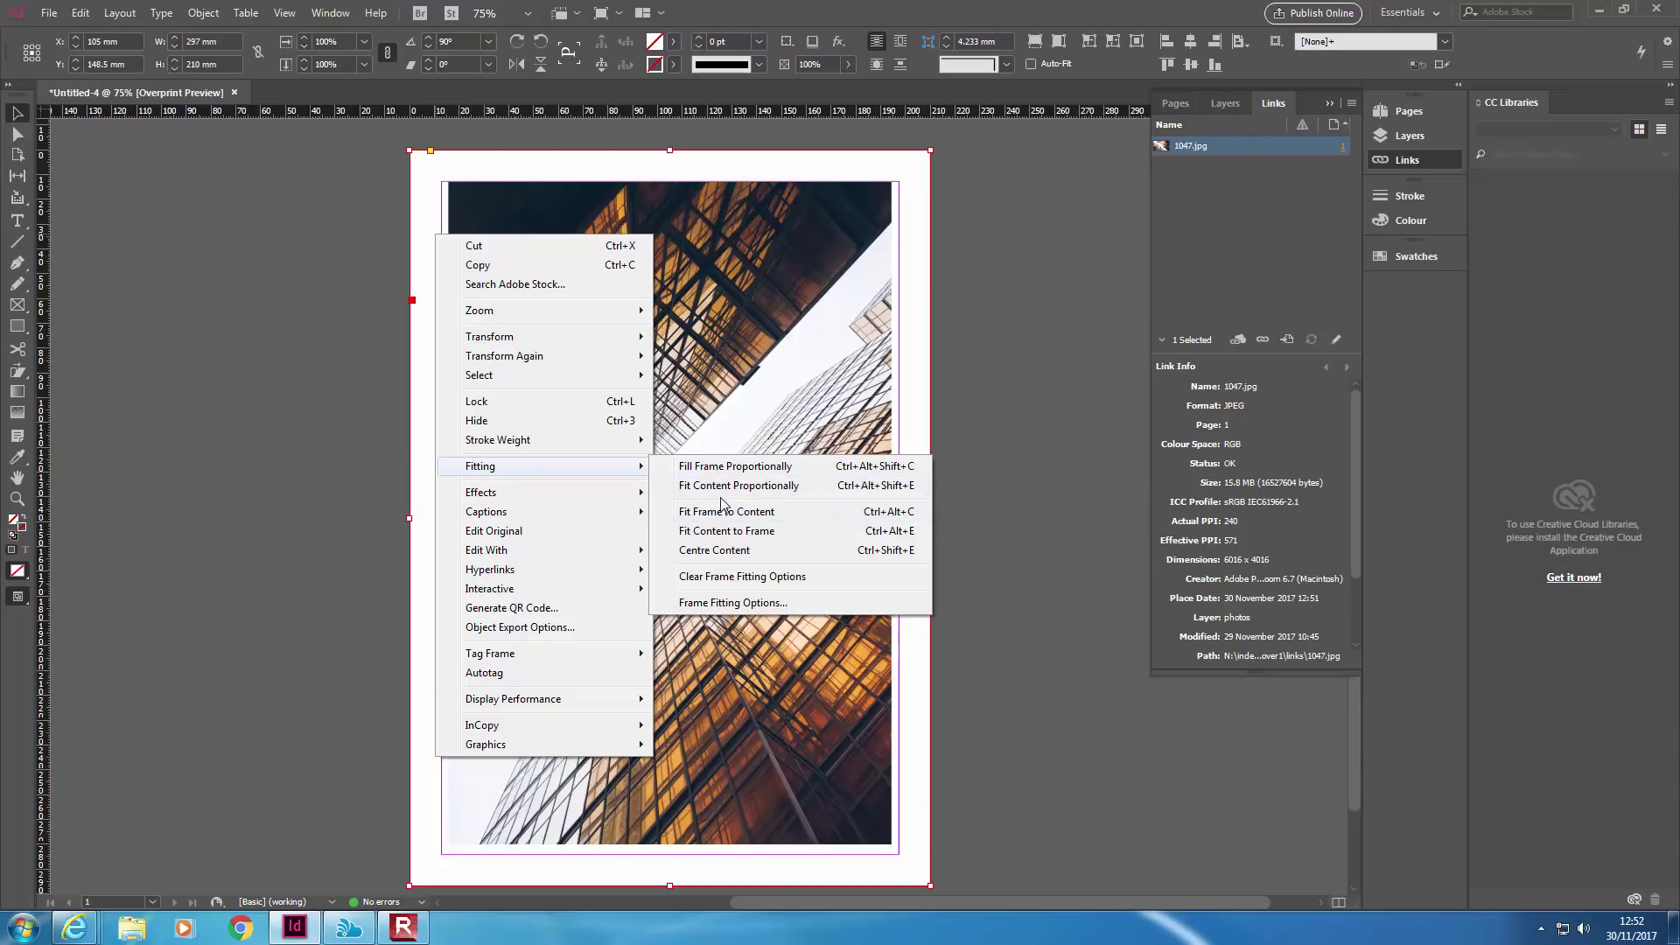
pyautogui.click(749, 551)
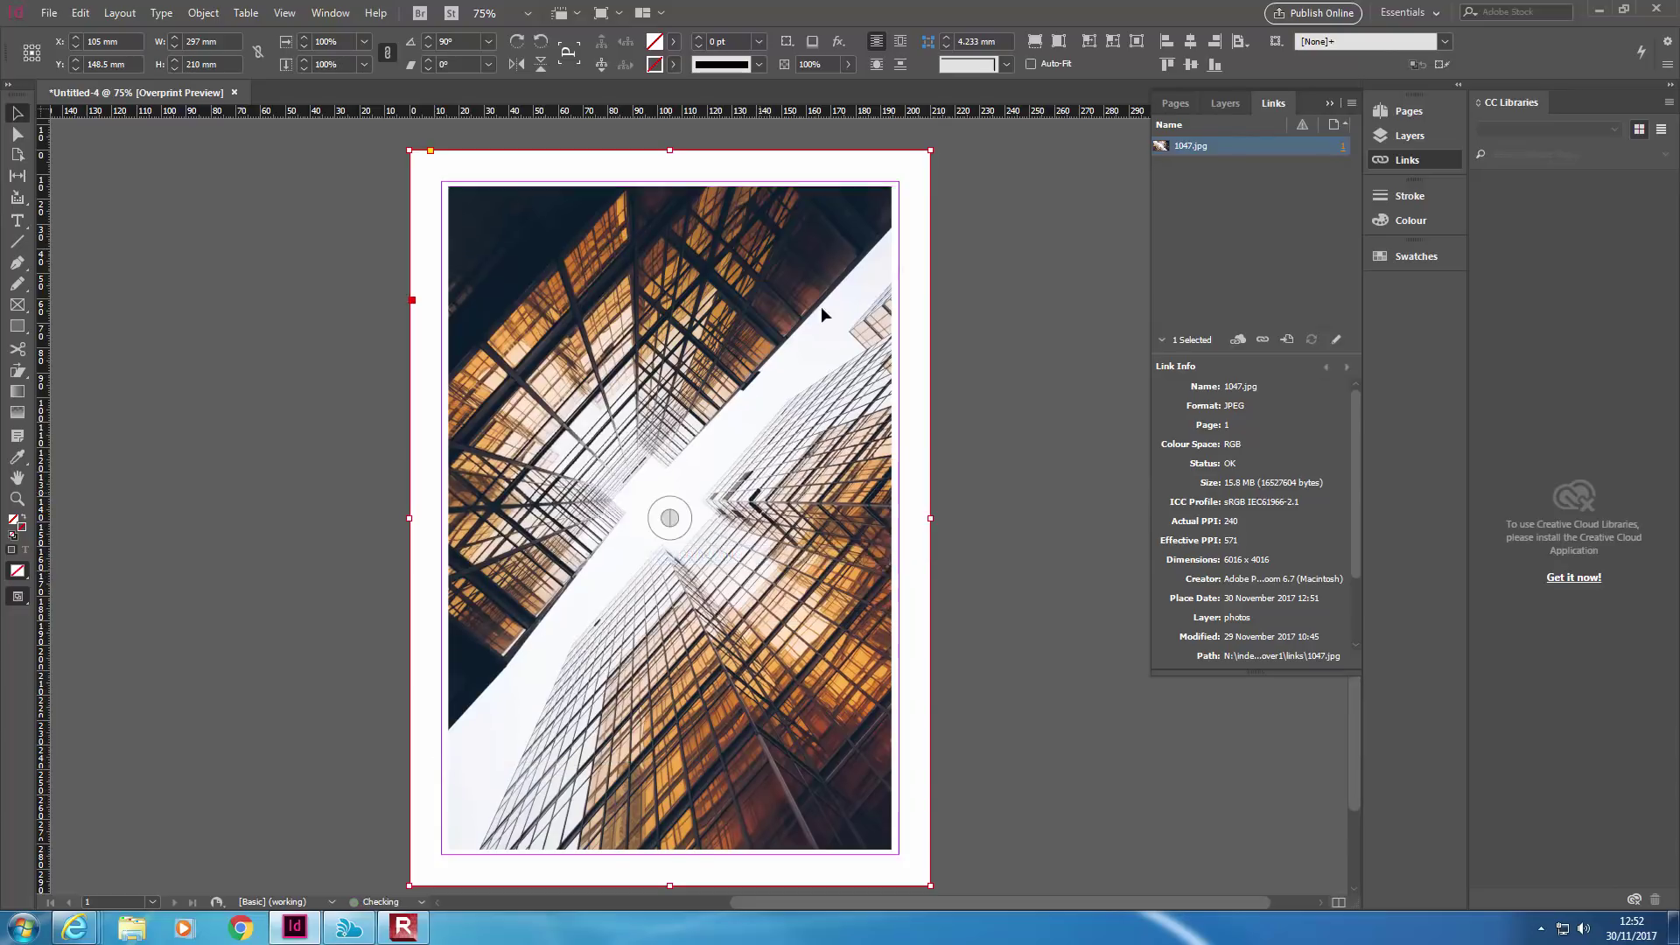
pyautogui.rightClick(725, 336)
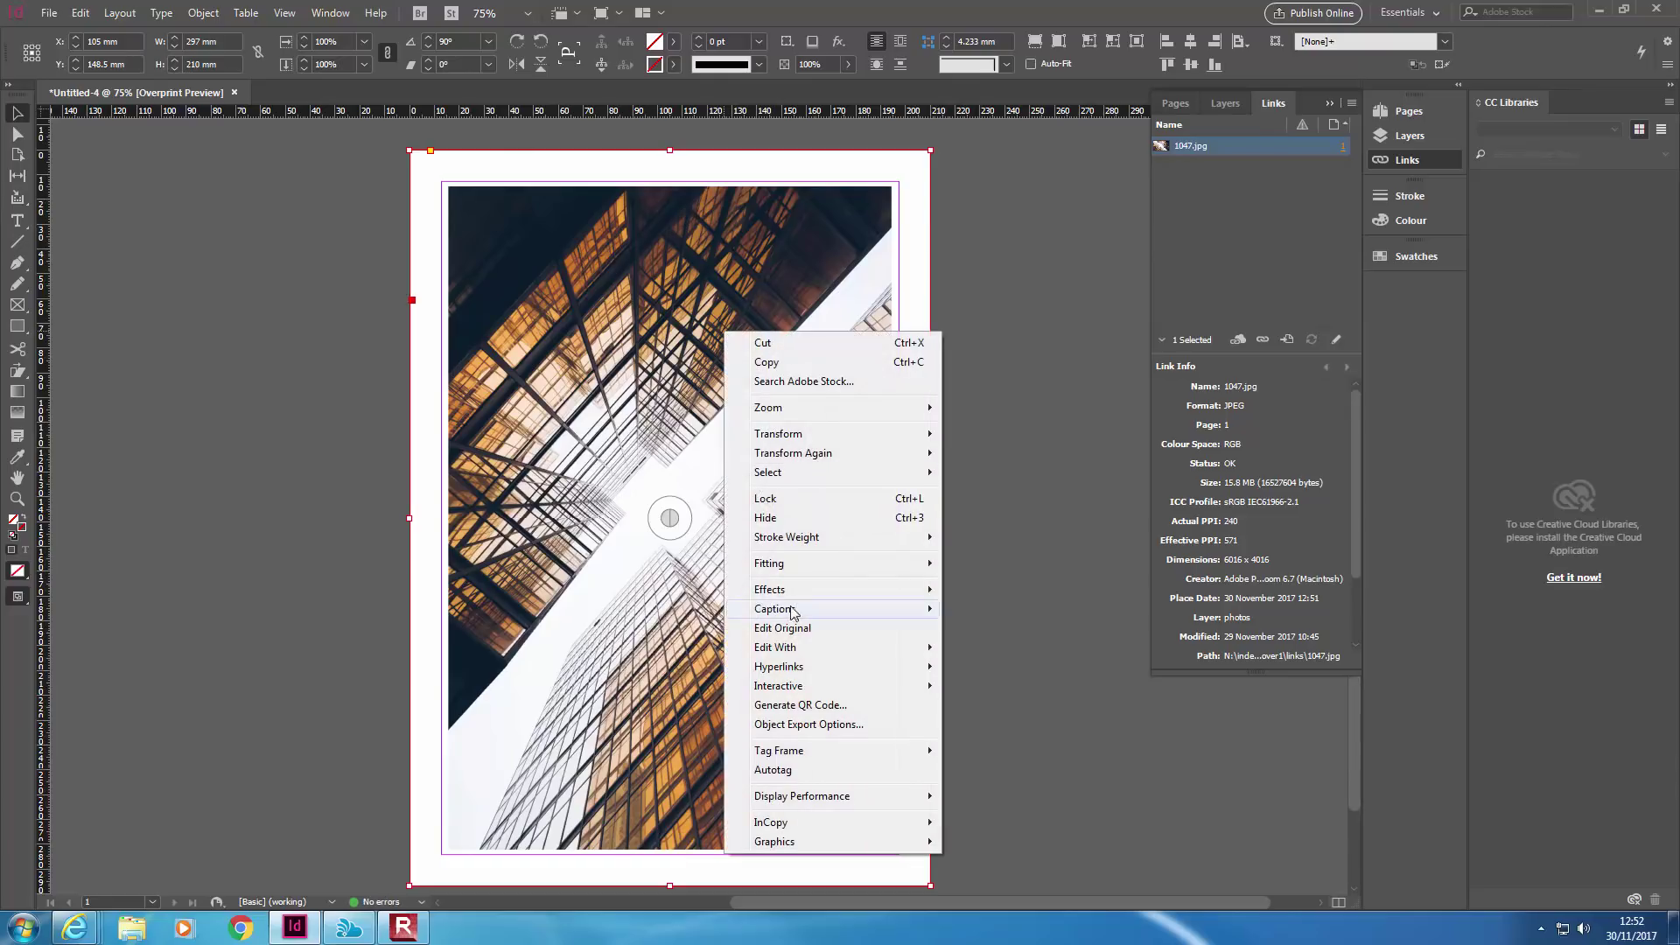
pyautogui.moveTo(799, 567)
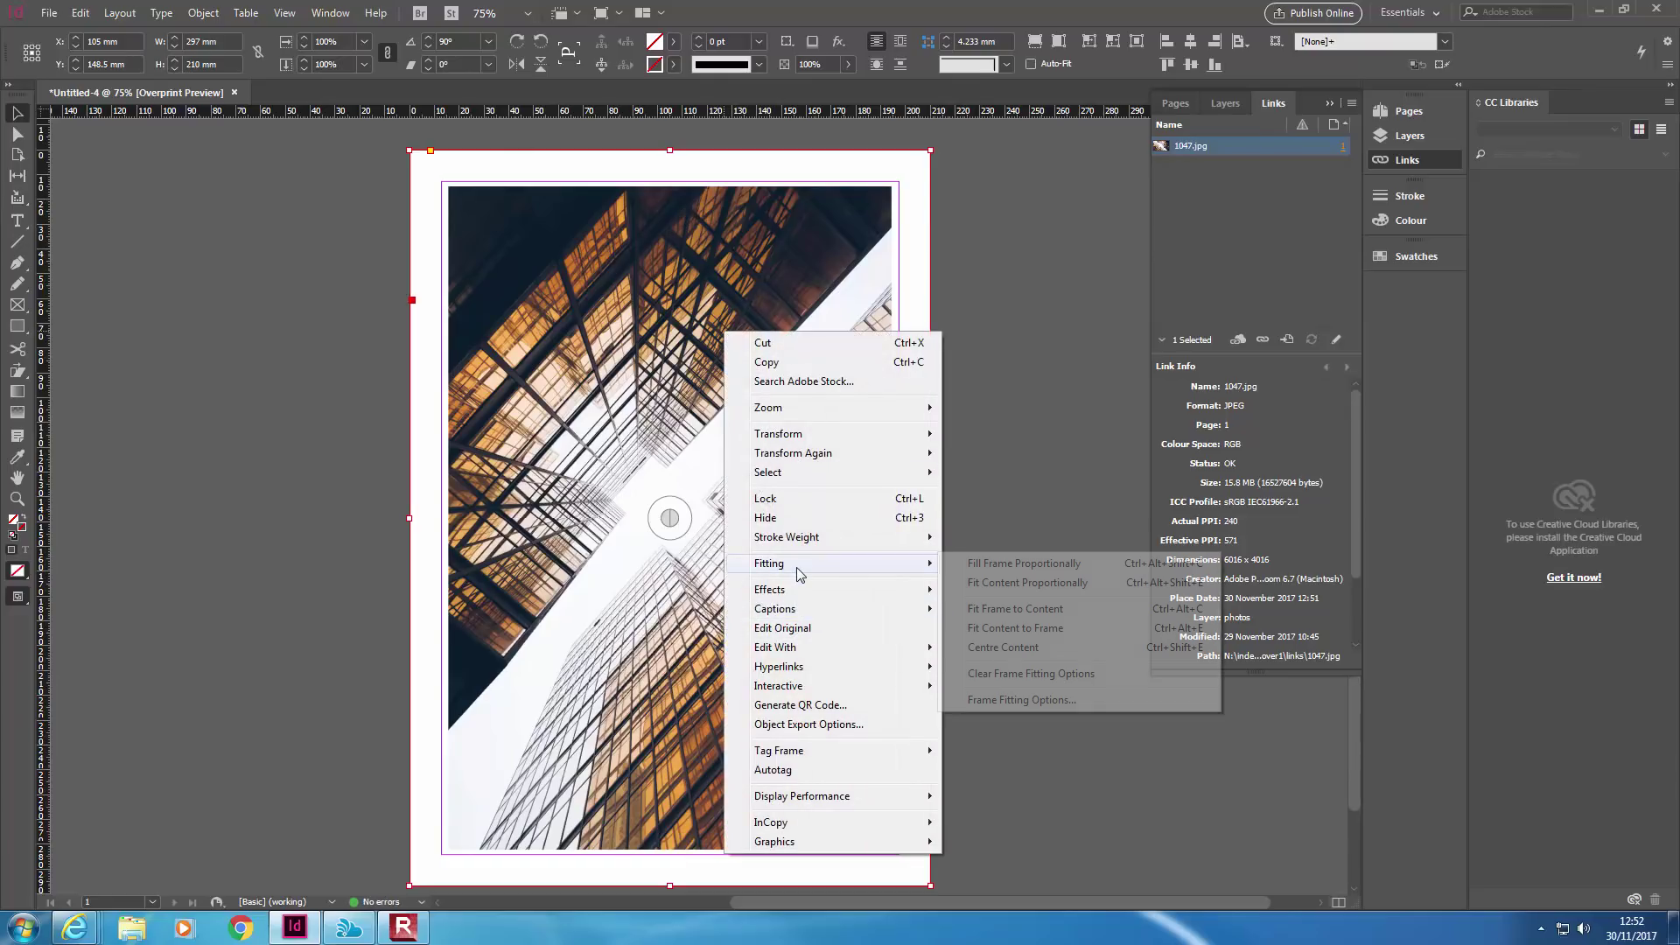
pyautogui.click(1031, 633)
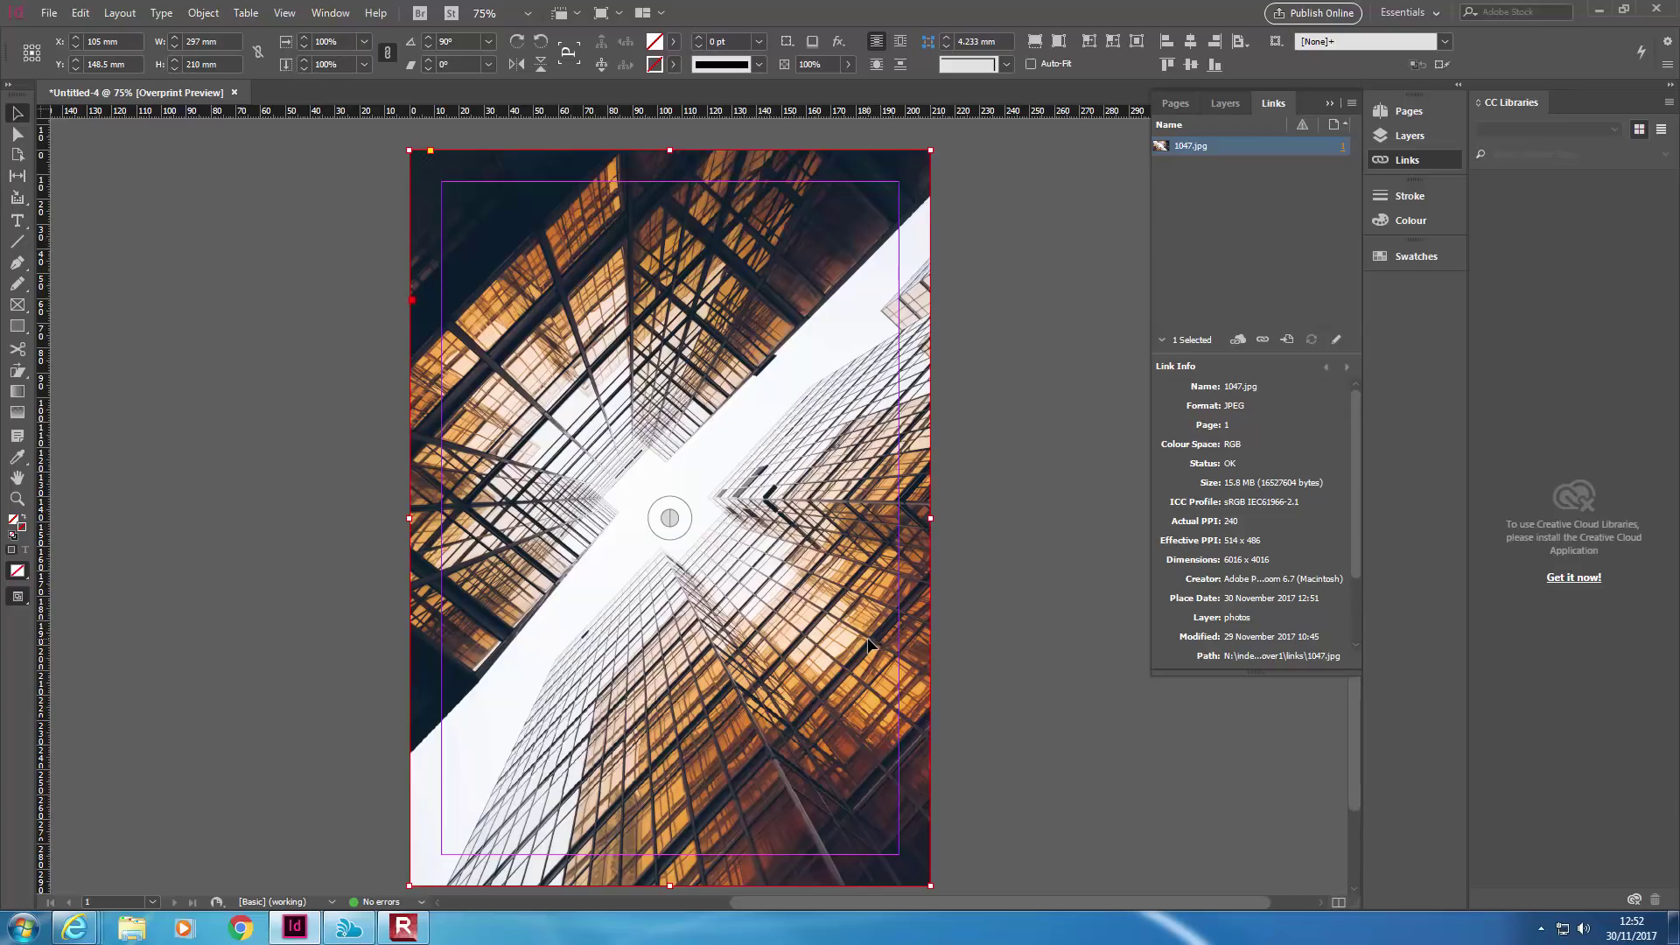
pyautogui.click(1008, 328)
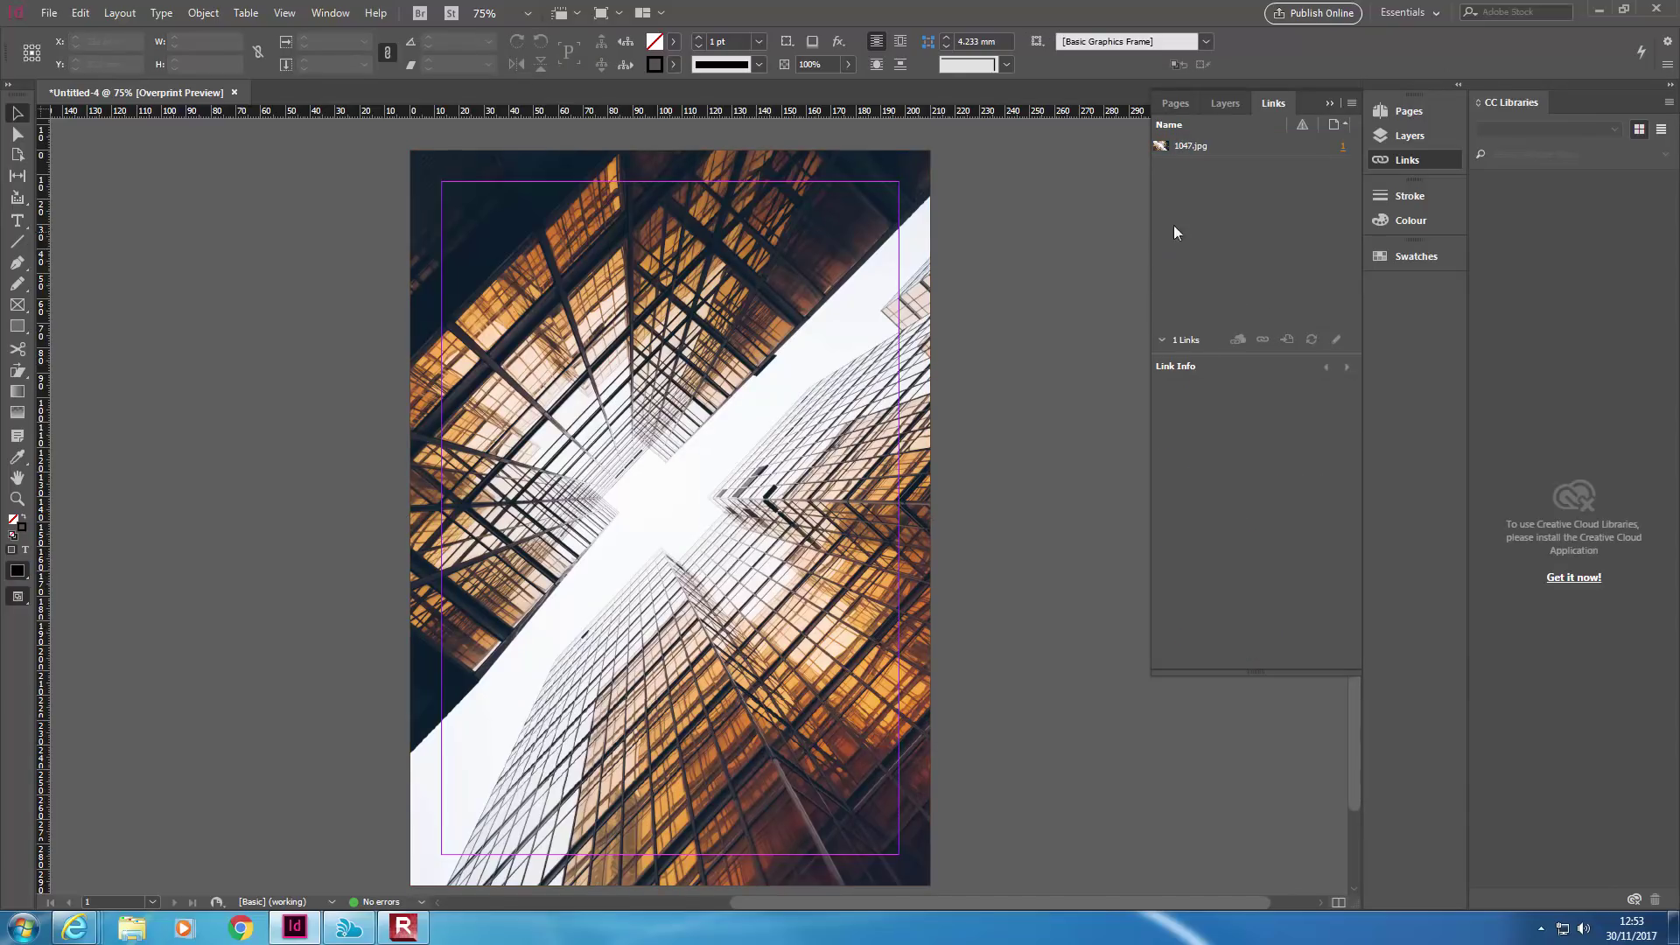
# On the text layer, draw a text frame about 152 by 50 mm across the page's middle and enter "project's name"
pyautogui.click(1228, 104)
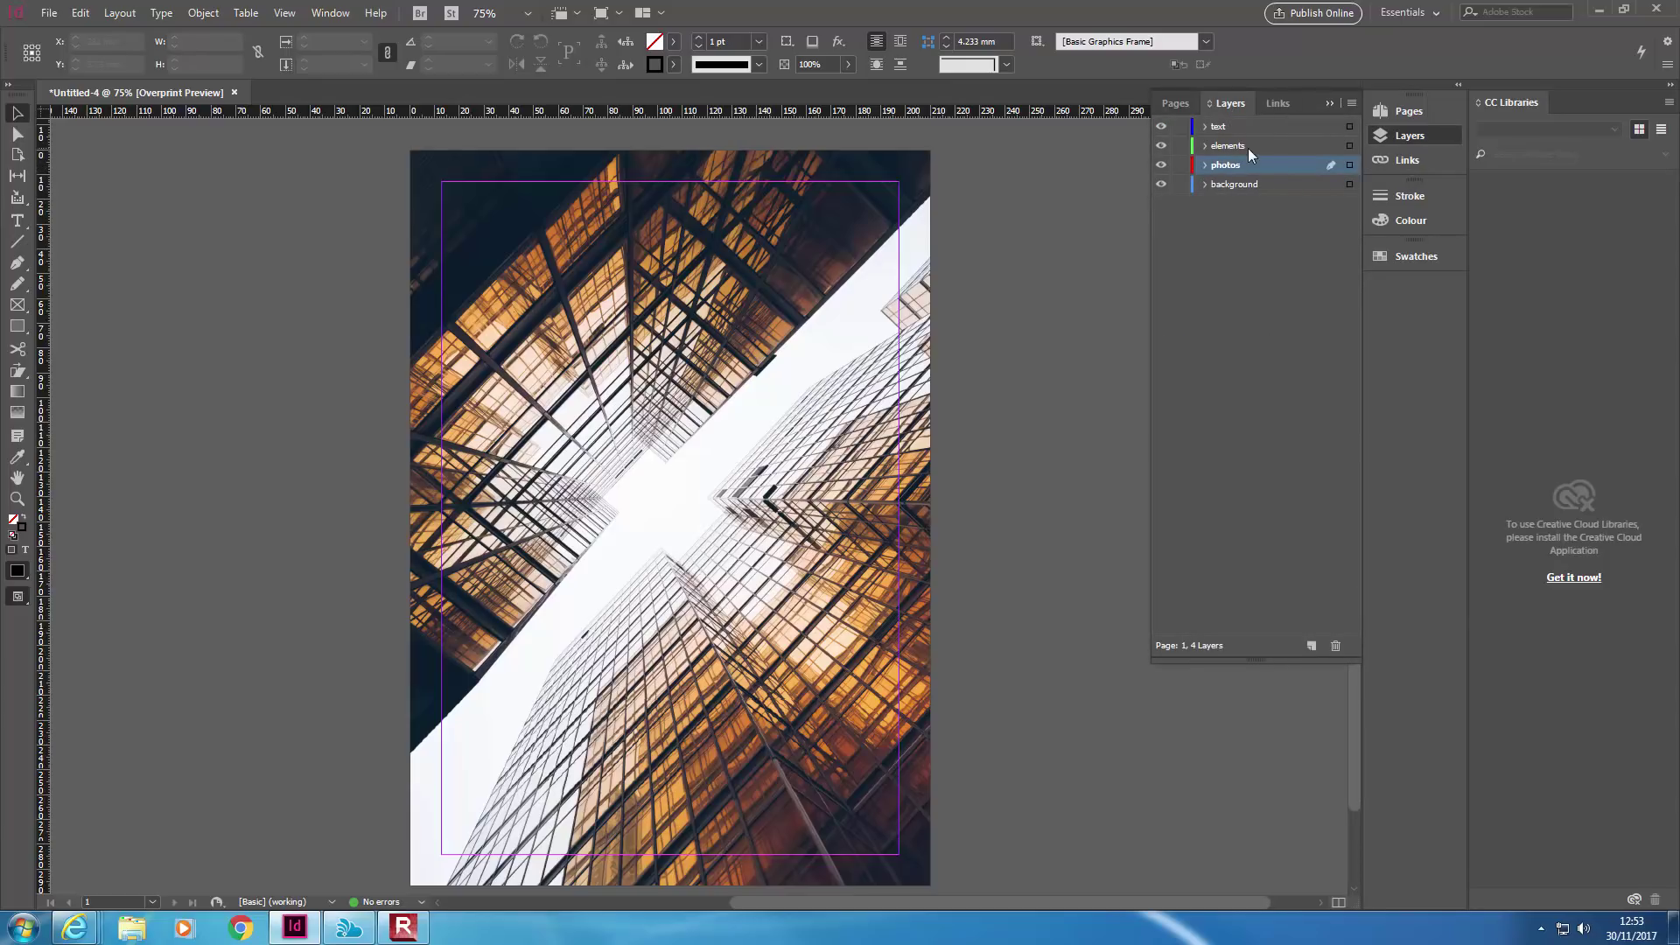
pyautogui.click(1250, 147)
pyautogui.doubleClick(1263, 130)
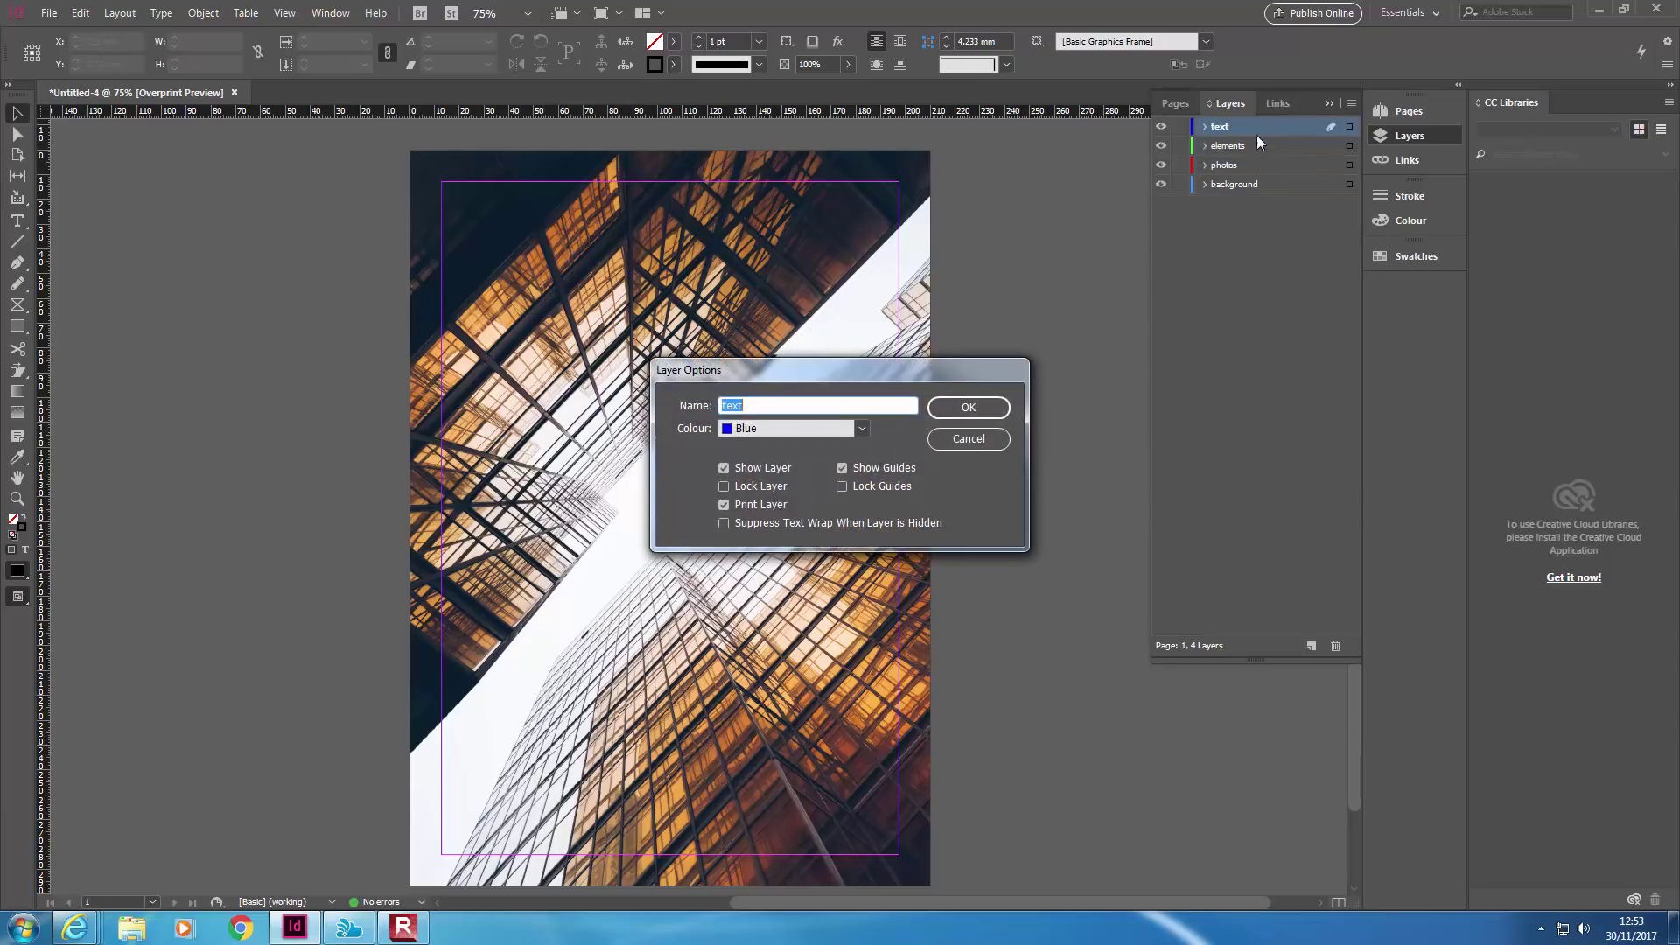
pyautogui.click(969, 439)
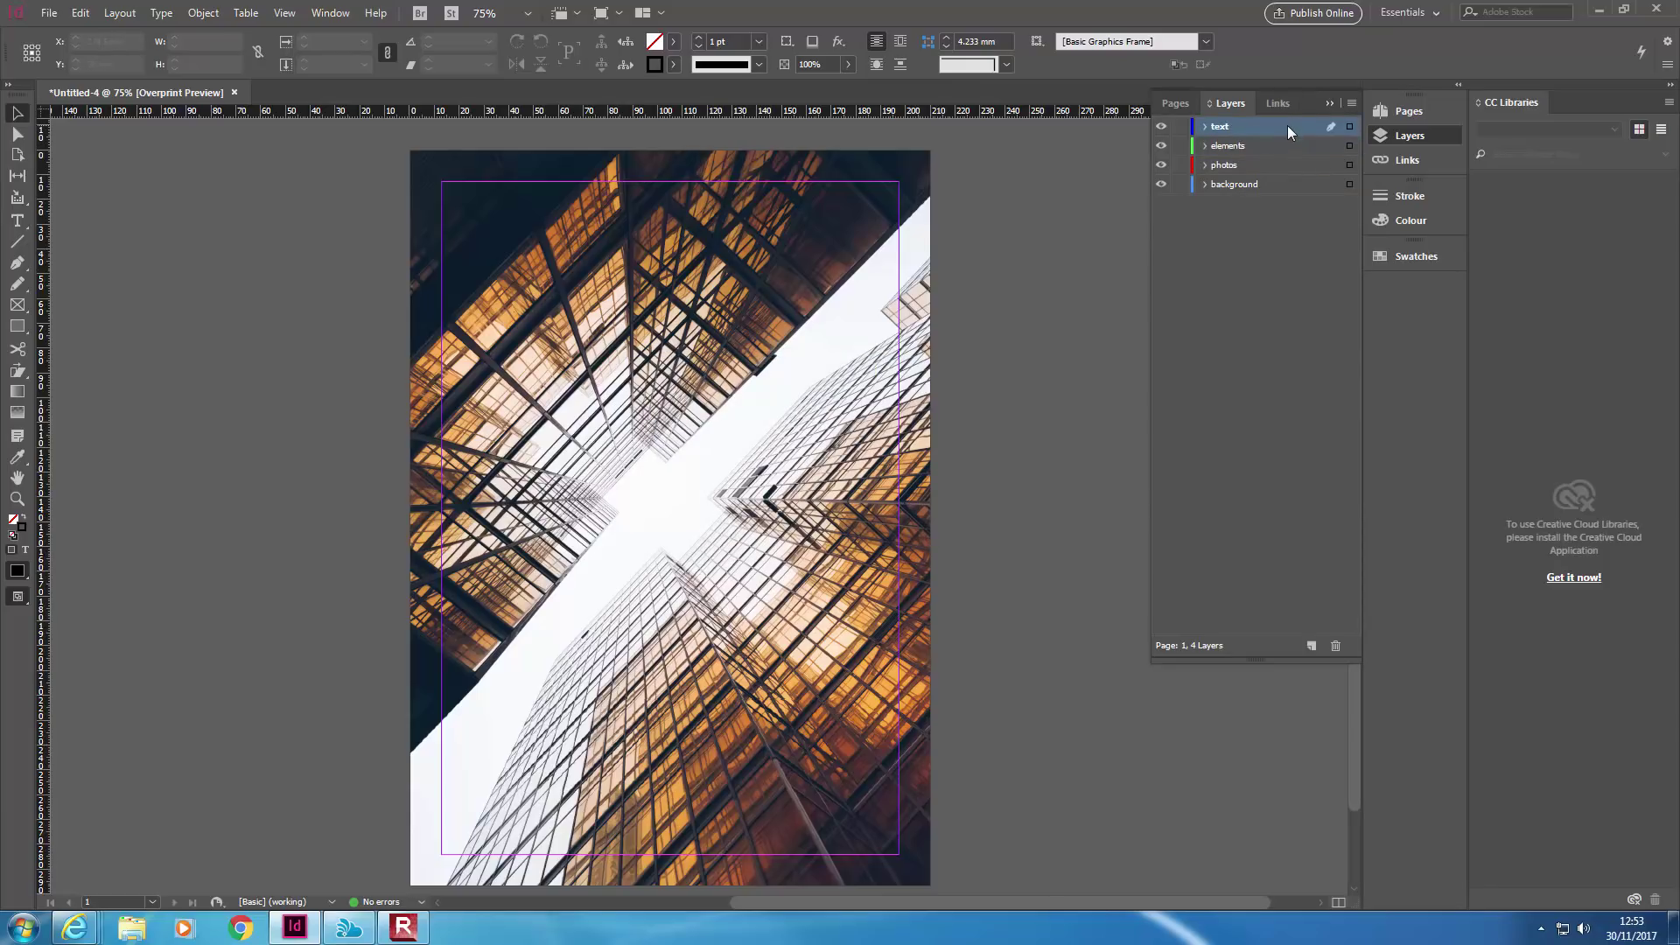
pyautogui.click(17, 221)
pyautogui.moveTo(504, 393); pyautogui.dragTo(866, 519)
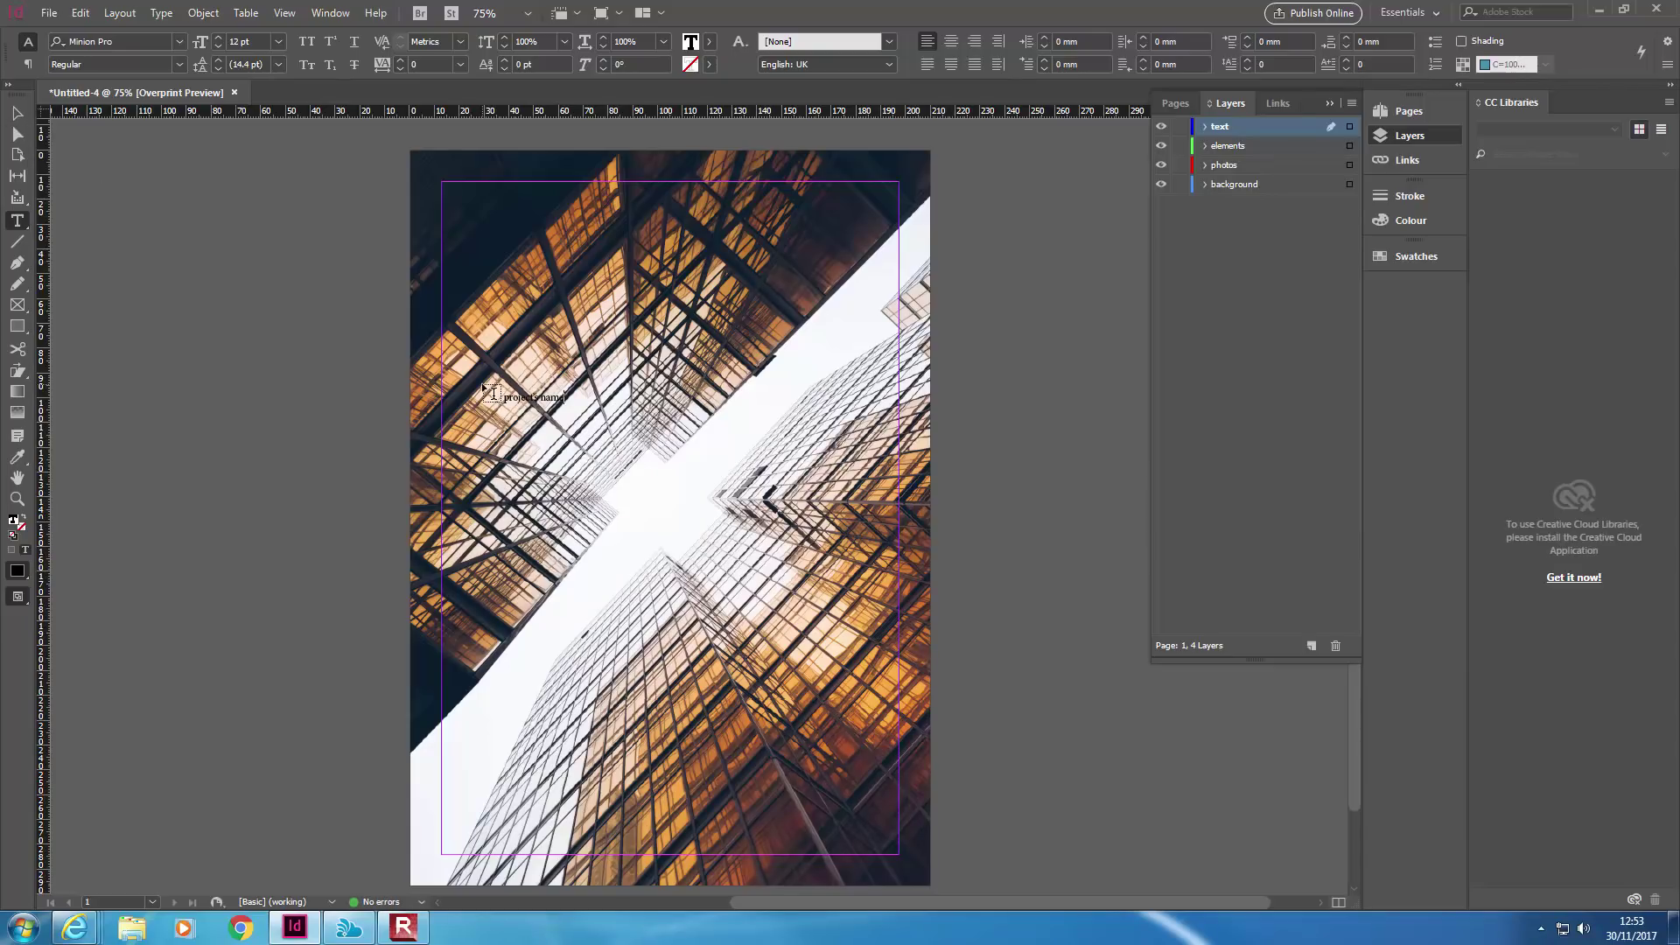
# Set the size of the "project's name" text to 42 pt
pyautogui.tripleClick(522, 396)
pyautogui.click(224, 41)
pyautogui.click(219, 39)
pyautogui.click(219, 38)
pyautogui.click(219, 38)
pyautogui.click(219, 38)
pyautogui.click(217, 38)
pyautogui.click(218, 39)
pyautogui.click(218, 38)
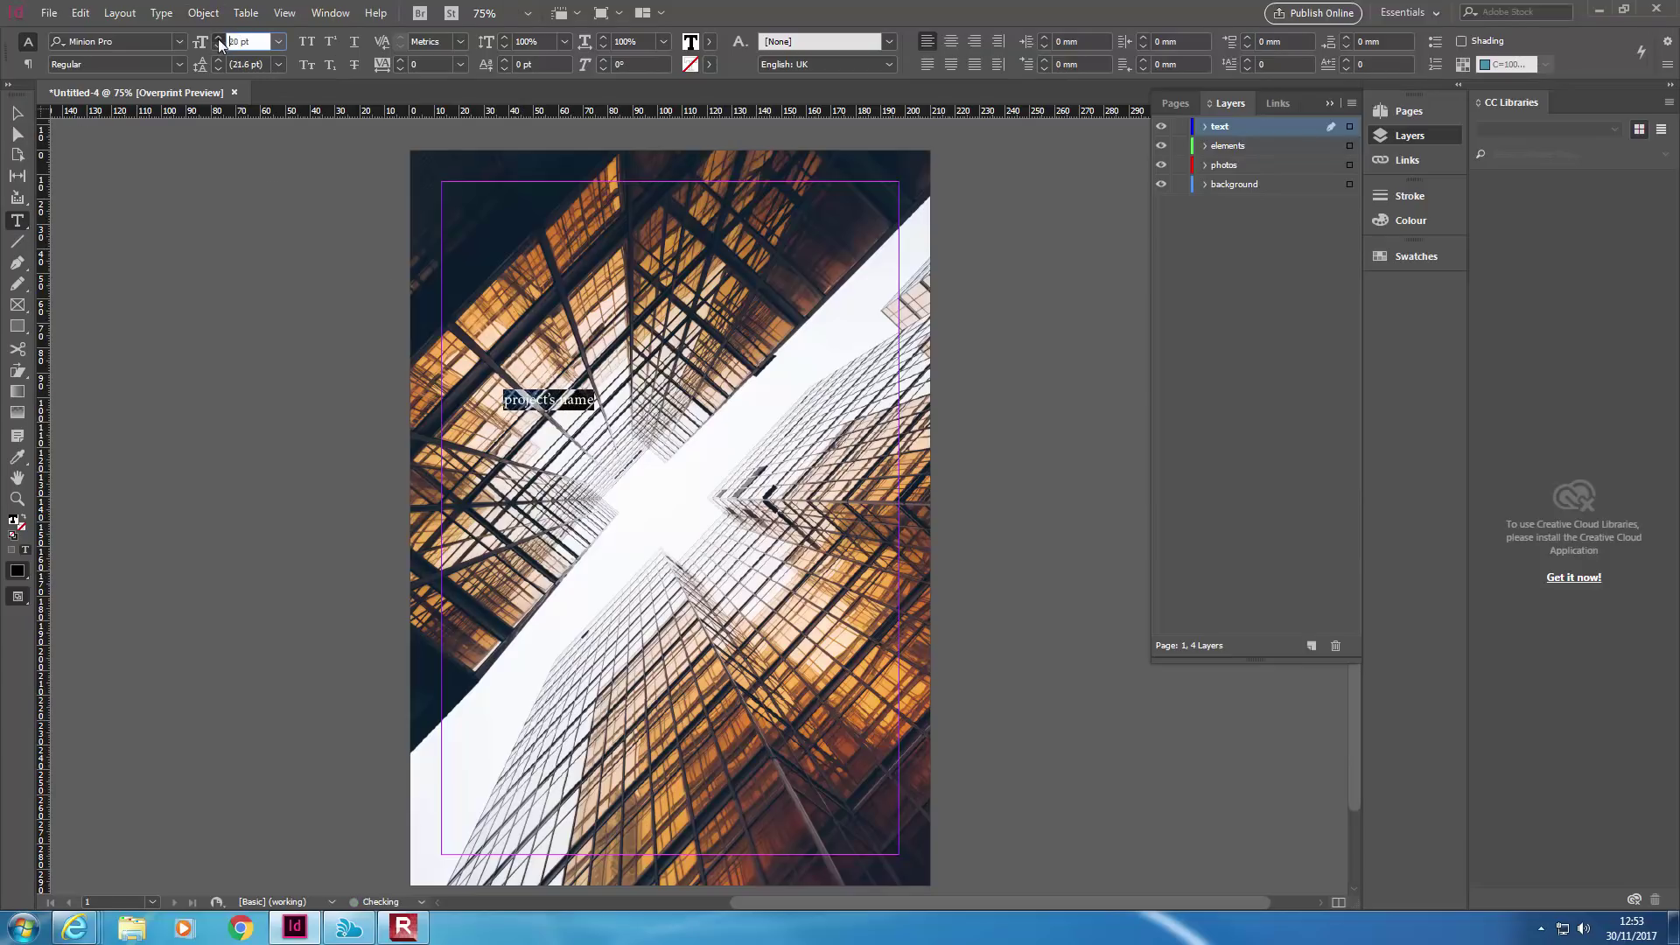
pyautogui.click(218, 39)
pyautogui.click(218, 38)
pyautogui.click(218, 39)
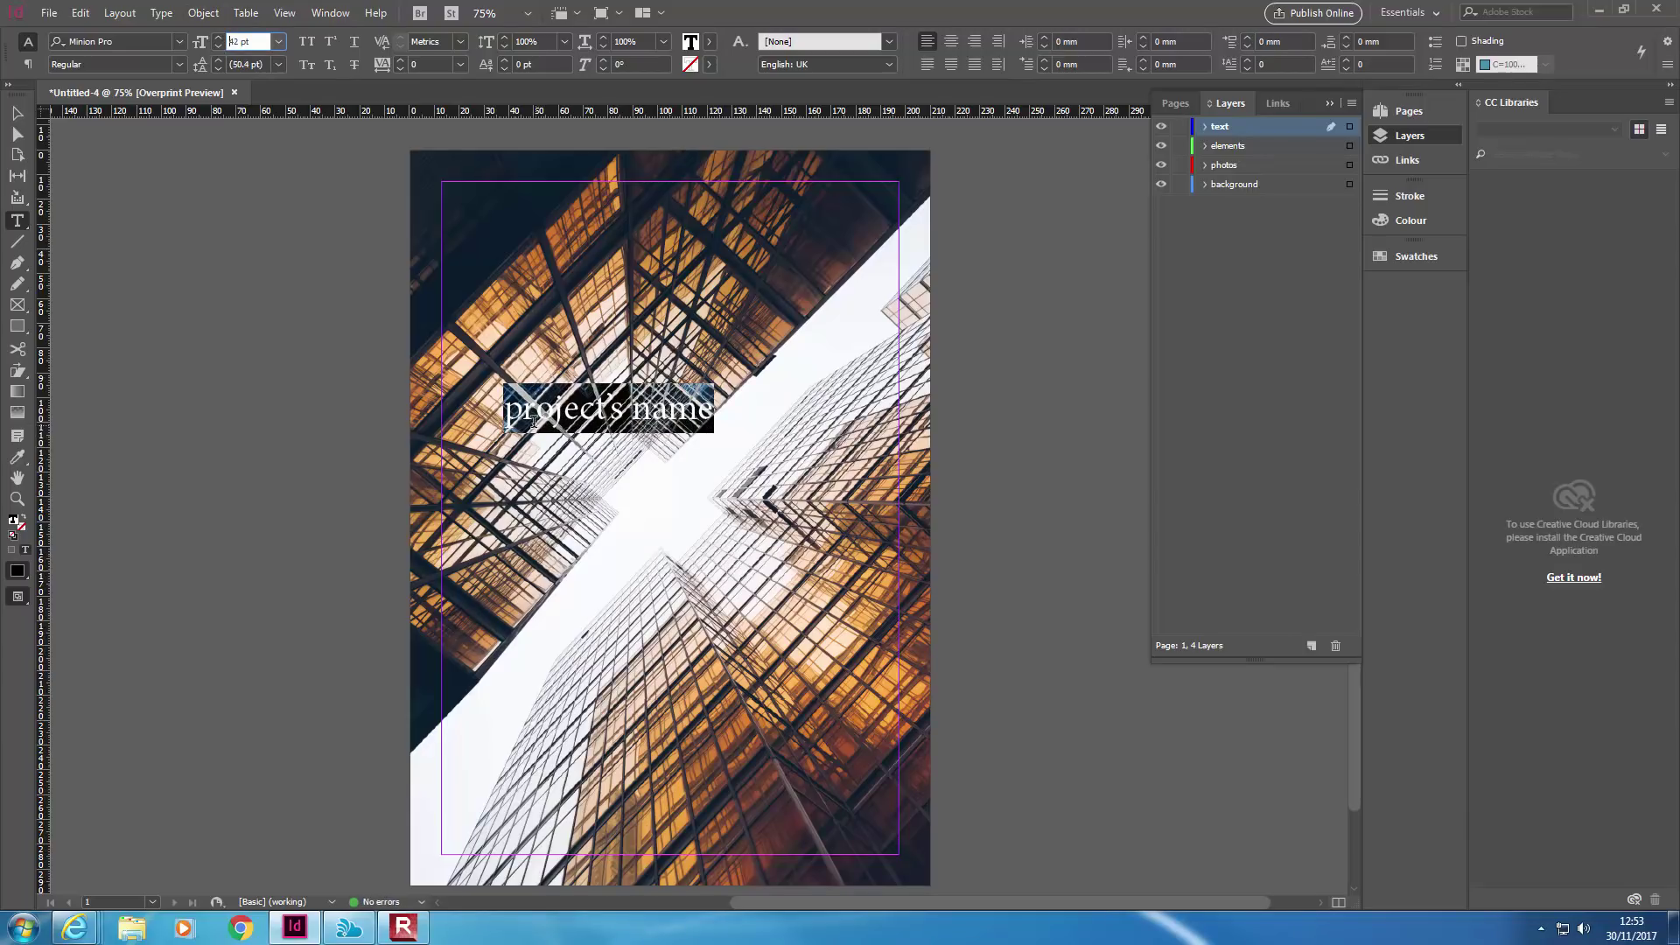
# Set the font of the whole title to Microsoft Tai Le
pyautogui.click(599, 421)
pyautogui.moveTo(719, 409); pyautogui.dragTo(488, 429)
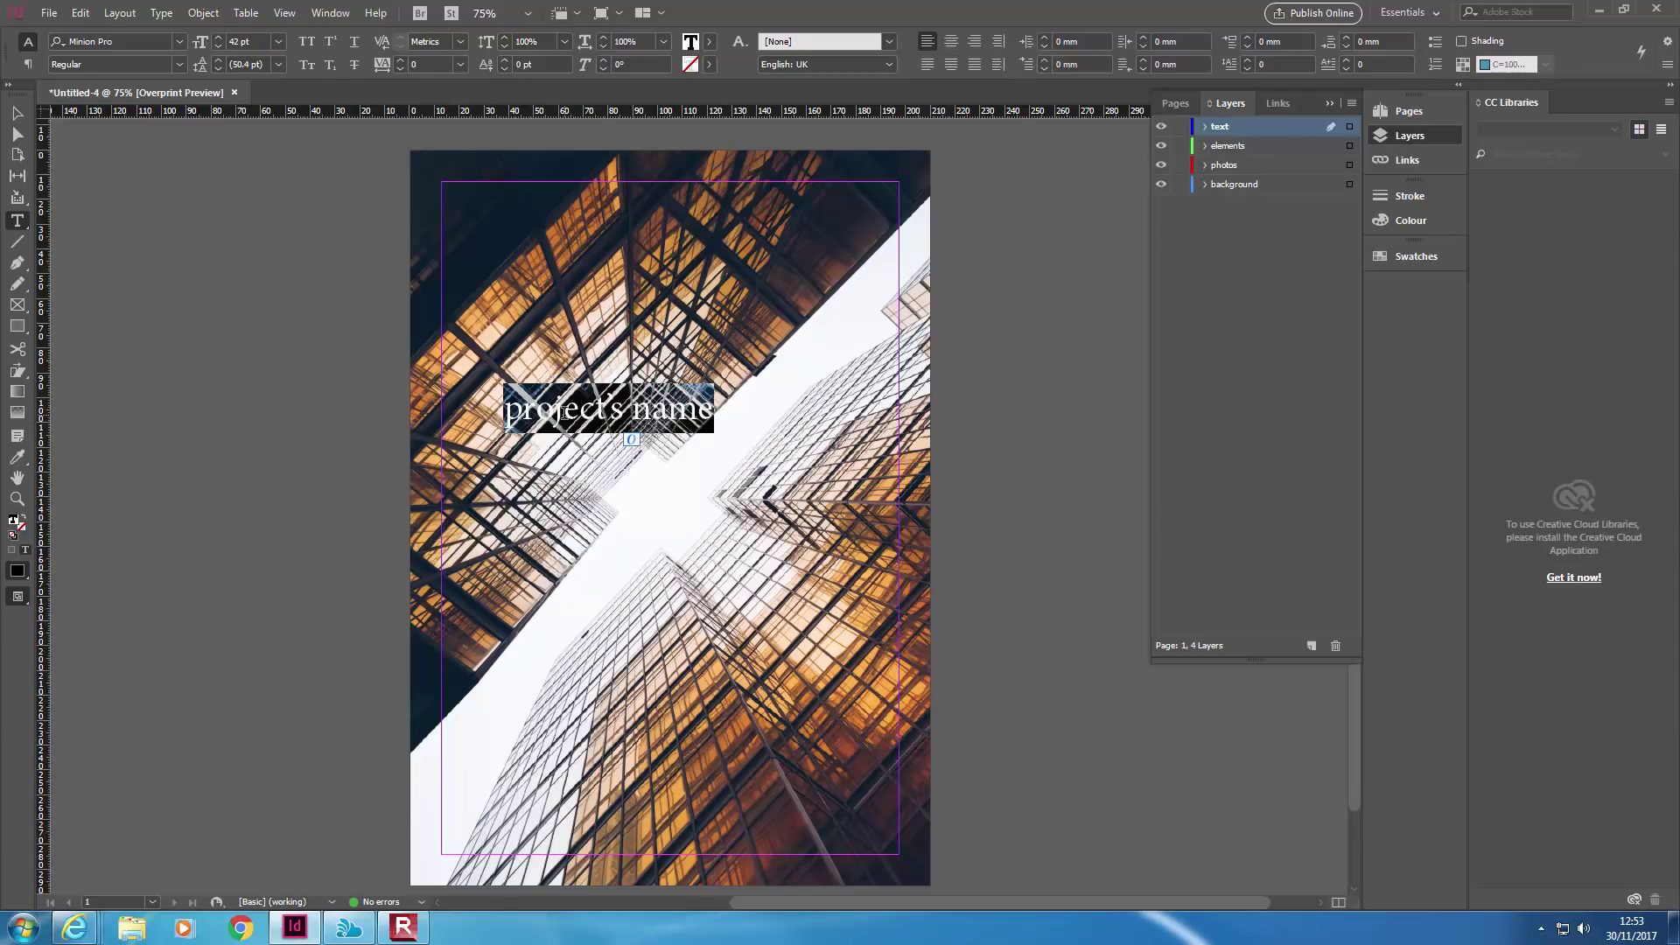
pyautogui.click(180, 41)
pyautogui.scroll(-2, 306, 519)
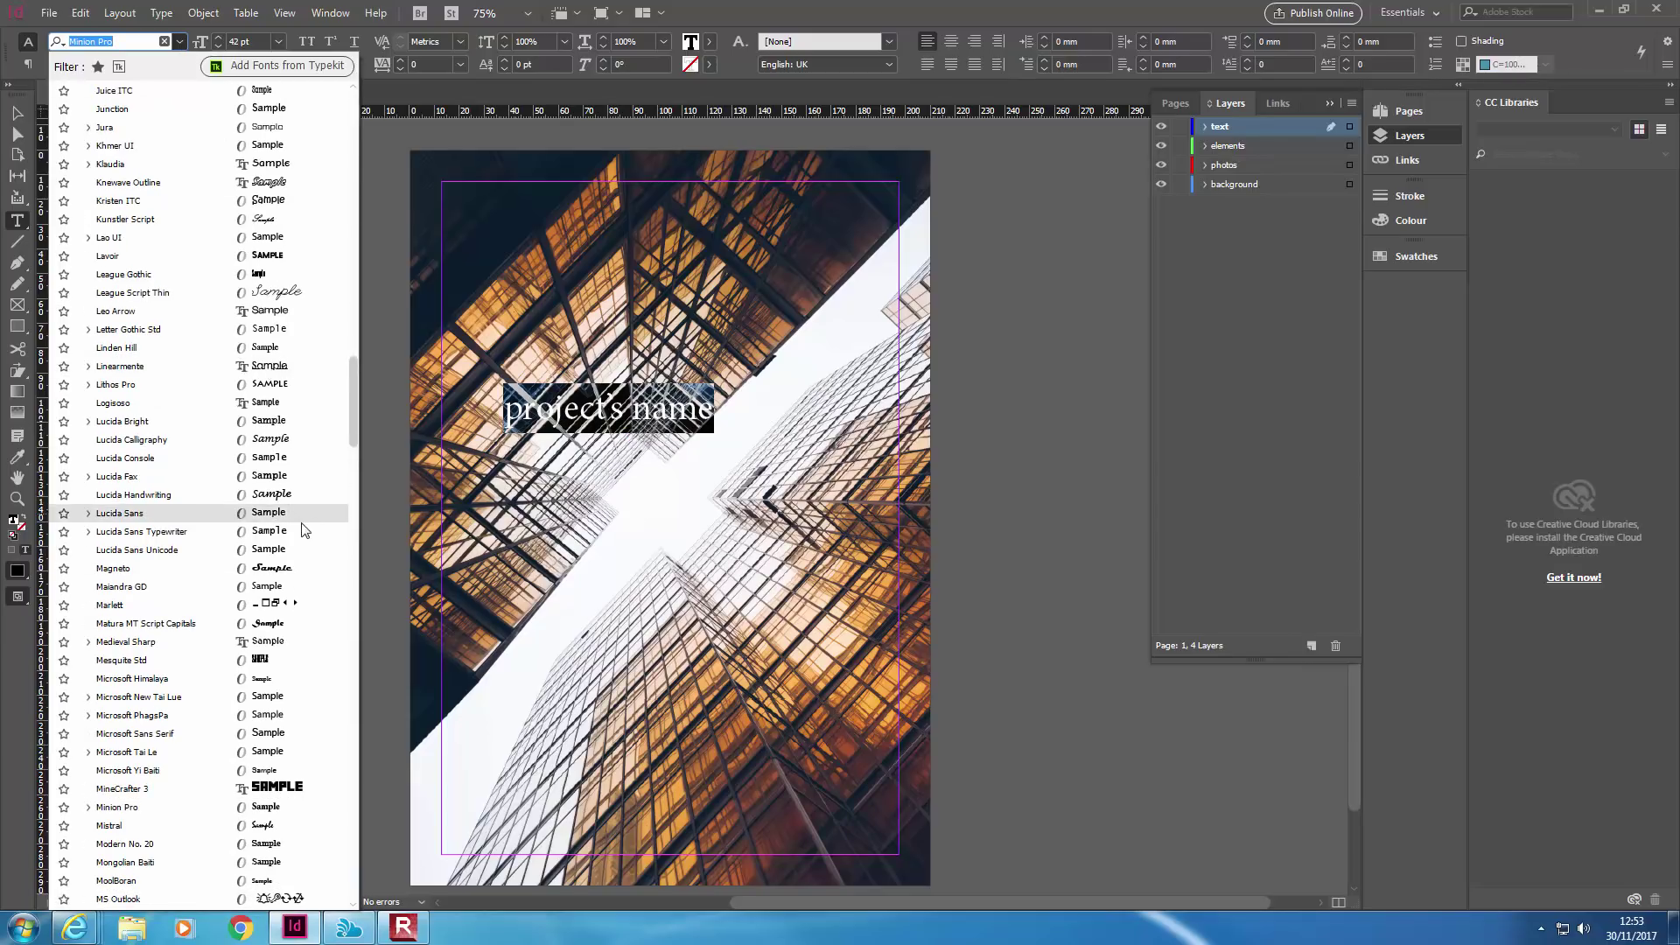
pyautogui.scroll(-2, 306, 523)
pyautogui.click(280, 680)
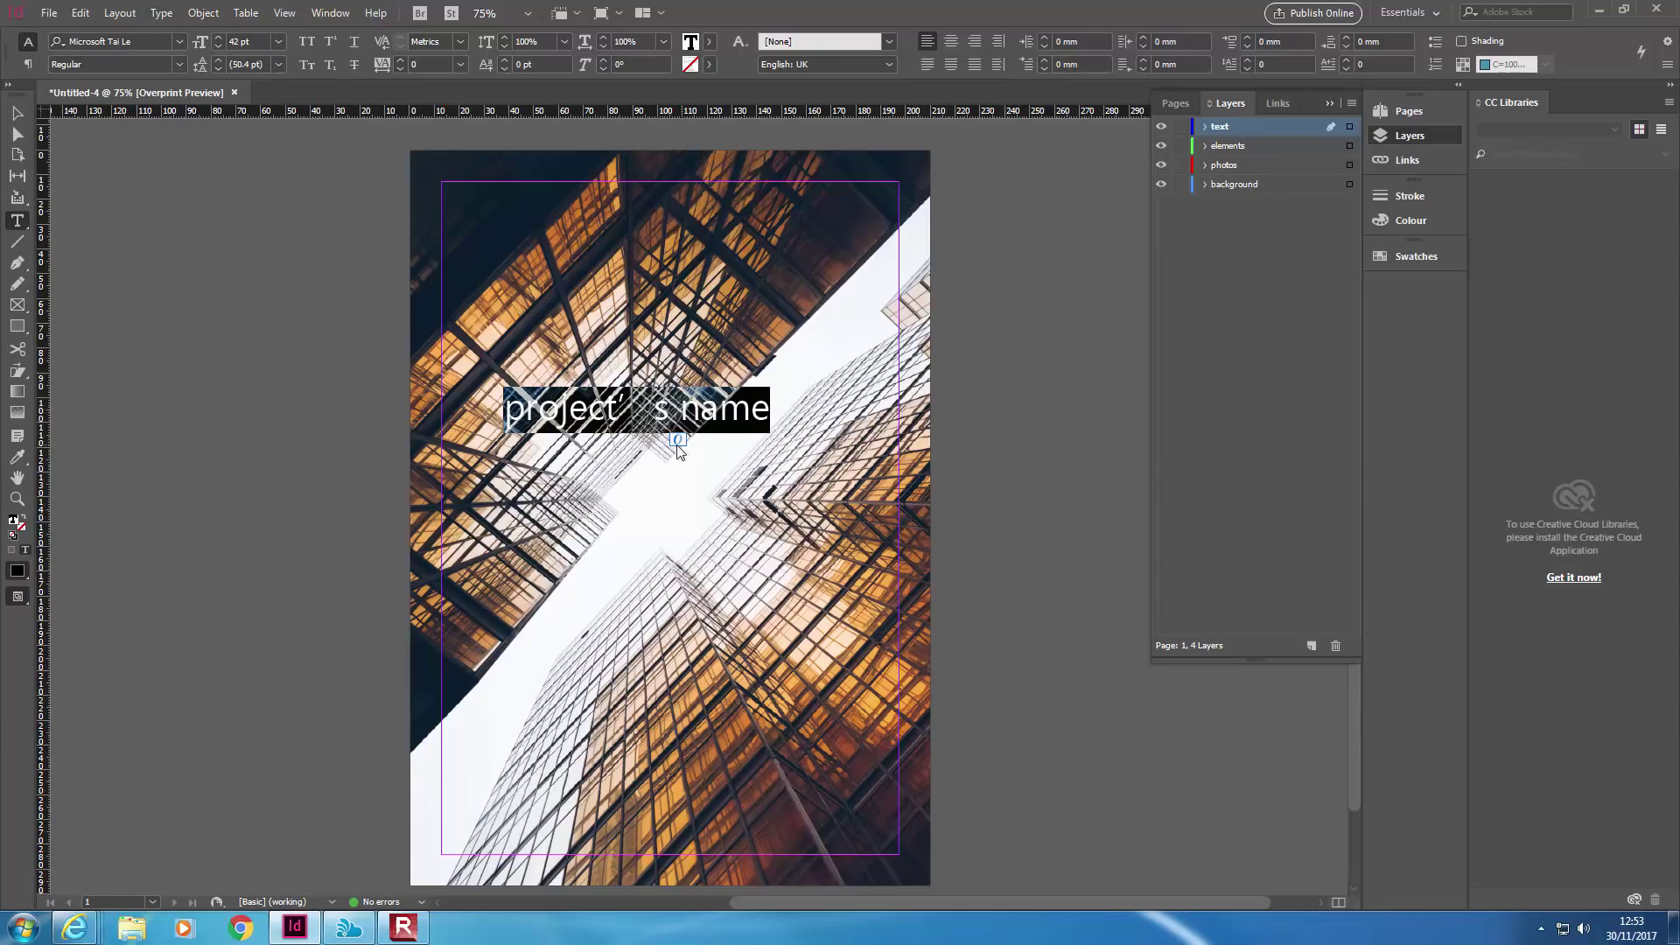
# Change the case of the title text to UPPERCASE
pyautogui.click(161, 12)
pyautogui.moveTo(256, 290)
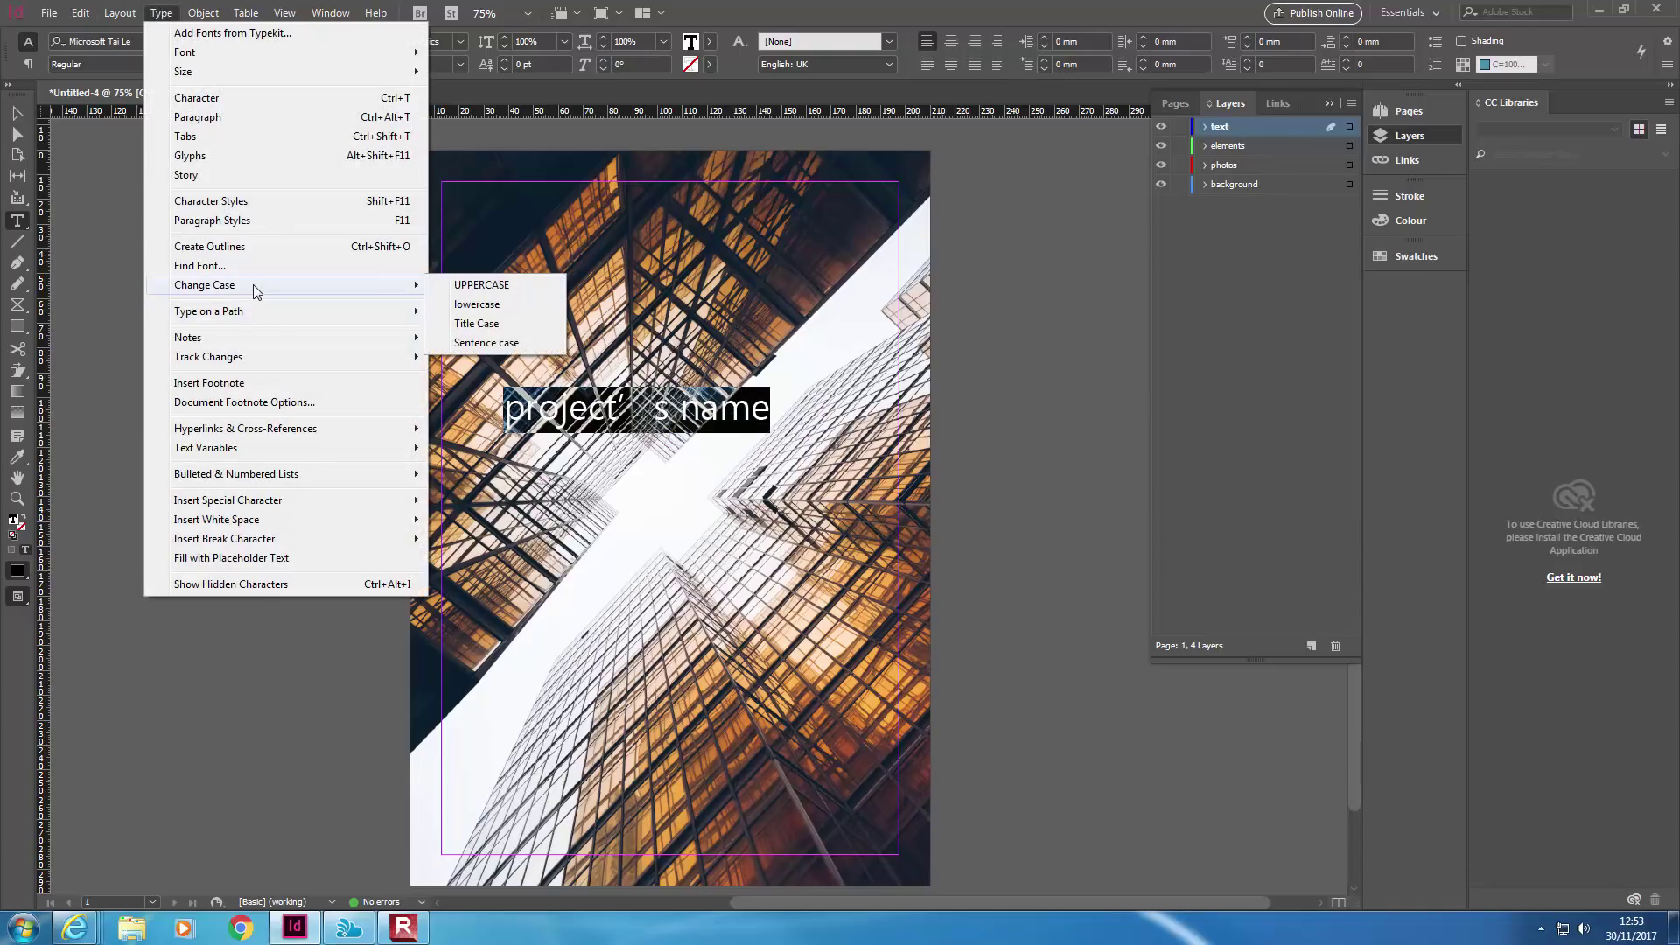
pyautogui.click(482, 285)
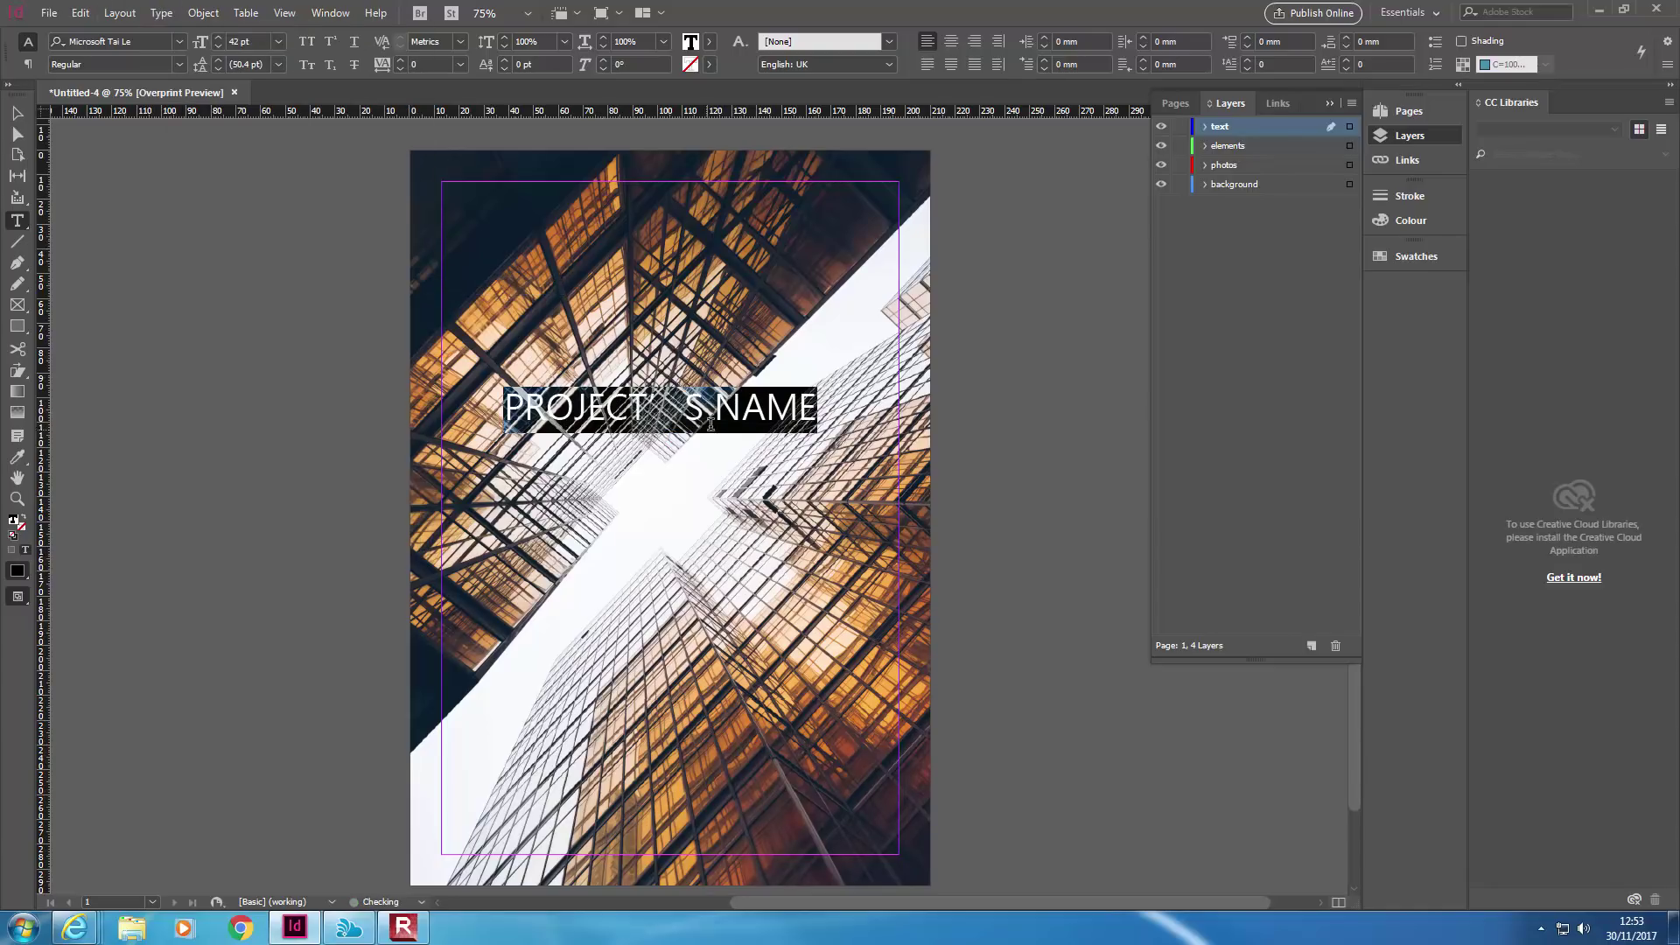
# Try to close the gap after the title's apostrophe by deleting characters, and undo the deletion
pyautogui.click(834, 404)
pyautogui.moveTo(834, 405); pyautogui.dragTo(685, 405)
pyautogui.click(685, 405)
pyautogui.press('BackSpace')
pyautogui.press('BackSpace')
pyautogui.hotkey('ctrl', 'z')
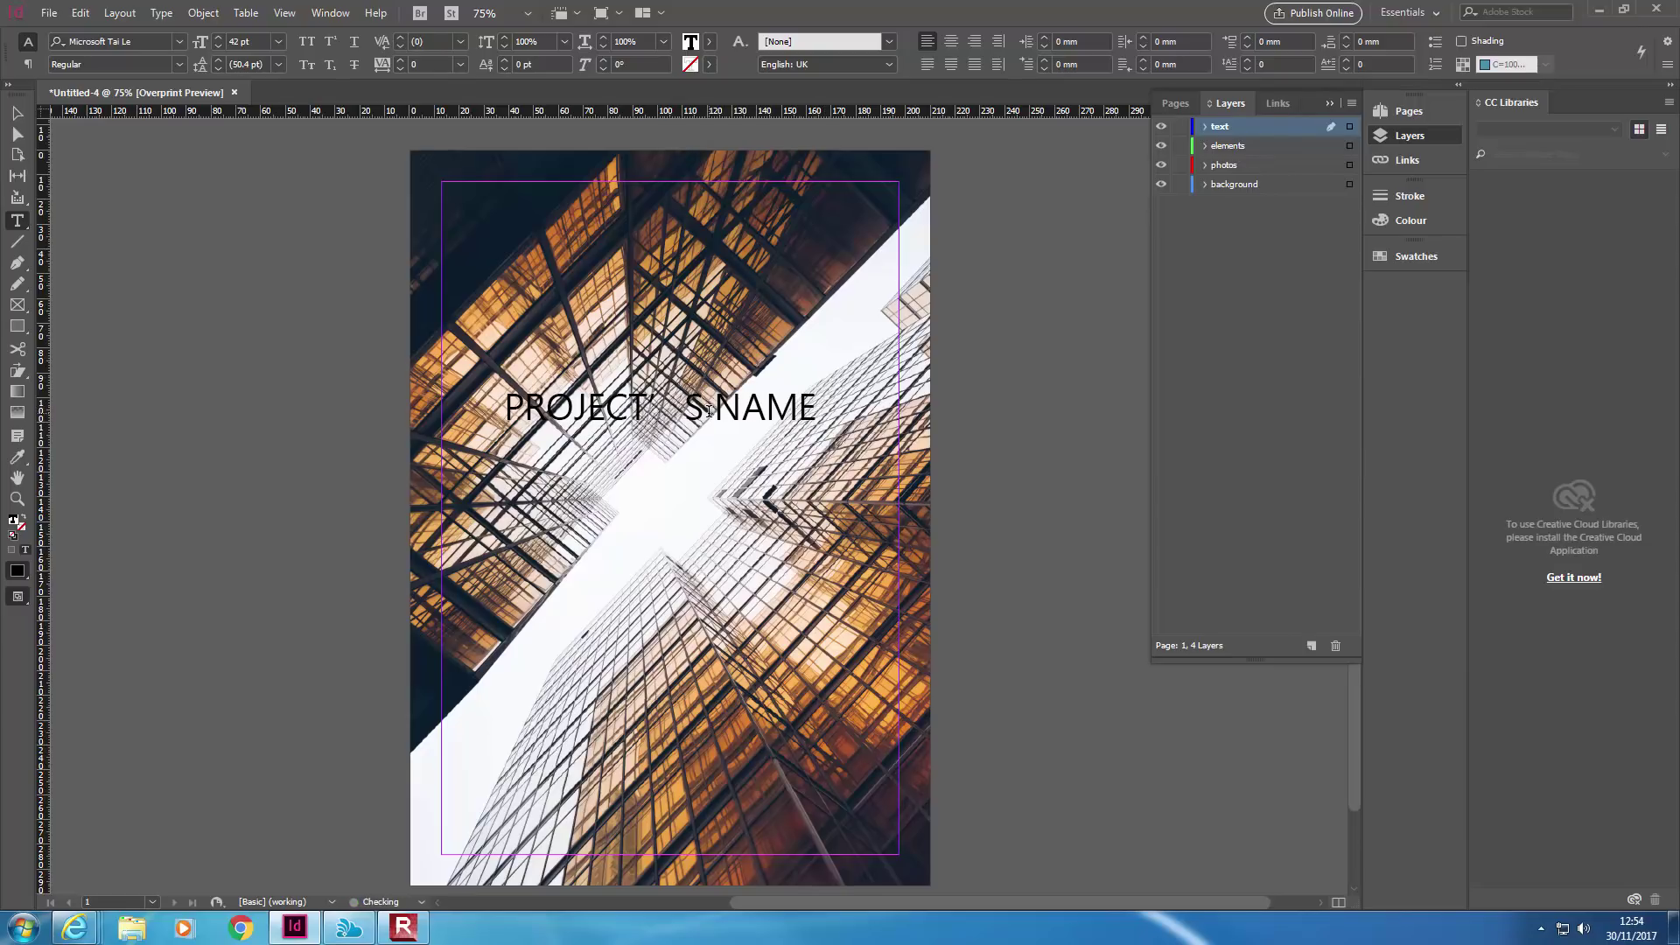
# Set the whole title in Calibri with the Bold style
pyautogui.tripleClick(656, 412)
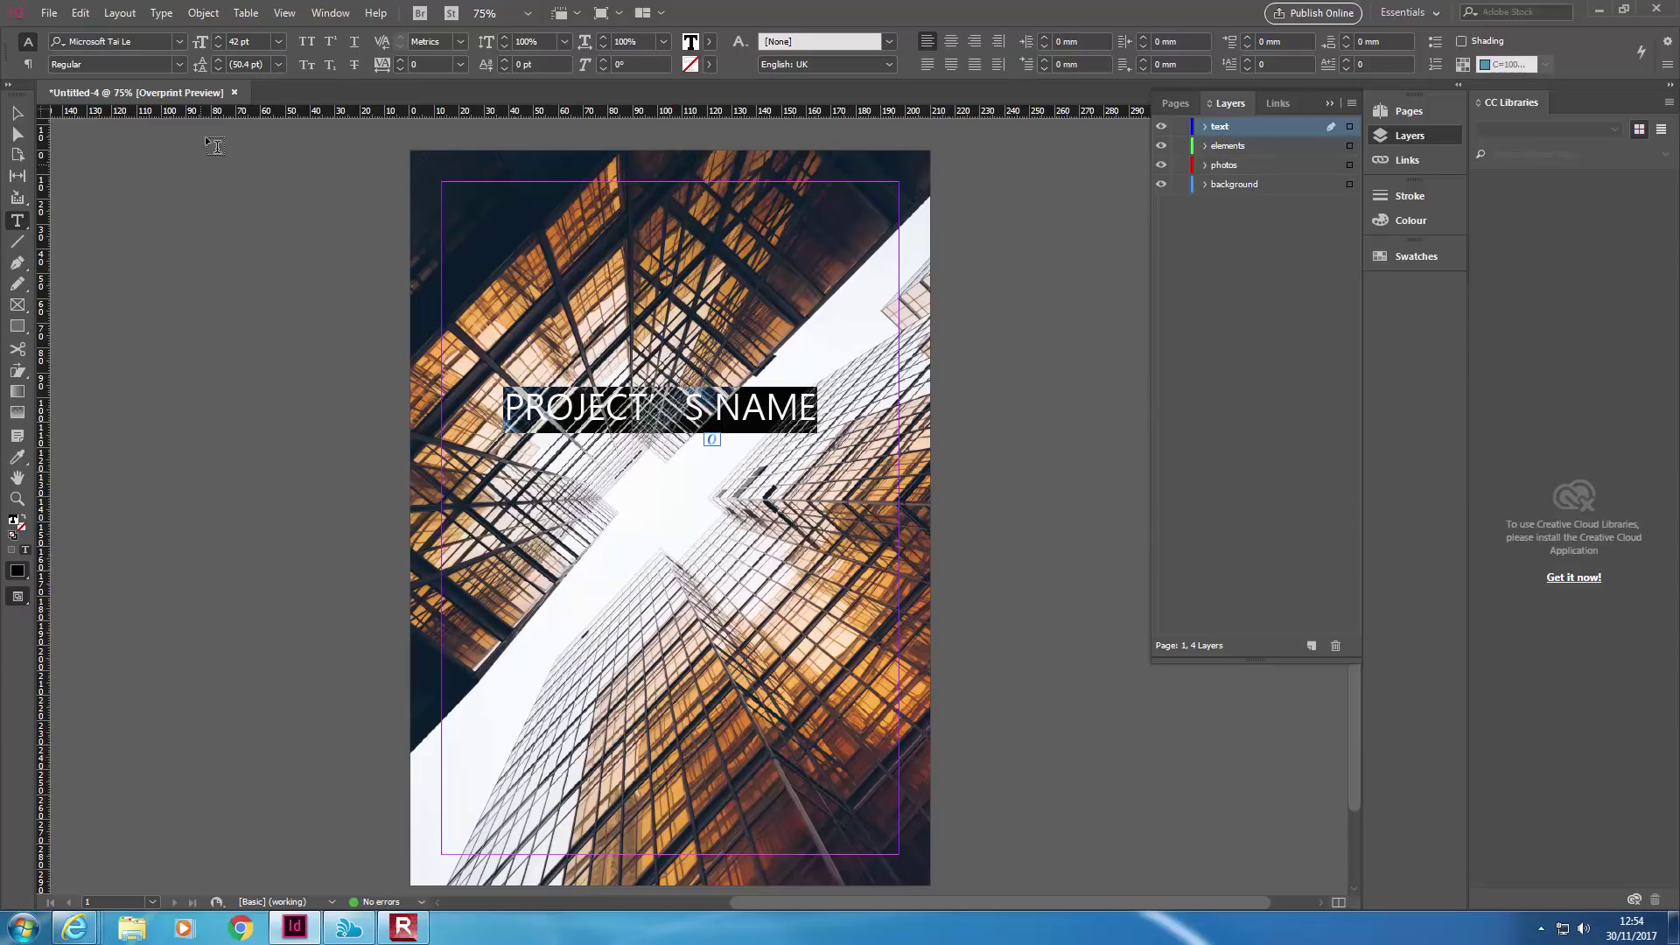
pyautogui.click(179, 41)
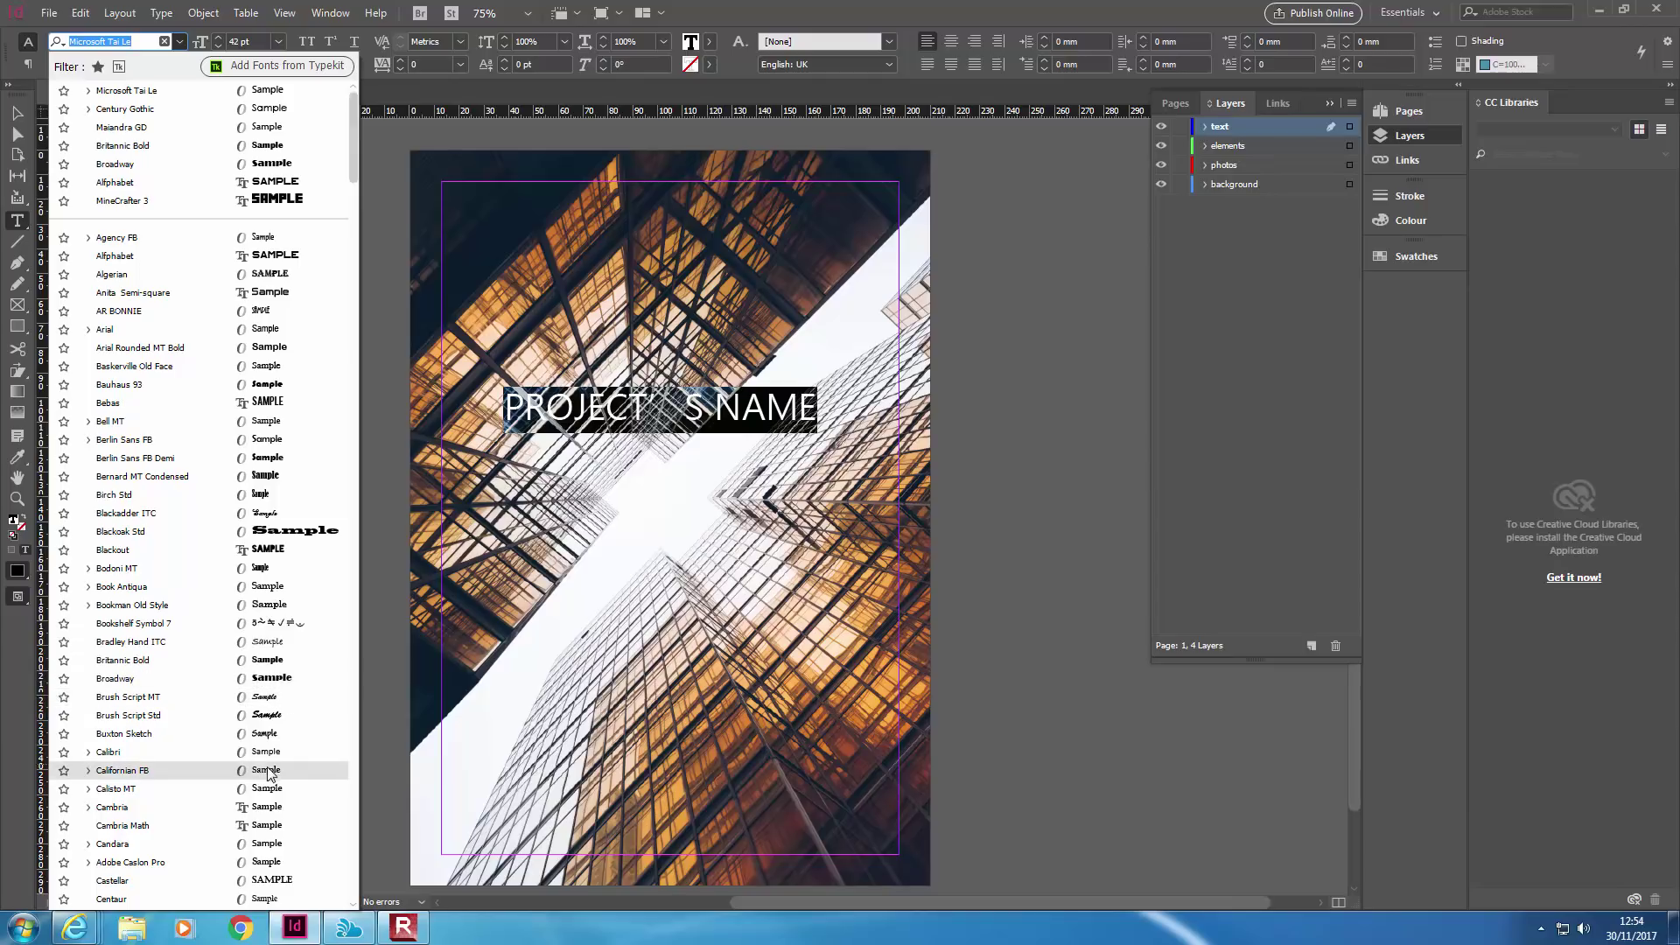
pyautogui.click(293, 753)
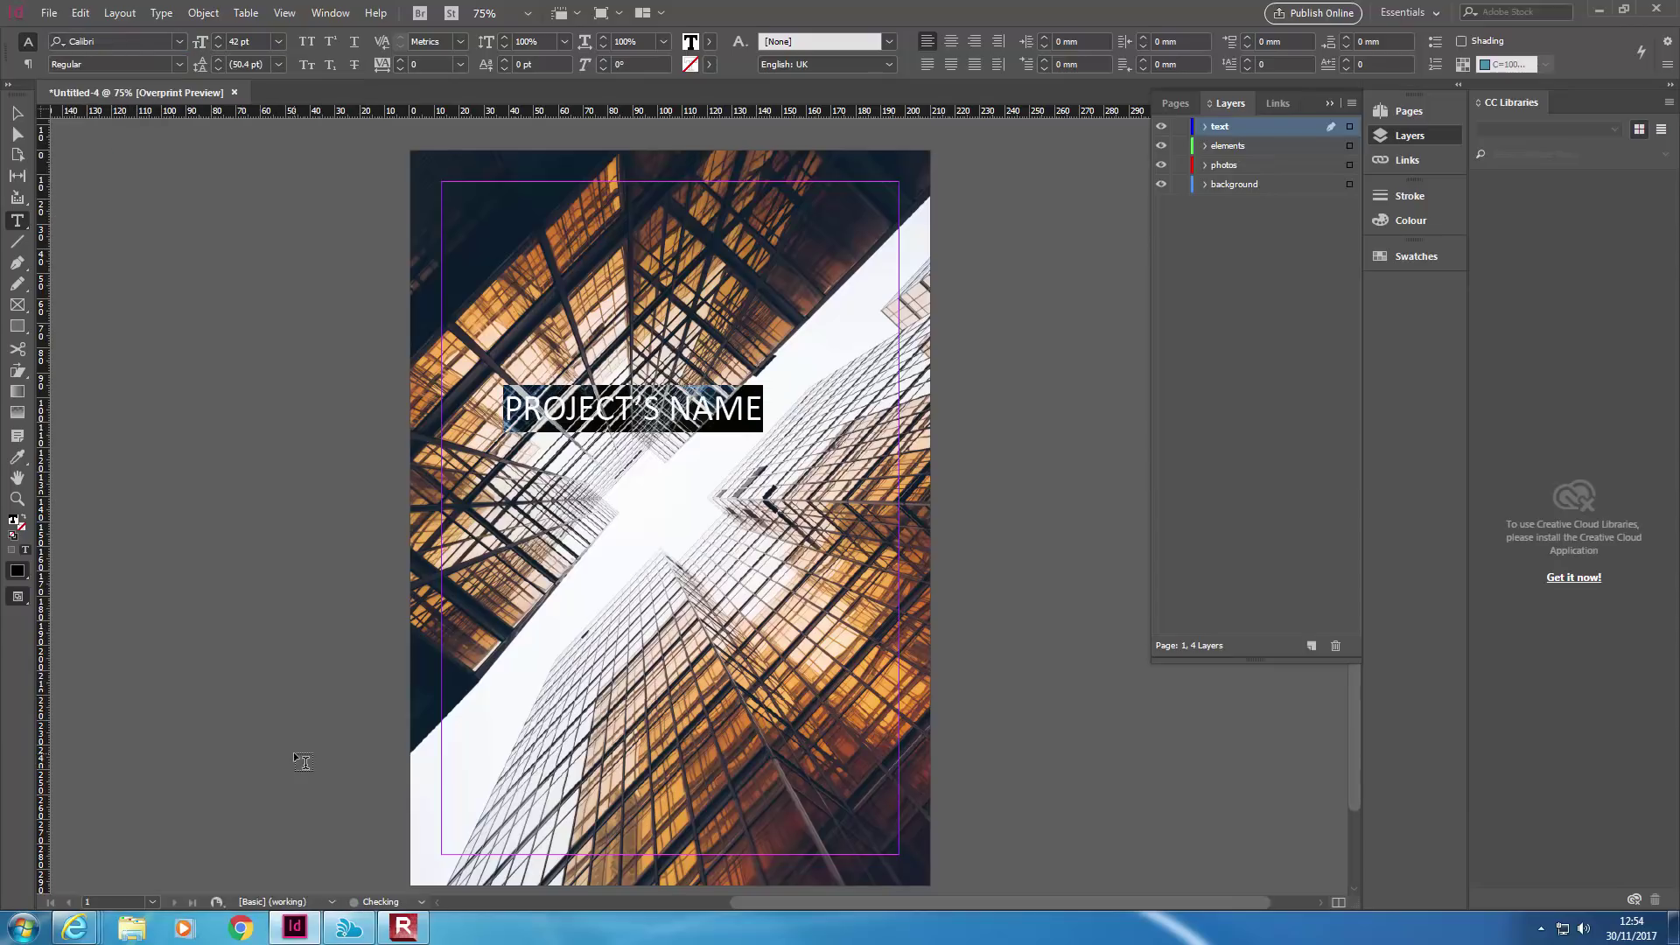
pyautogui.click(654, 416)
pyautogui.tripleClick(668, 407)
pyautogui.click(177, 64)
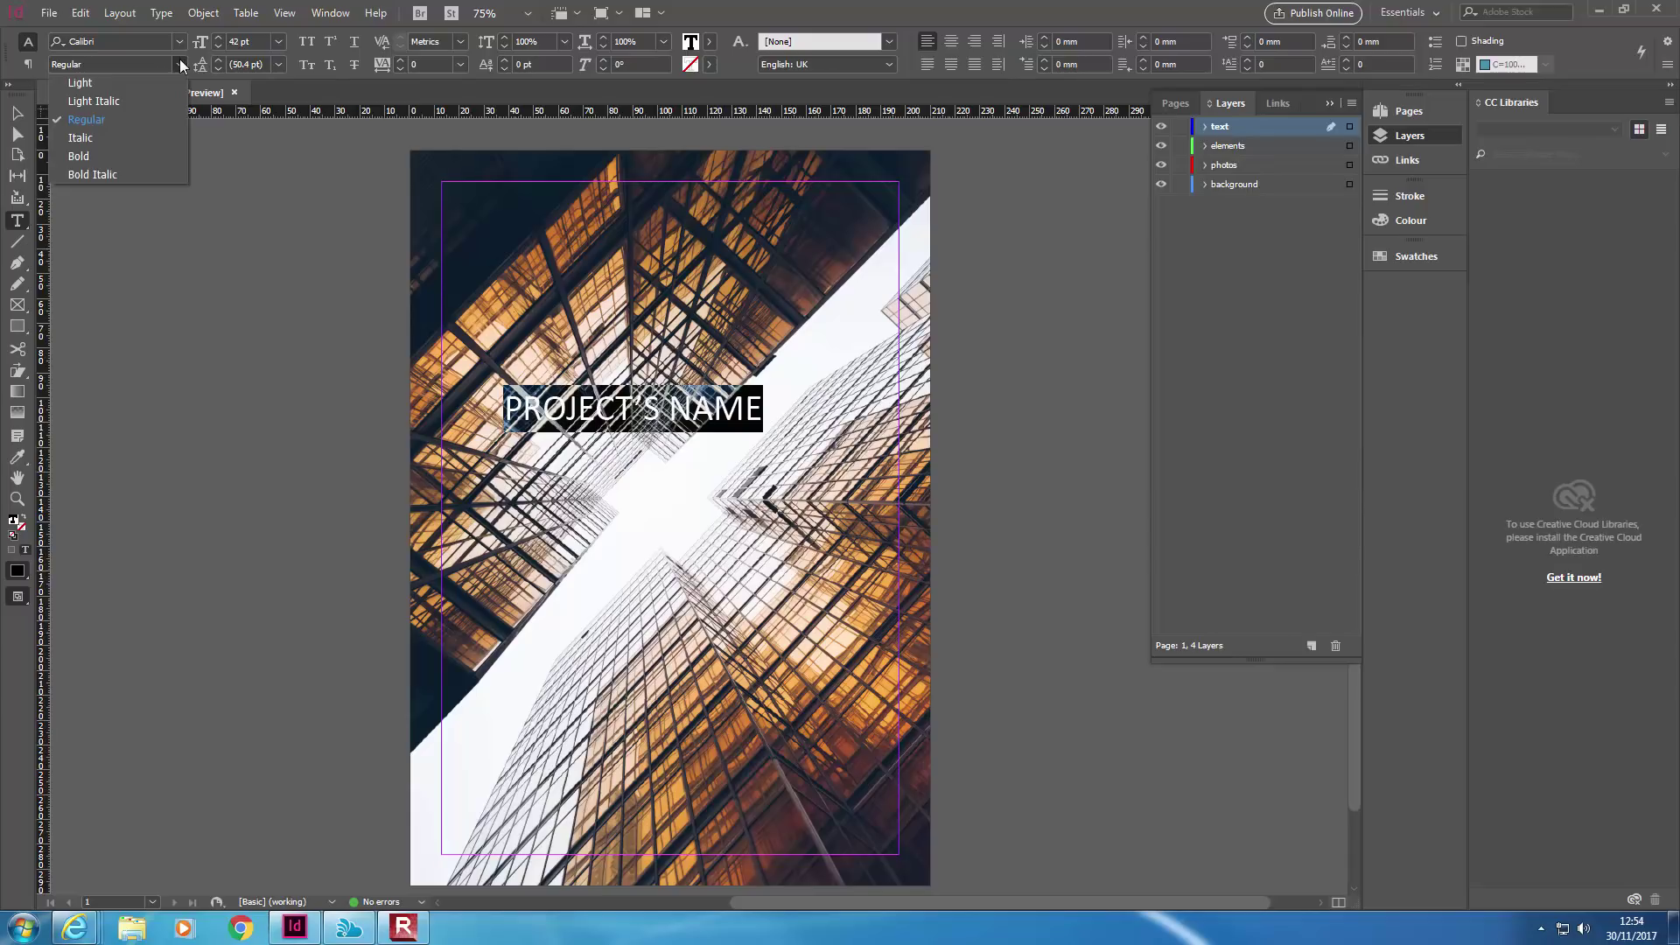
pyautogui.click(133, 159)
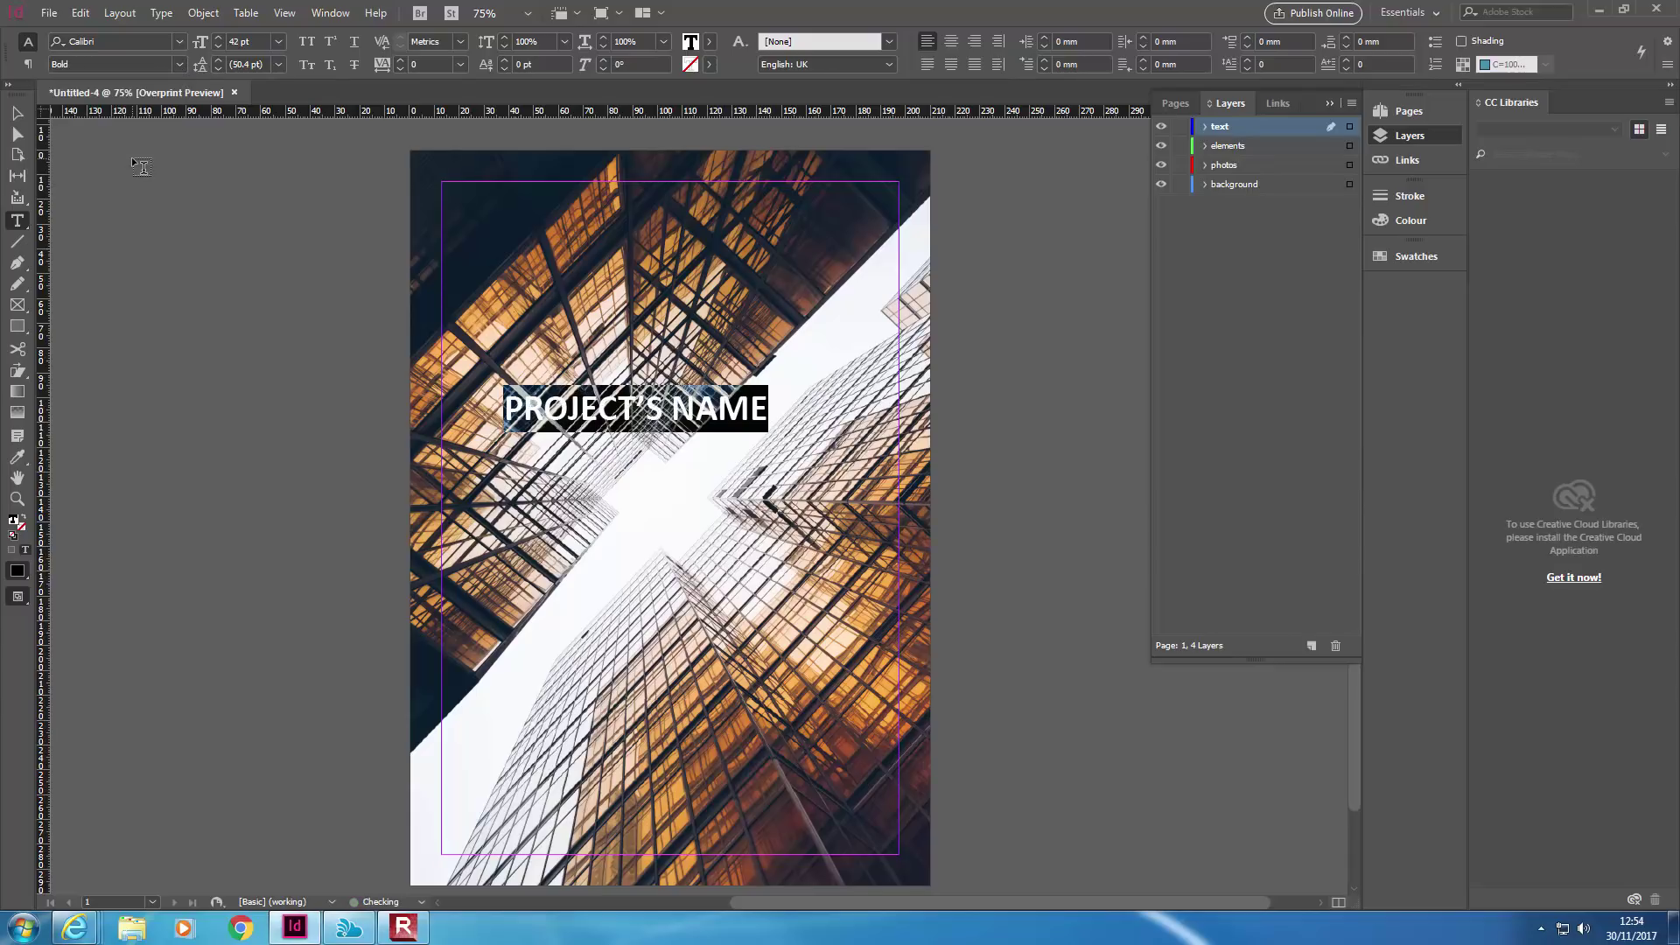
# Rotate the title frame about 46.5° and place it along the white diagonal strip, at about X 136 mm, Y 138 mm
pyautogui.click(17, 115)
pyautogui.moveTo(665, 406); pyautogui.dragTo(707, 513)
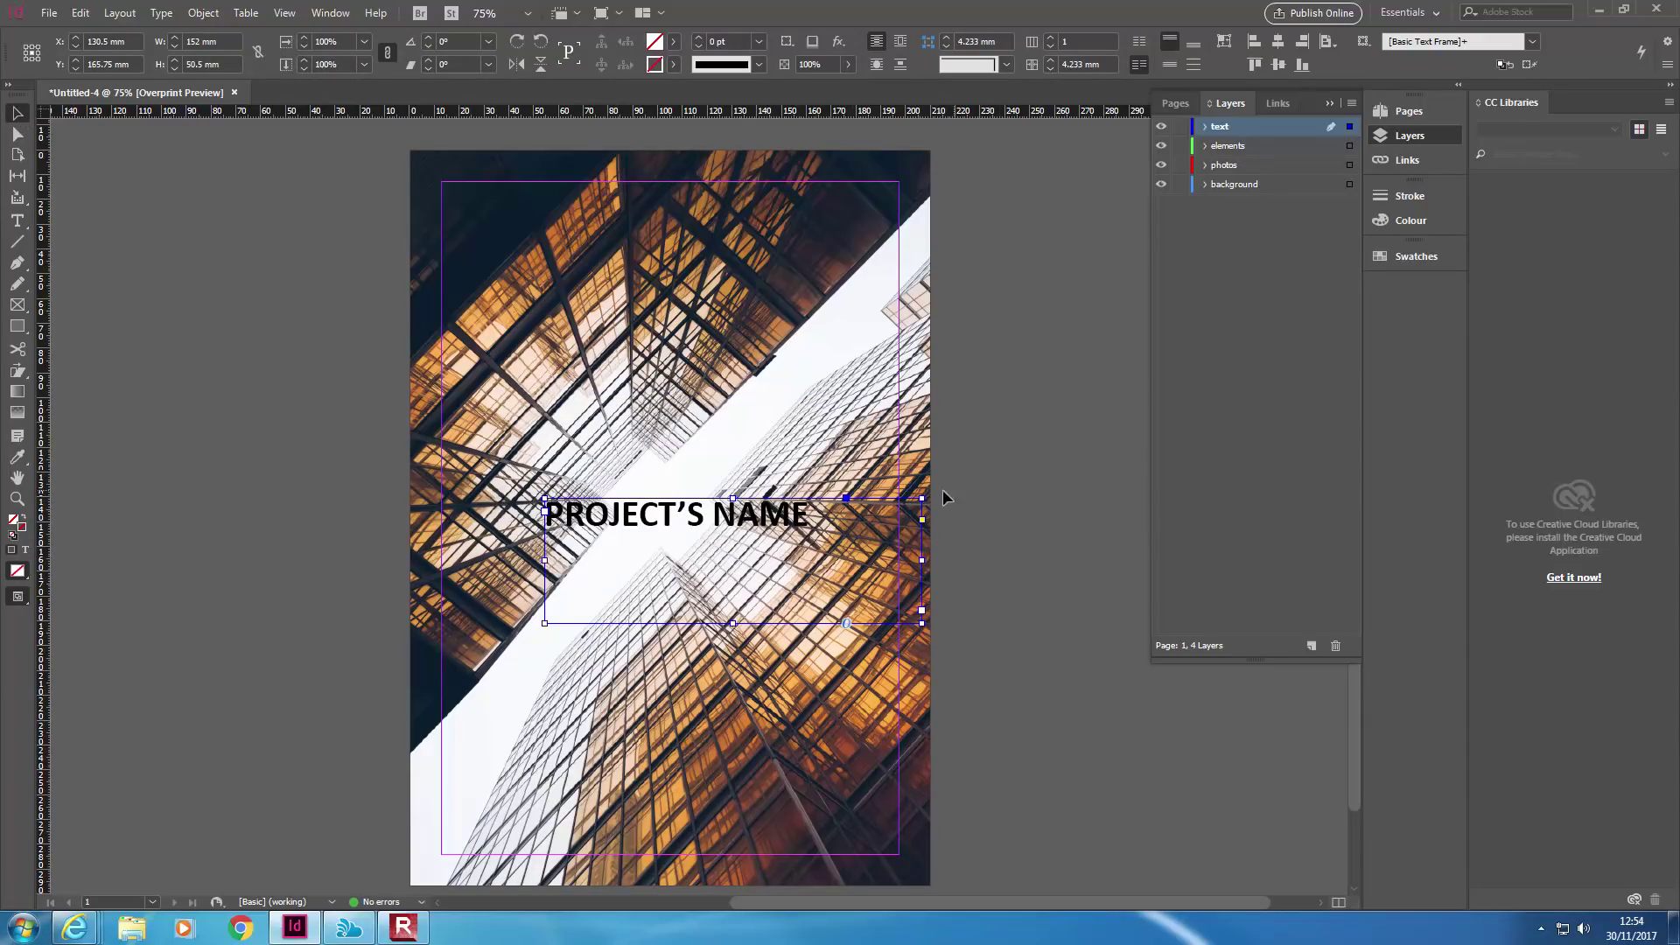
pyautogui.moveTo(926, 496); pyautogui.dragTo(828, 346)
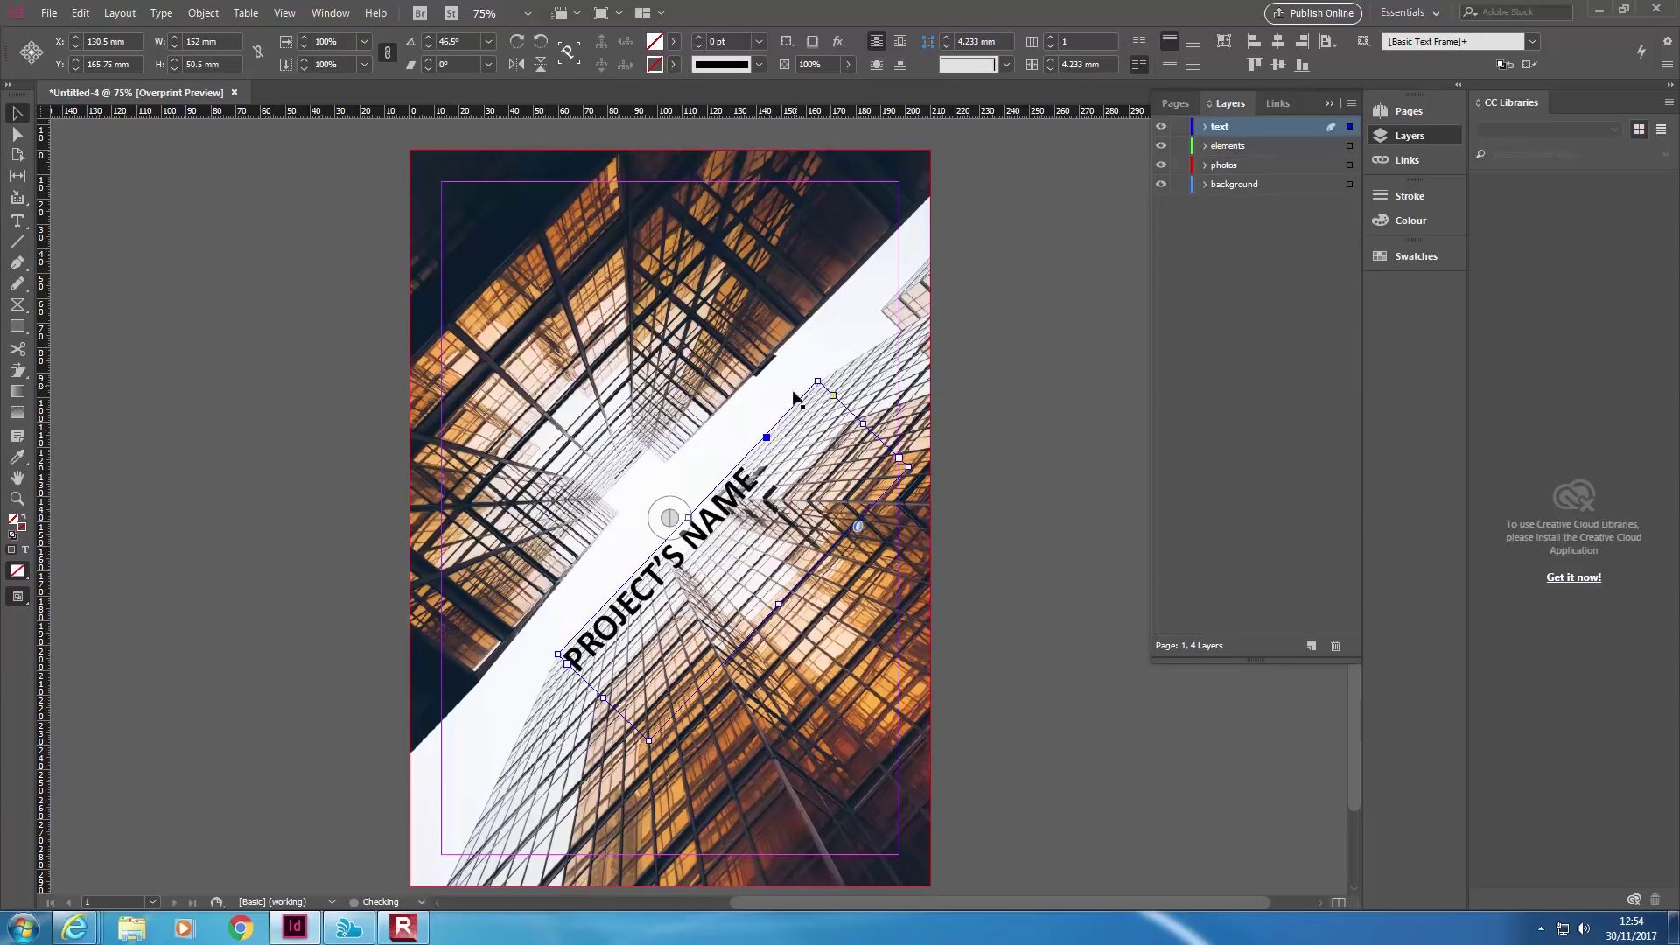
pyautogui.moveTo(745, 443); pyautogui.dragTo(722, 460)
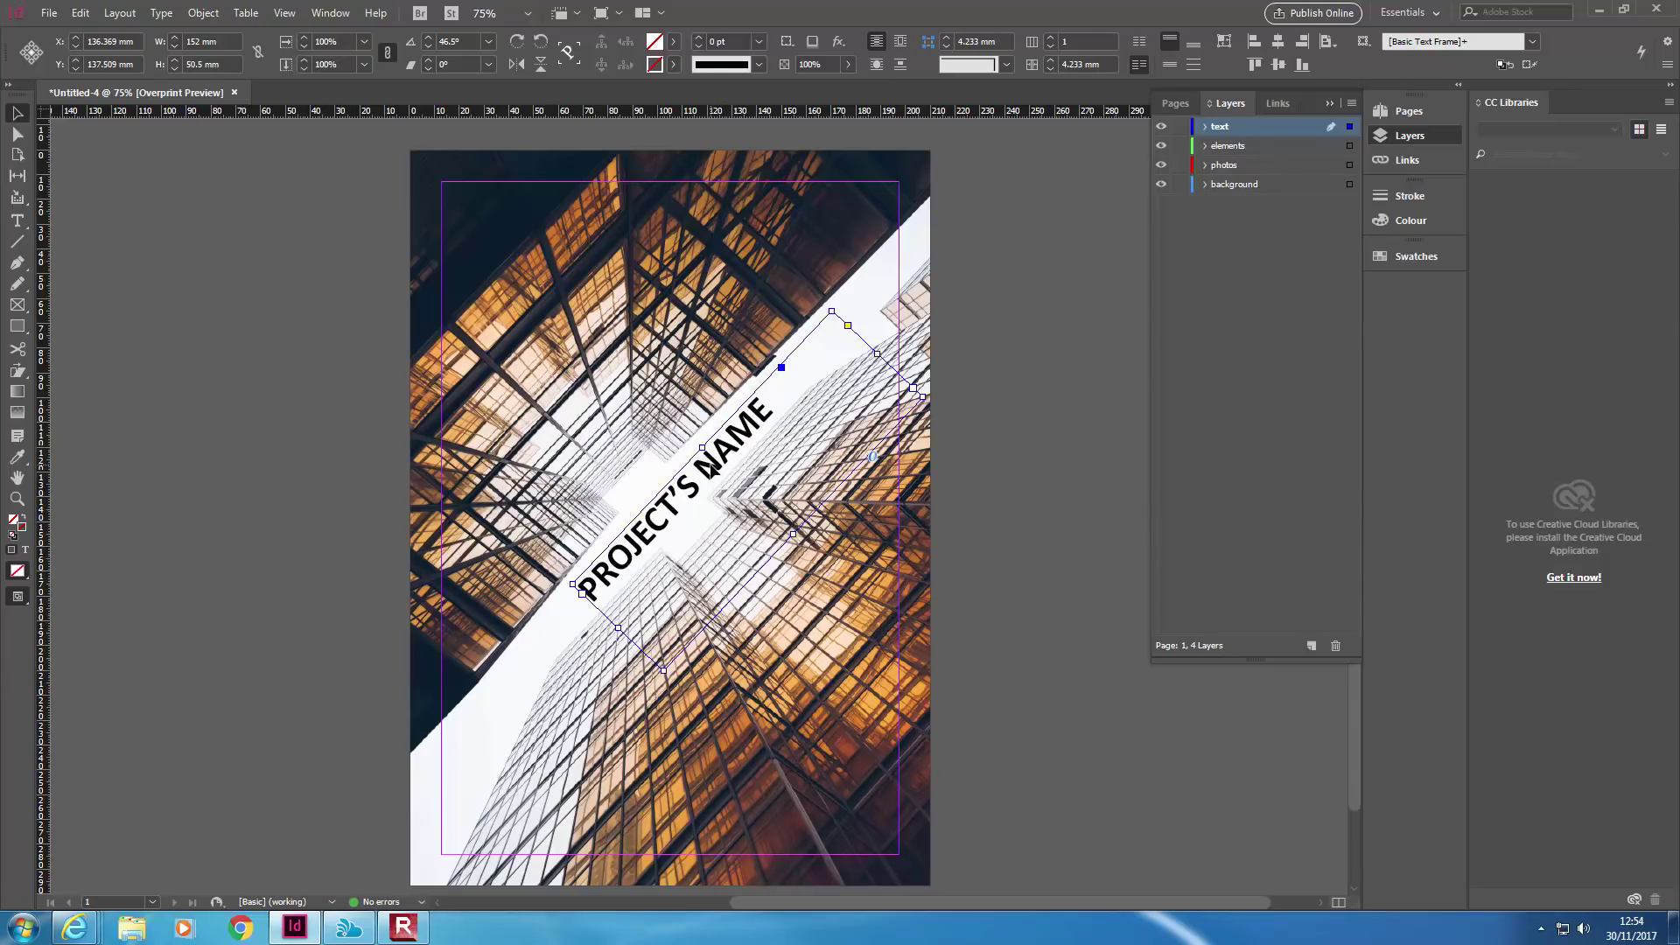
# Set the tracking of the whole title to 250
pyautogui.doubleClick(713, 470)
pyautogui.moveTo(775, 403); pyautogui.dragTo(571, 571)
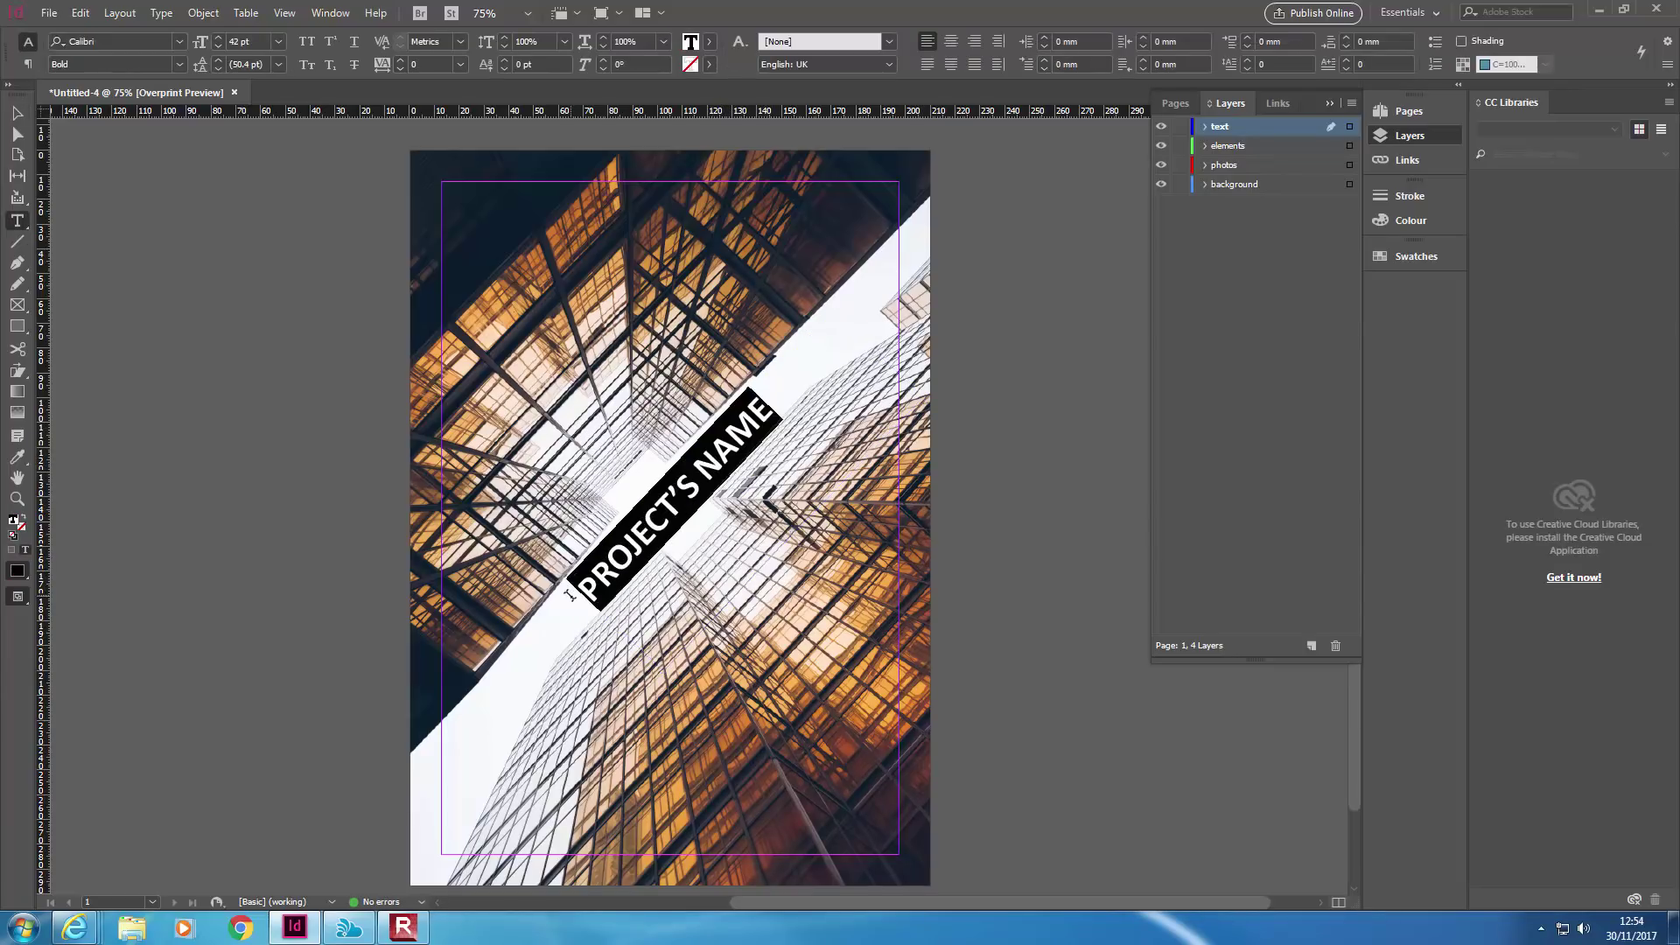
pyautogui.click(619, 506)
pyautogui.click(658, 514)
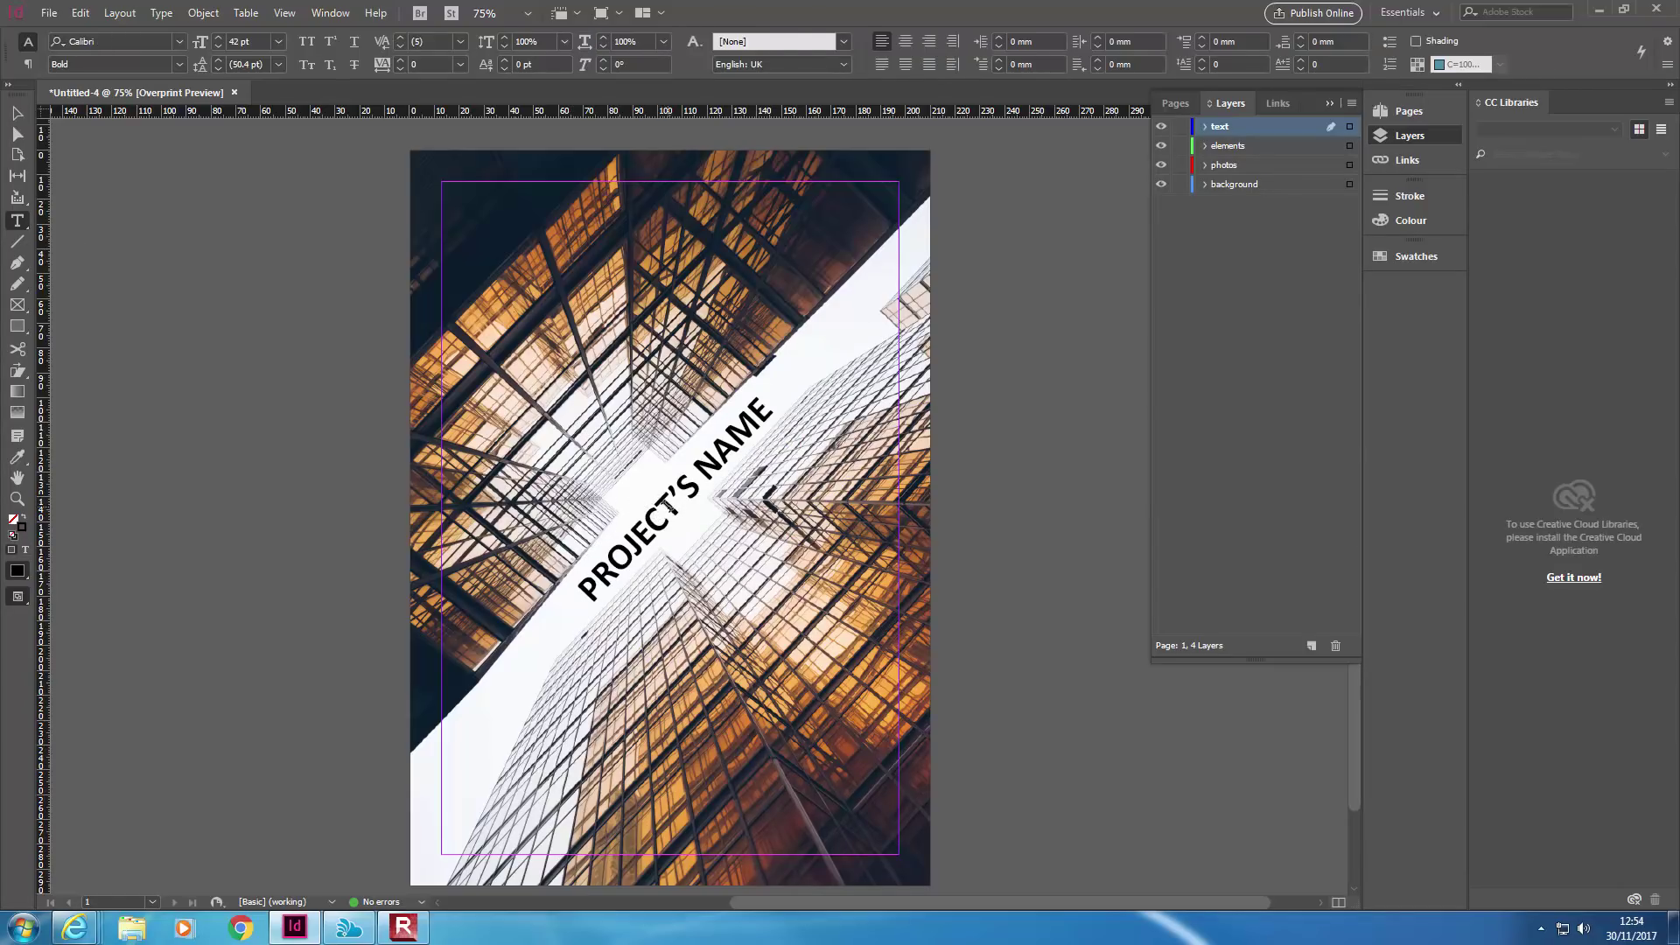
pyautogui.hotkey('ctrl', 'a')
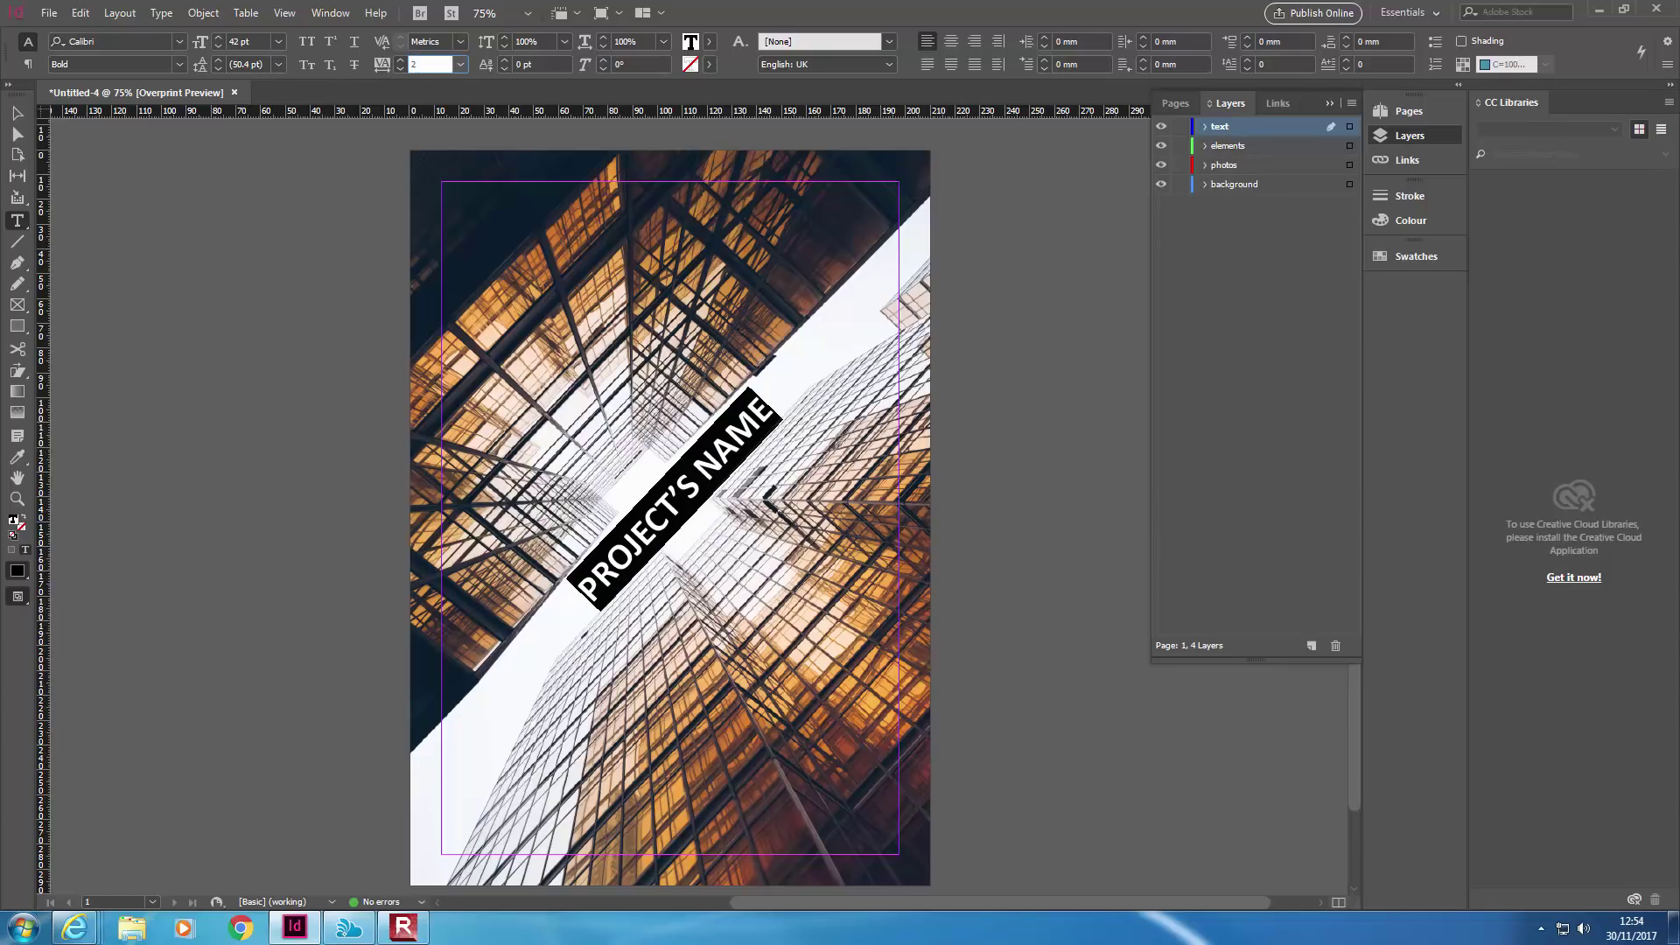
pyautogui.press('Return')
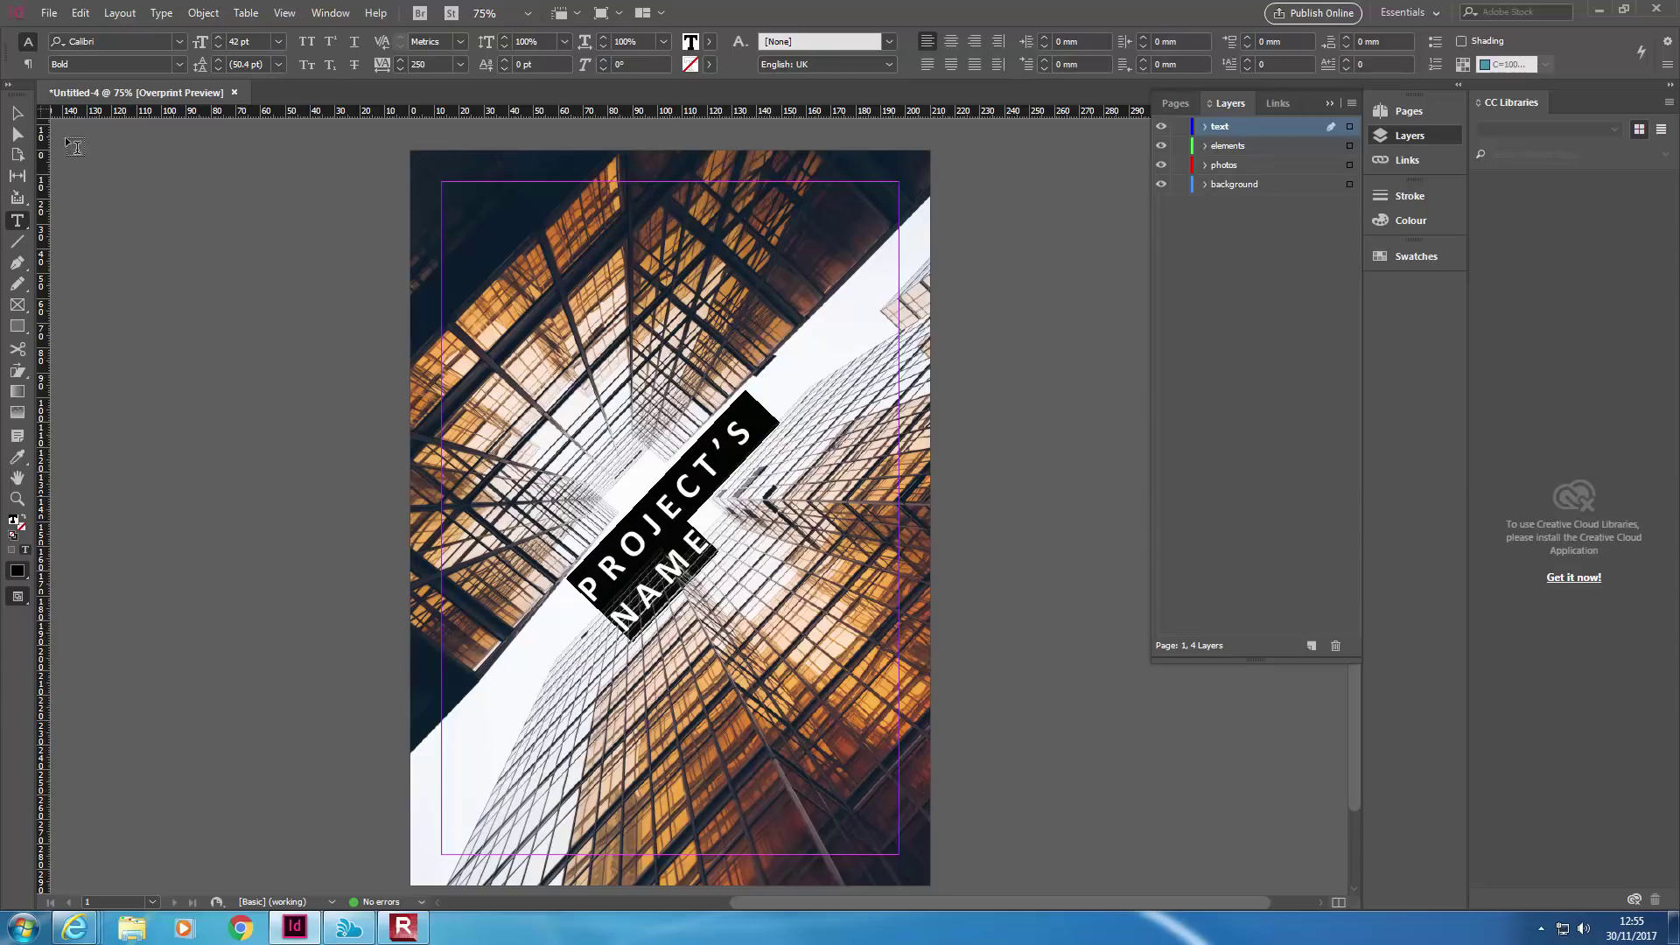
# Widen the title frame to about 246 mm and shift it down the diagonal to about X 145 mm, Y 128 mm
pyautogui.click(17, 114)
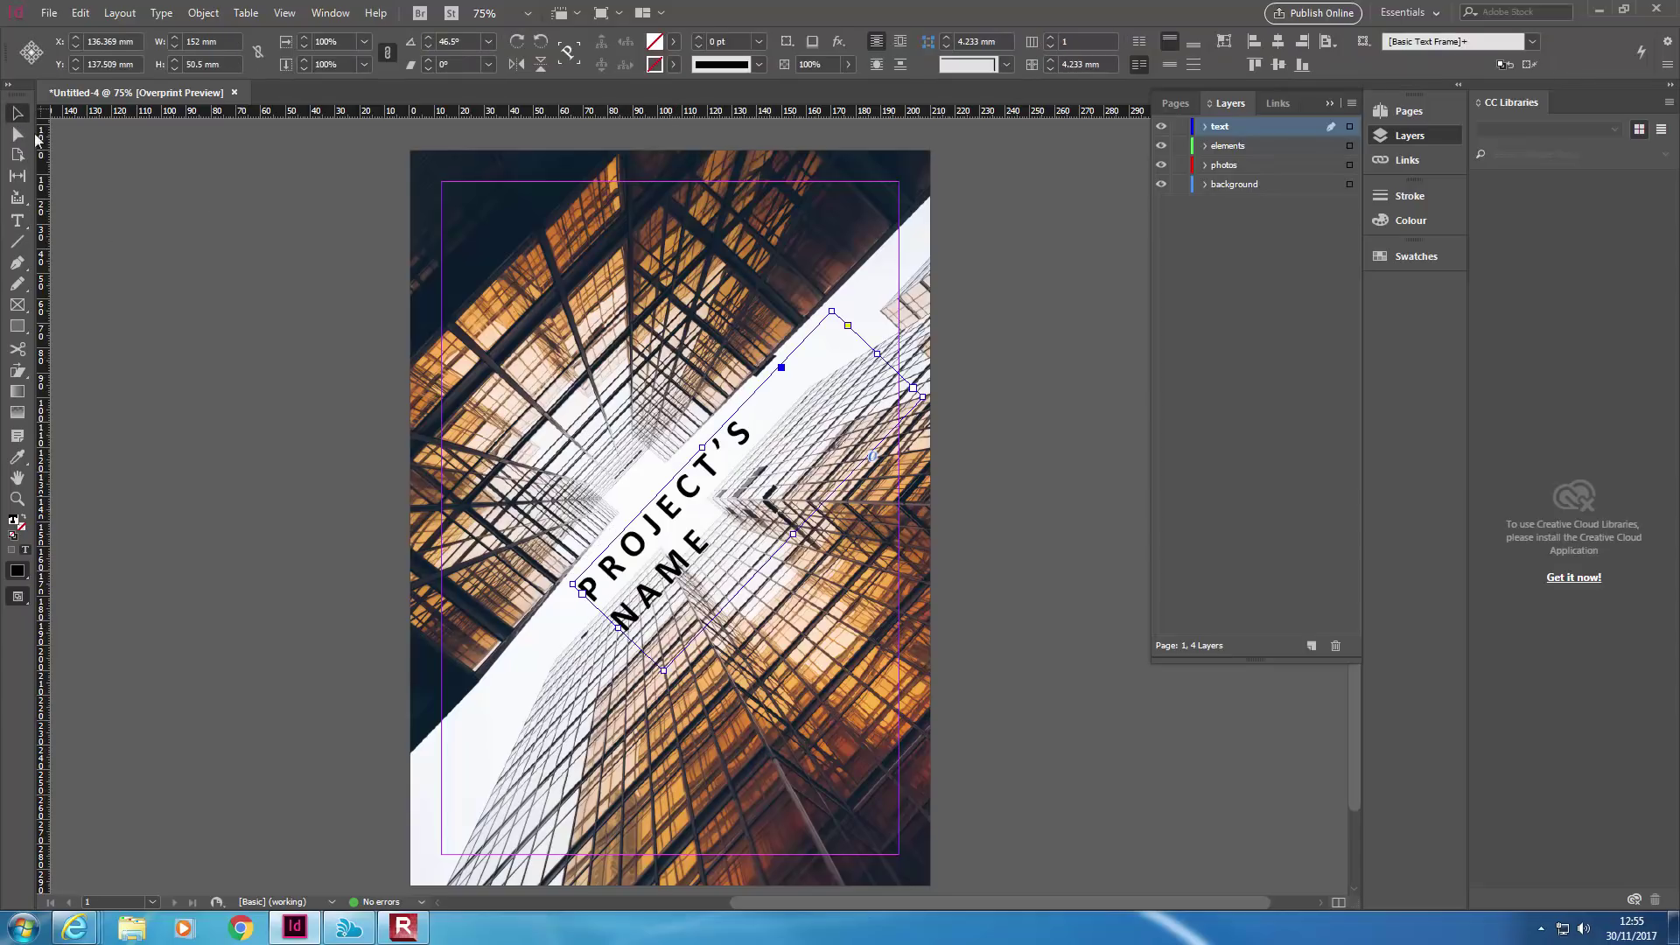
pyautogui.moveTo(875, 353); pyautogui.dragTo(1038, 183)
pyautogui.moveTo(754, 432); pyautogui.dragTo(684, 497)
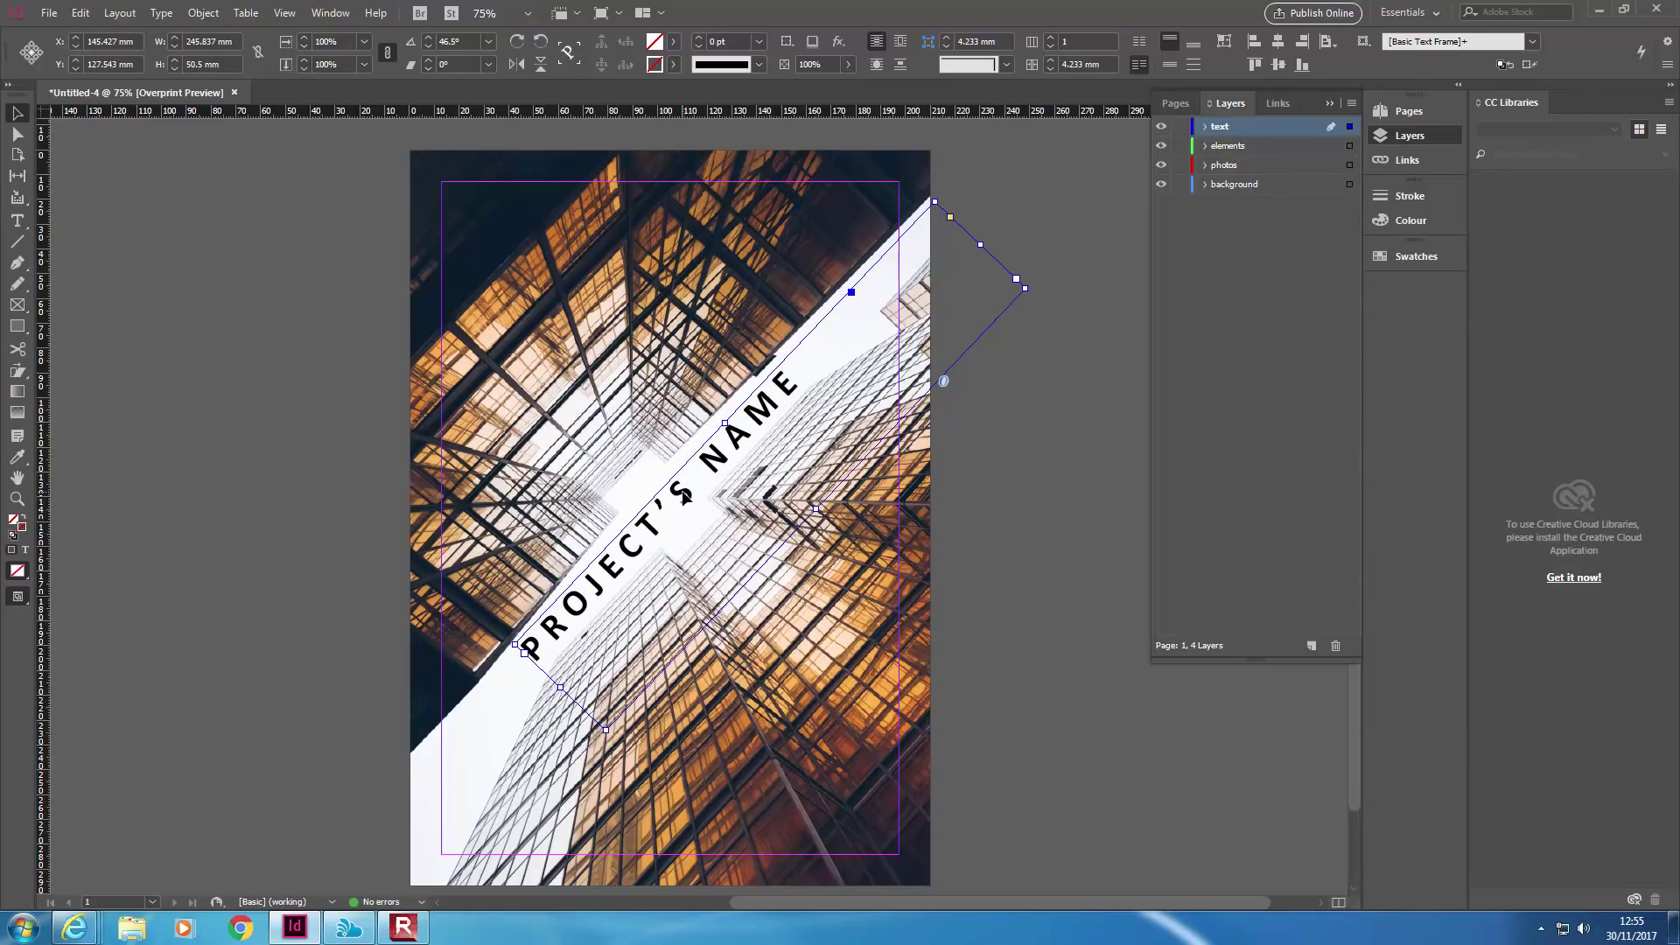
# Reduce the size of the whole title text to 35 pt
pyautogui.doubleClick(684, 497)
pyautogui.hotkey('ctrl', 'a')
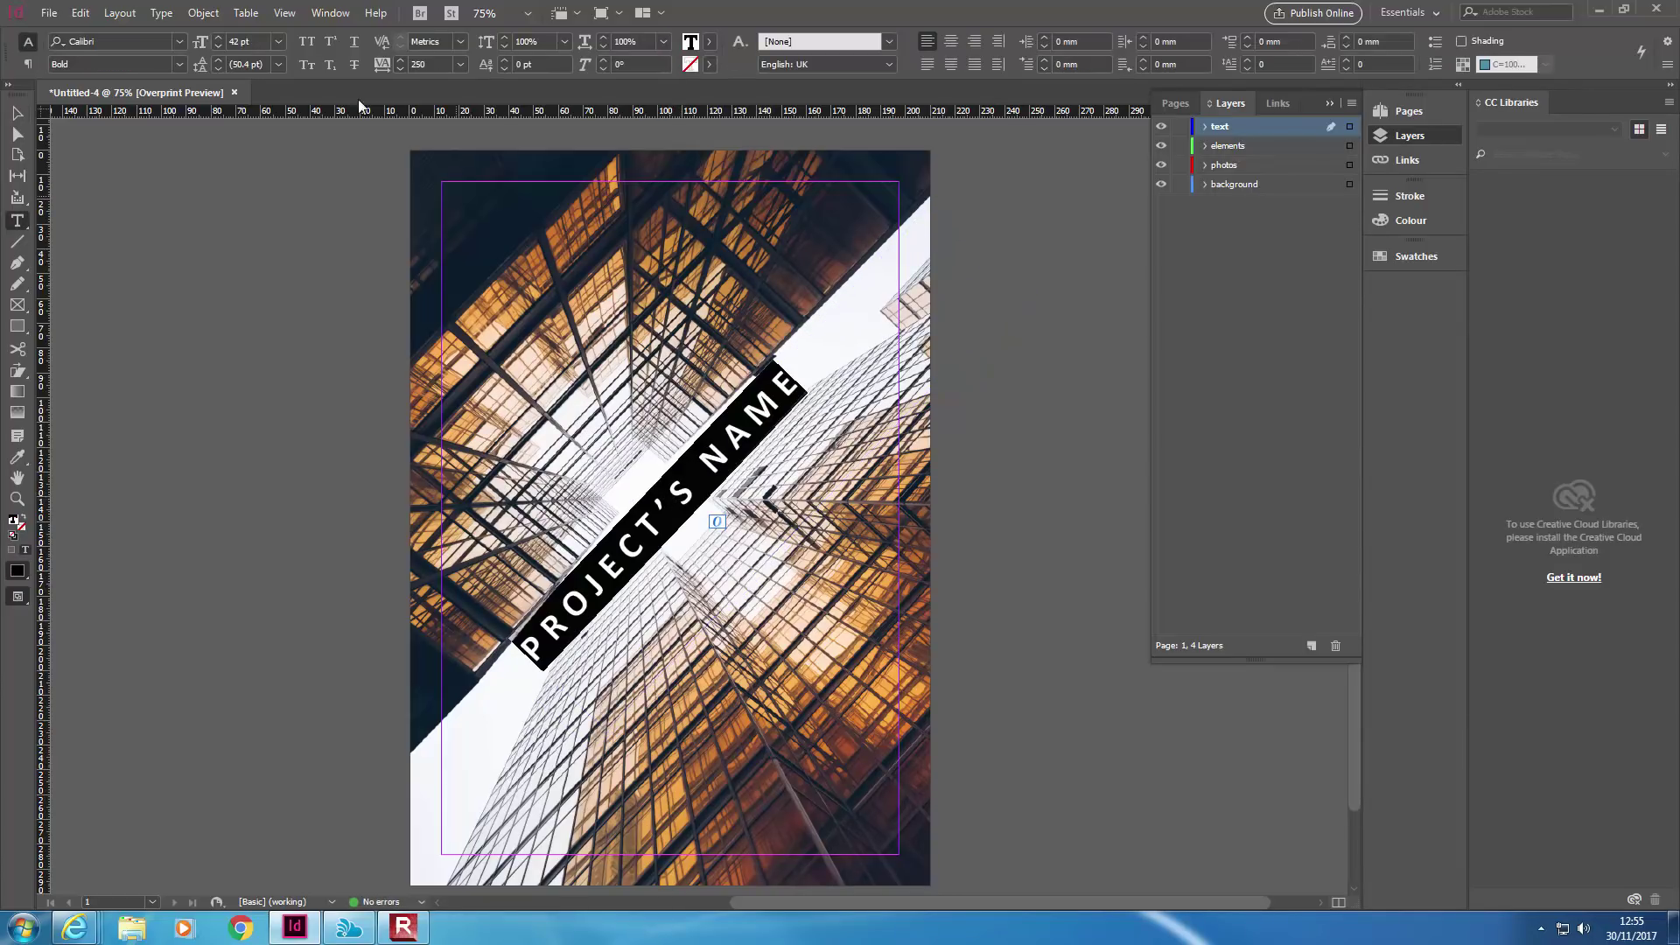
pyautogui.click(220, 45)
pyautogui.click(219, 45)
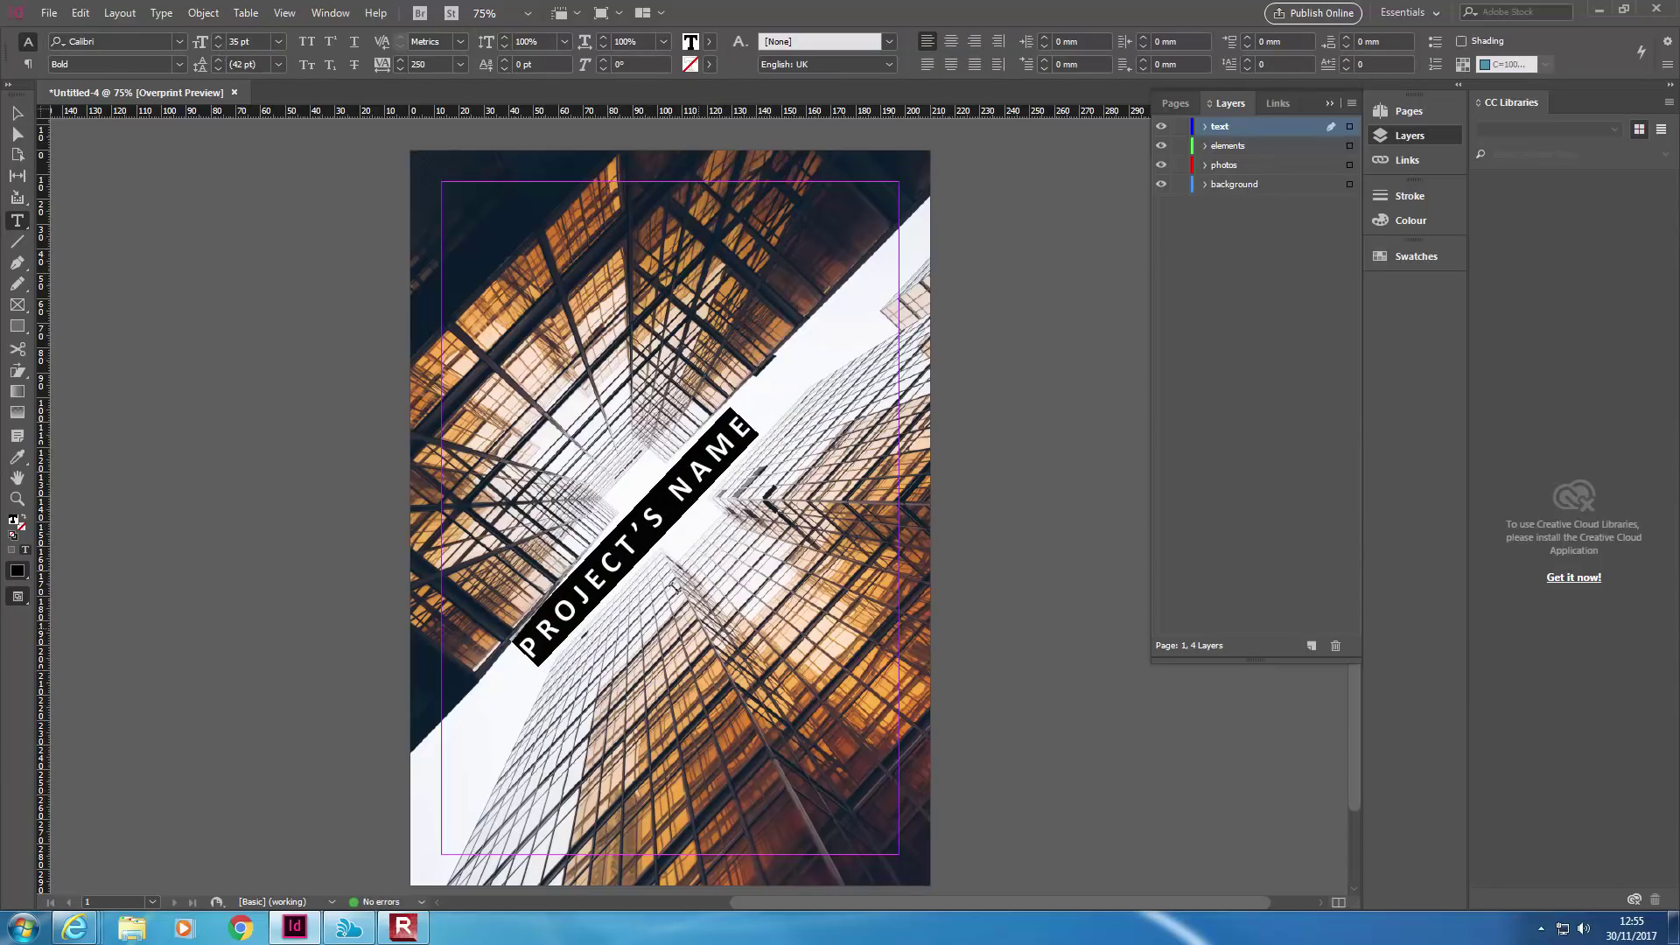
# Recolour the title text with a dark tone sampled from the cover photo and shift its frame slightly up the diagonal strip
pyautogui.click(16, 458)
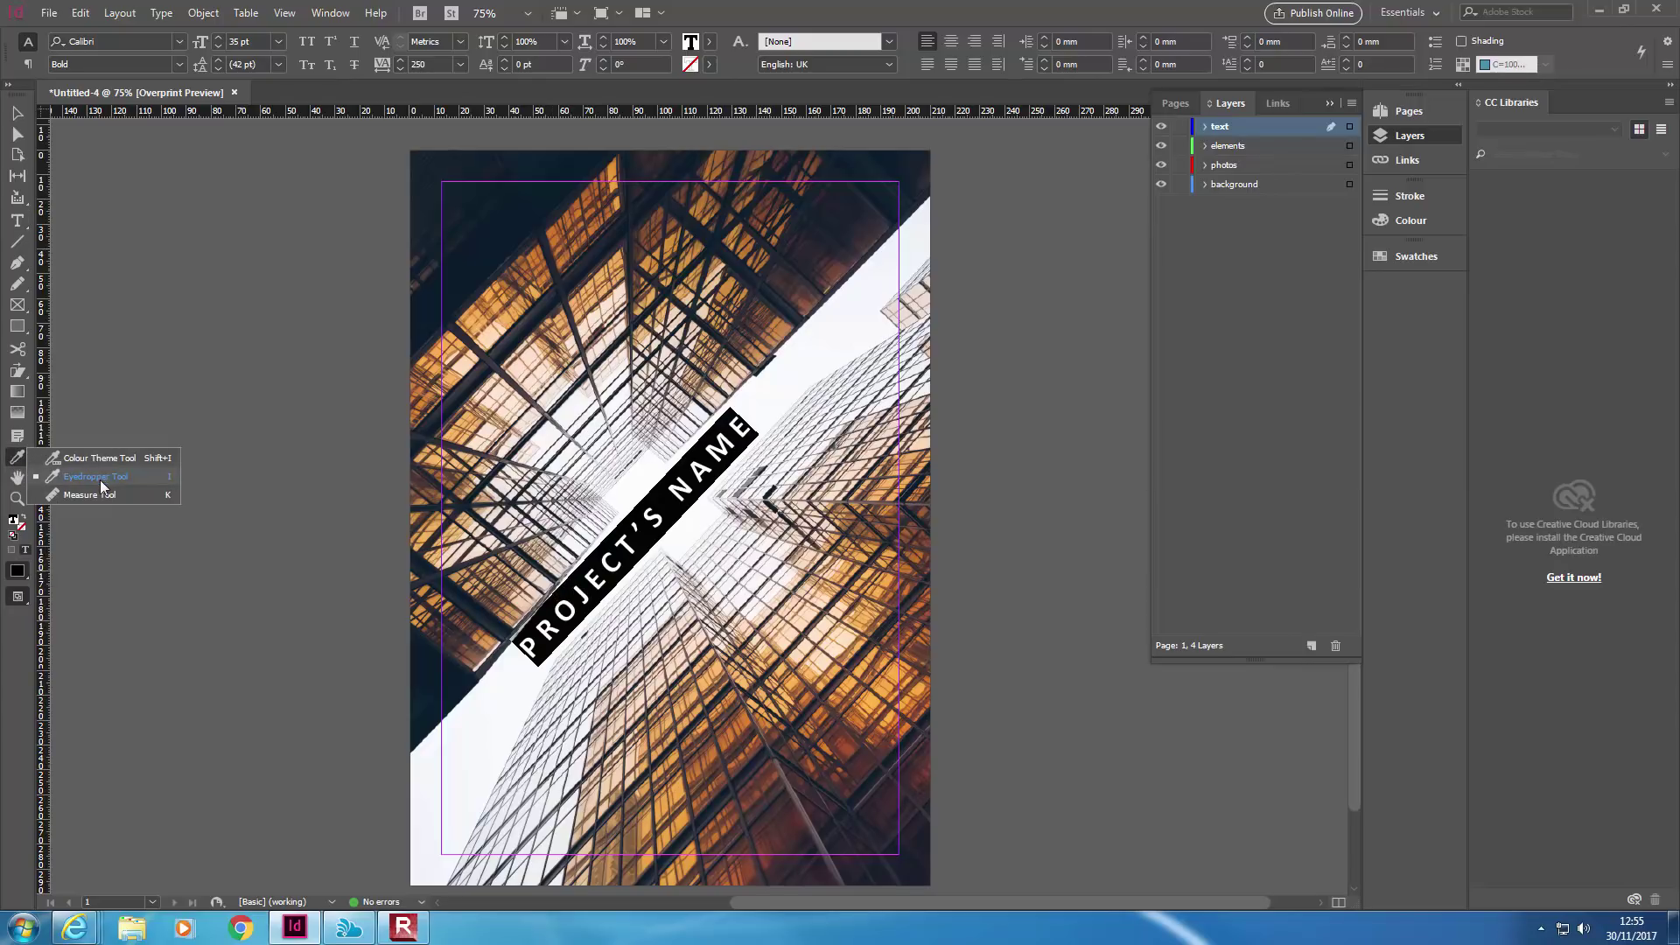
pyautogui.click(94, 476)
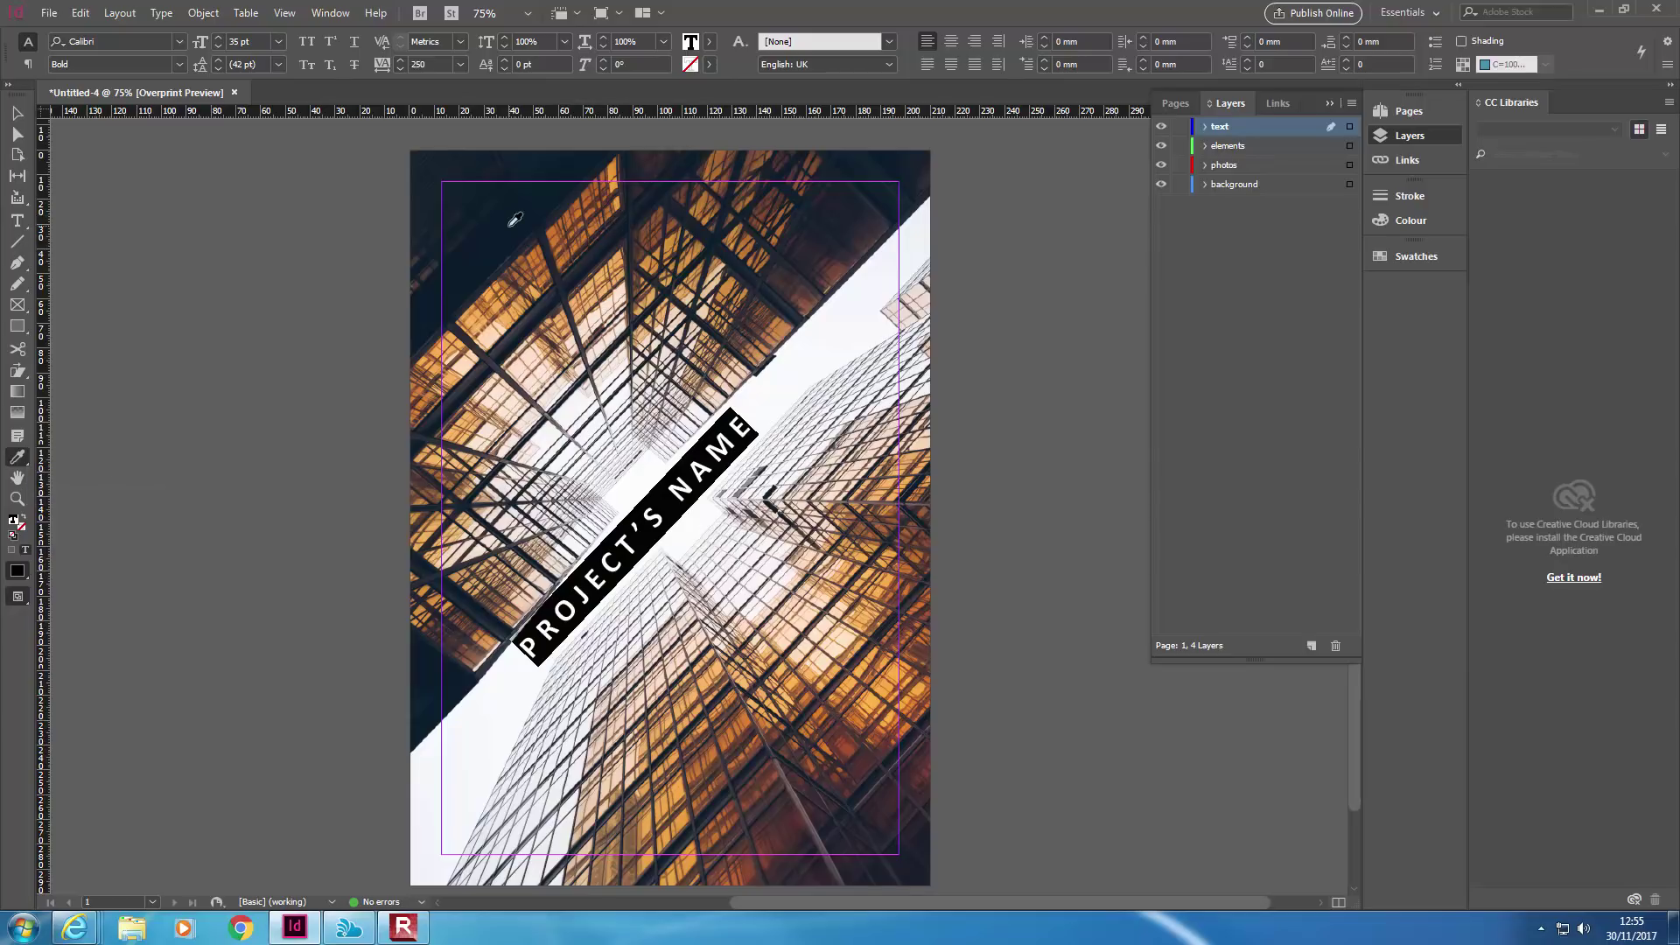
pyautogui.click(793, 269)
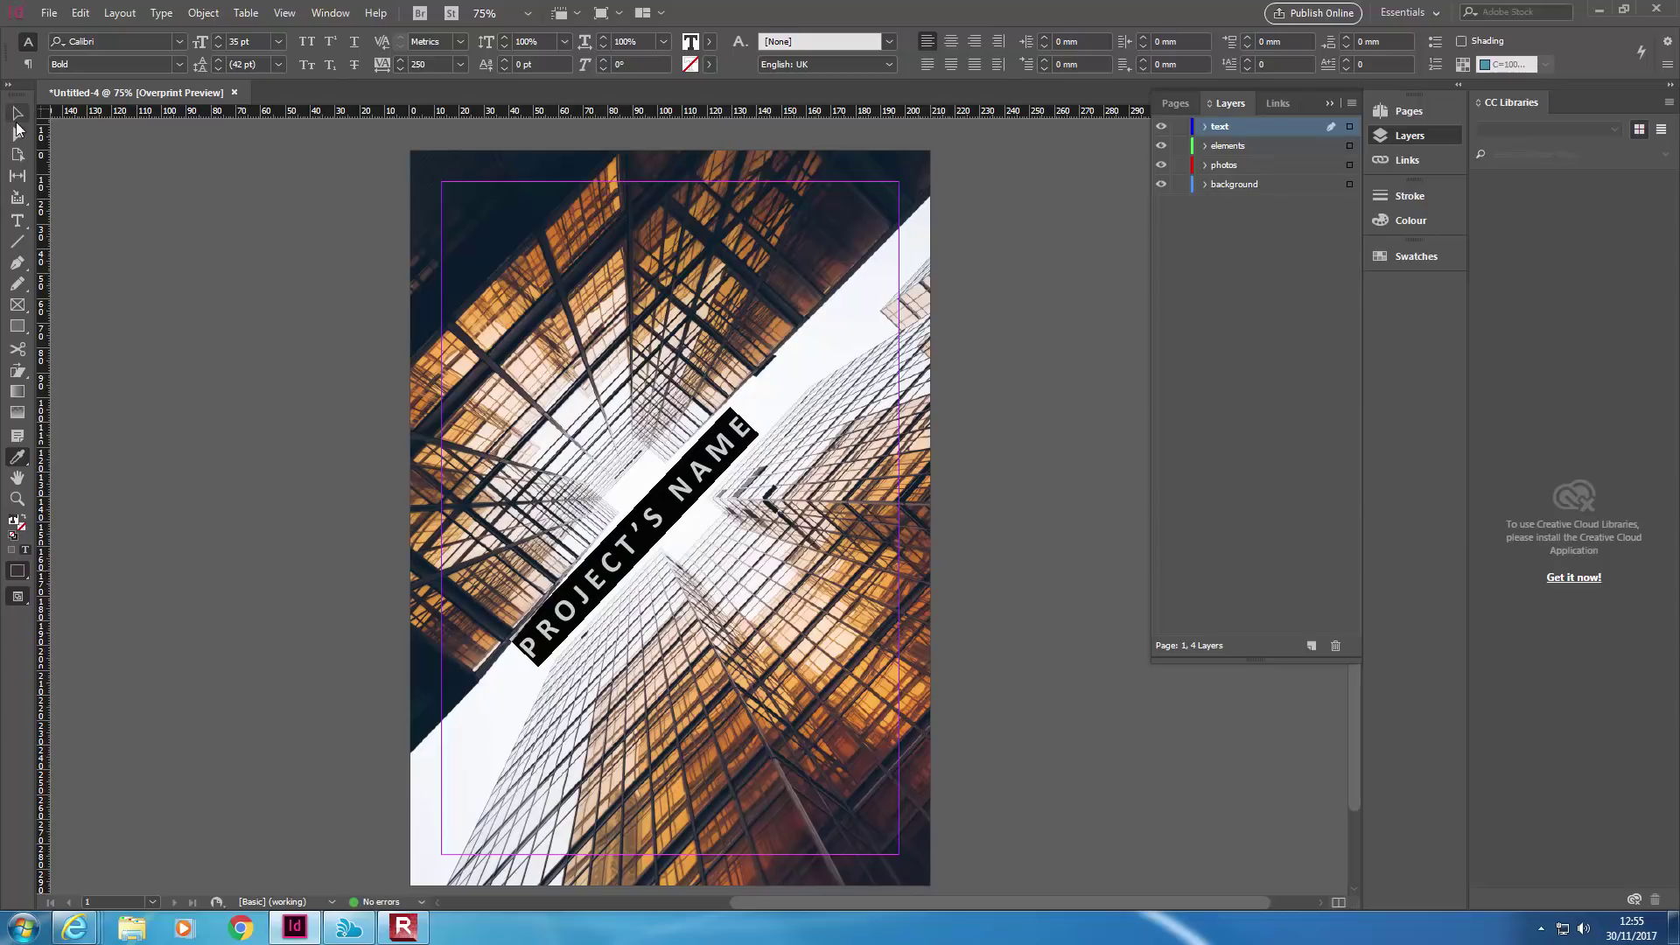
pyautogui.click(732, 521)
pyautogui.moveTo(668, 508); pyautogui.dragTo(703, 482)
pyautogui.click(969, 491)
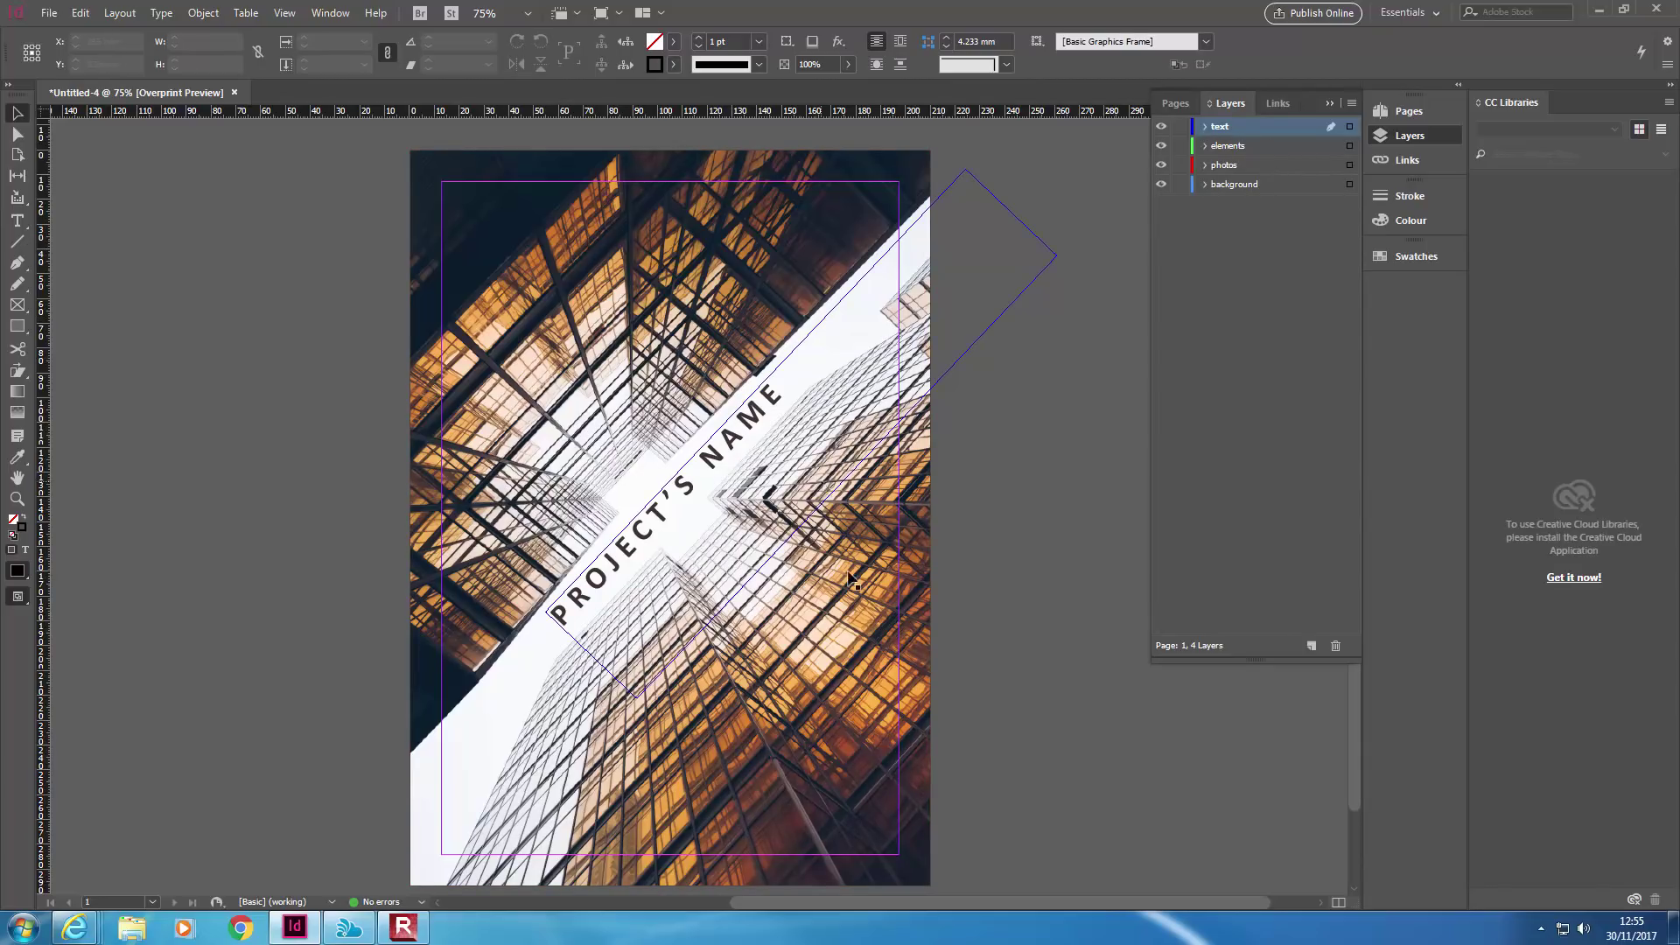
# On the elements layer, draw a rectangle about 77 × 17 mm near the bottom of the cover, ending at the page's right edge
pyautogui.click(1263, 147)
pyautogui.doubleClick(1290, 147)
pyautogui.press('Return')
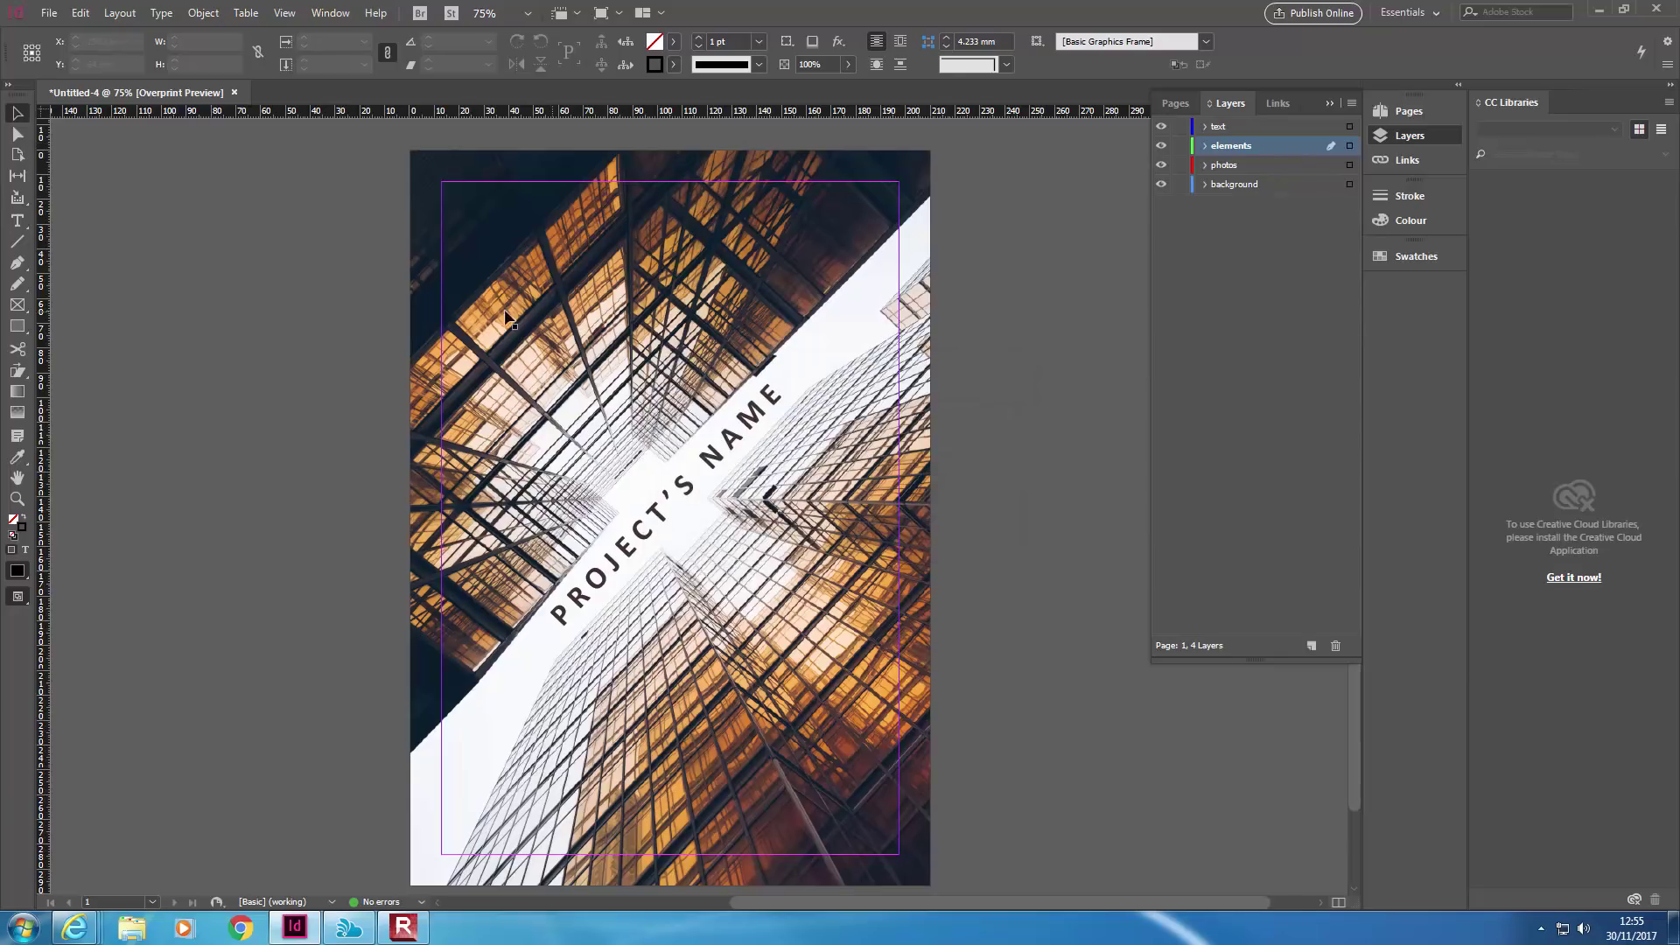
pyautogui.click(17, 325)
pyautogui.scroll(-1, 767, 724)
pyautogui.scroll(-1, 768, 724)
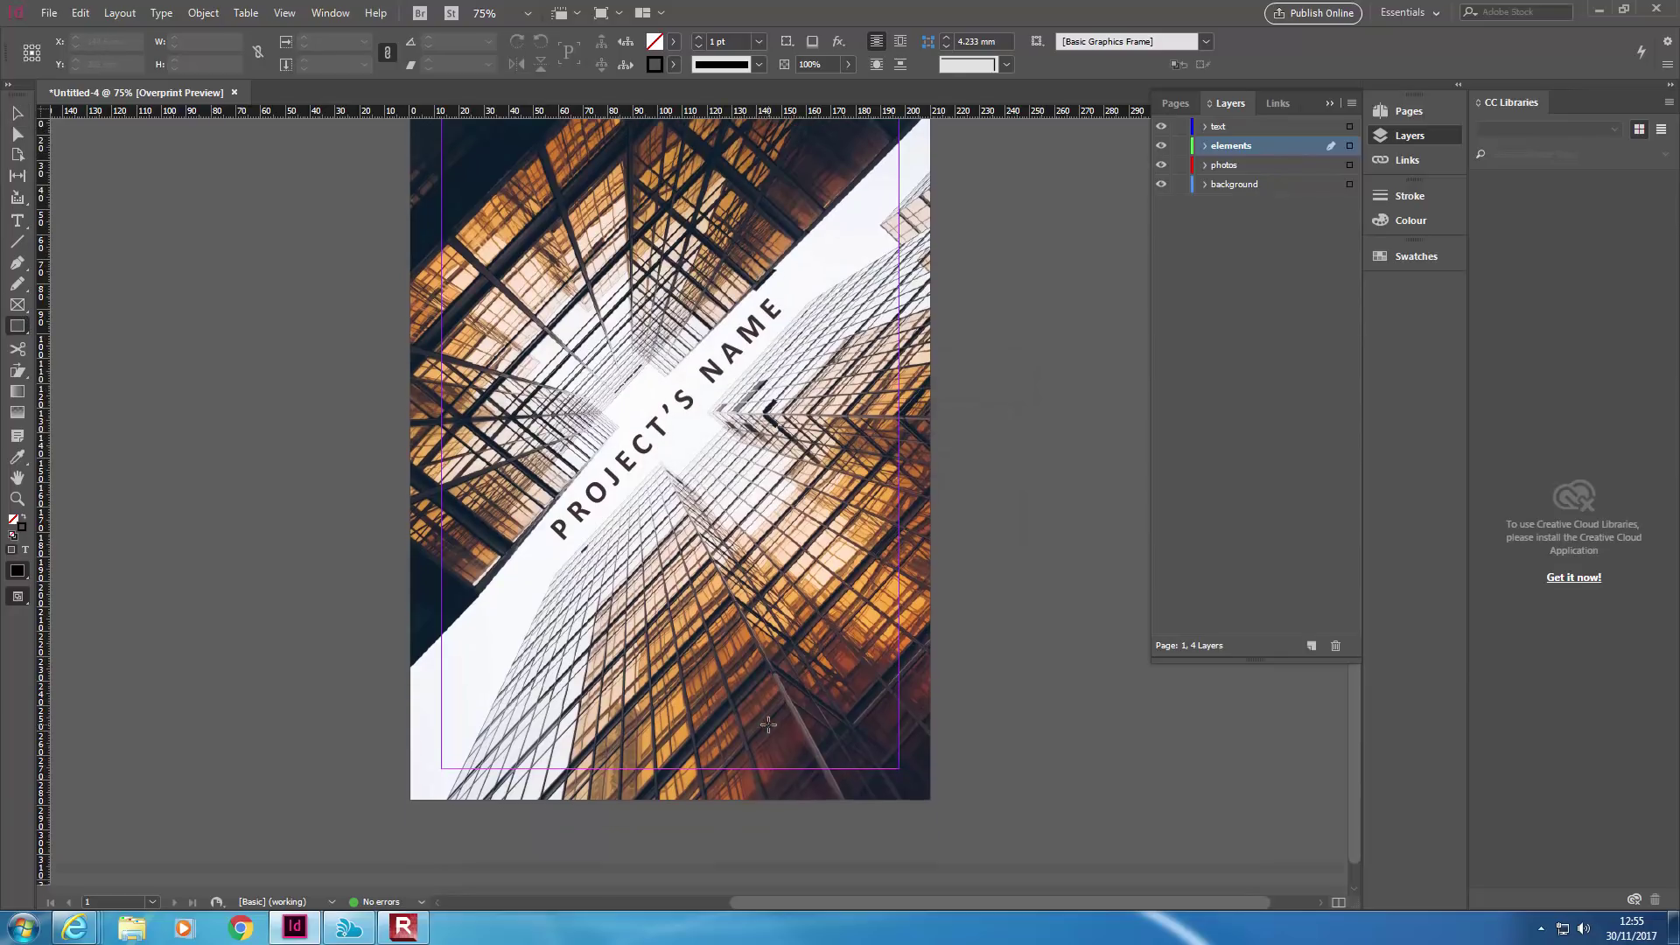
pyautogui.moveTo(929, 692)
pyautogui.mouseDown()
pyautogui.moveTo(758, 748)
pyautogui.moveTo(739, 732)
pyautogui.mouseUp()
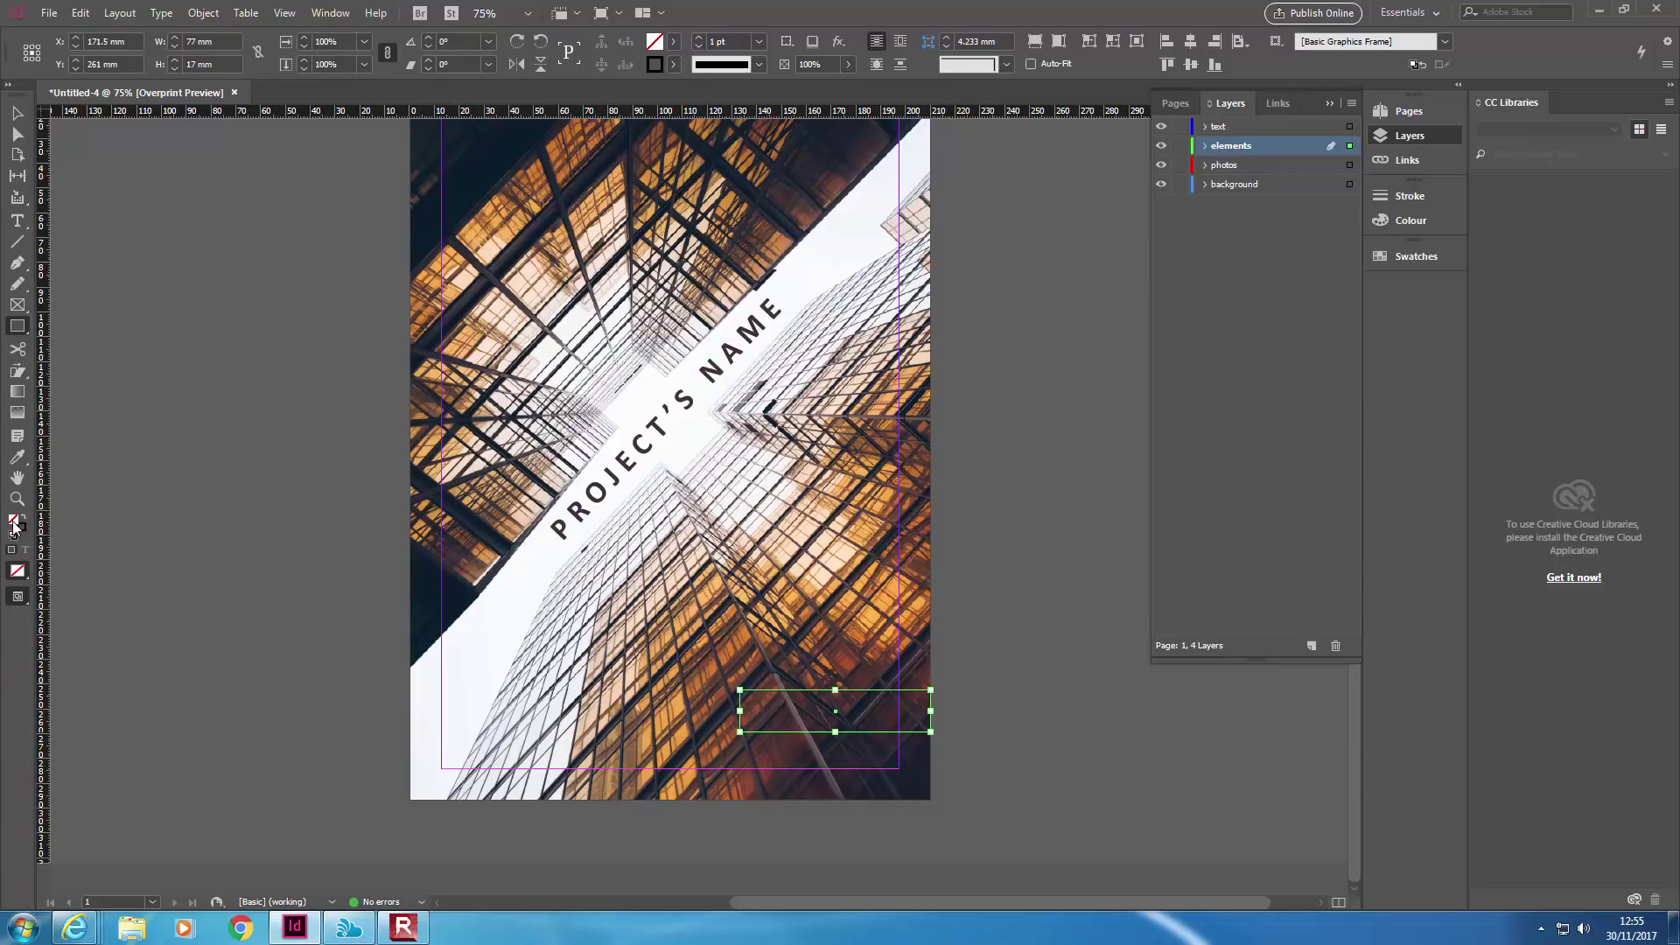
# Fill the rectangle with the dark navy sampled from the upper-left area of the cover photo
pyautogui.doubleClick(14, 523)
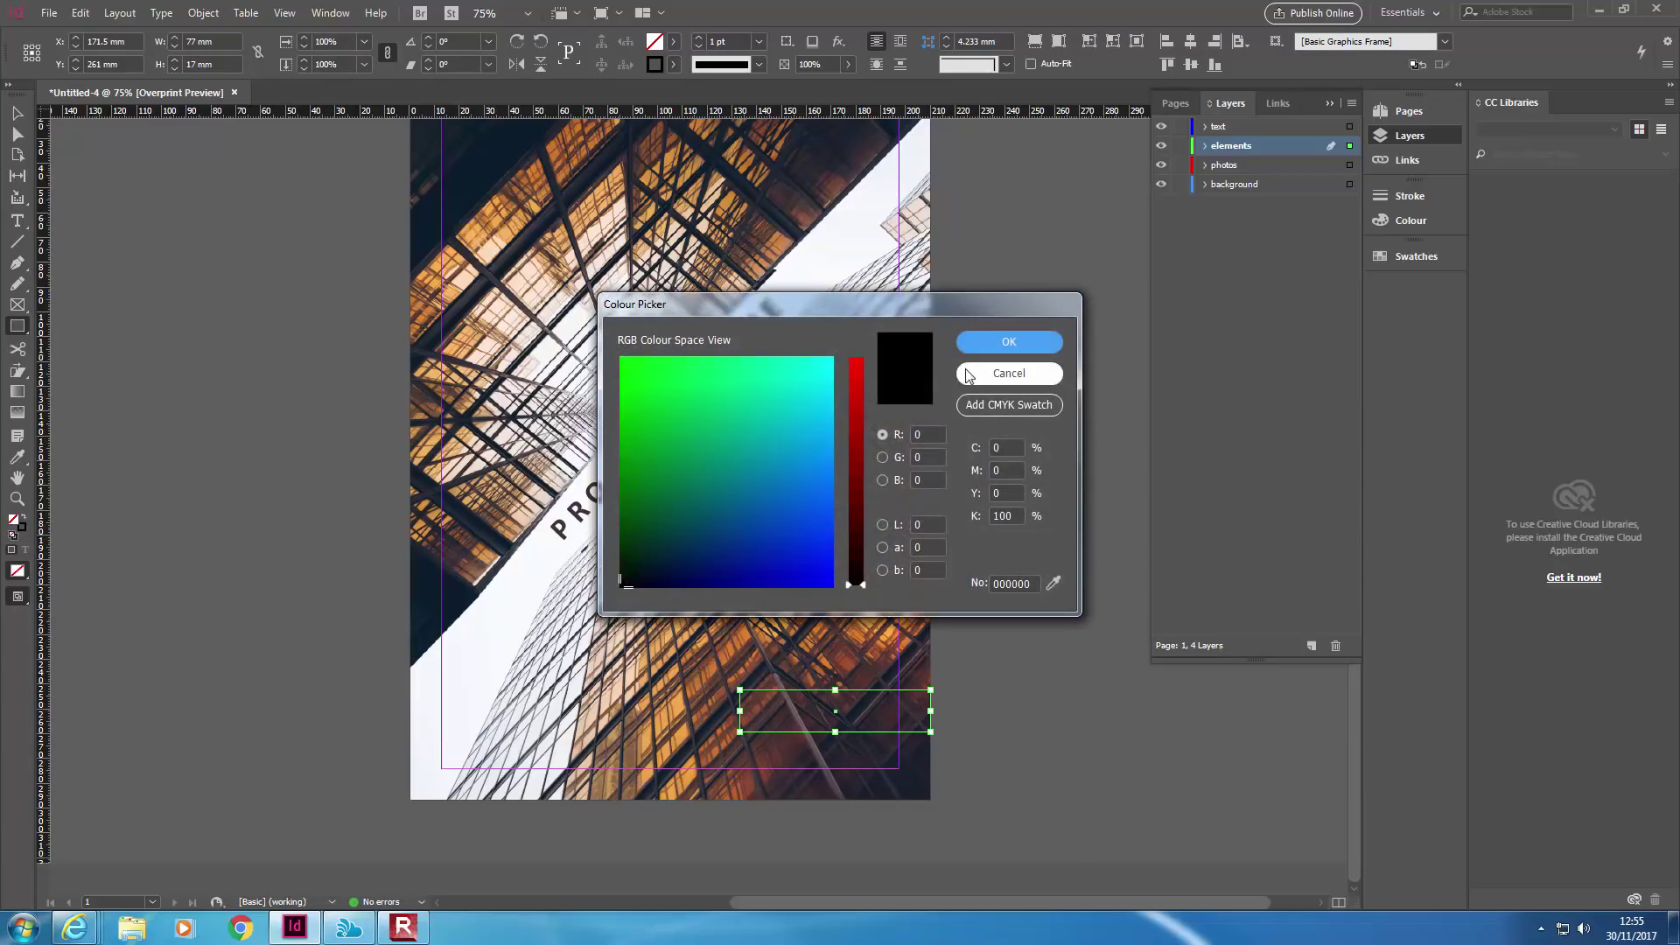
pyautogui.click(1009, 374)
pyautogui.click(17, 457)
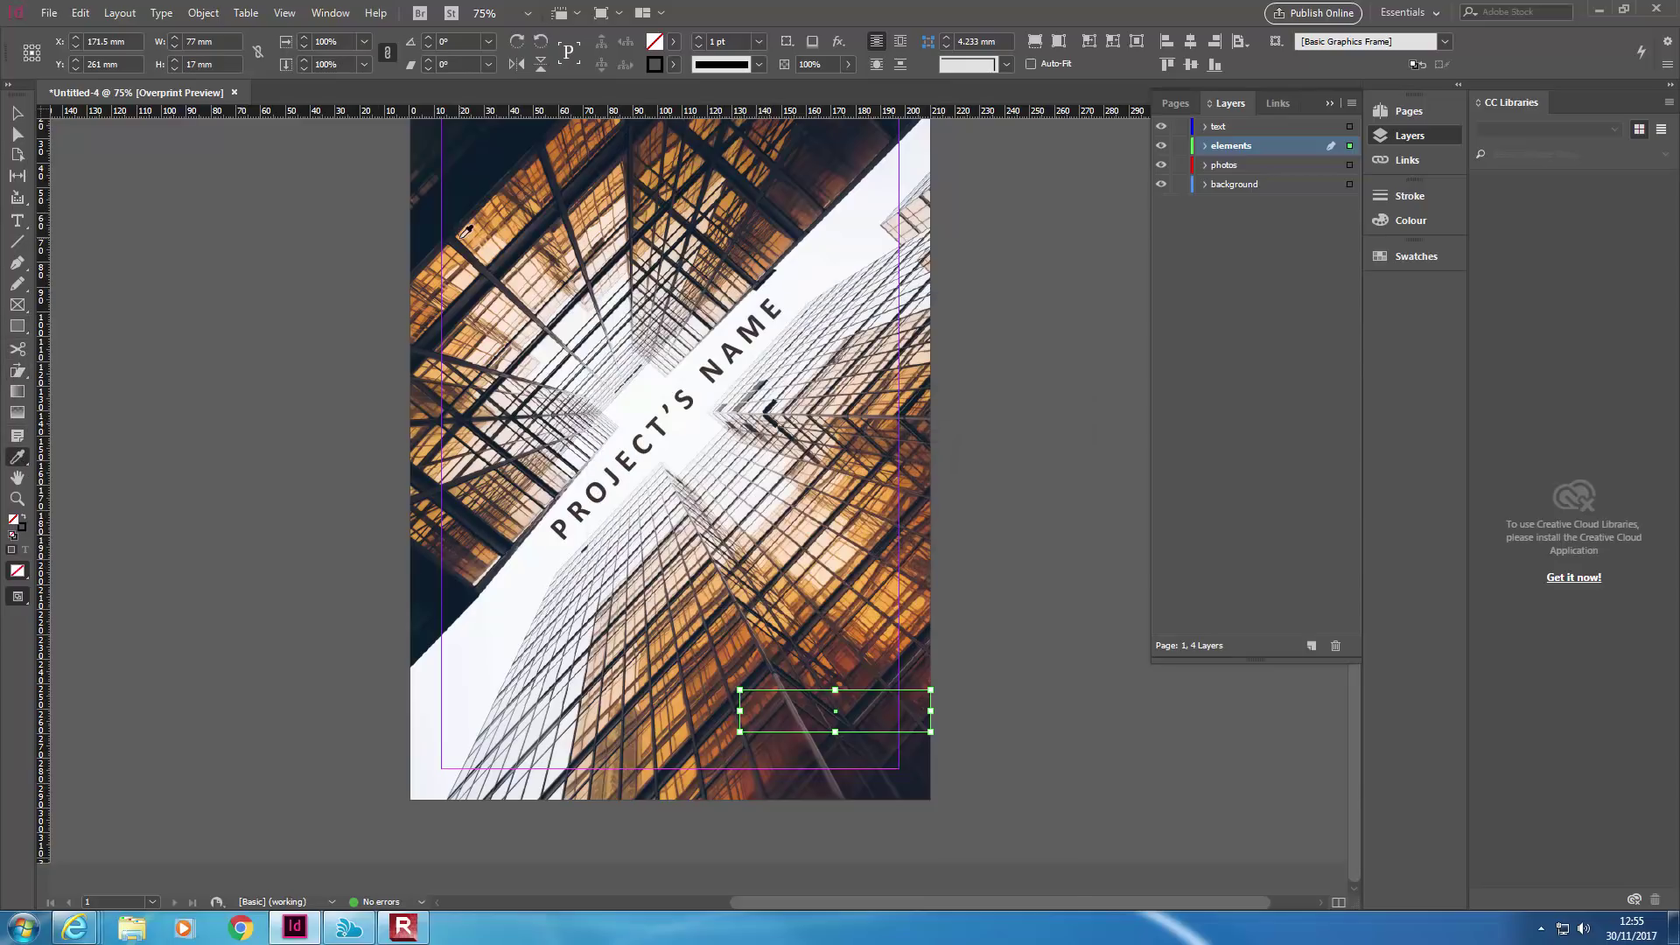
pyautogui.click(458, 167)
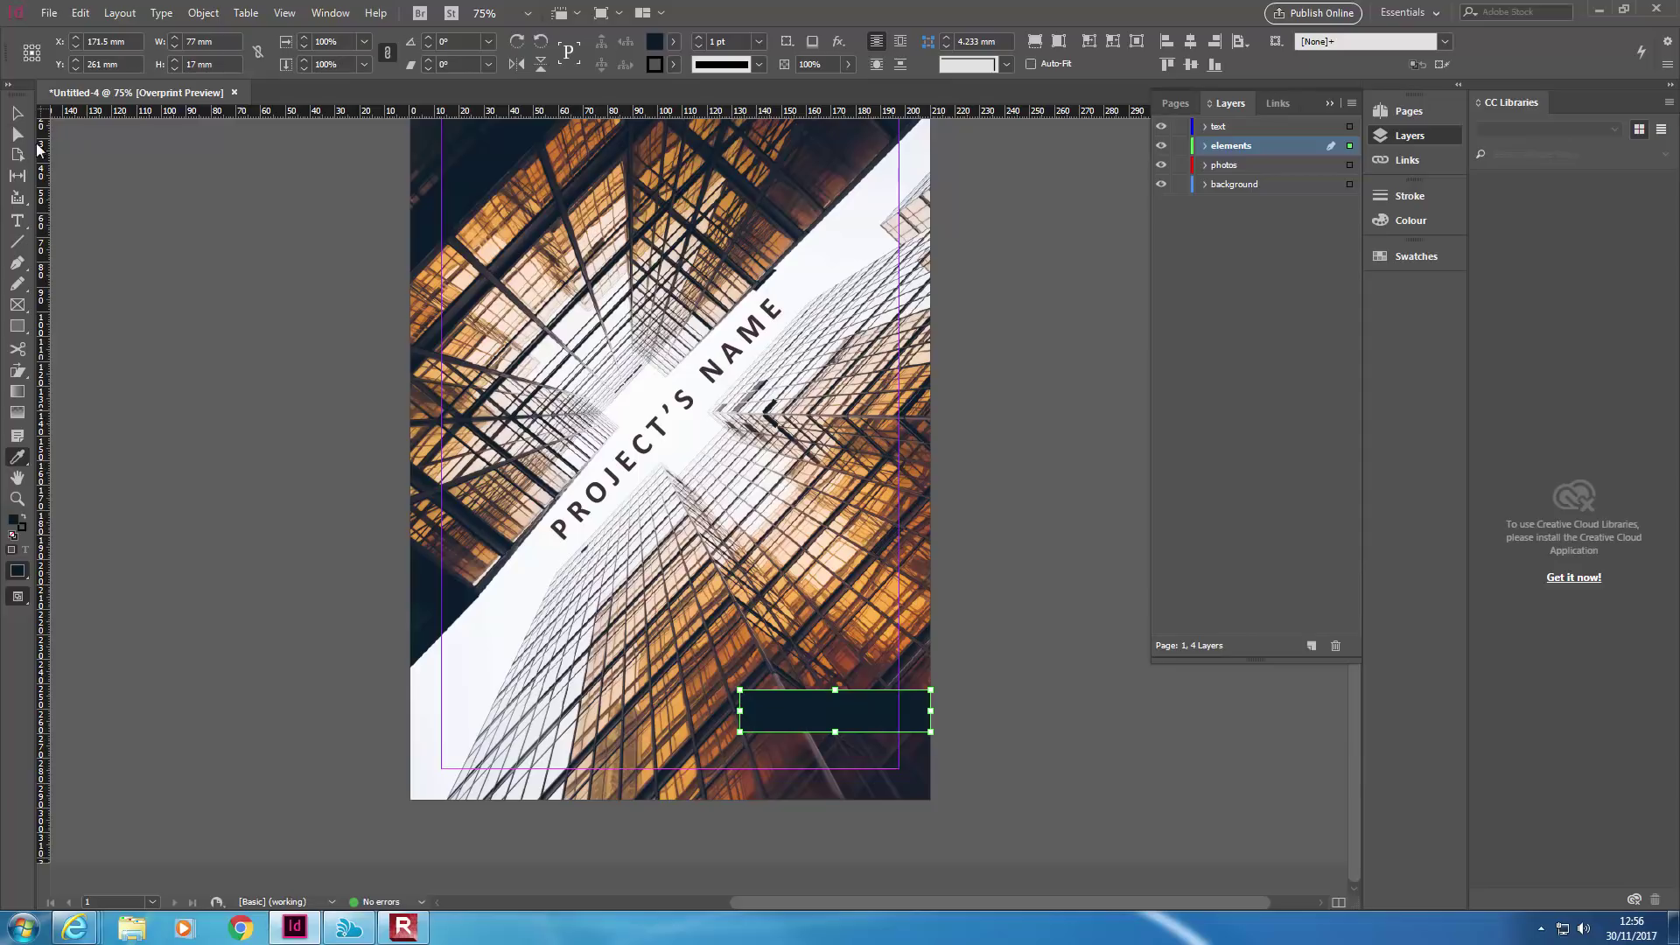
# Slant the rectangle's left end by moving its upper-left corner point inward to X 147 mm
pyautogui.click(17, 137)
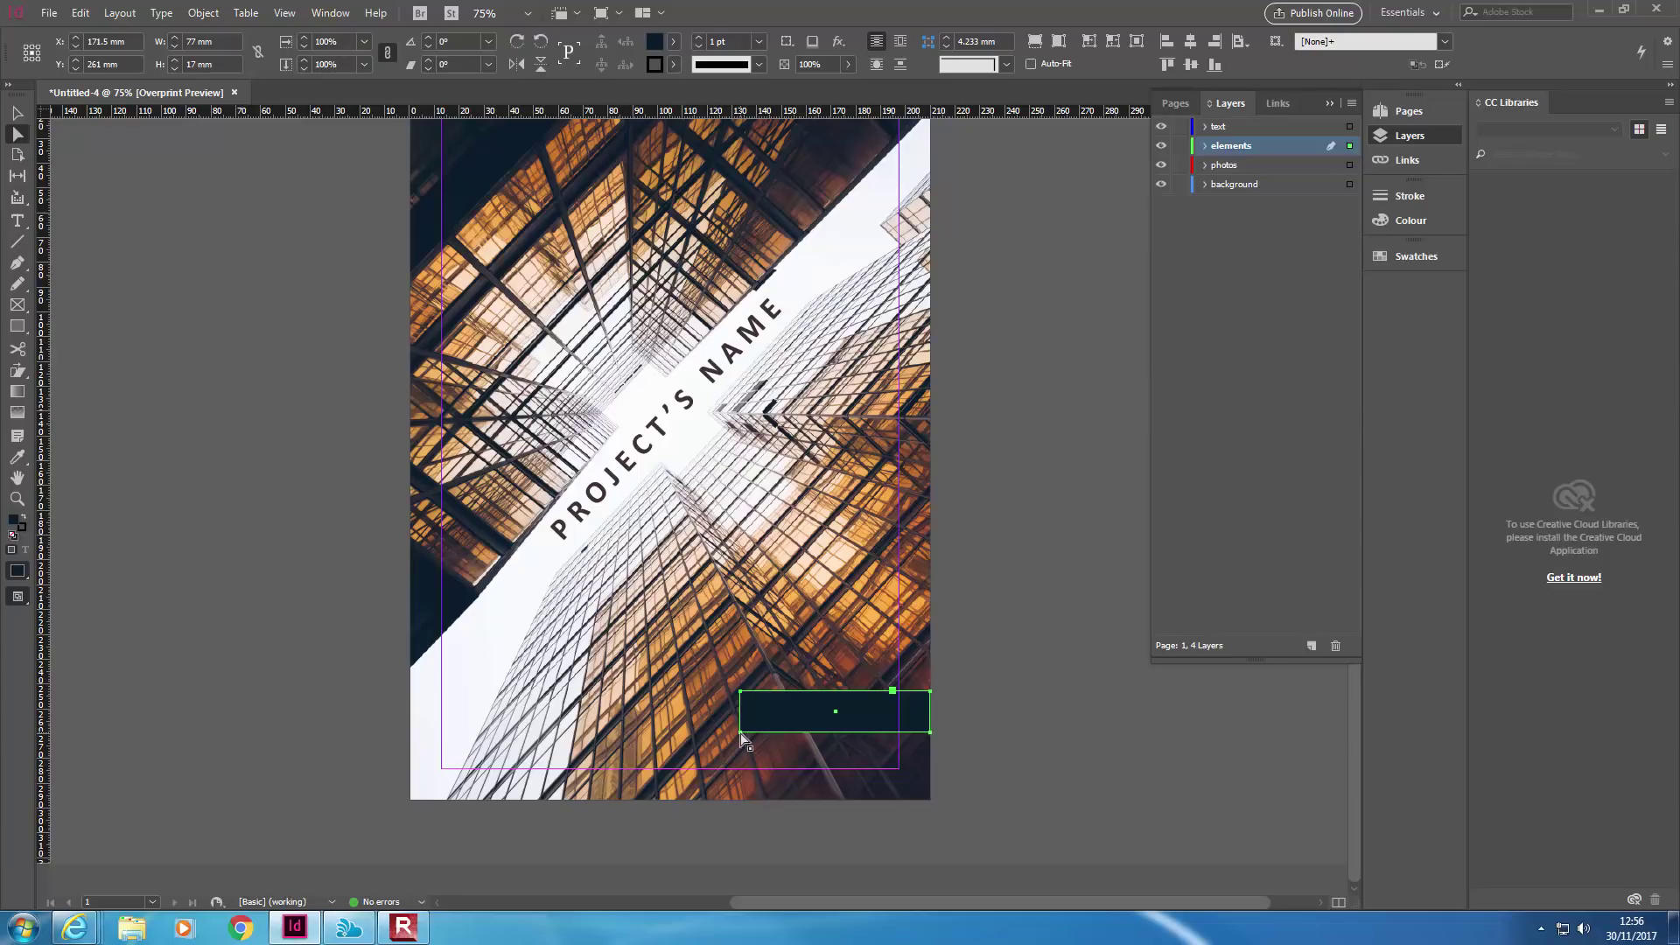
pyautogui.moveTo(741, 733); pyautogui.dragTo(706, 734)
pyautogui.hotkey('ctrl', 'z')
pyautogui.scroll(2, 797, 744)
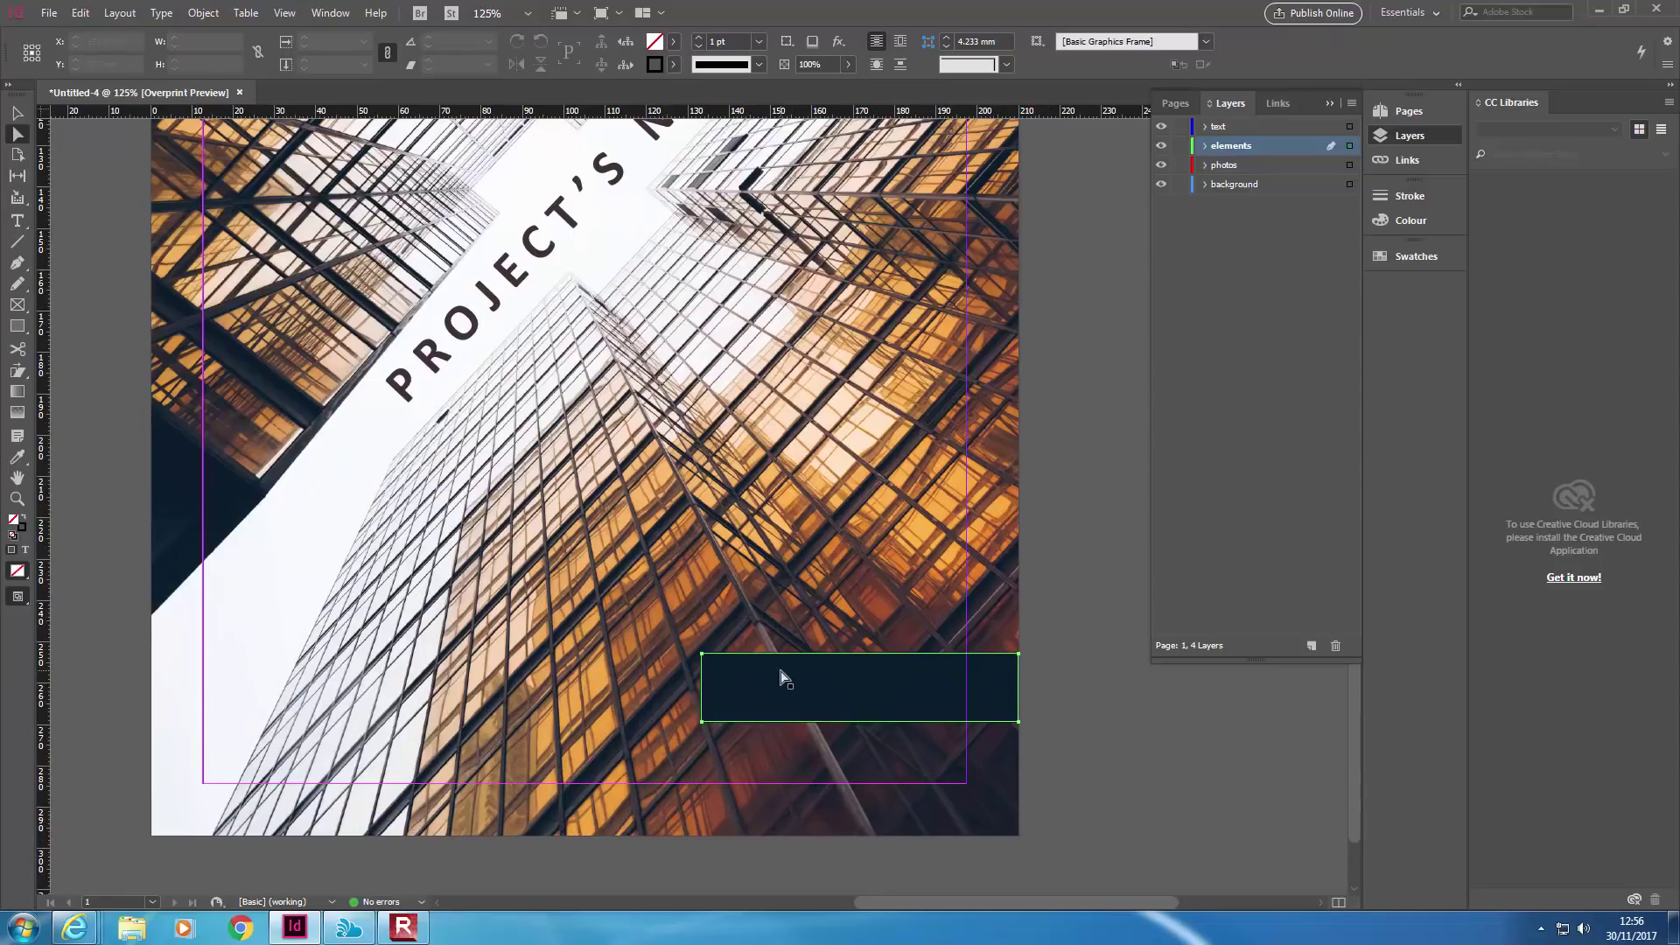
pyautogui.click(703, 654)
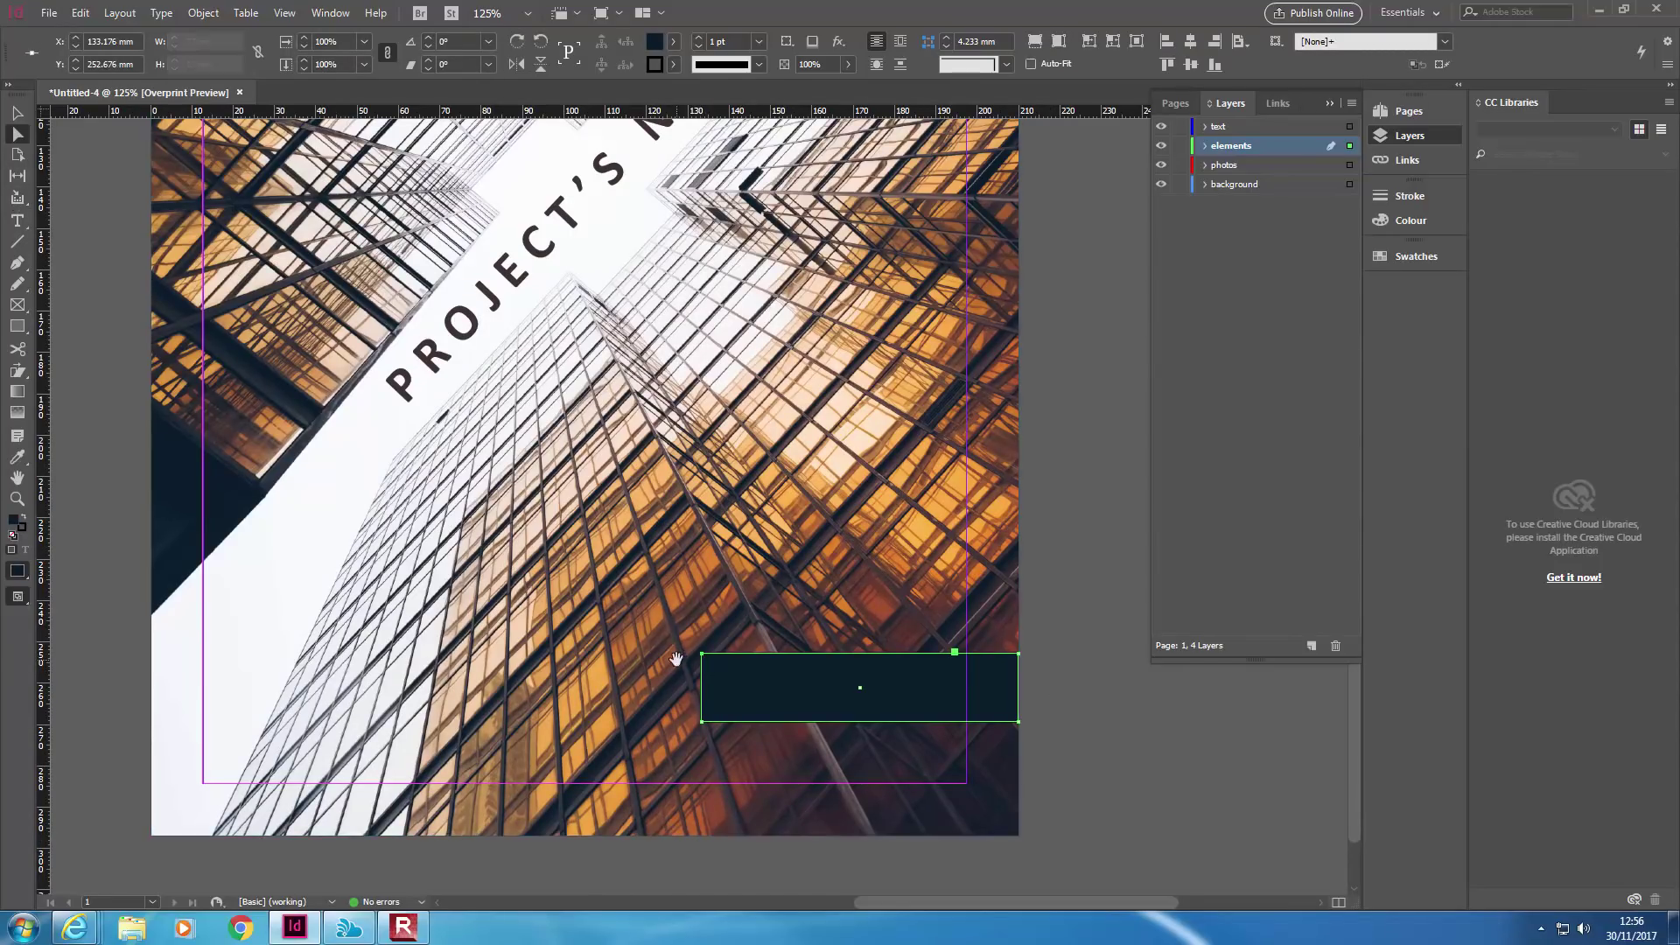
pyautogui.moveTo(702, 654); pyautogui.dragTo(758, 654)
pyautogui.hotkey('ctrl', '-')
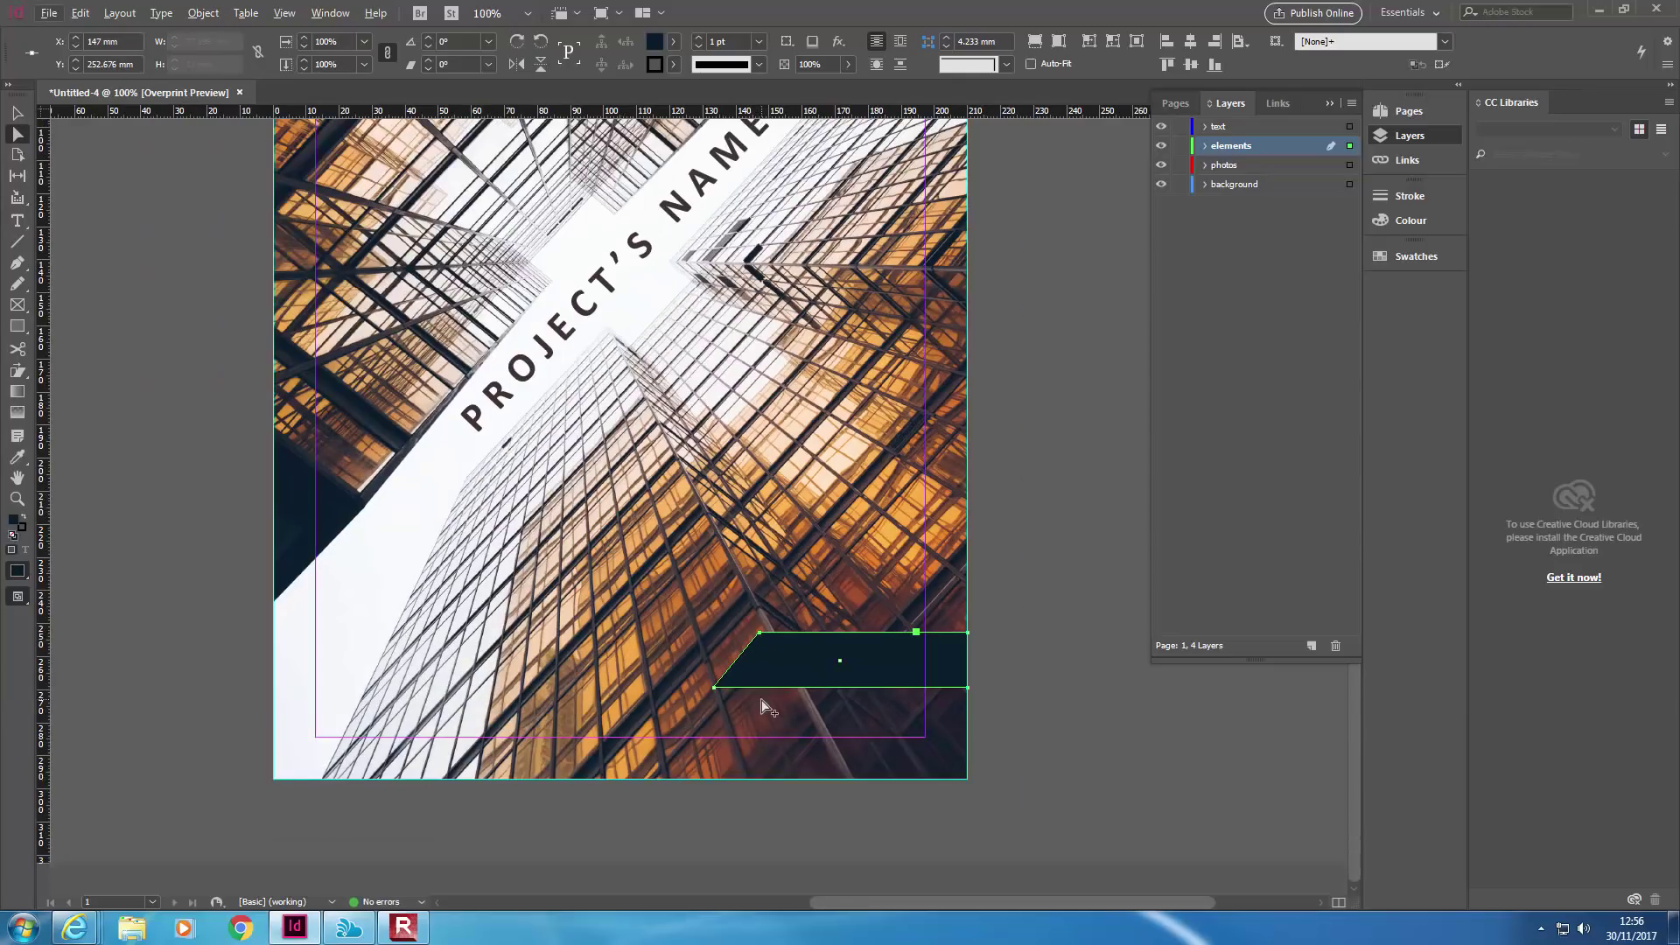
# Remove the slanted bar's stroke and extend the bar to about 89 mm wide, with its right end on the page edge
pyautogui.click(672, 66)
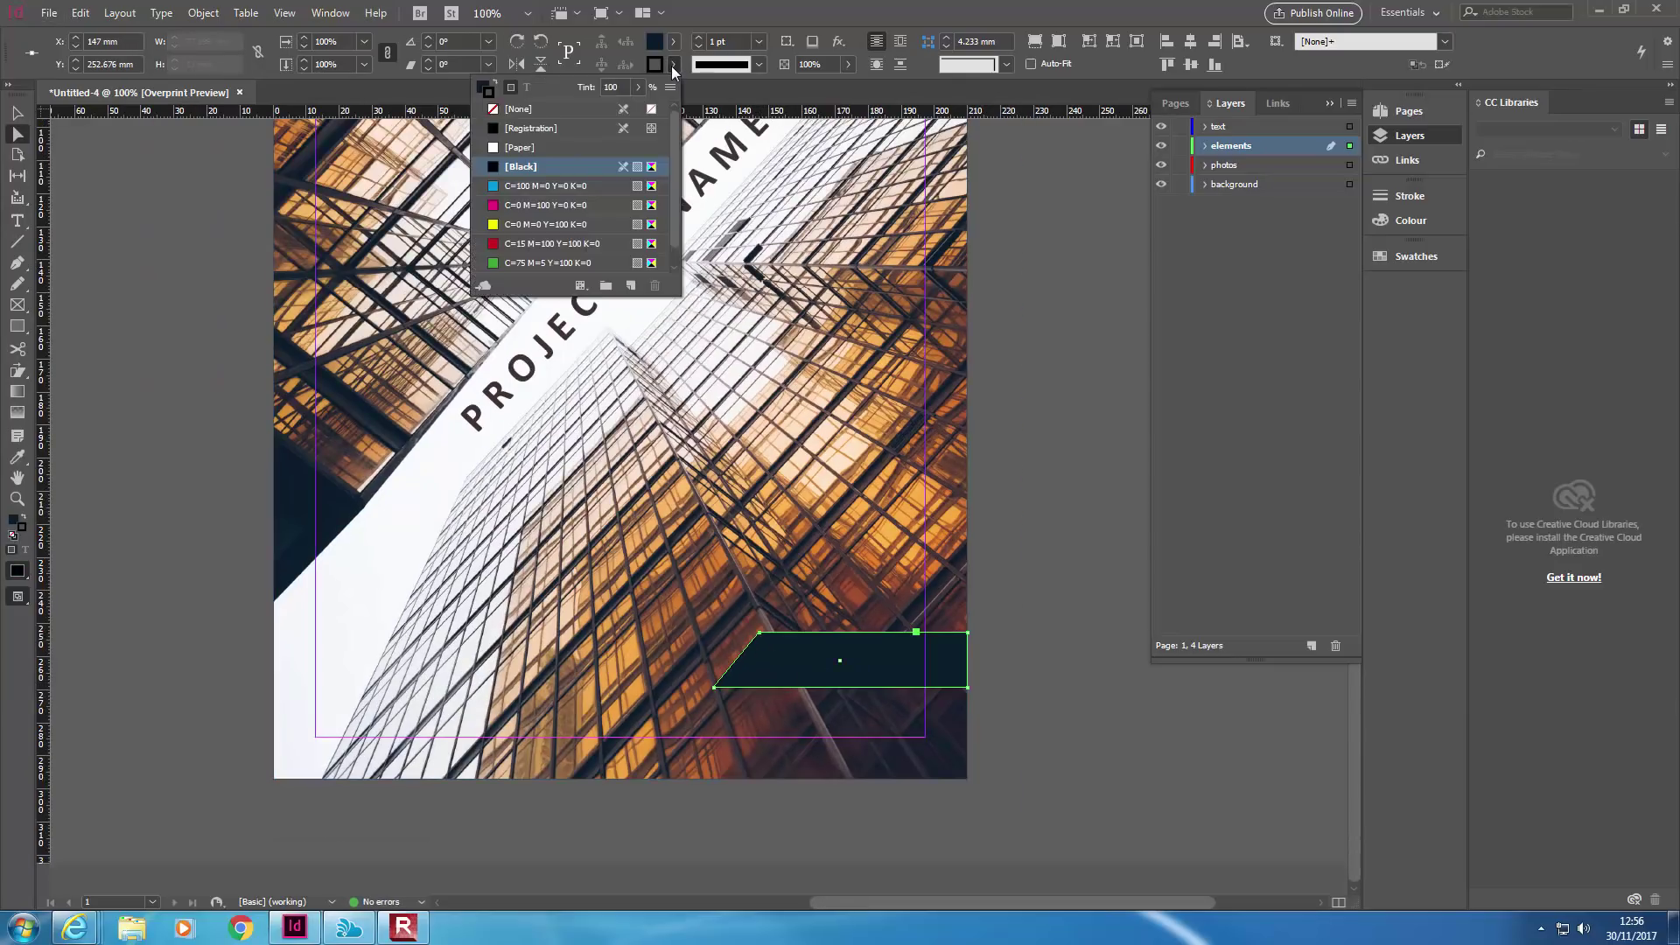
pyautogui.click(521, 110)
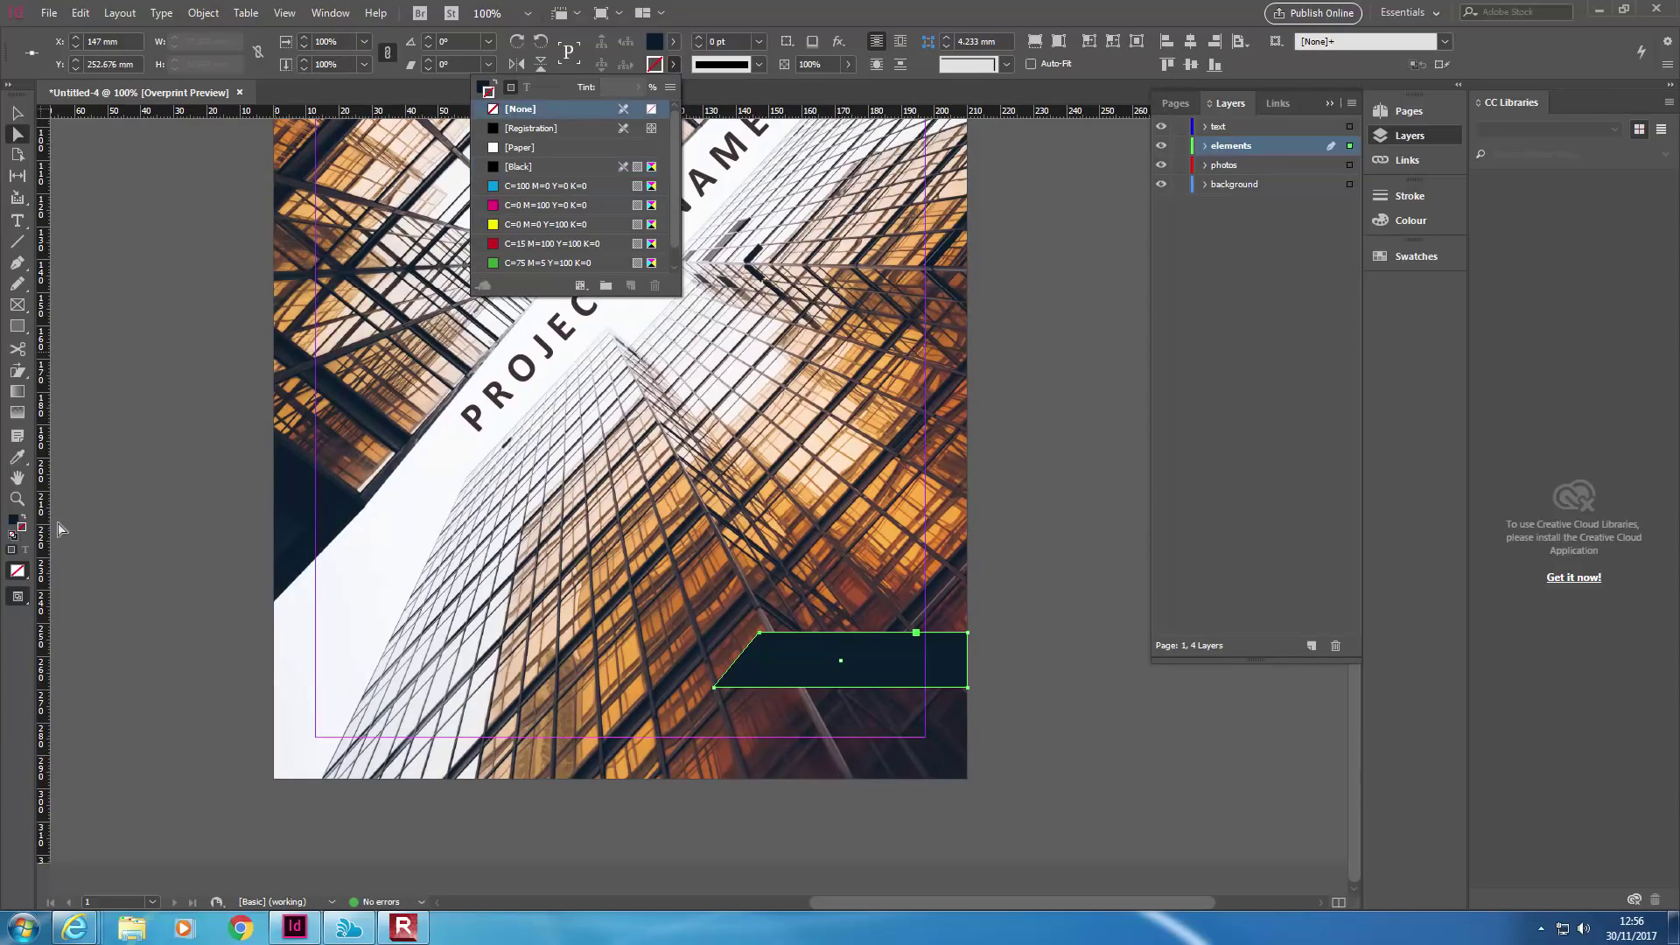
pyautogui.click(27, 527)
pyautogui.click(18, 114)
pyautogui.click(226, 341)
pyautogui.scroll(-1, 464, 643)
pyautogui.moveTo(761, 721); pyautogui.dragTo(826, 714)
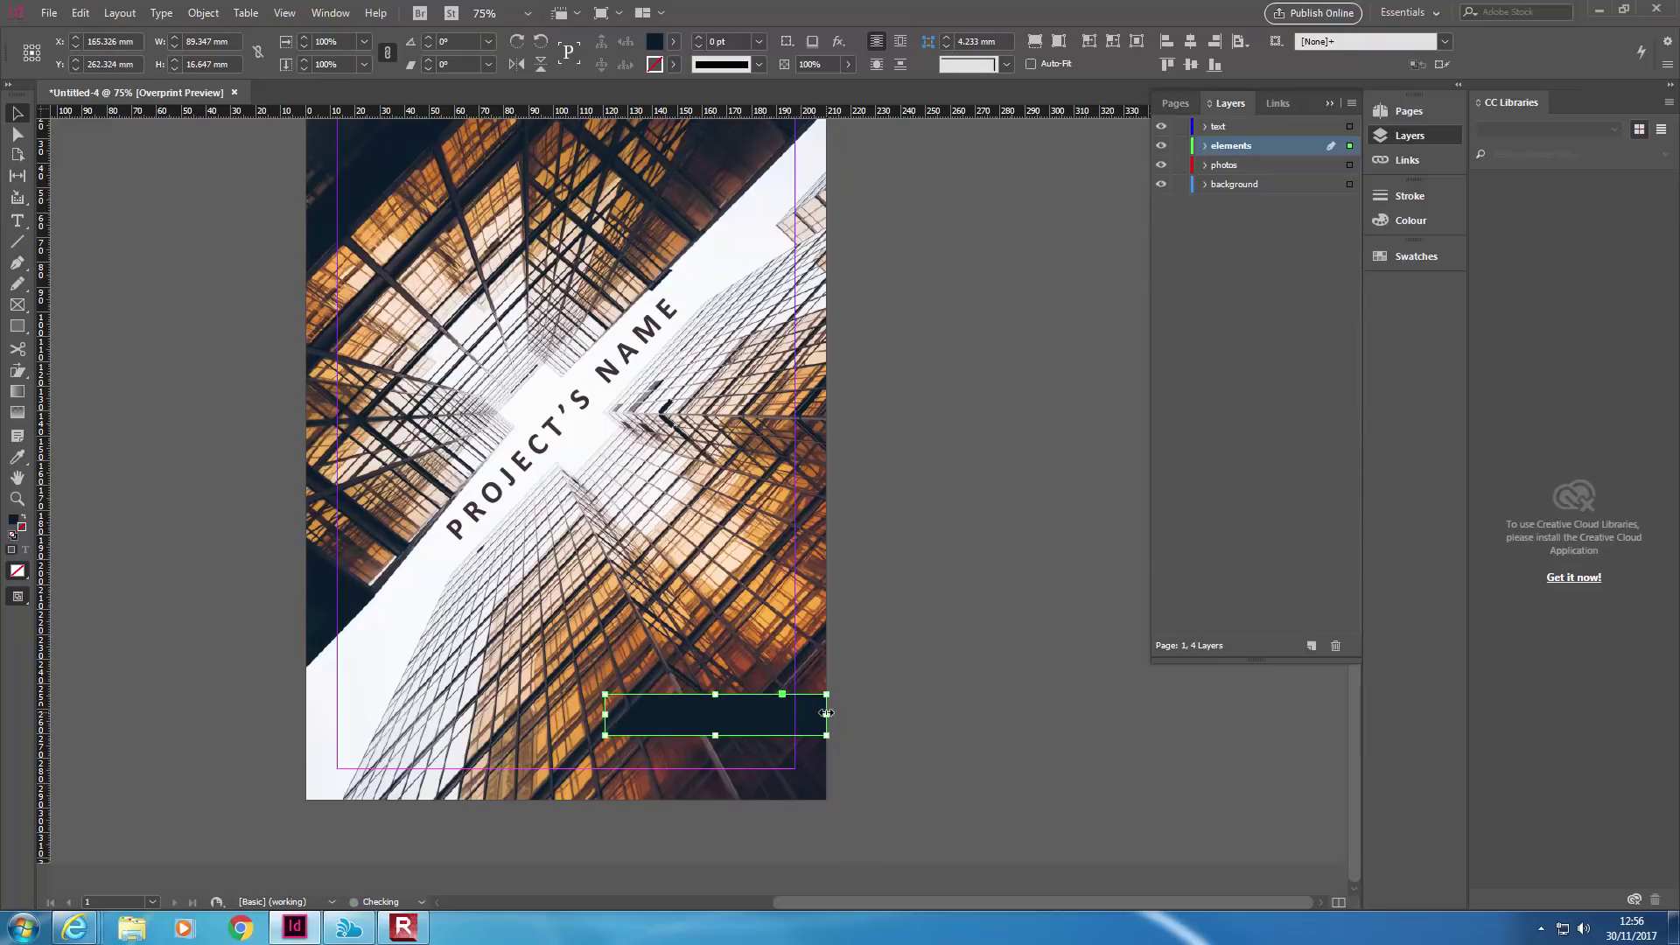
pyautogui.click(878, 704)
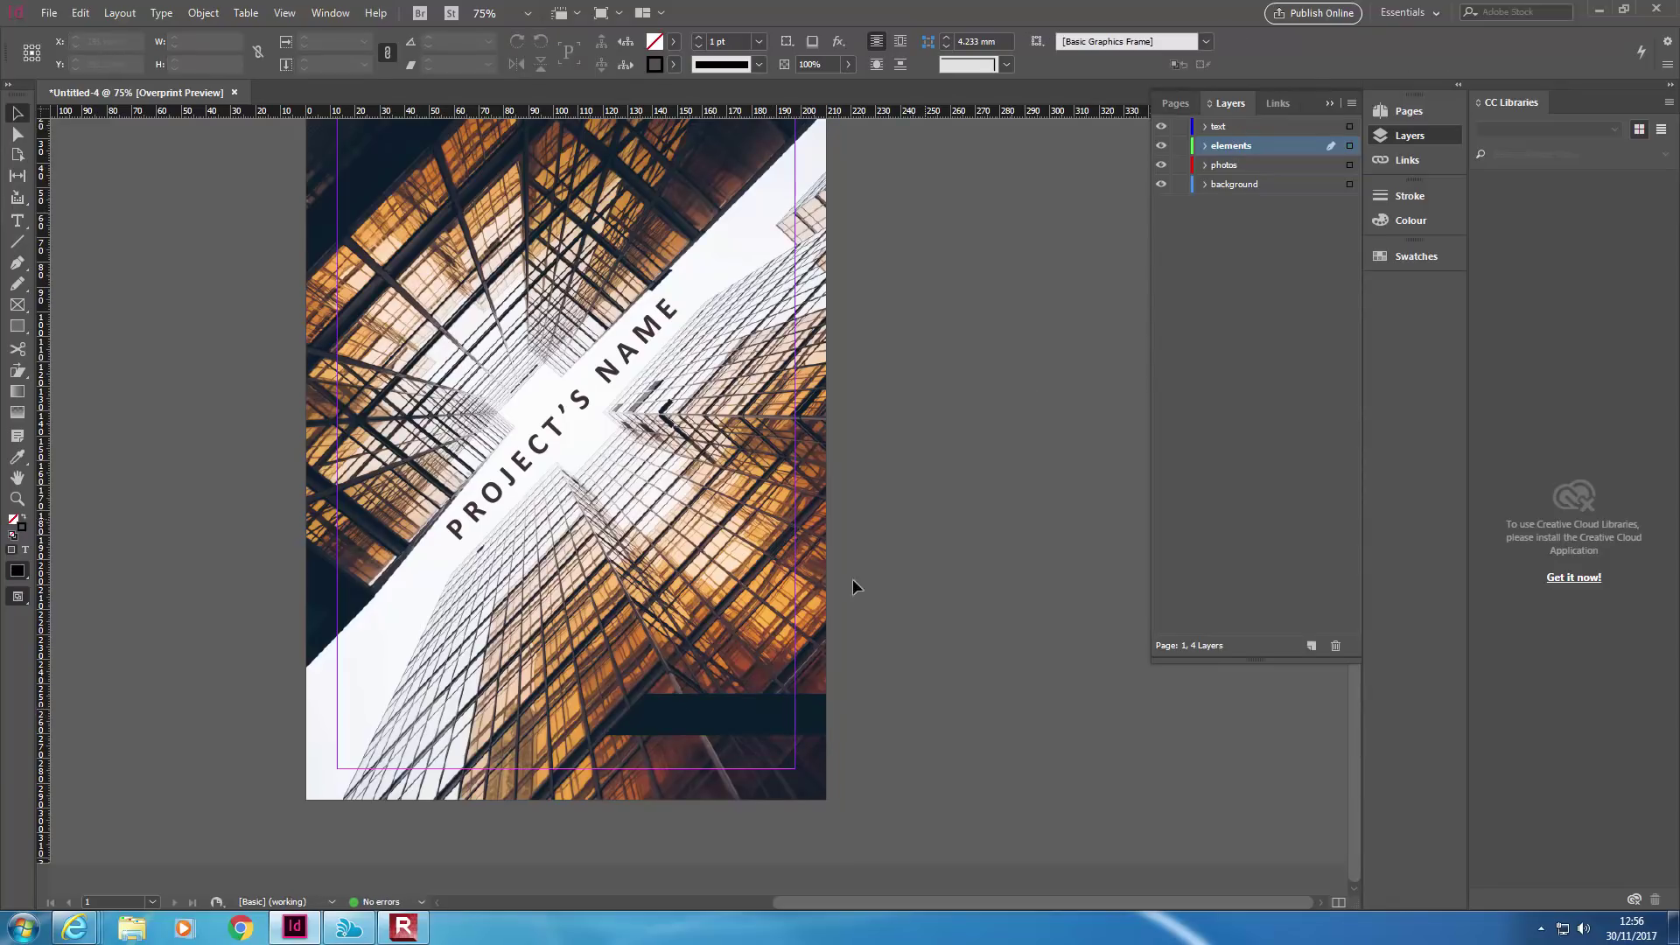
# On the text layer, add a text frame above the dark bar containing "YOUR NAME"
pyautogui.click(1243, 128)
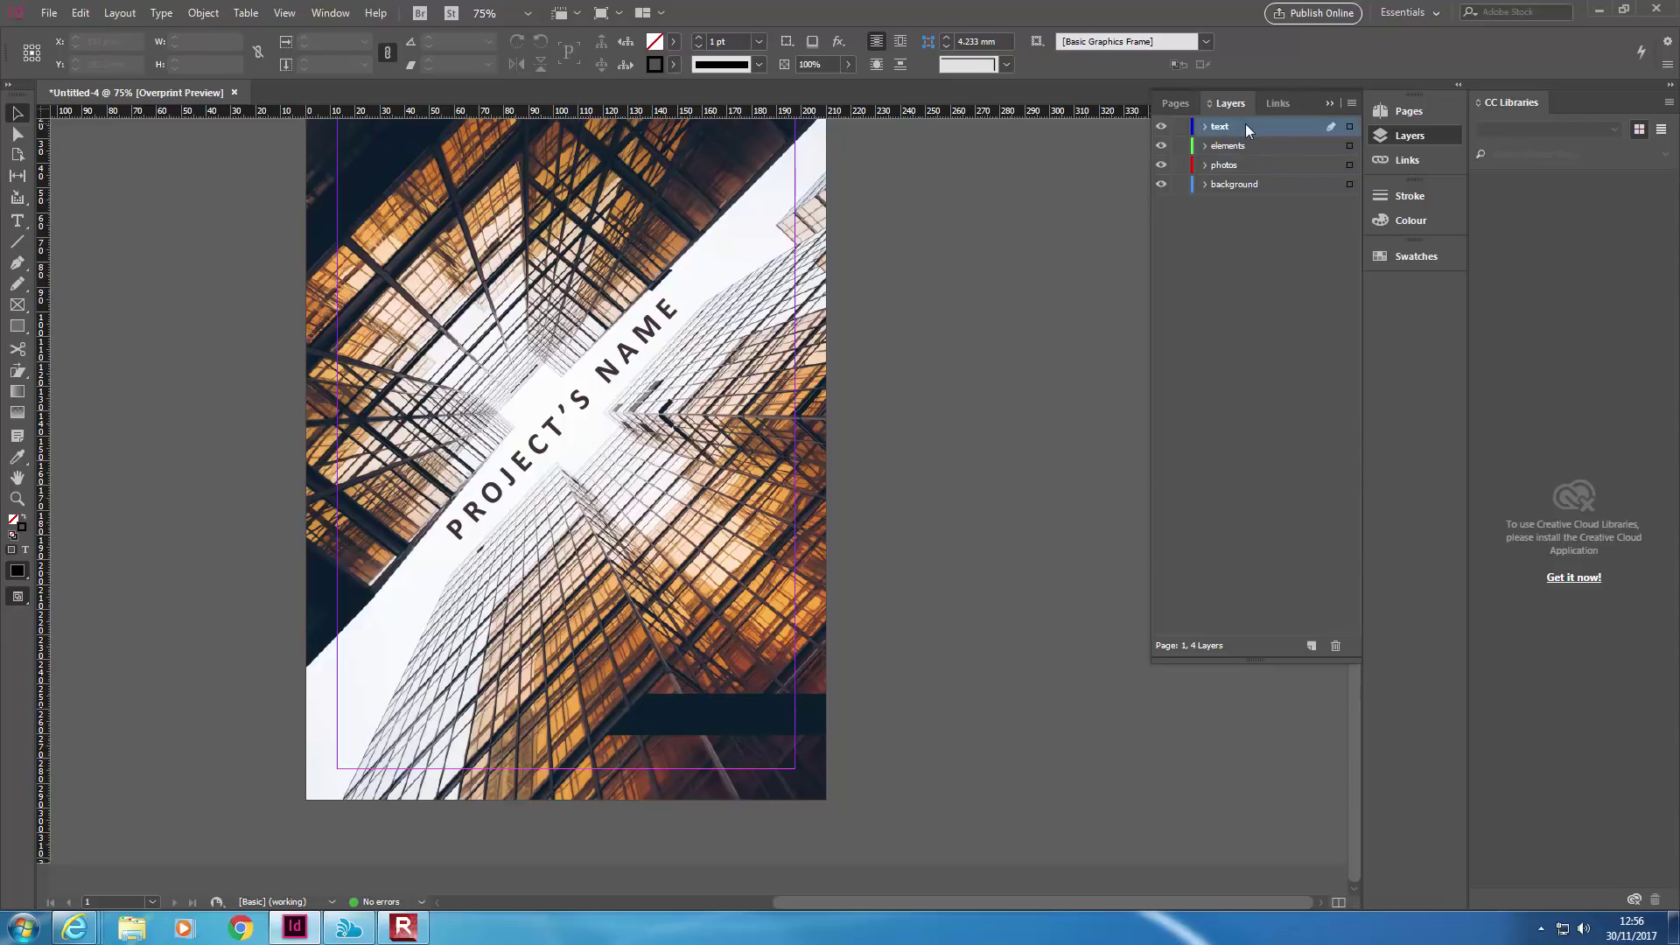
pyautogui.doubleClick(1244, 128)
pyautogui.click(1006, 438)
pyautogui.click(24, 224)
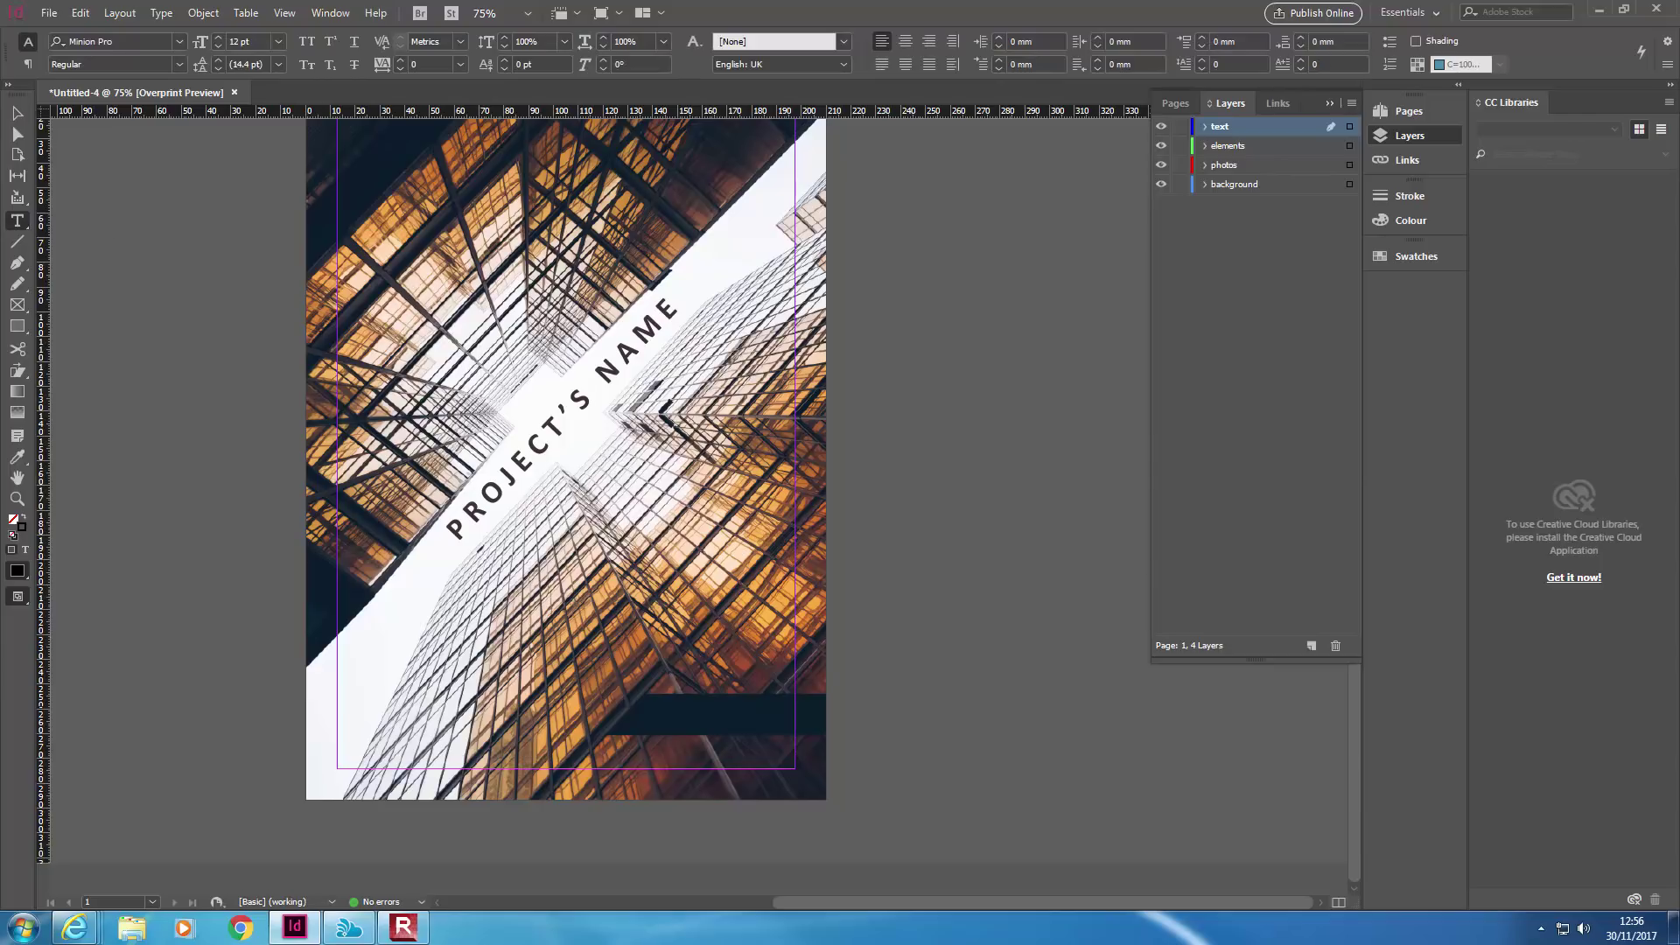
pyautogui.click(515, 565)
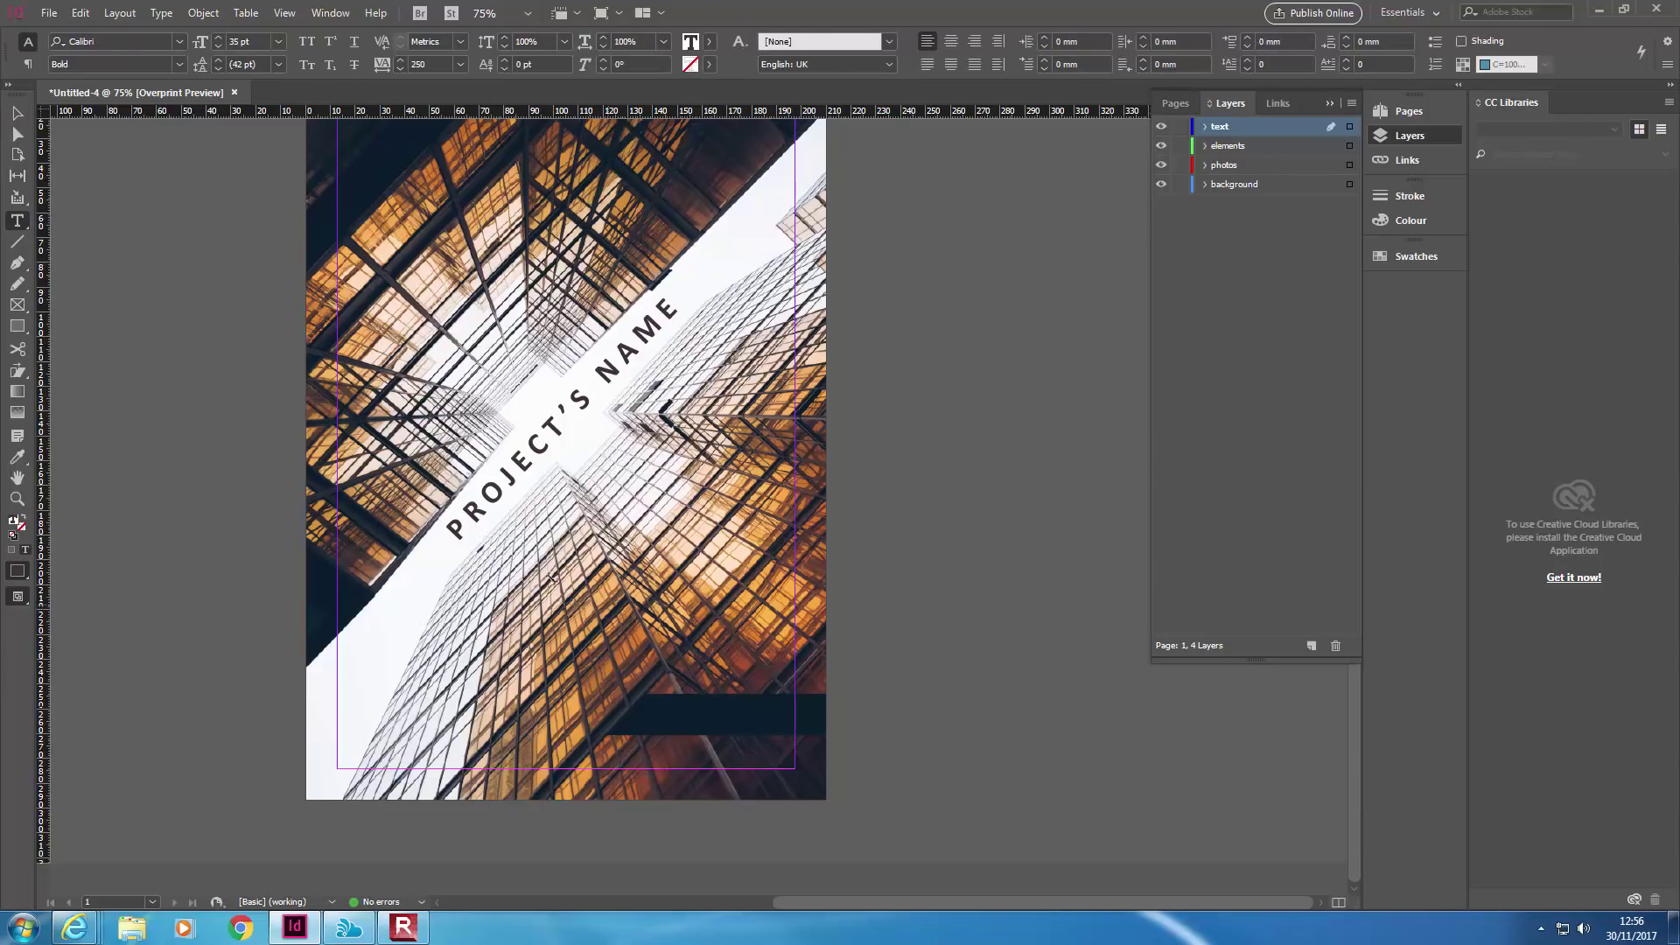
pyautogui.moveTo(566, 593); pyautogui.dragTo(781, 659)
pyautogui.write('YOUR NAME')
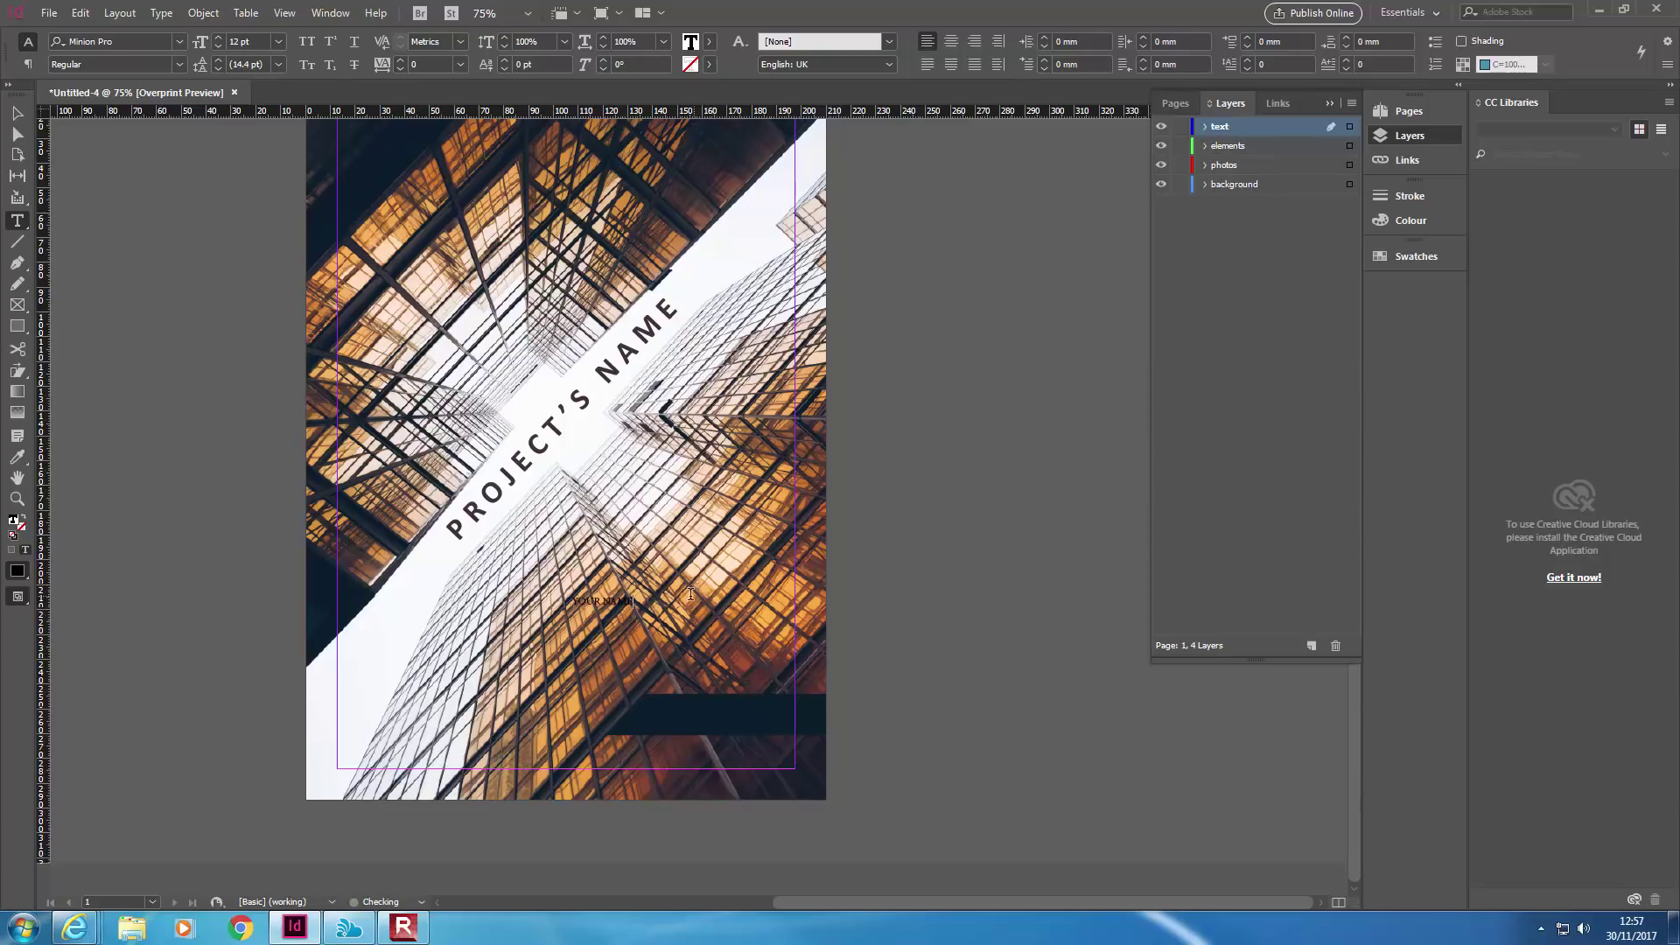
# Copy the title's text formatting to "YOUR NAME" and adjust its frame to about 193 × 25.5 mm so the text fits on one line
pyautogui.tripleClick(612, 603)
pyautogui.click(18, 458)
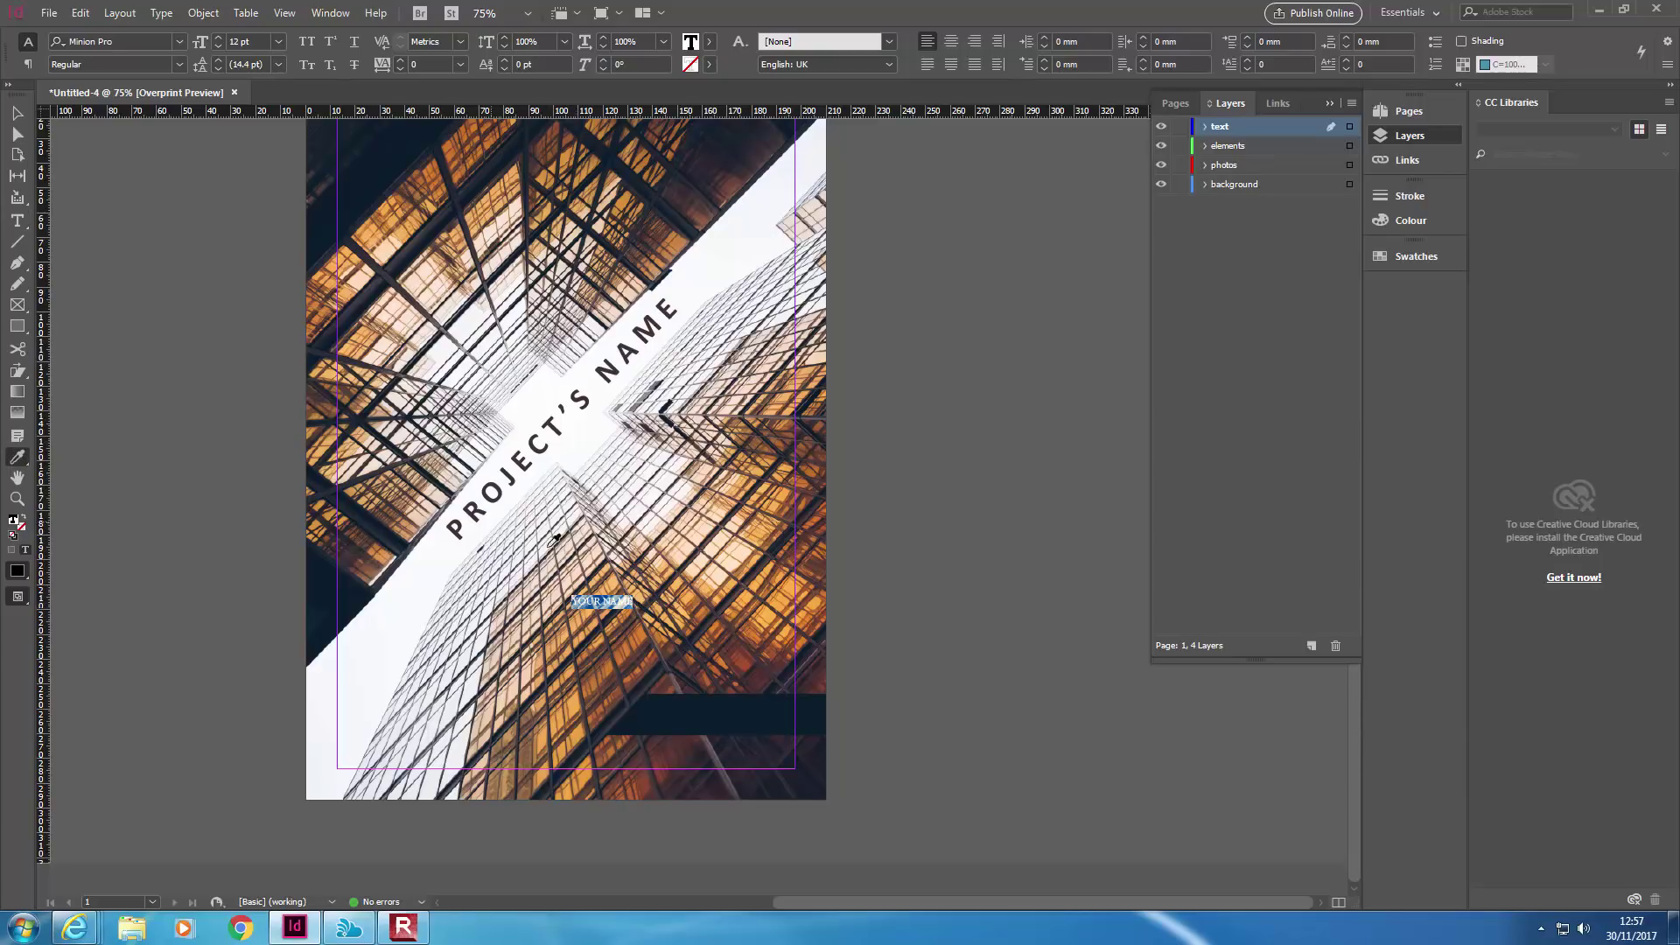
pyautogui.click(512, 470)
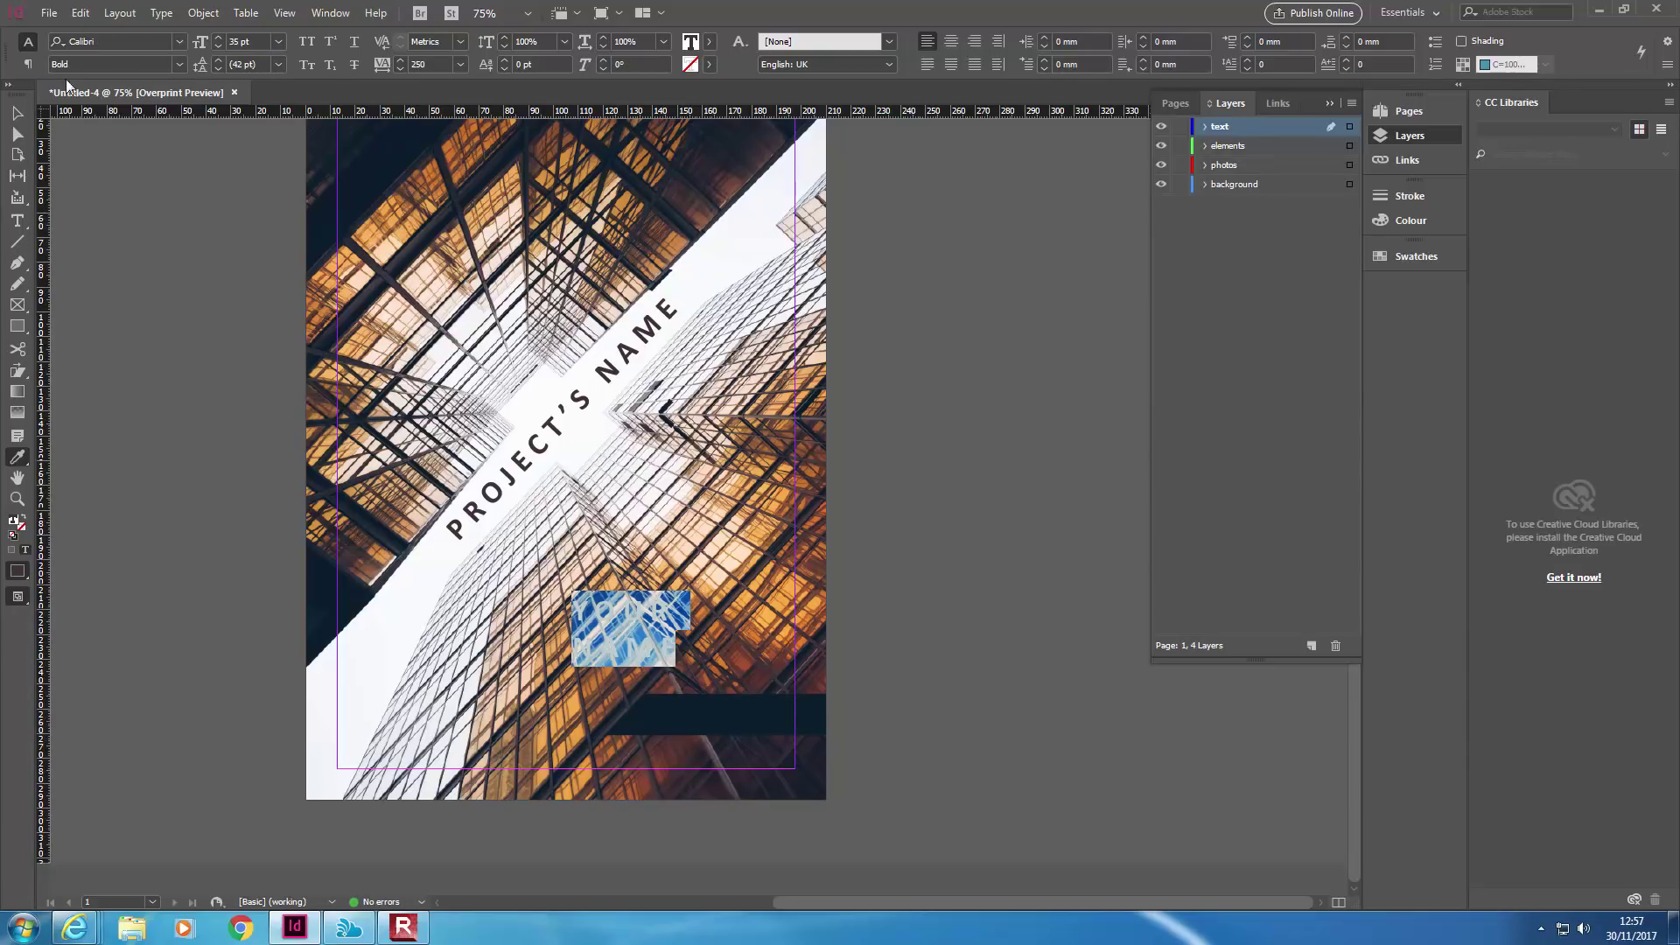
pyautogui.click(17, 113)
pyautogui.moveTo(782, 625); pyautogui.dragTo(601, 580)
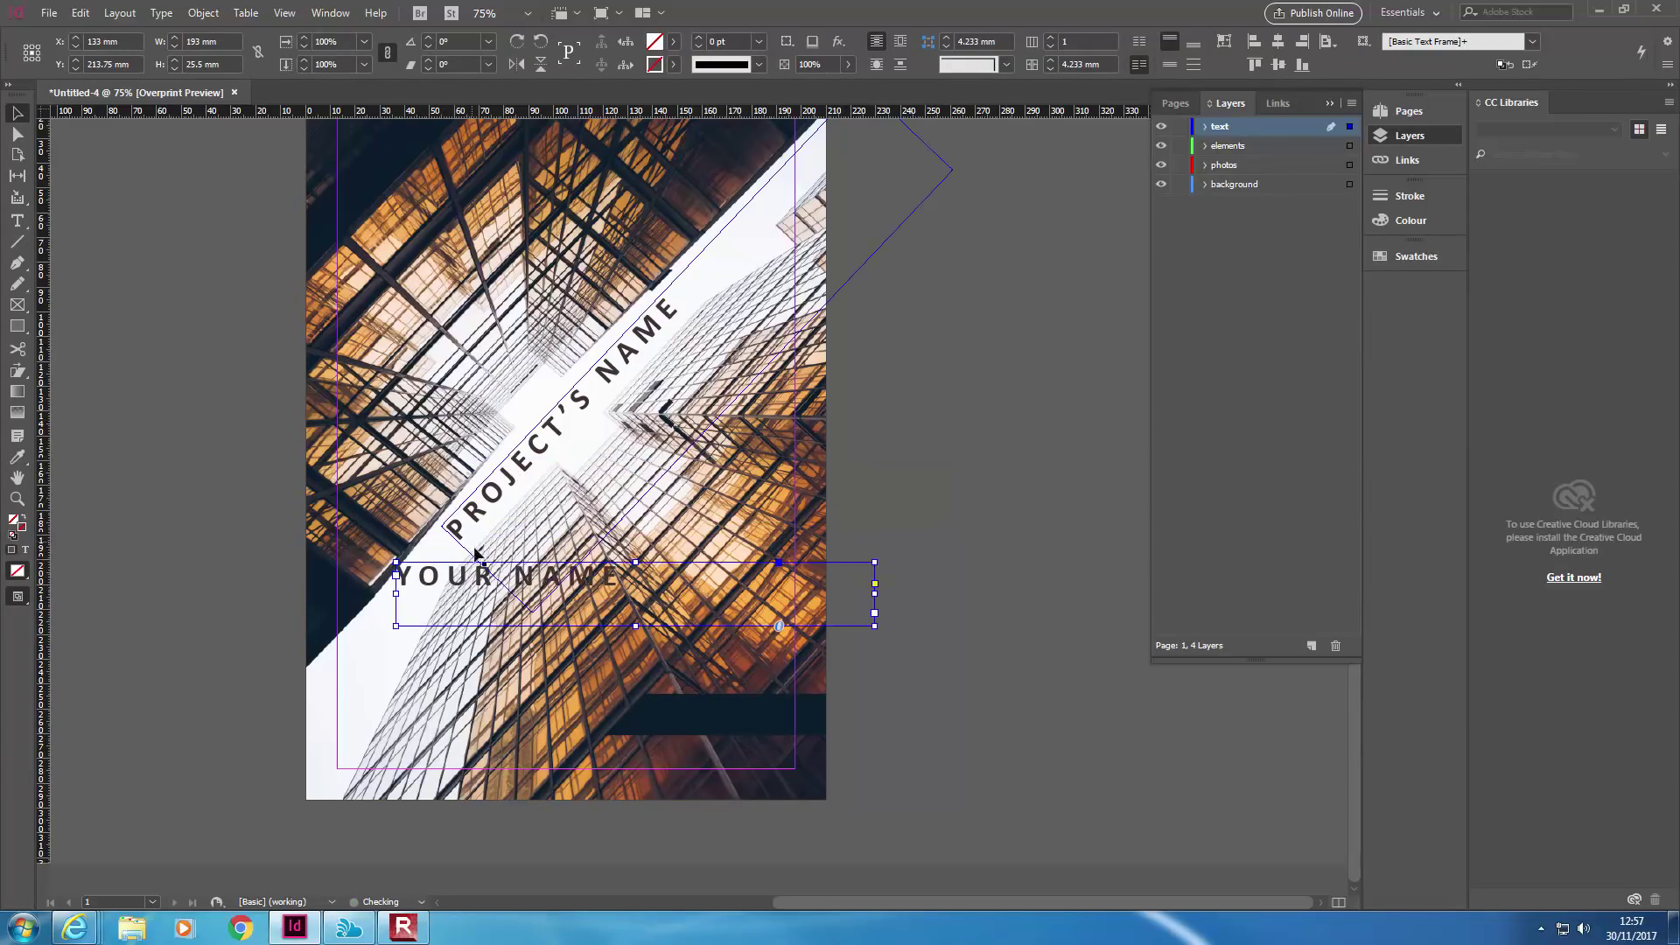
# Colour the "YOUR NAME" text with the Paper swatch and reduce its size to 28 pt
pyautogui.doubleClick(486, 575)
pyautogui.hotkey('ctrl', 'a')
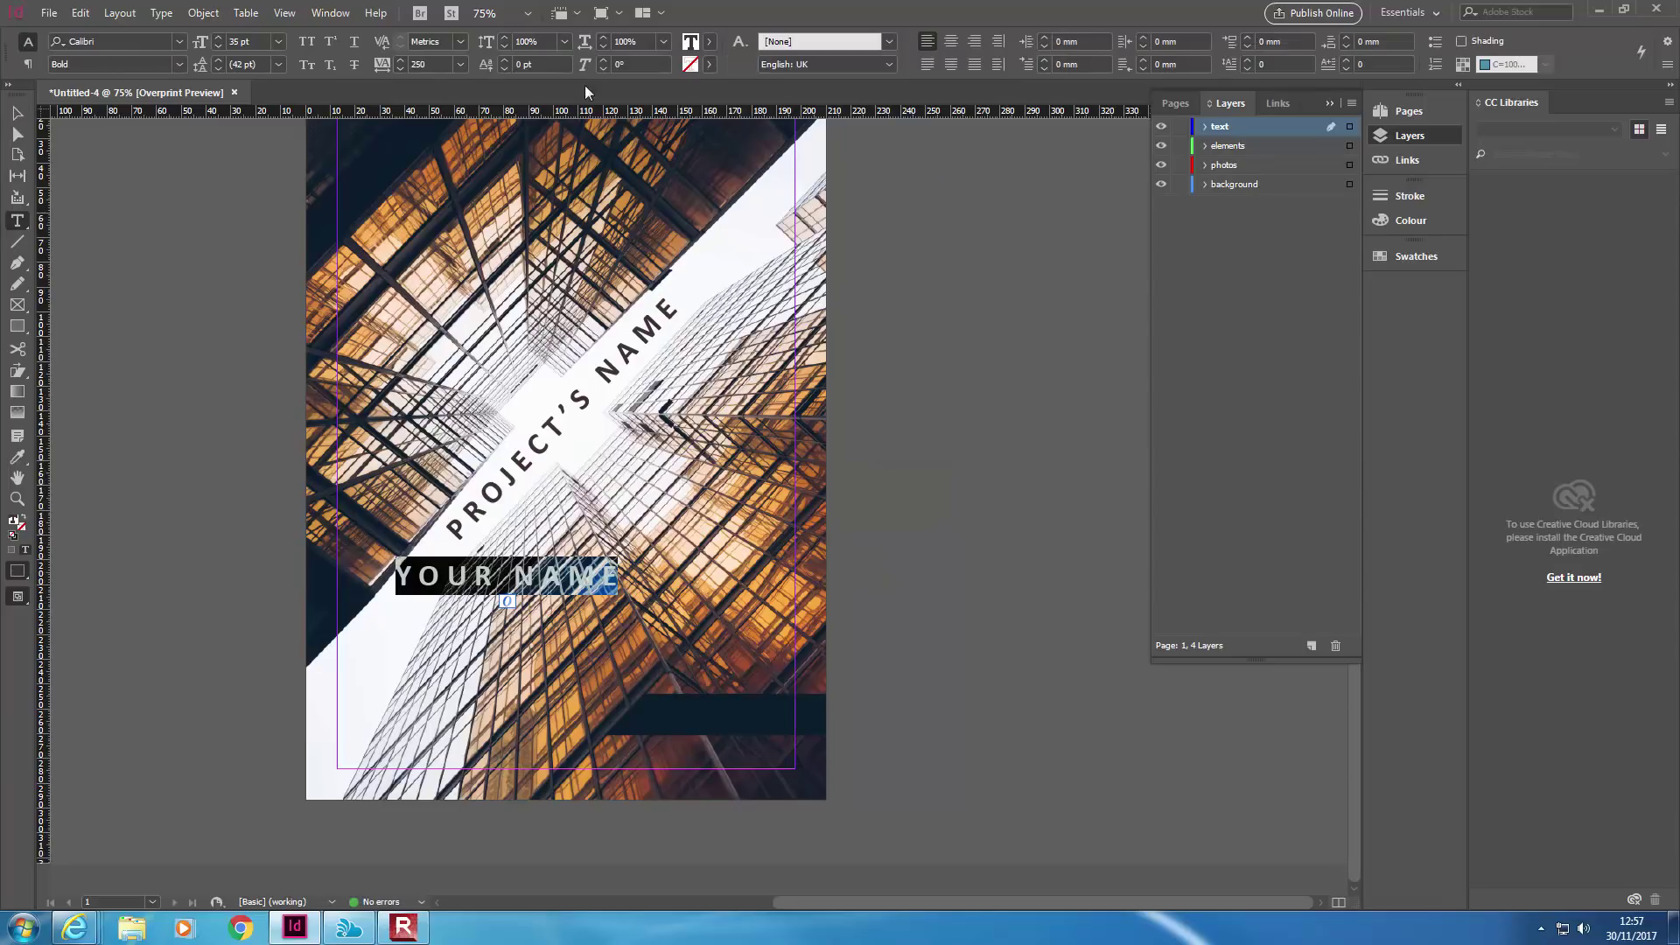
pyautogui.click(701, 45)
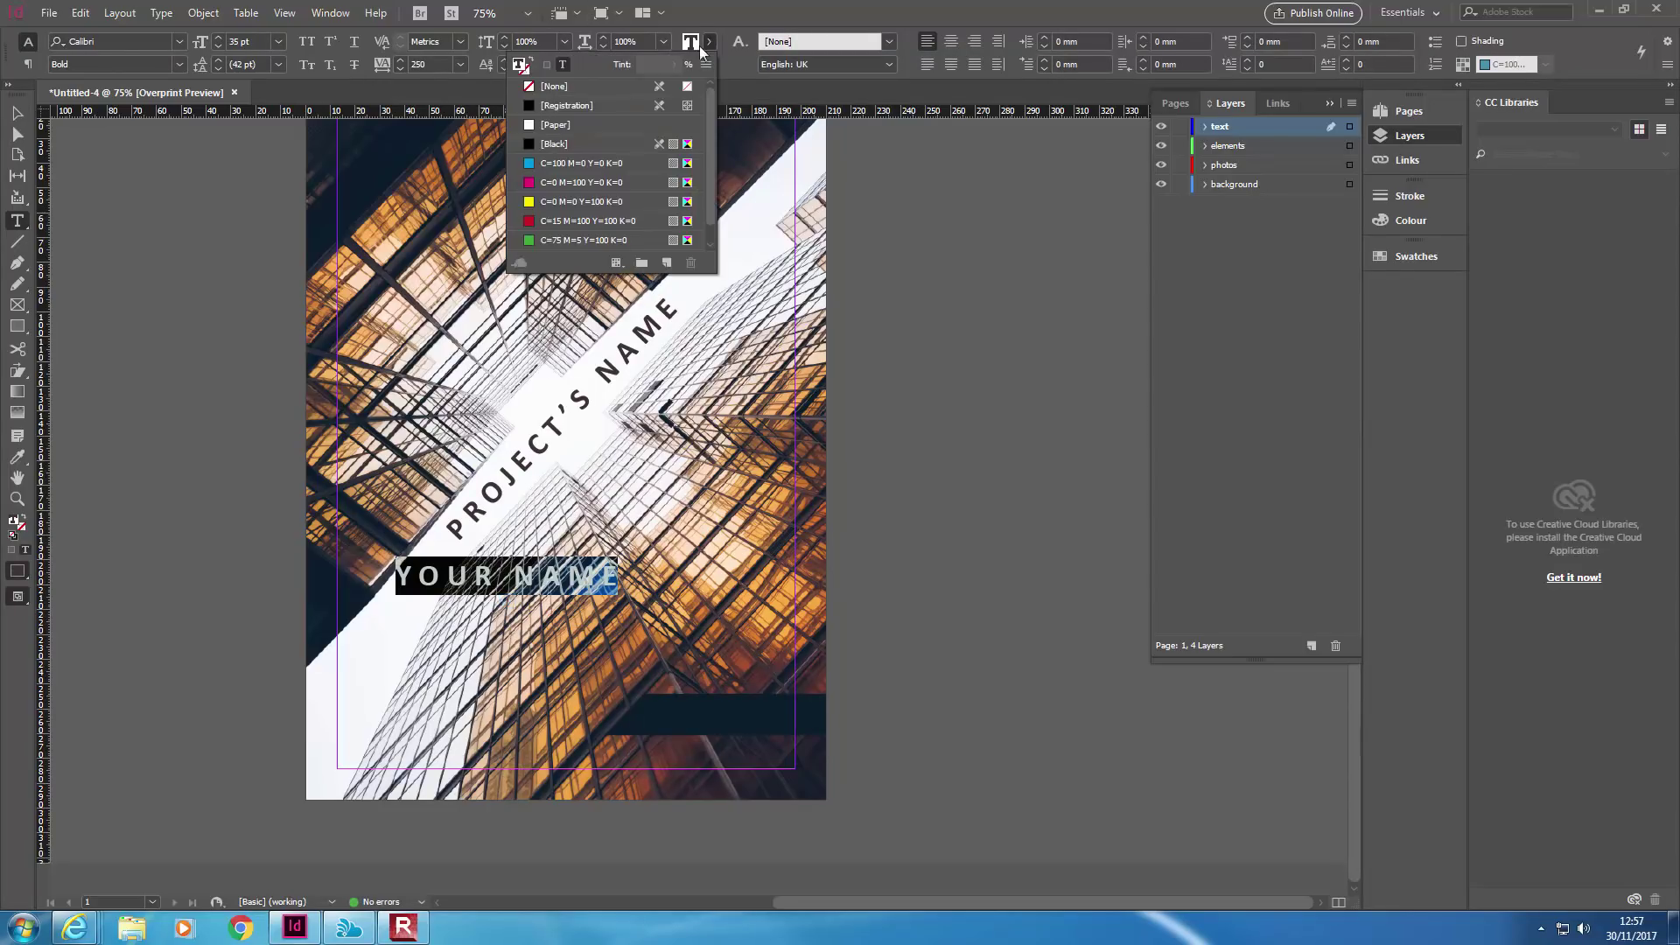
pyautogui.click(567, 124)
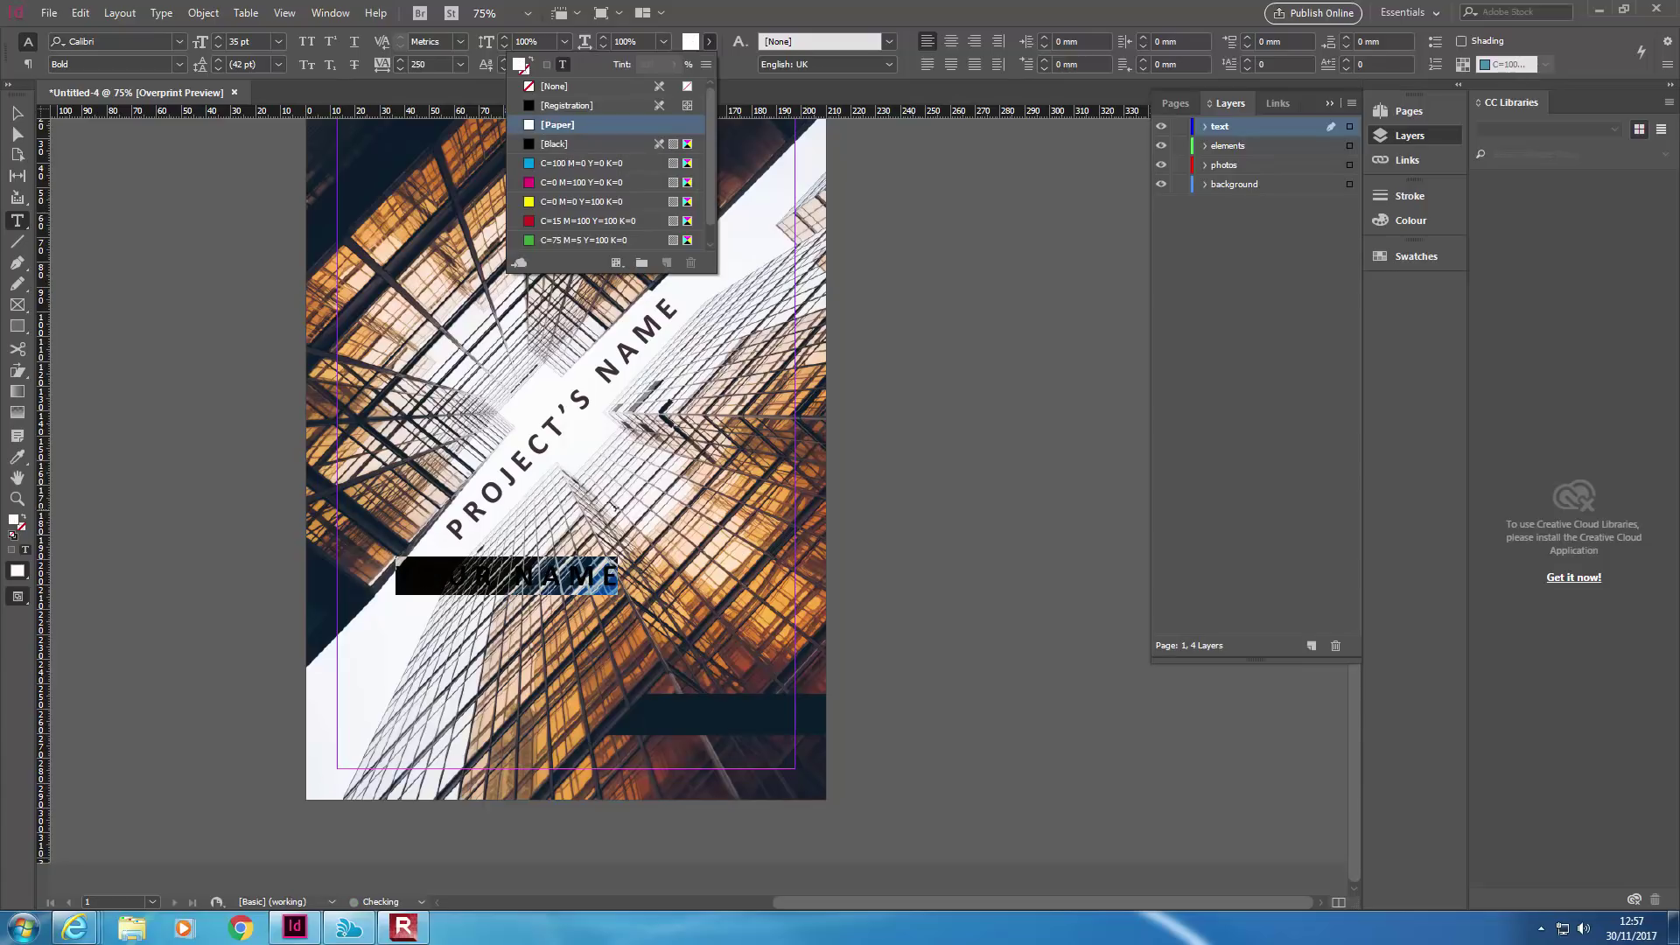
pyautogui.press('Escape')
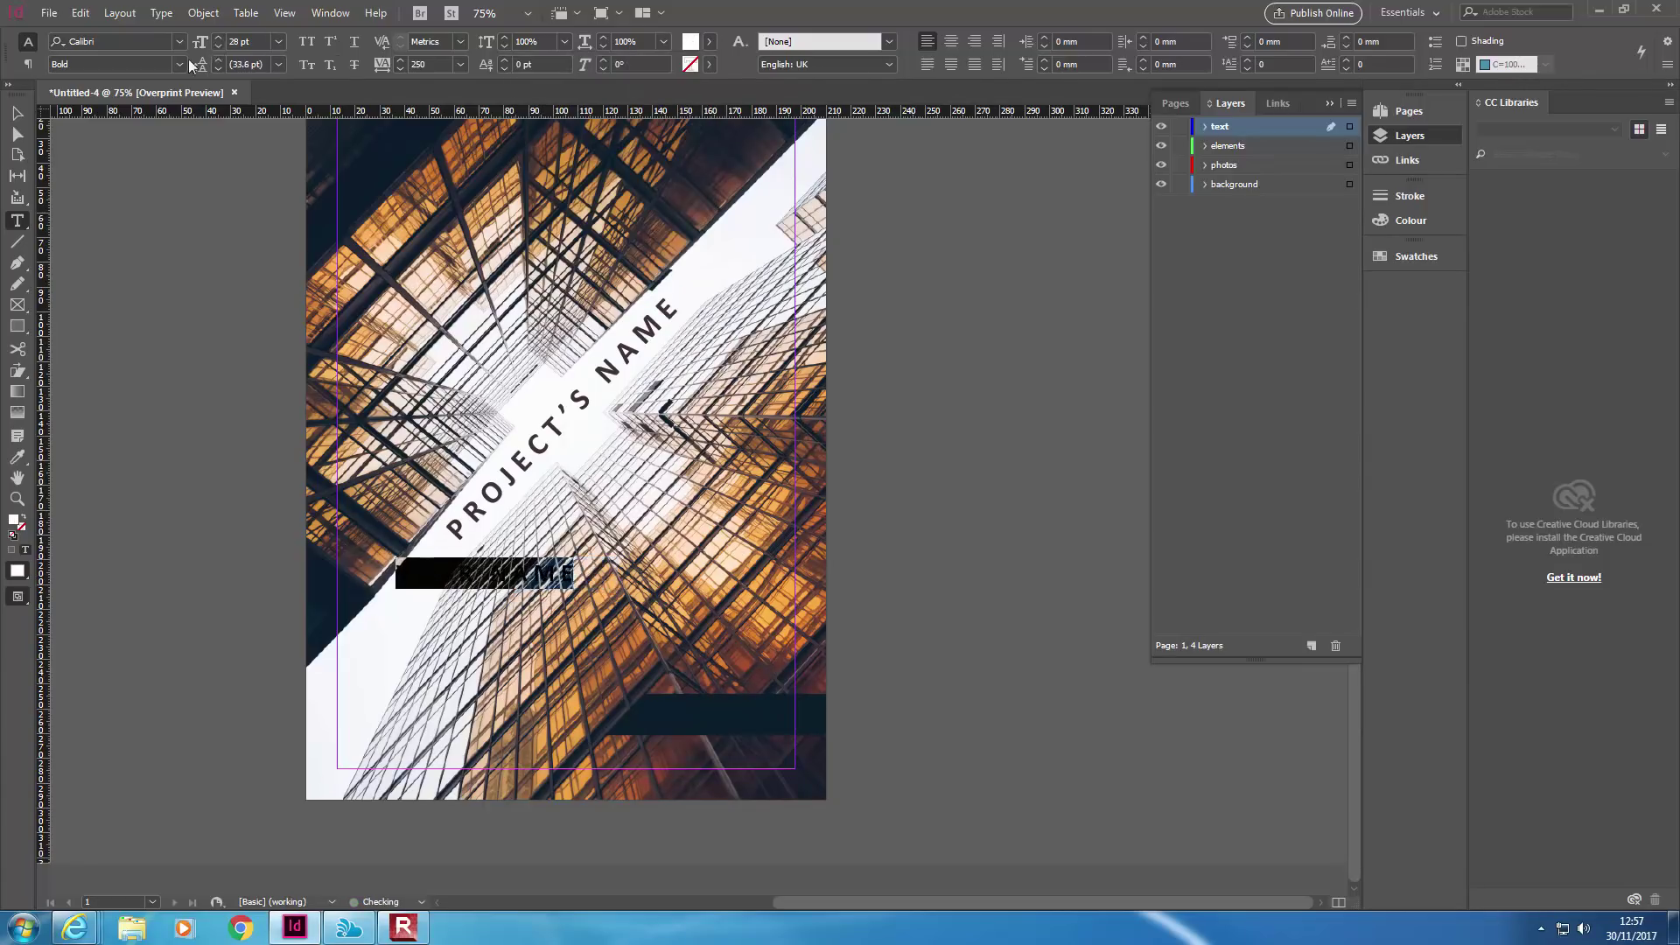
# Move the "YOUR NAME" frame onto the dark bar and reduce its text by a few more points to fit the bar
pyautogui.click(17, 114)
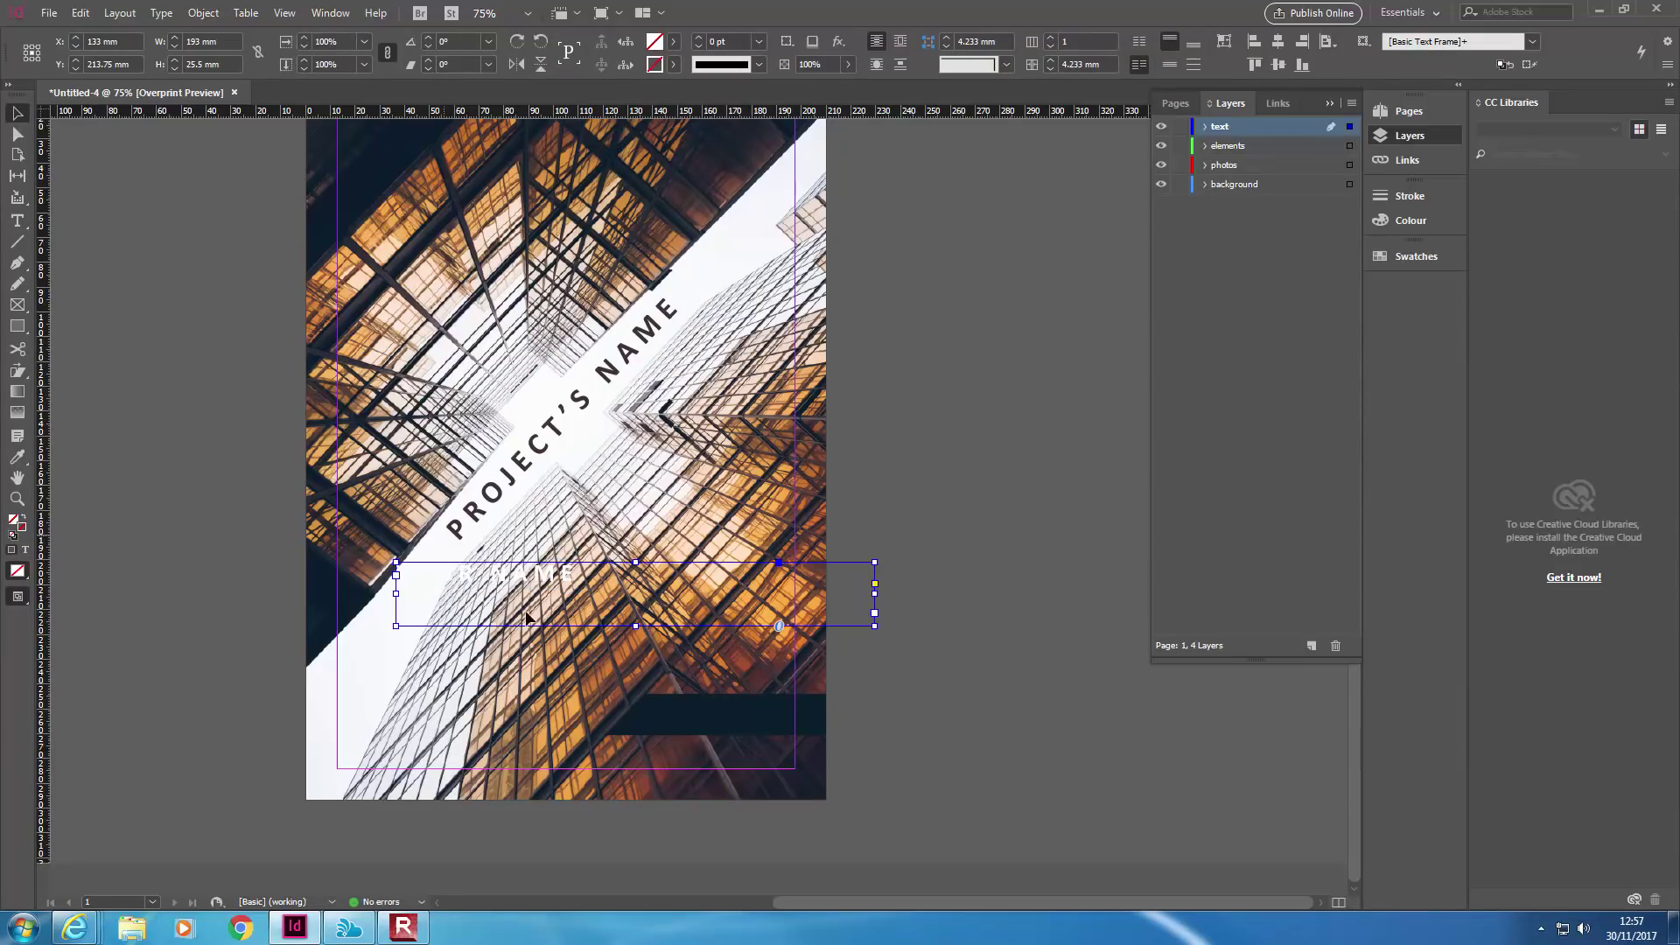
pyautogui.moveTo(526, 579); pyautogui.dragTo(639, 714)
pyautogui.doubleClick(758, 716)
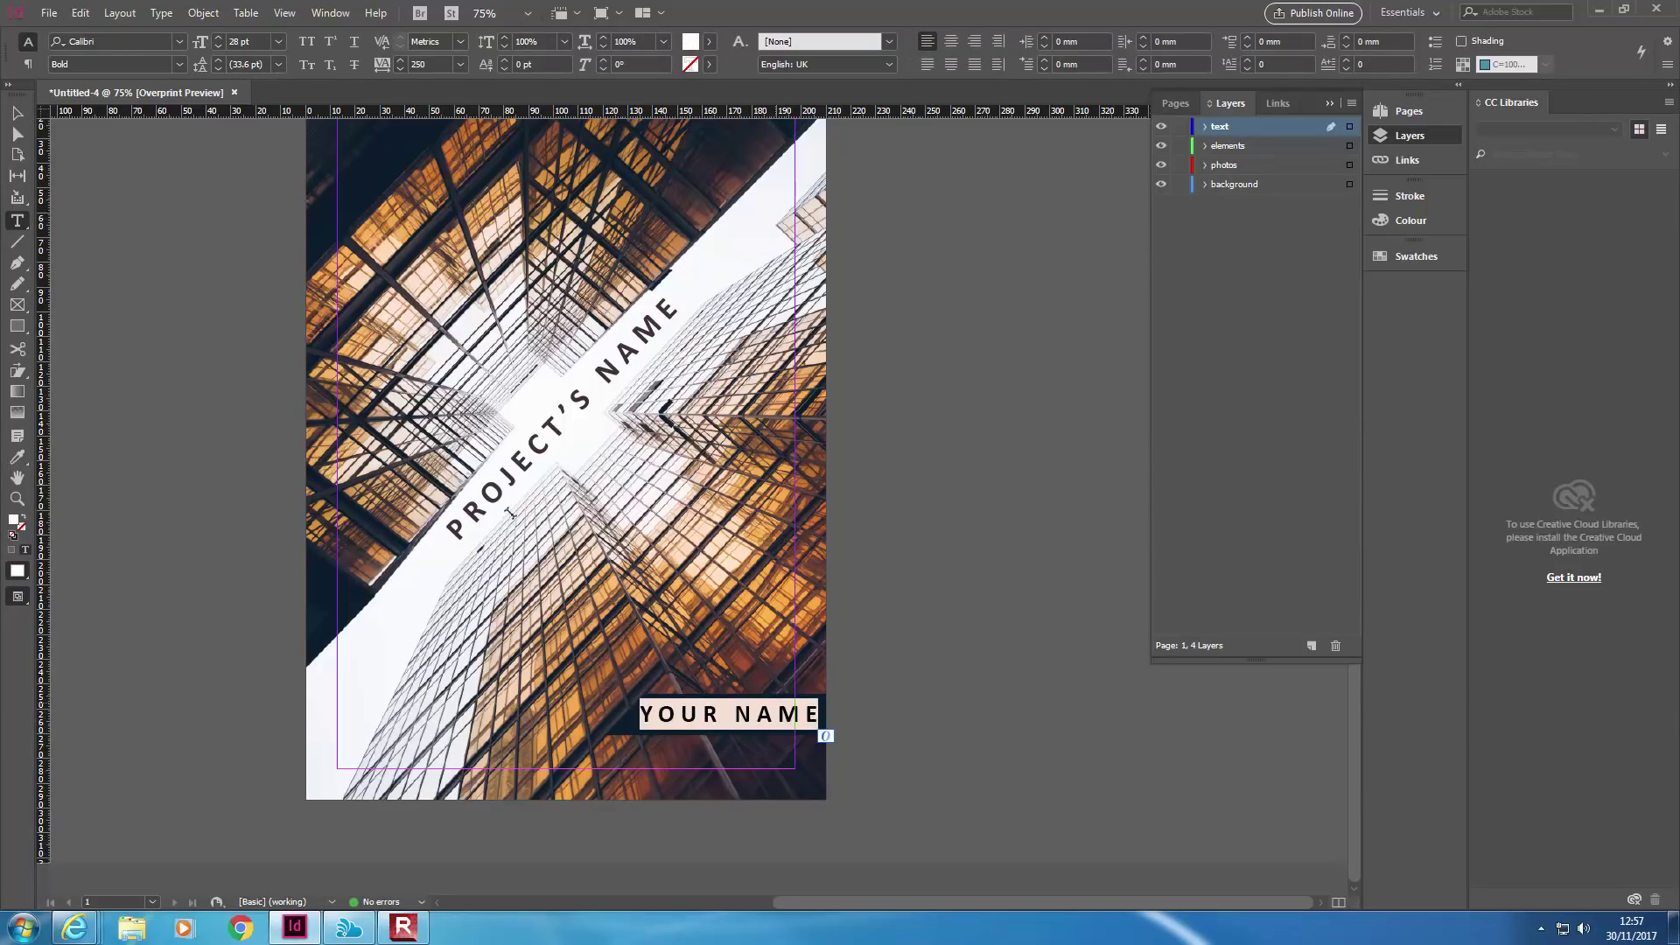
pyautogui.click(218, 46)
pyautogui.click(218, 45)
pyautogui.click(218, 45)
pyautogui.click(218, 46)
pyautogui.click(218, 46)
pyautogui.click(218, 45)
# Fine-tune the position of "YOUR NAME" on the dark bar and shrink its frame to end near the page edge
pyautogui.click(17, 113)
pyautogui.click(855, 706)
pyautogui.click(768, 731)
pyautogui.click(893, 646)
pyautogui.click(751, 724)
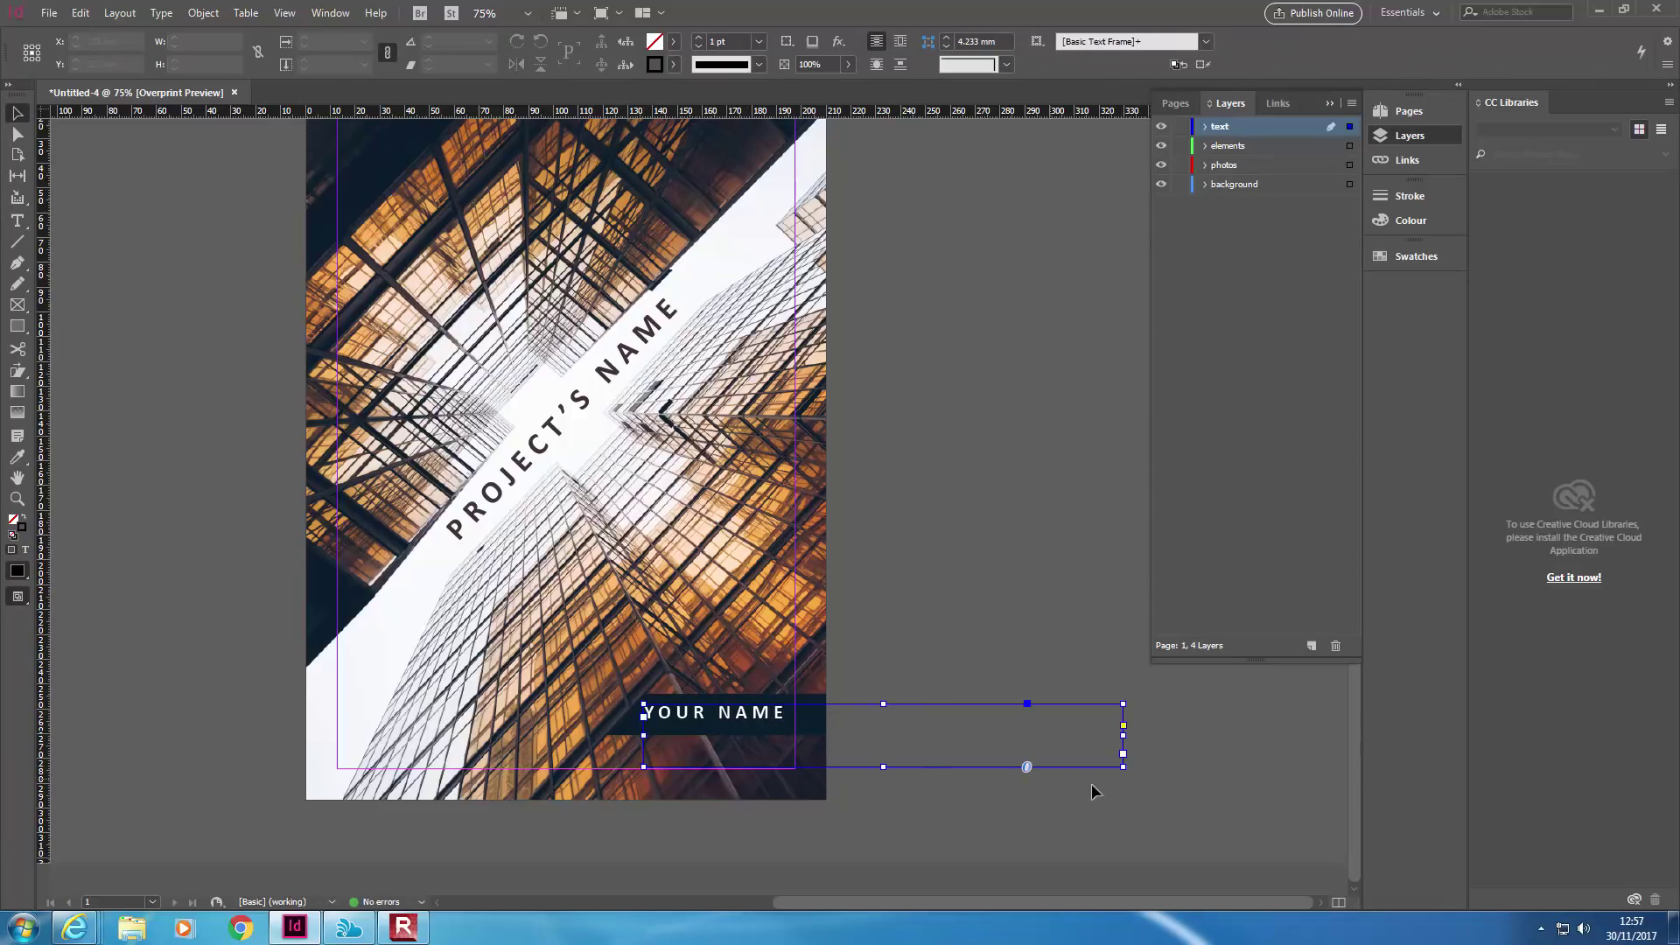
pyautogui.moveTo(1123, 766); pyautogui.dragTo(830, 734)
pyautogui.click(895, 712)
pyautogui.scroll(2, 906, 569)
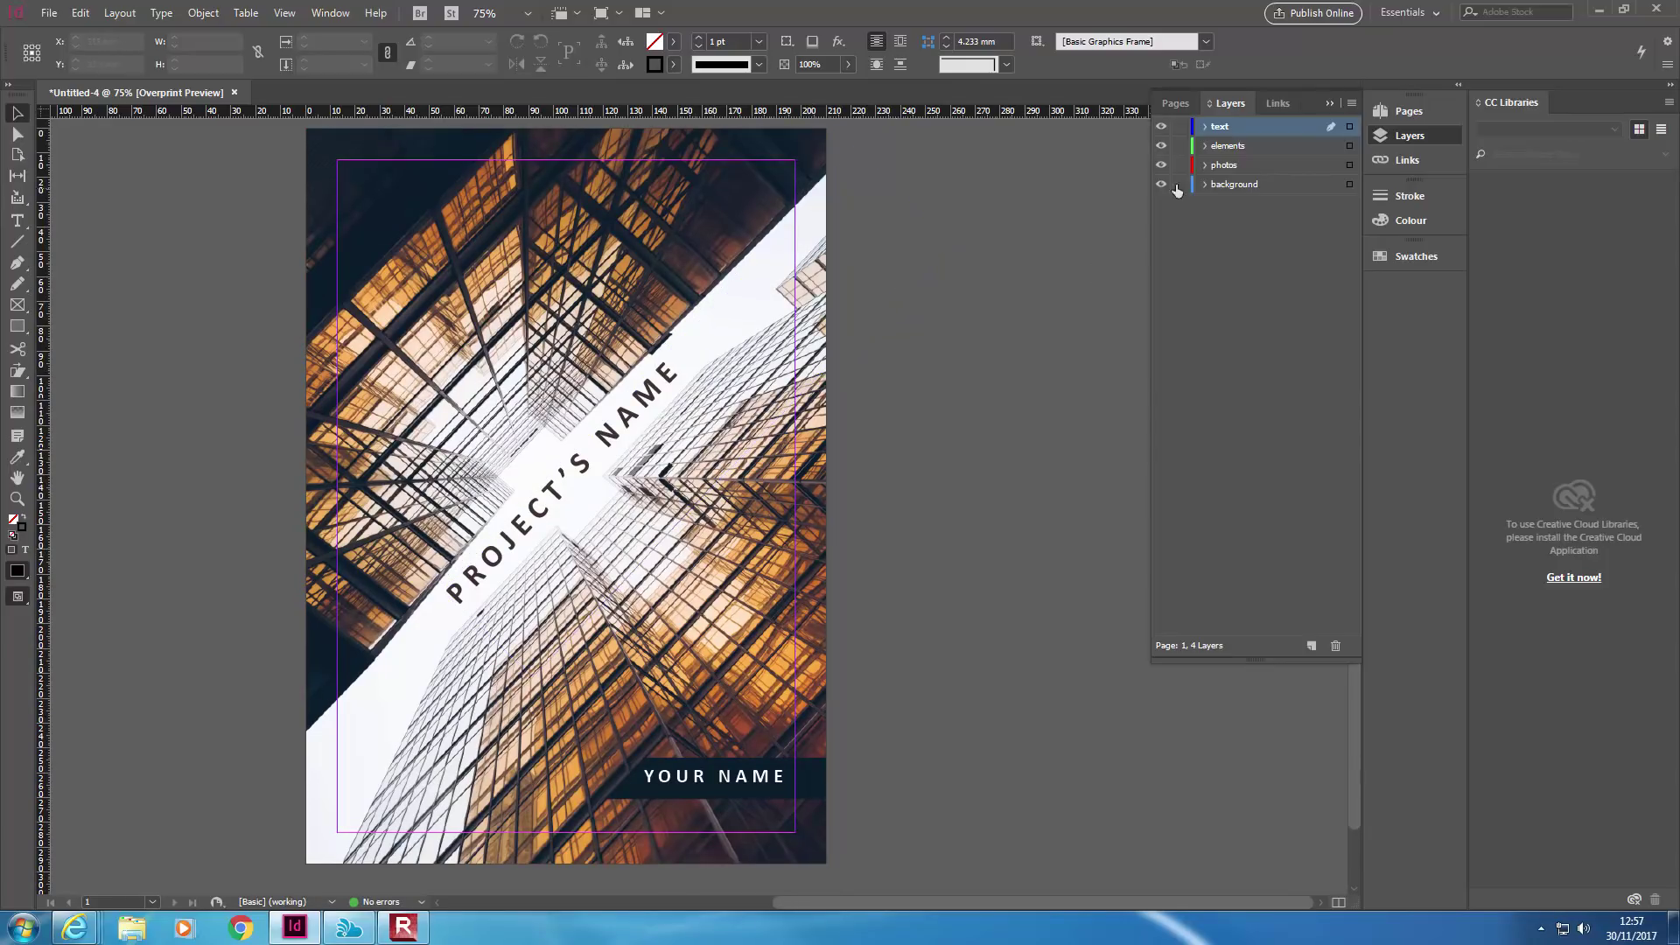
# Make the photos layer active and, while choosing a file to place, copy the "UP logo - Greyscale" PNG from the indesign folder
pyautogui.click(1261, 170)
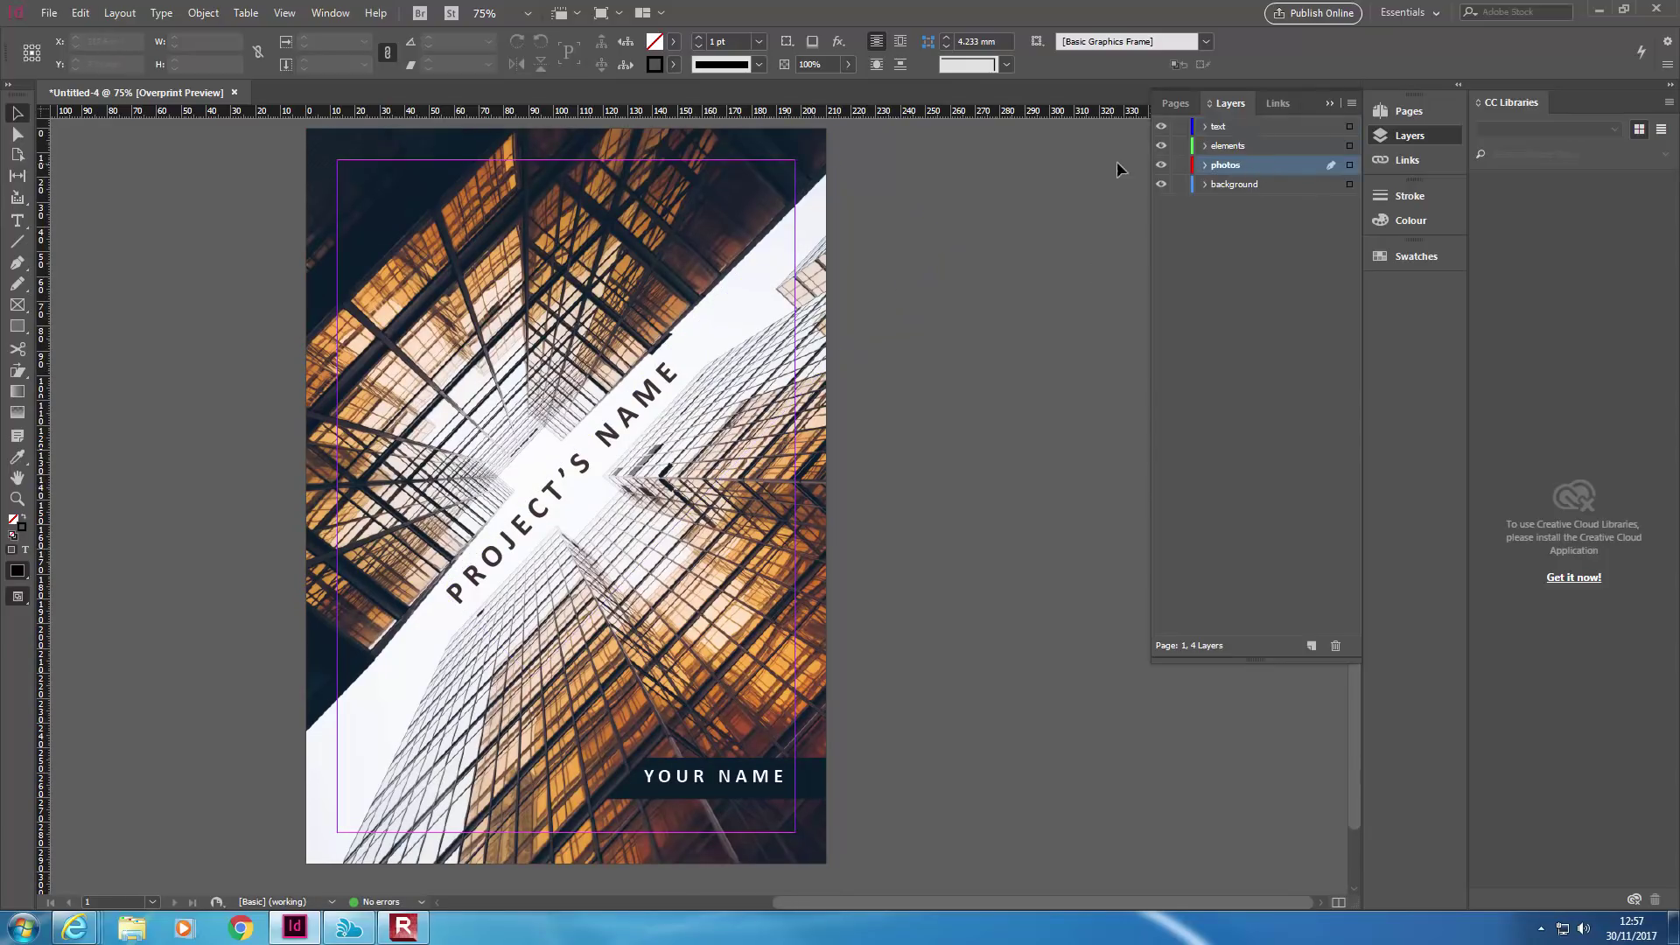
pyautogui.click(49, 13)
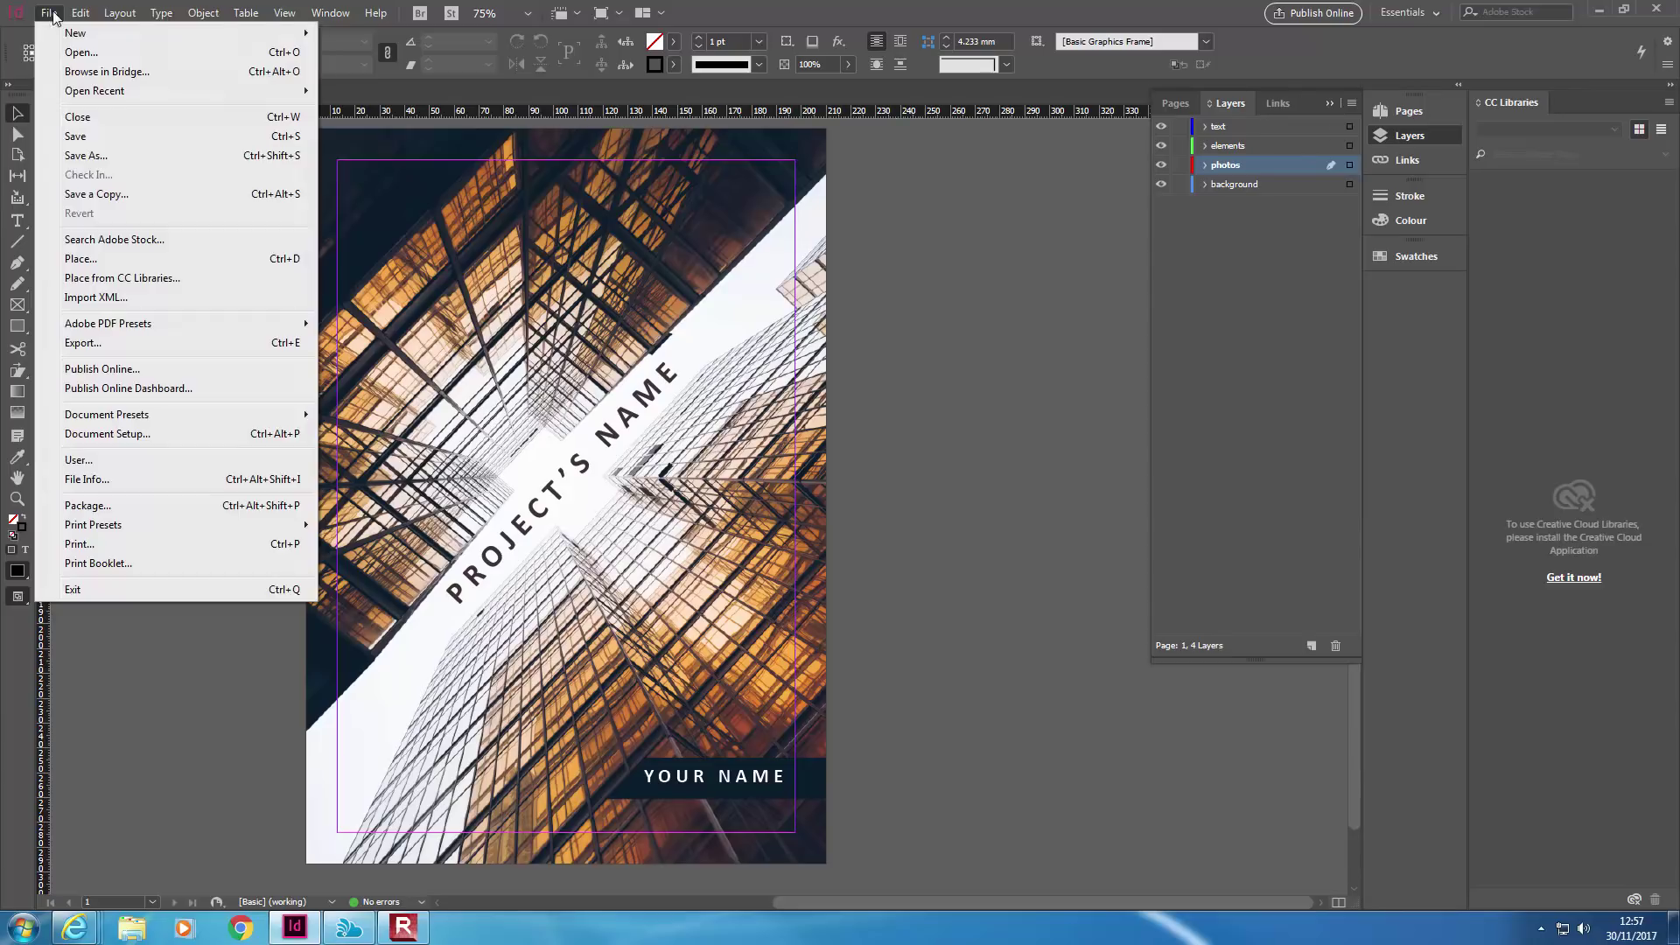
pyautogui.click(81, 259)
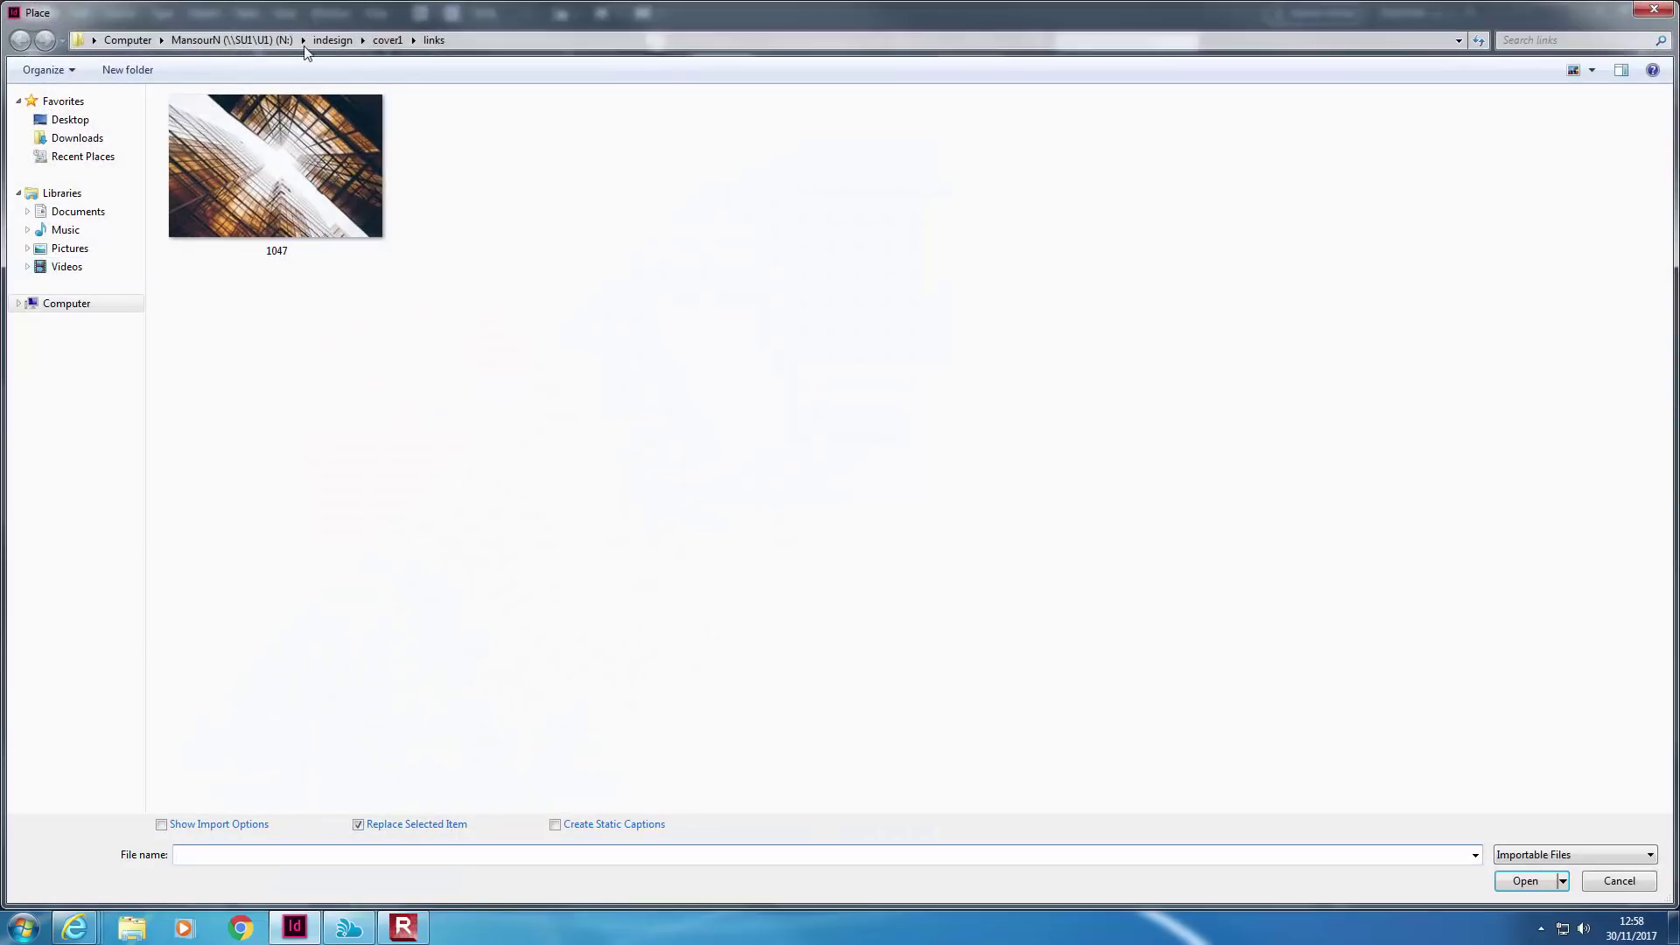
pyautogui.click(339, 48)
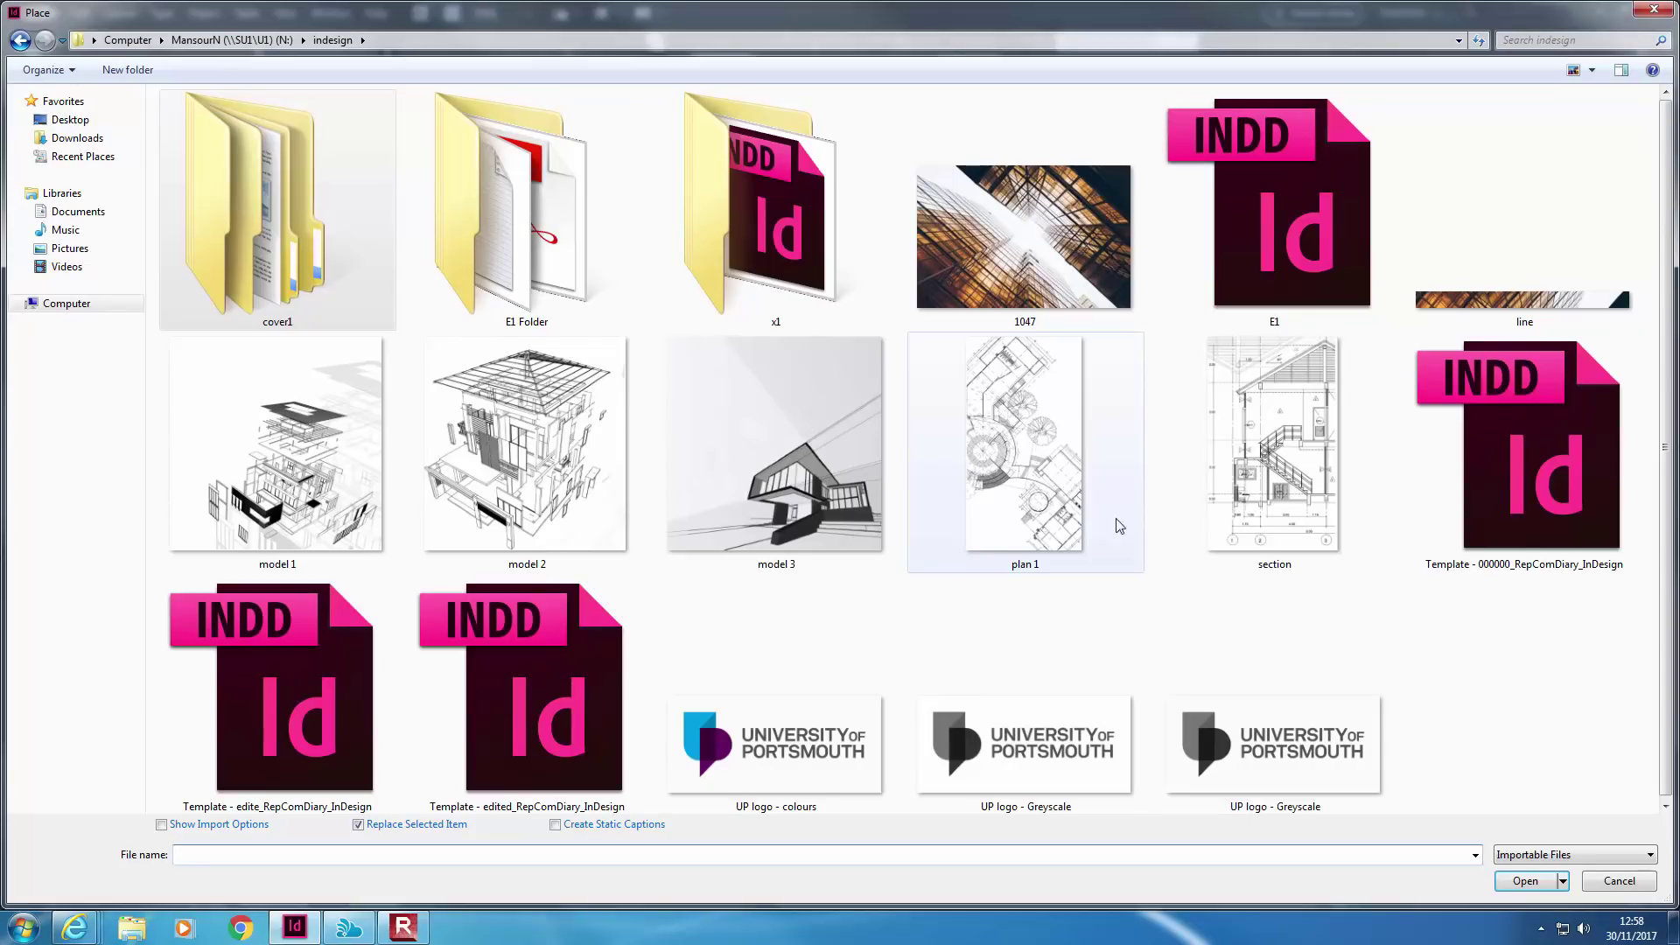
pyautogui.click(1283, 742)
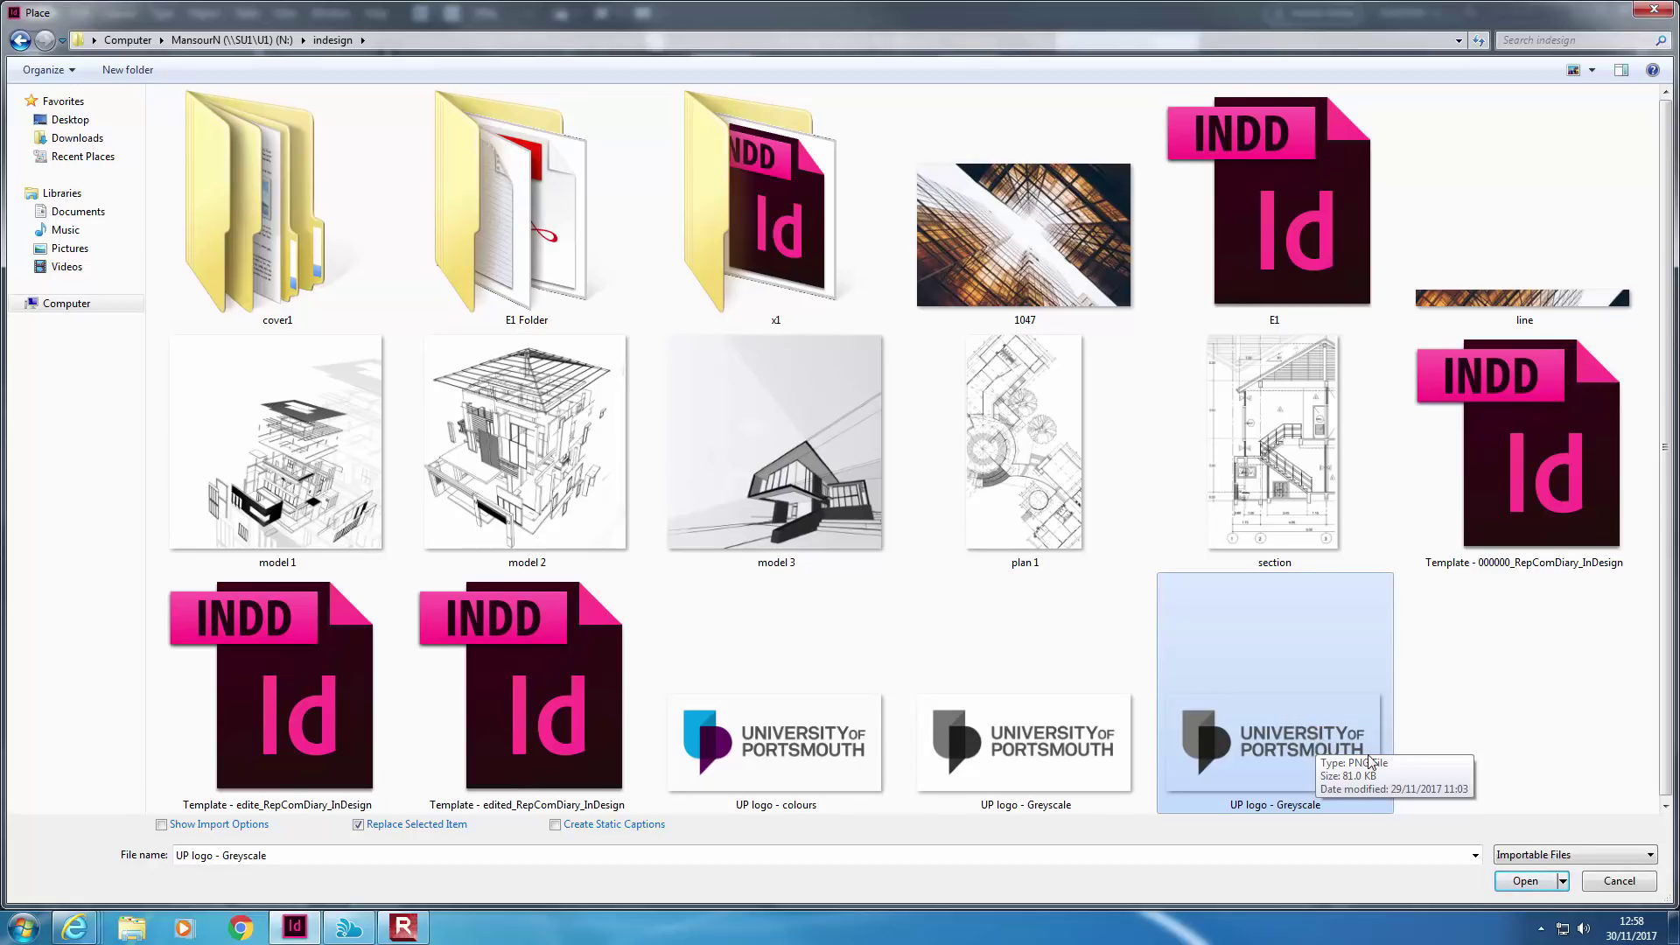
pyautogui.rightClick(1324, 737)
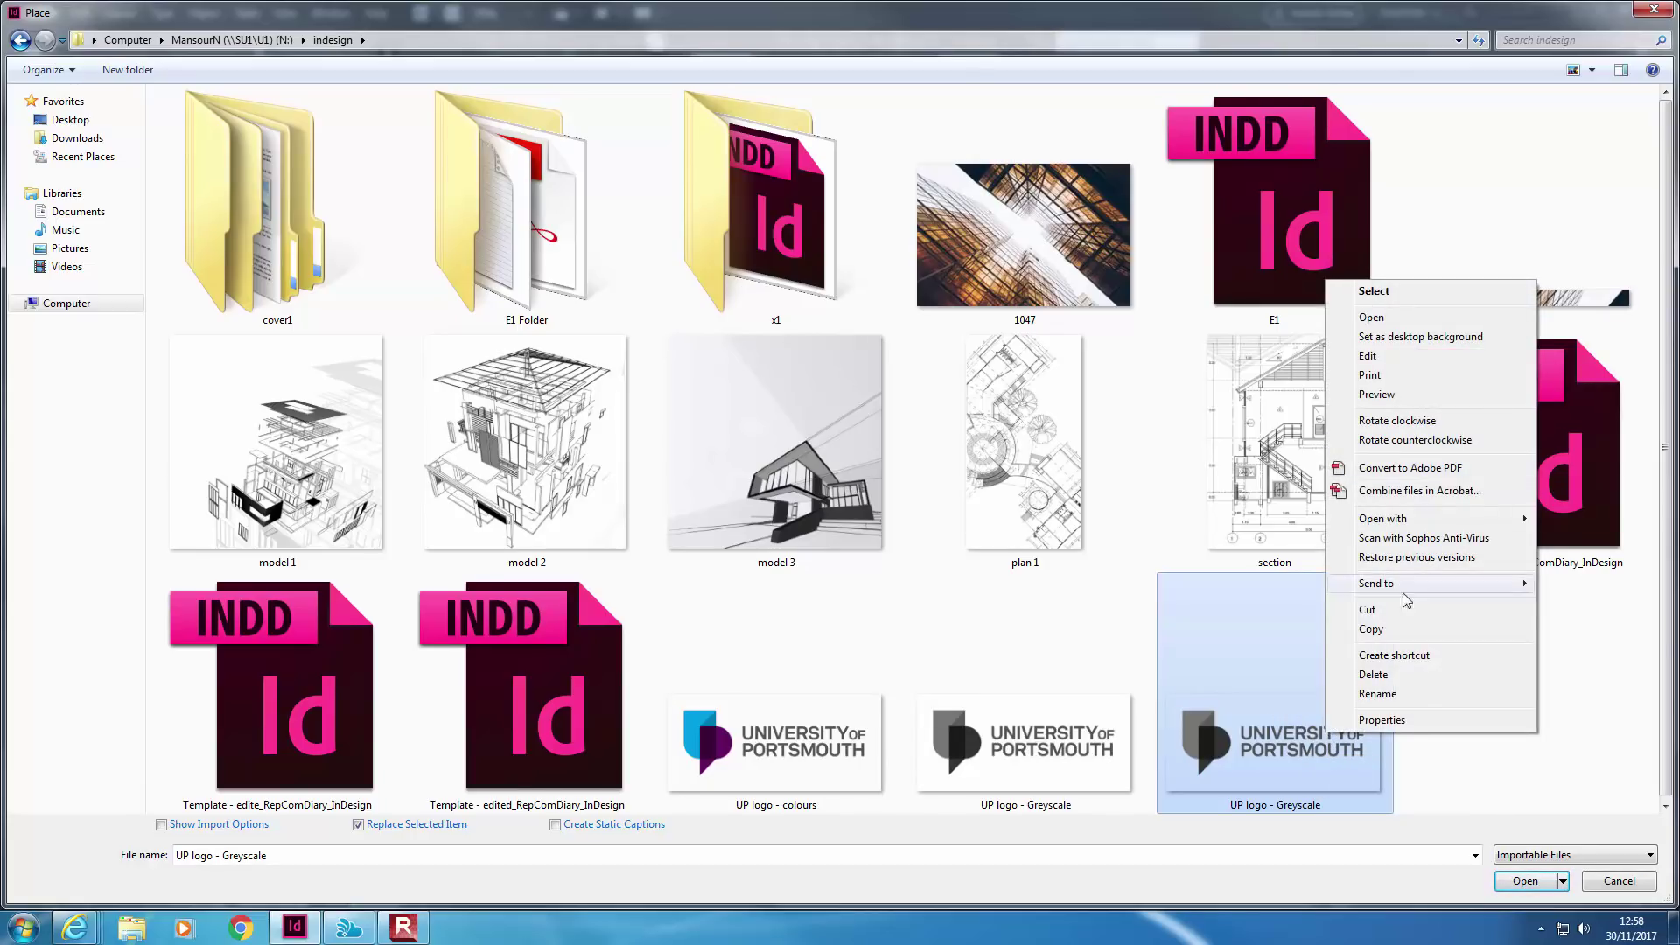
pyautogui.click(1391, 630)
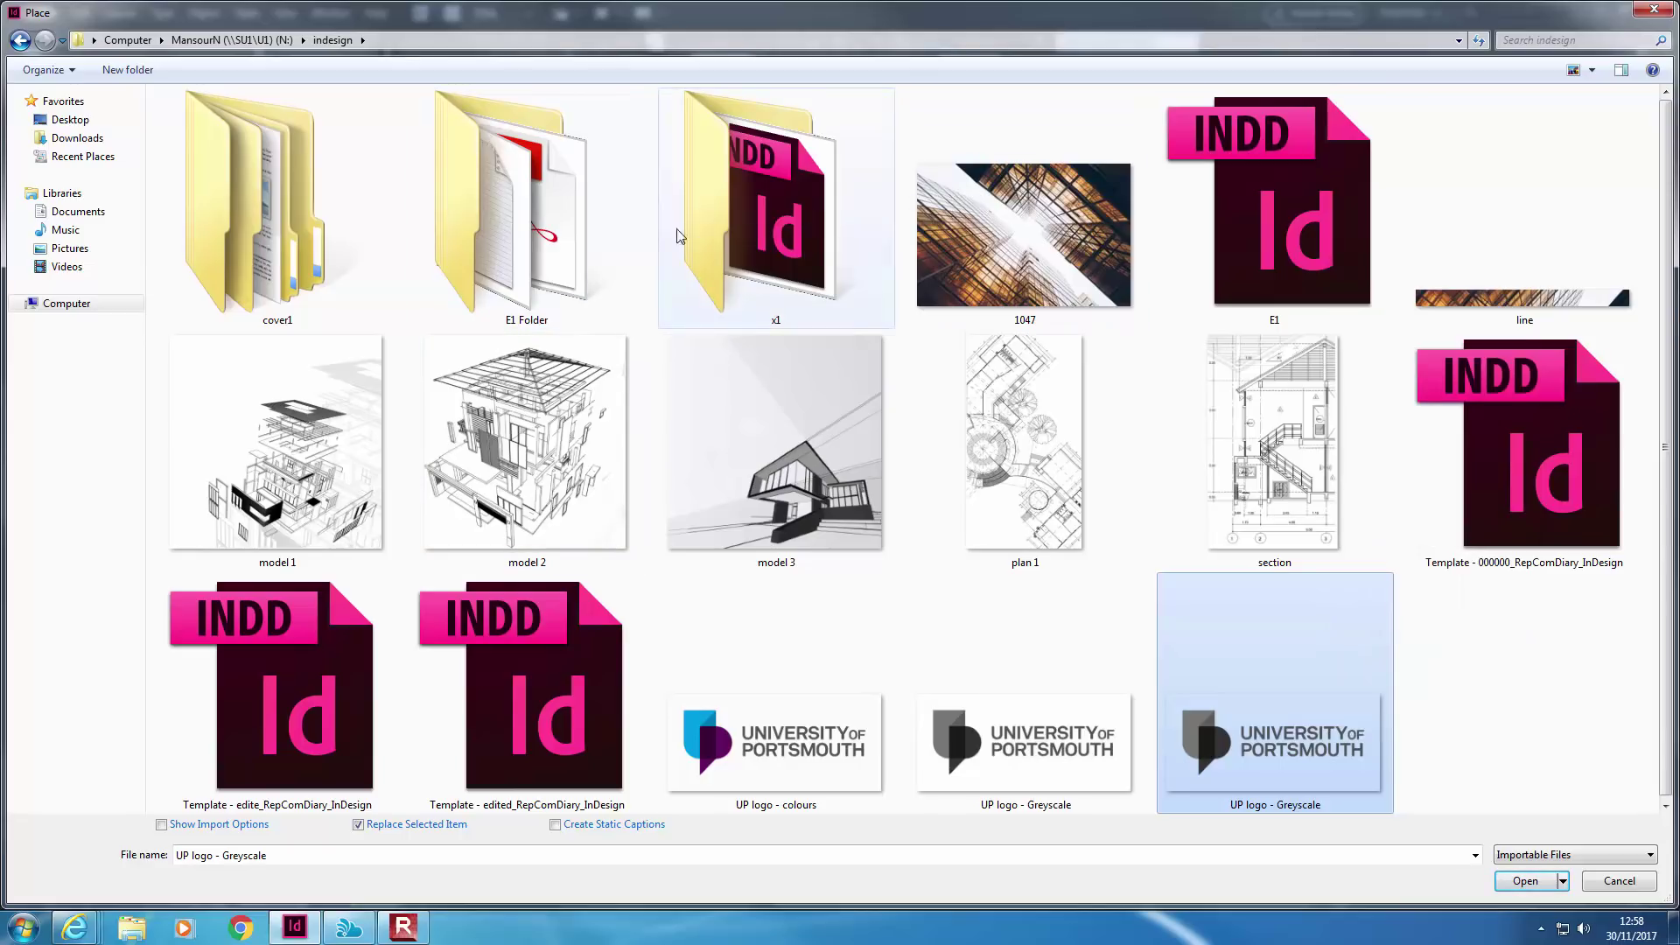
# Paste the logo file into cover1's links folder and place it at the upper-left page margins, about 76 × 35 mm
pyautogui.doubleClick(262, 198)
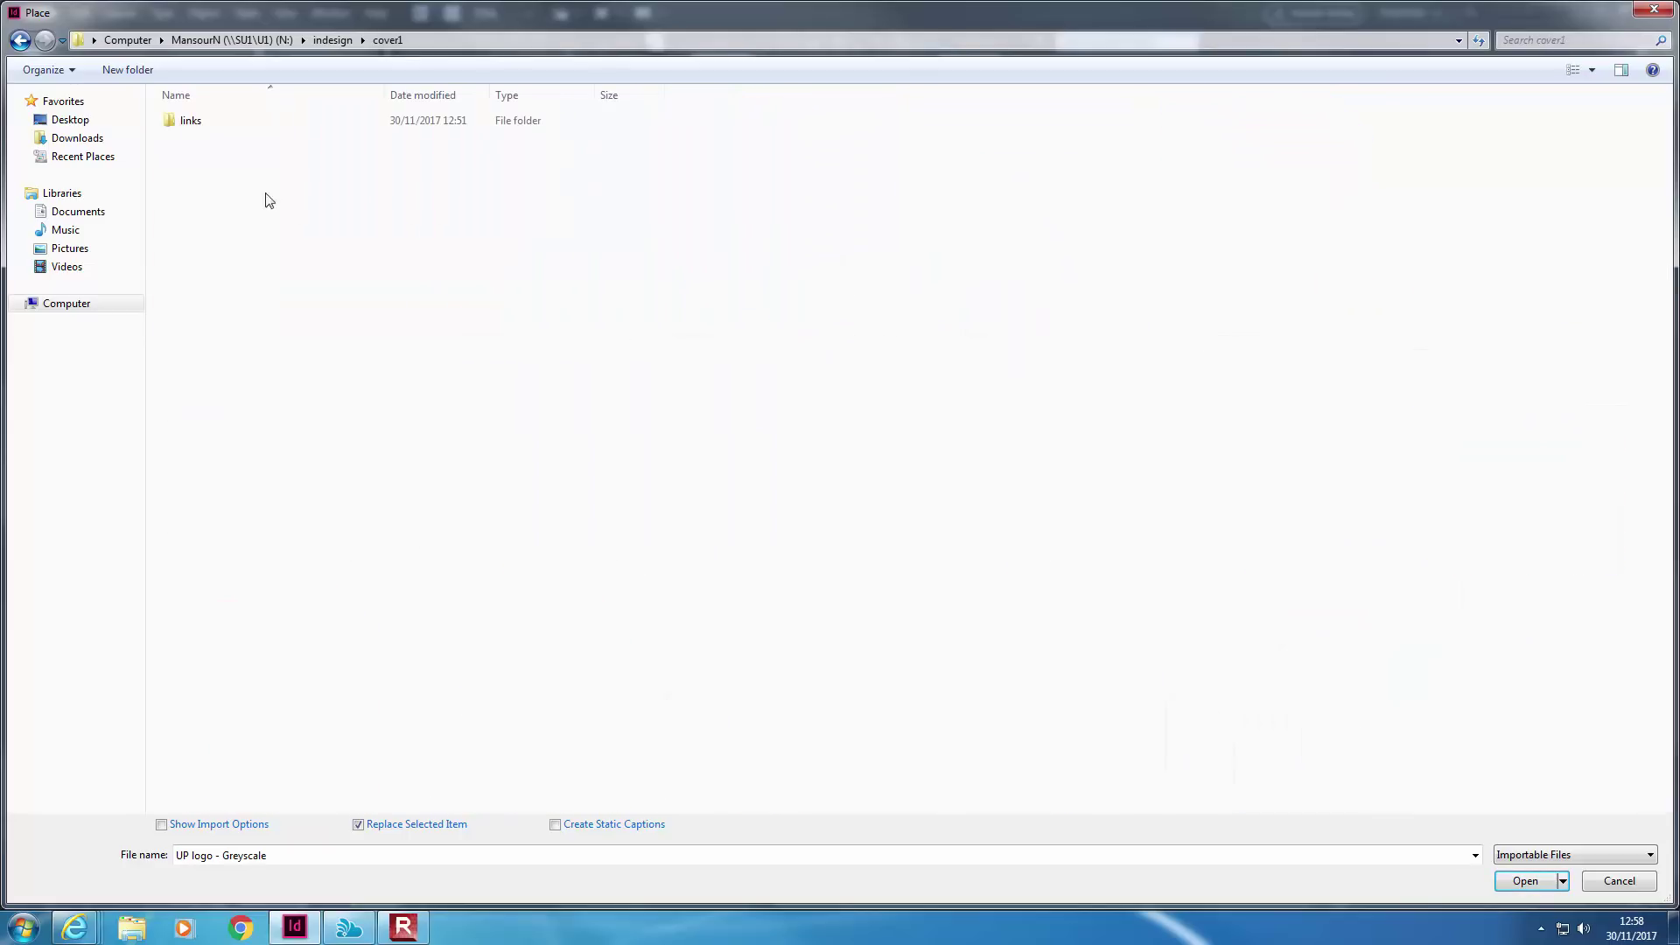
pyautogui.doubleClick(270, 126)
pyautogui.rightClick(537, 161)
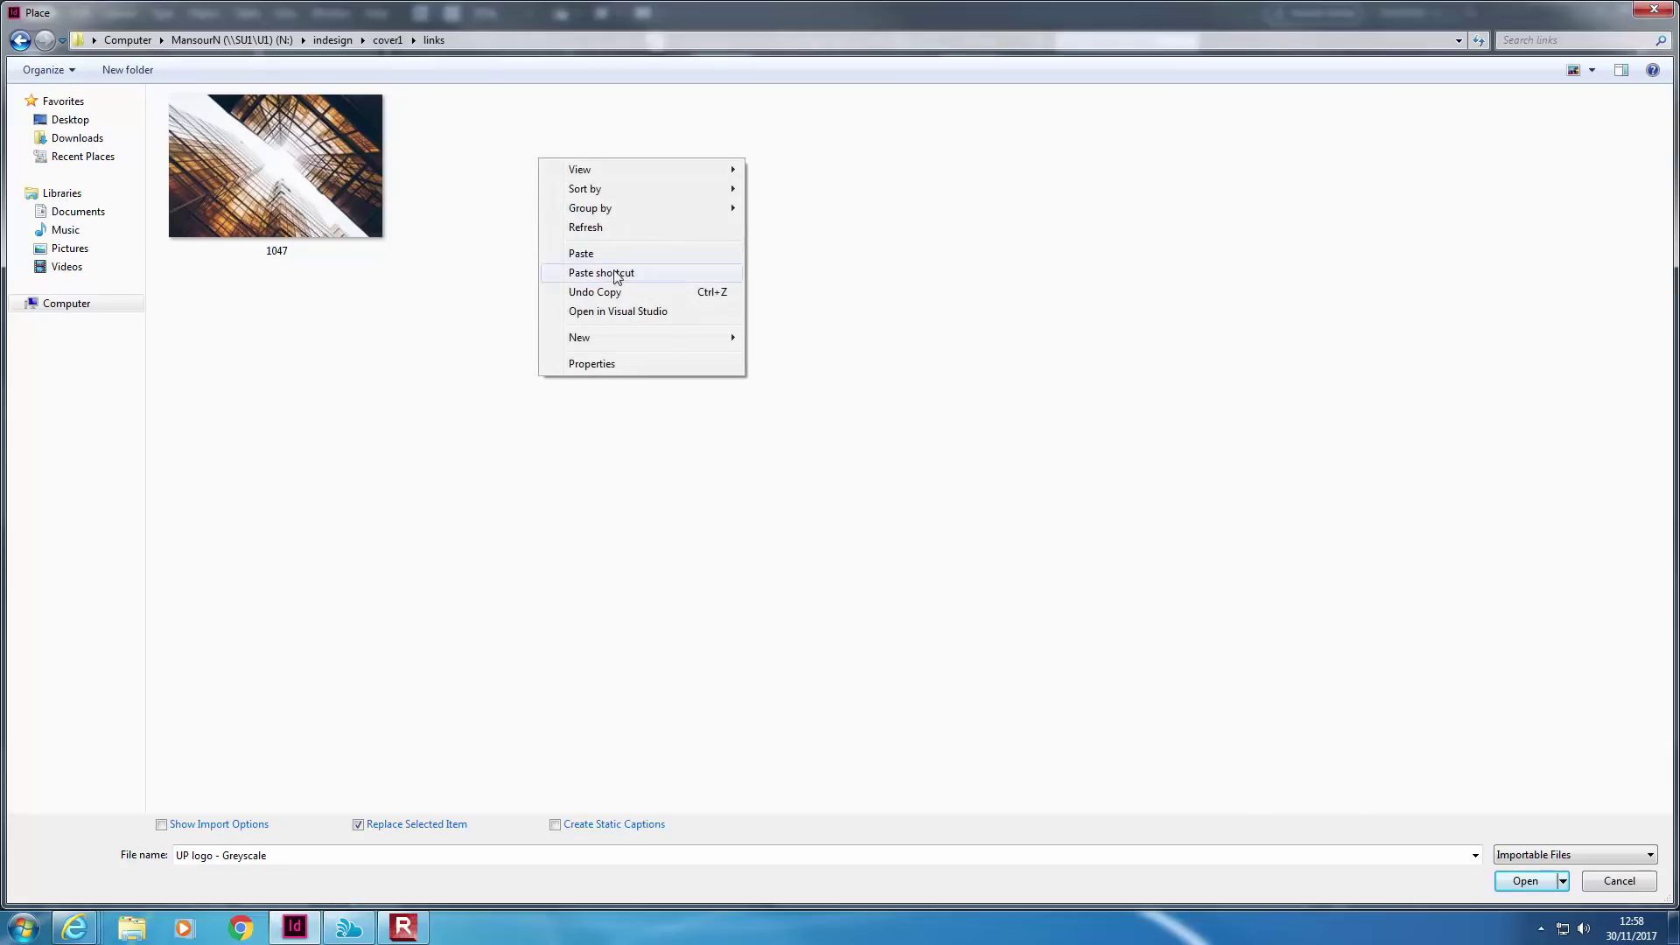
pyautogui.click(569, 253)
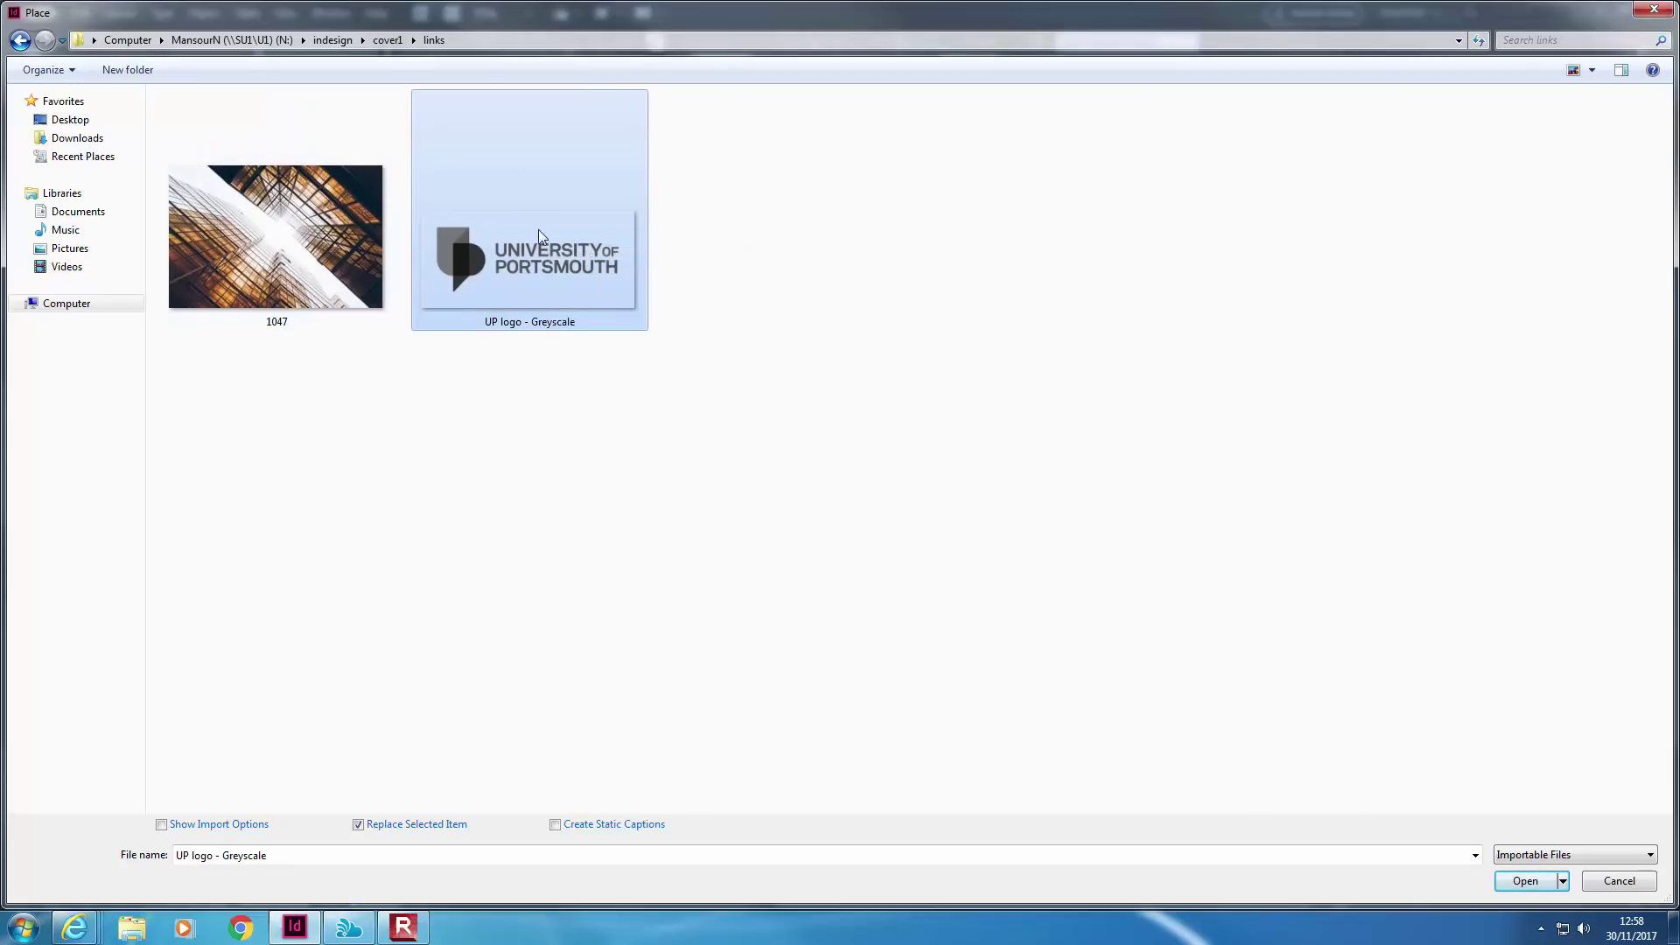
pyautogui.doubleClick(538, 272)
pyautogui.moveTo(338, 165); pyautogui.dragTo(526, 252)
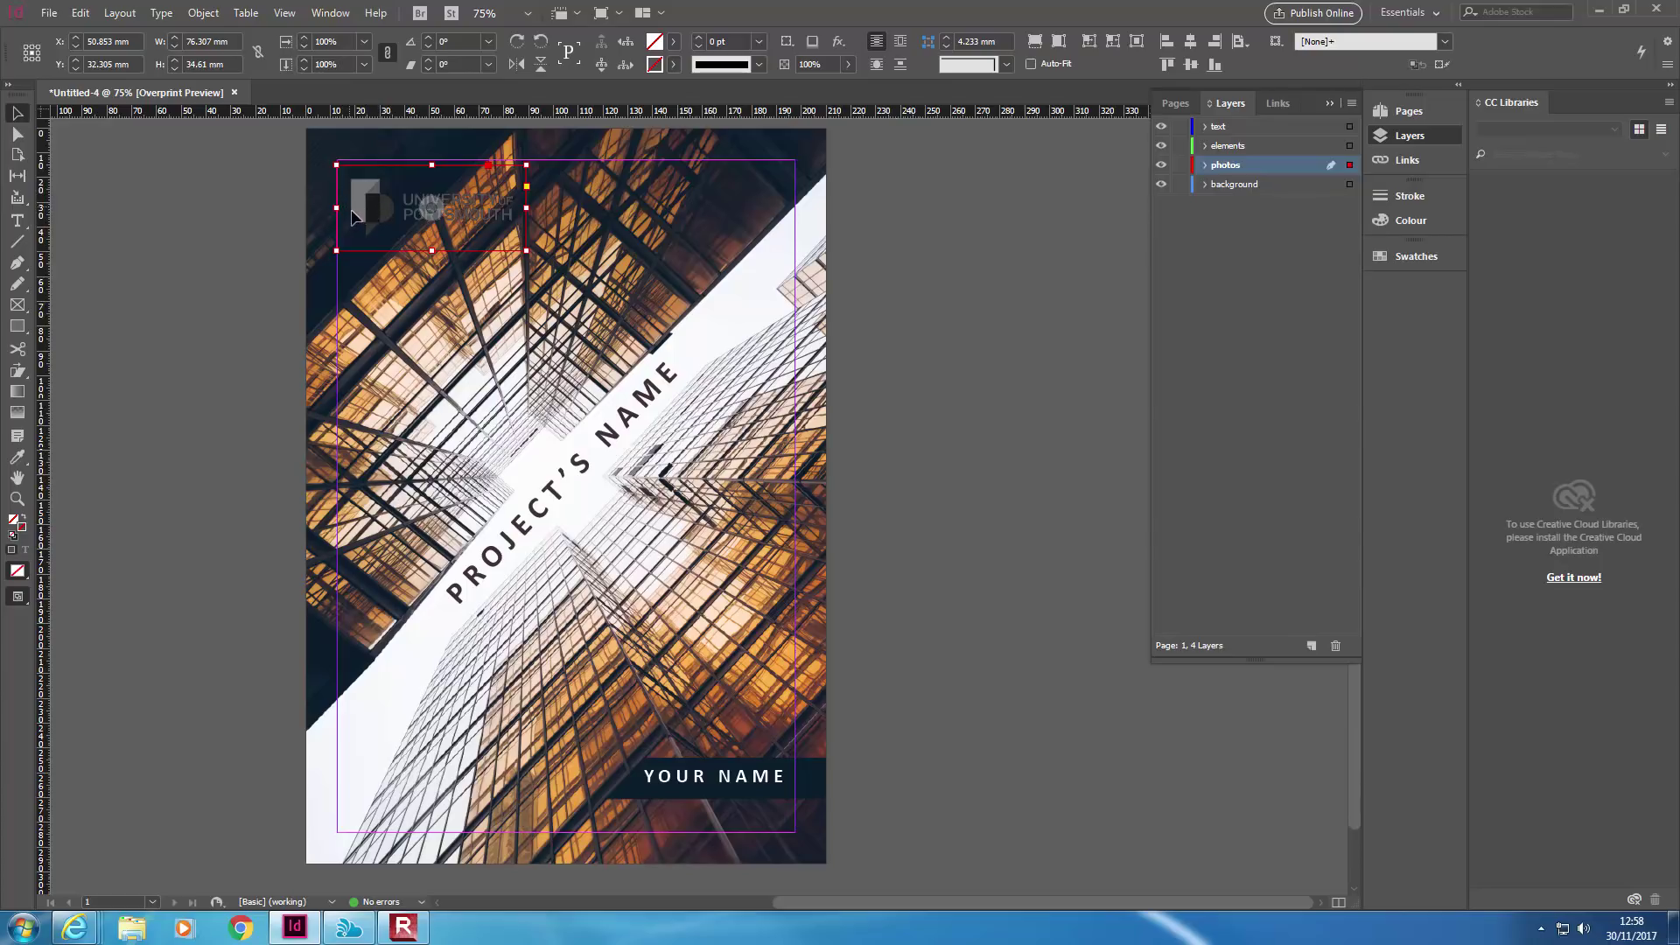
# Set the University of Portsmouth logo's transparency blending mode to Screen
pyautogui.click(203, 13)
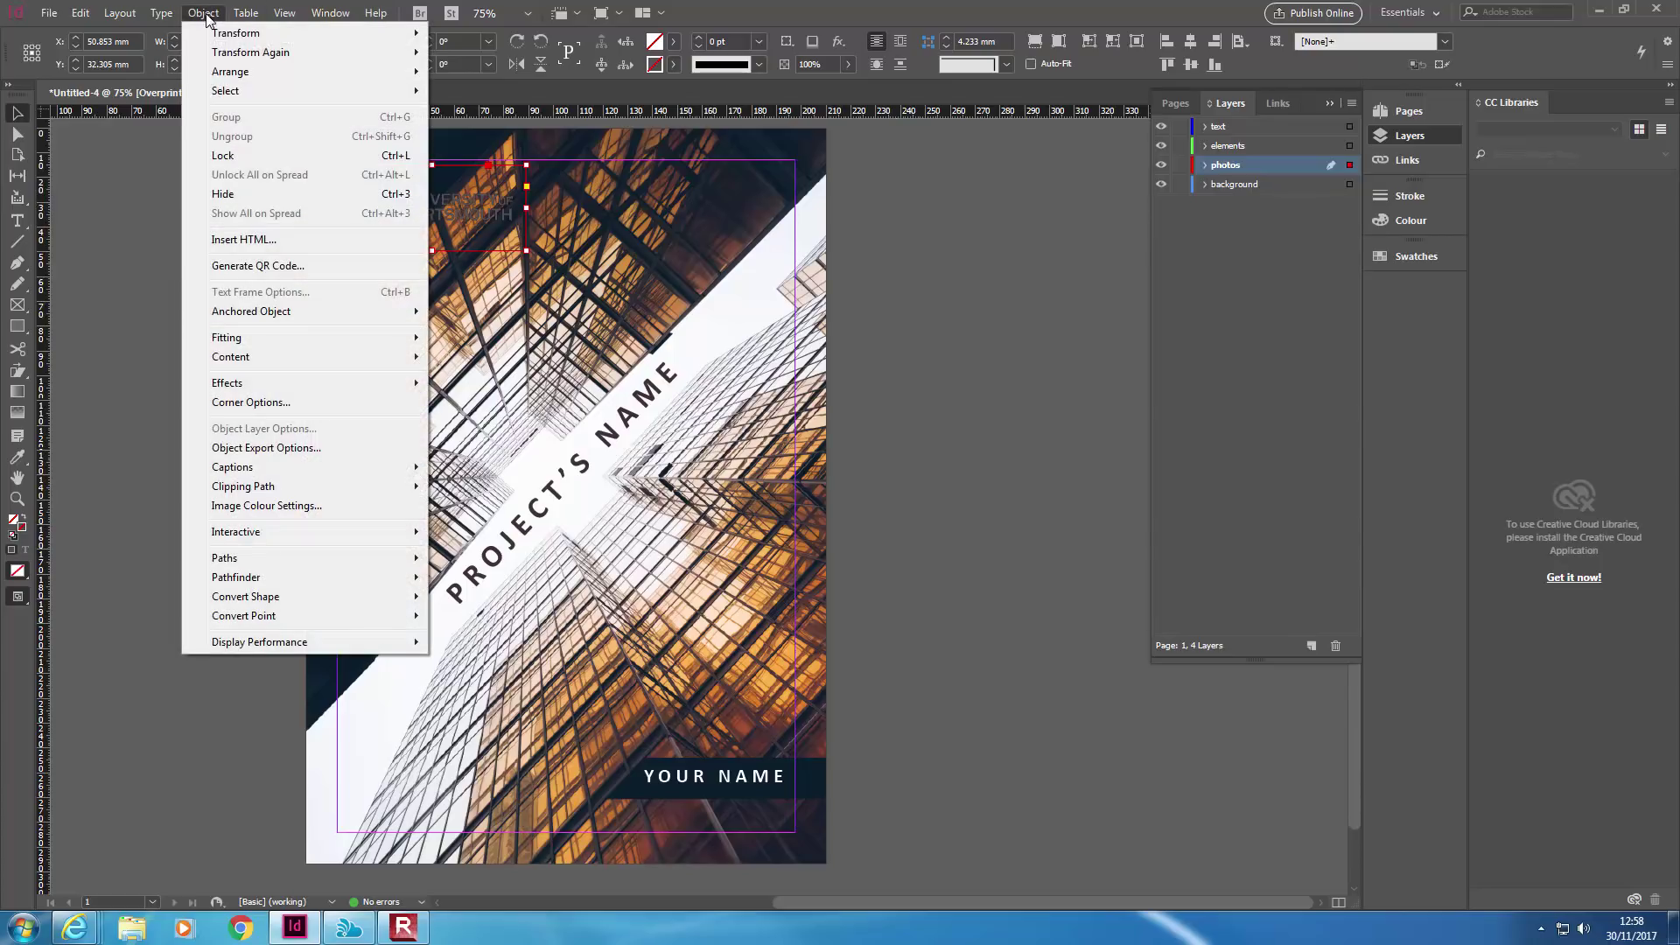
pyautogui.moveTo(270, 383)
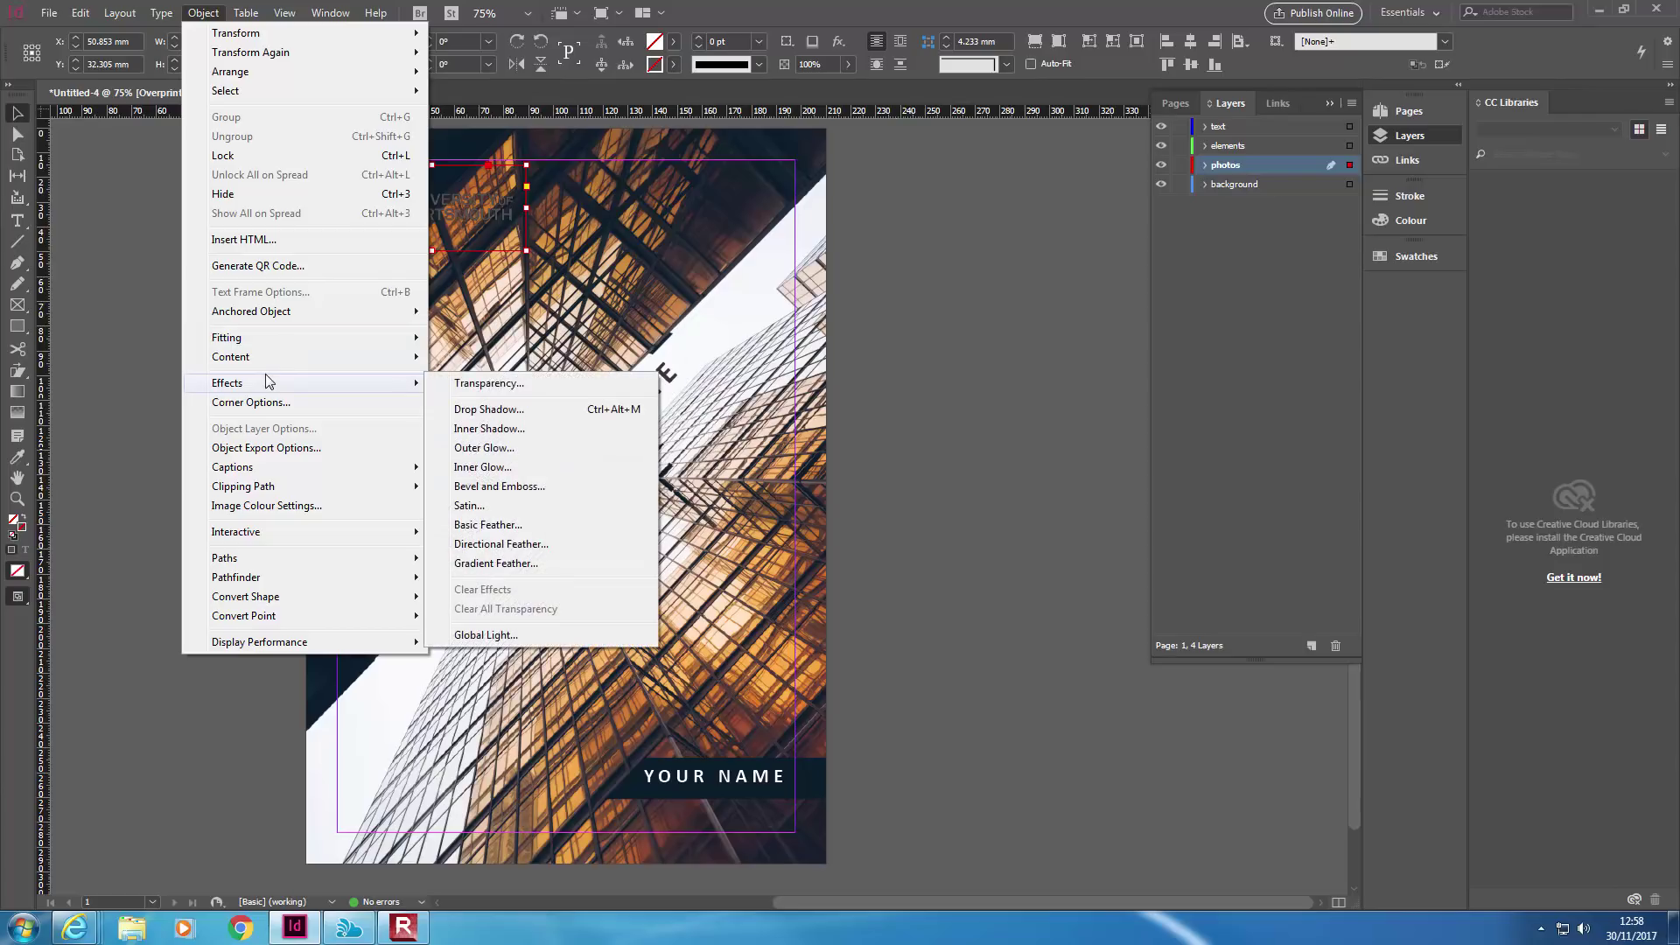
pyautogui.click(488, 388)
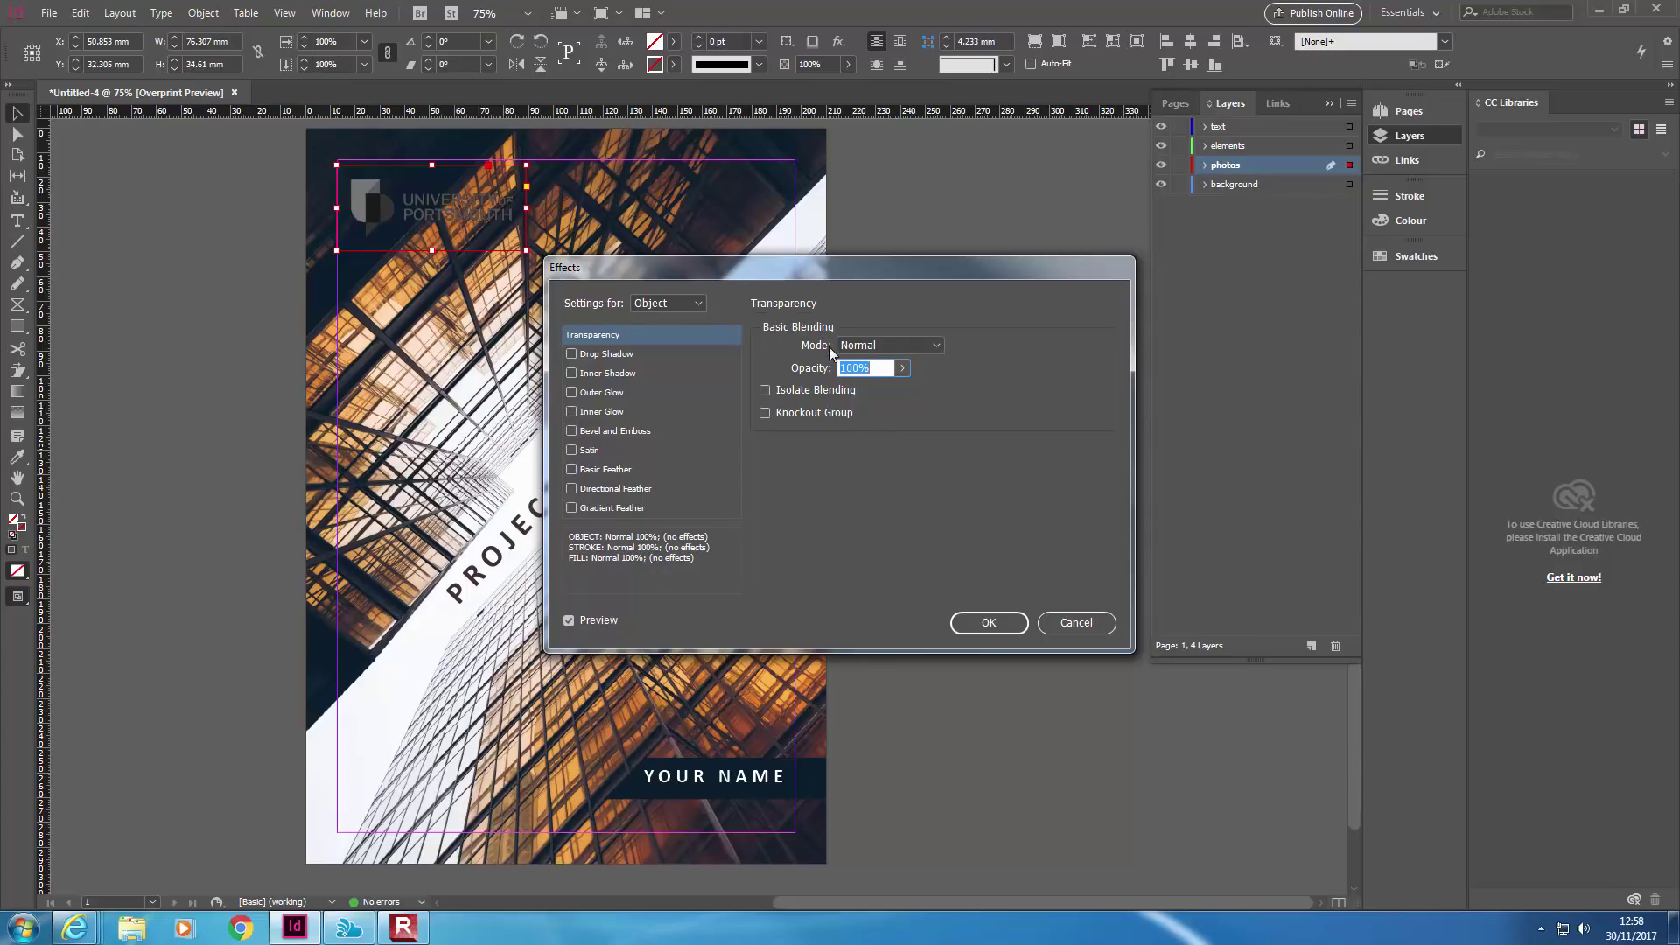
pyautogui.click(907, 343)
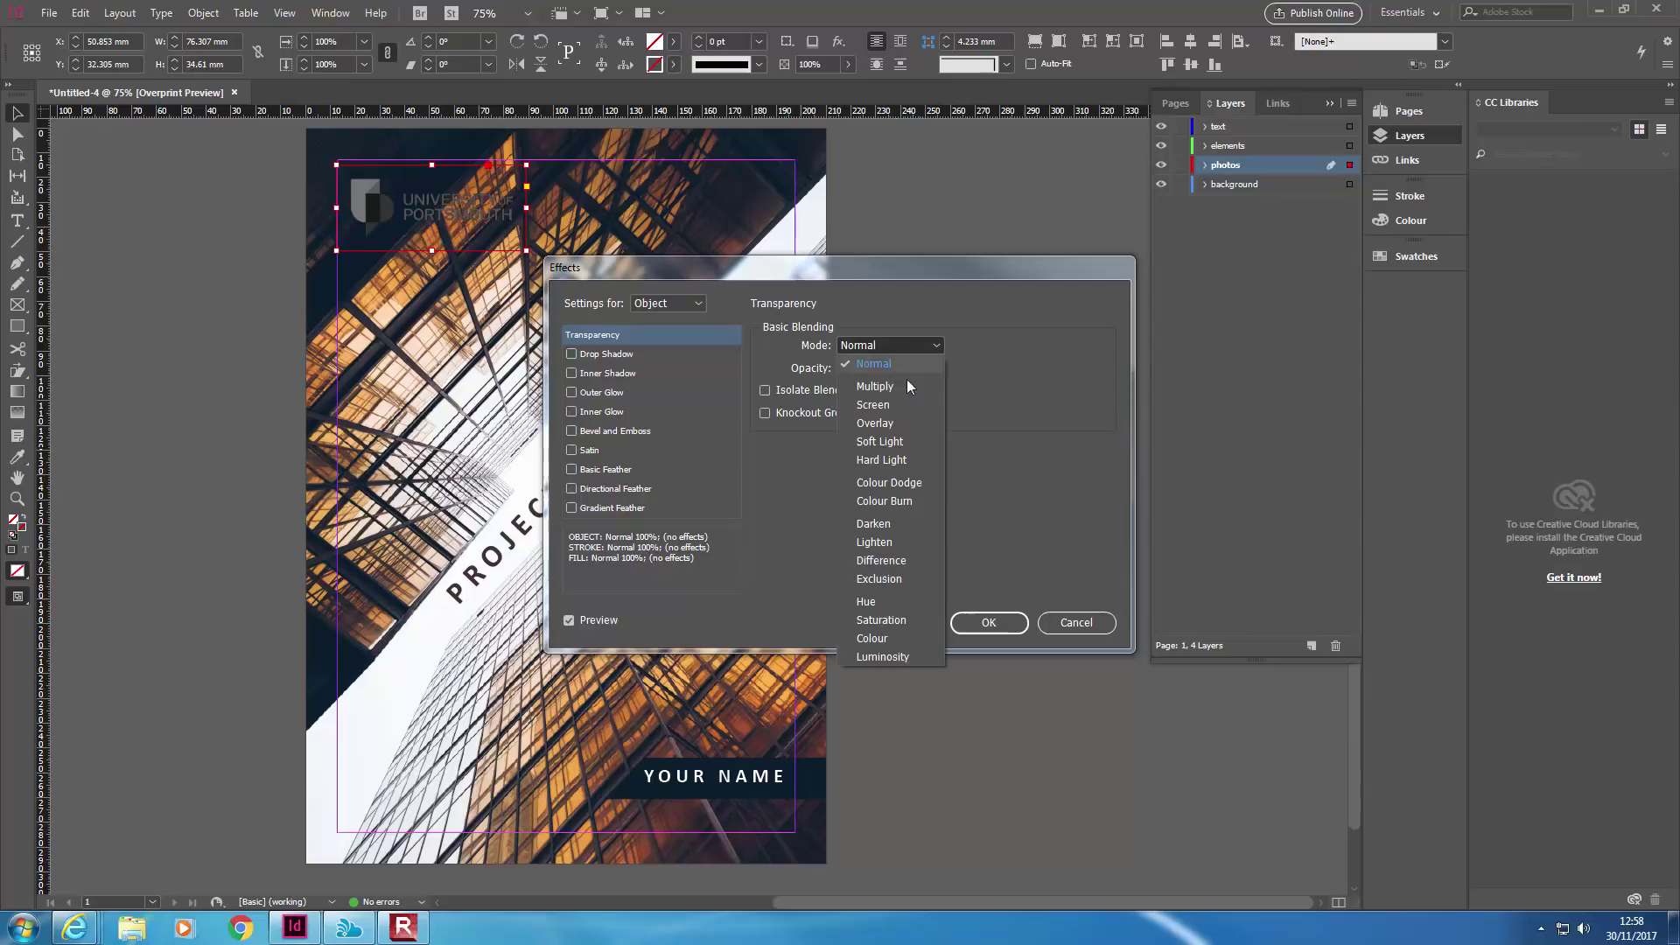
pyautogui.click(902, 407)
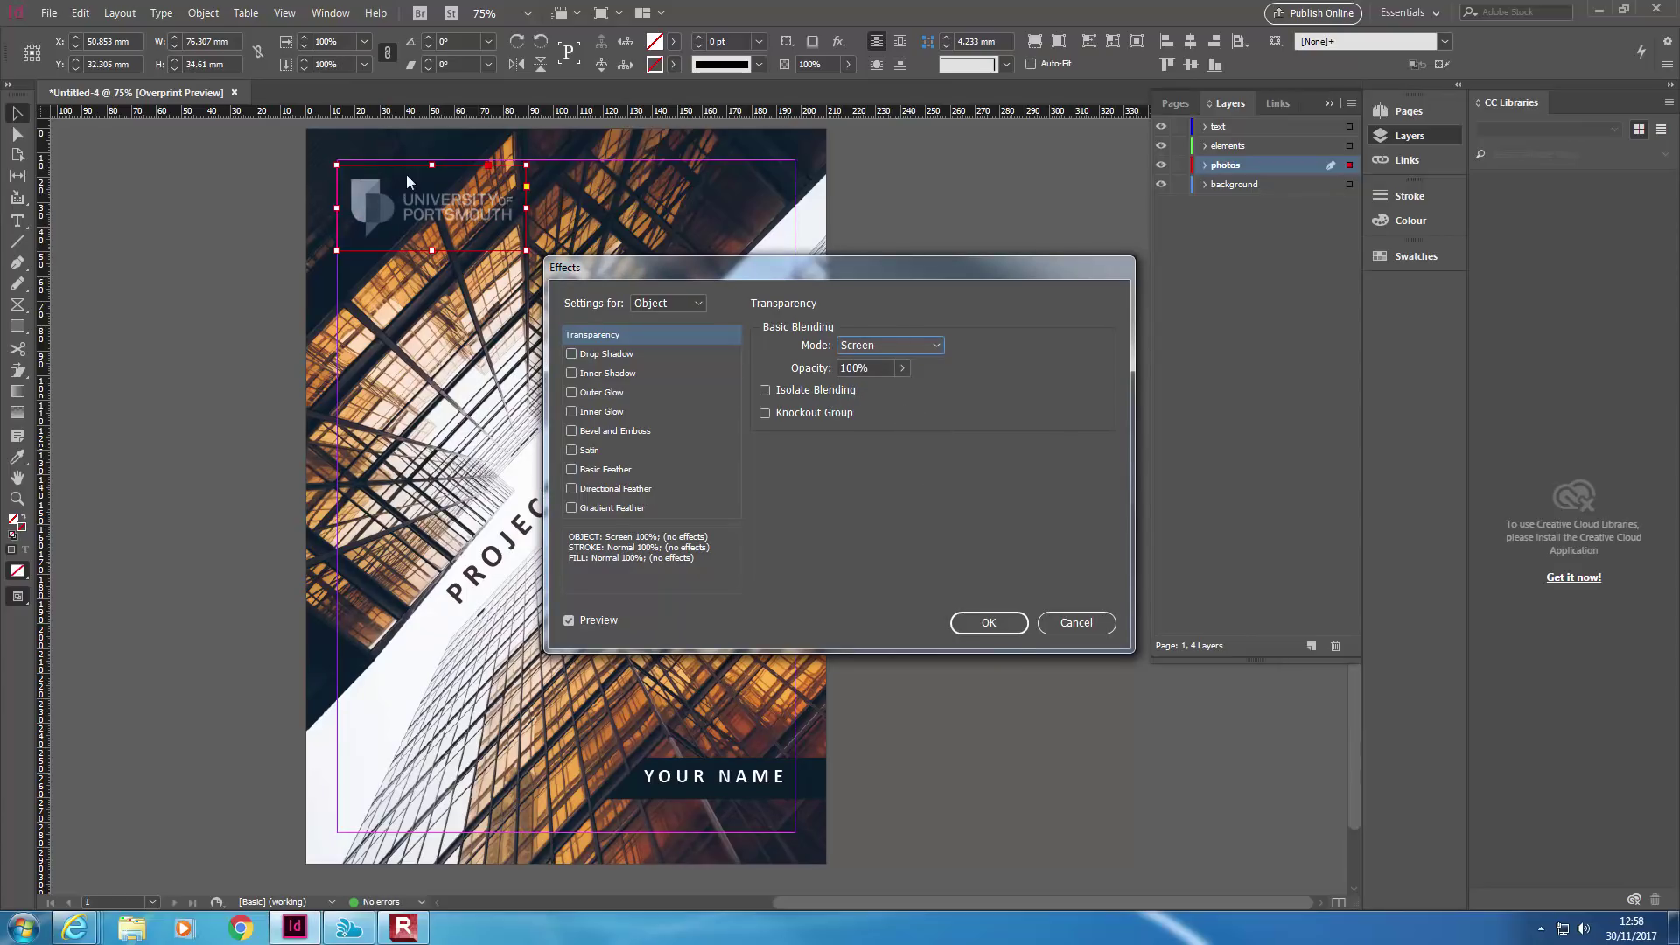
pyautogui.click(985, 622)
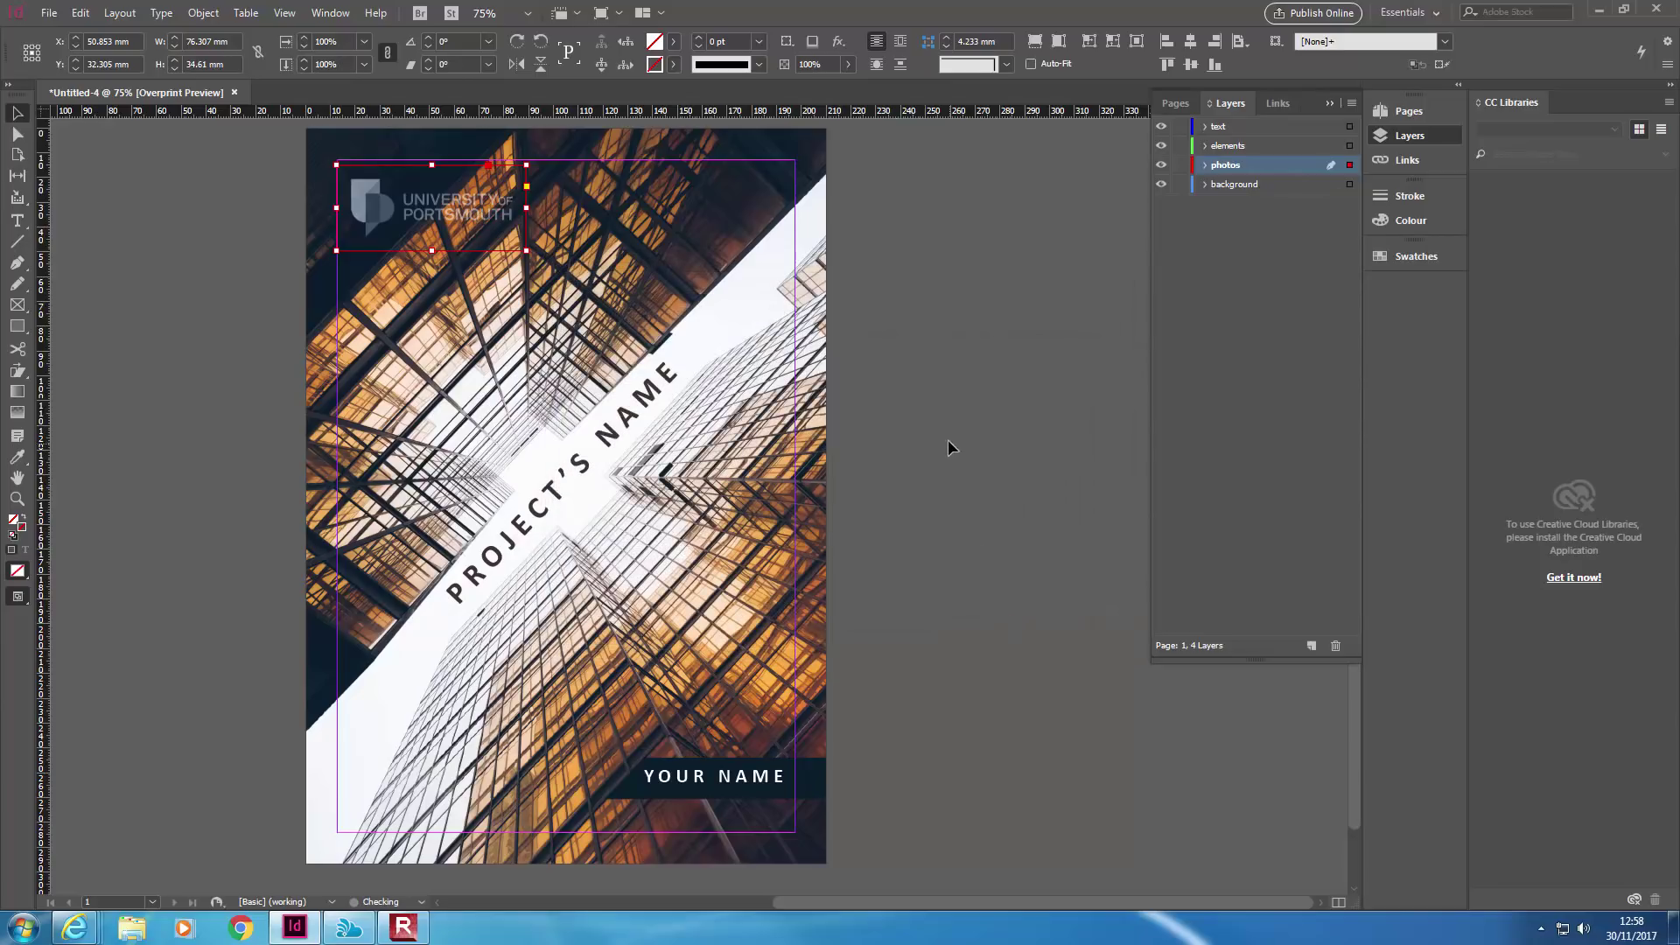
# Shrink the cover image frame to the page margins, 271.6 × 184.6 mm
pyautogui.click(907, 226)
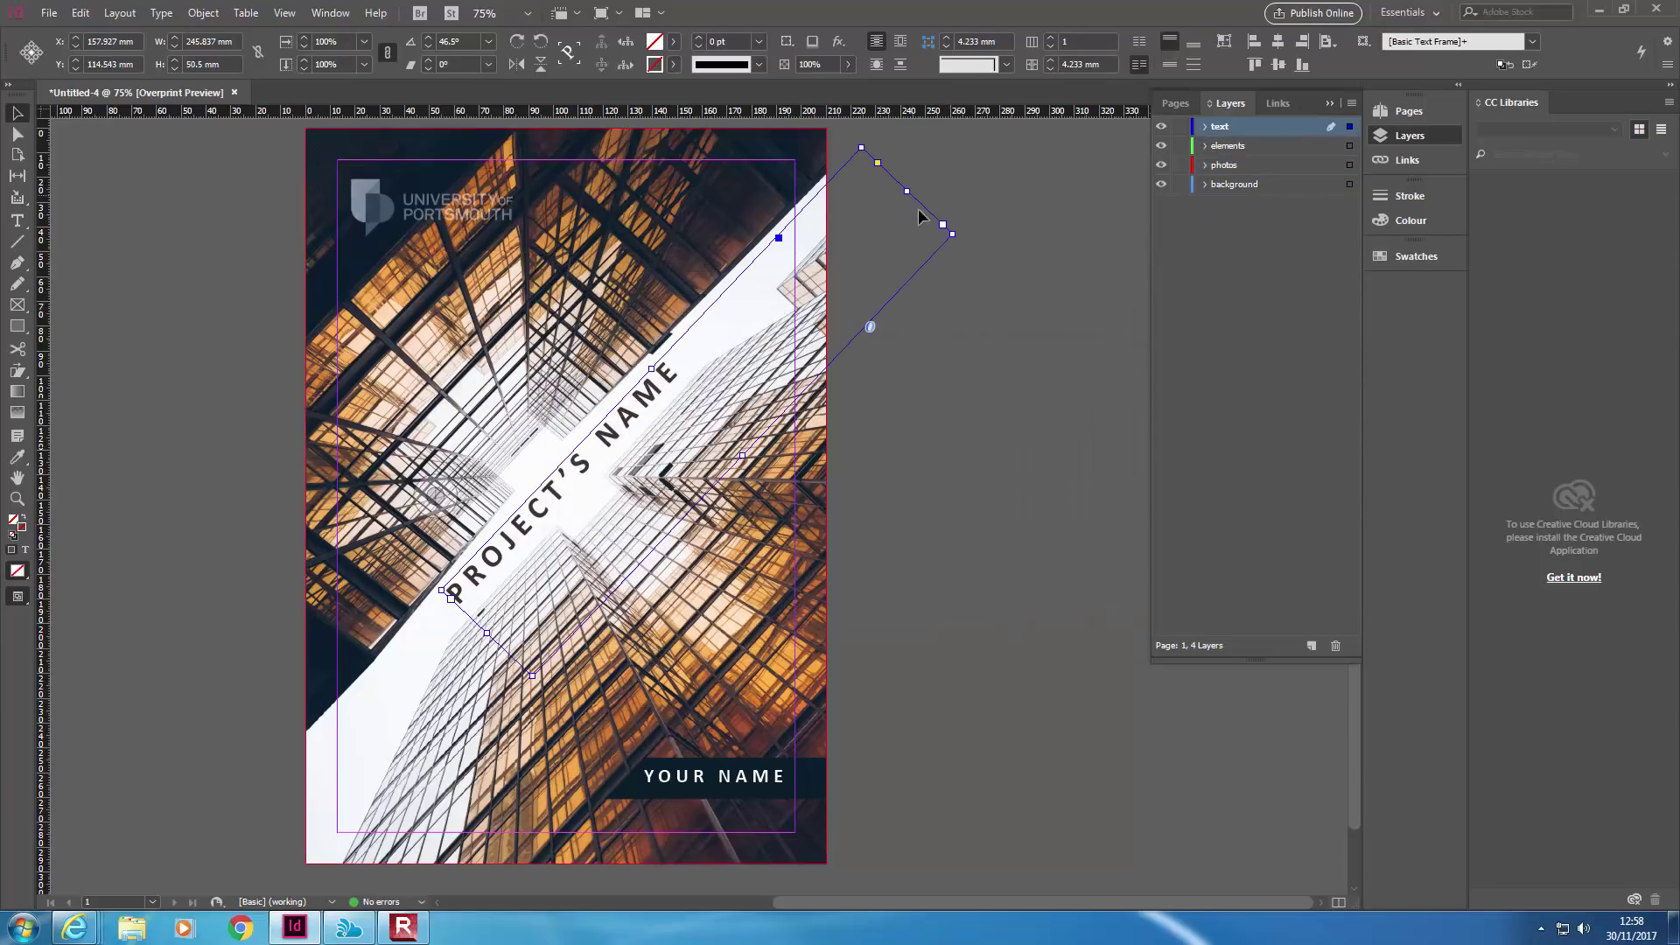
pyautogui.click(833, 187)
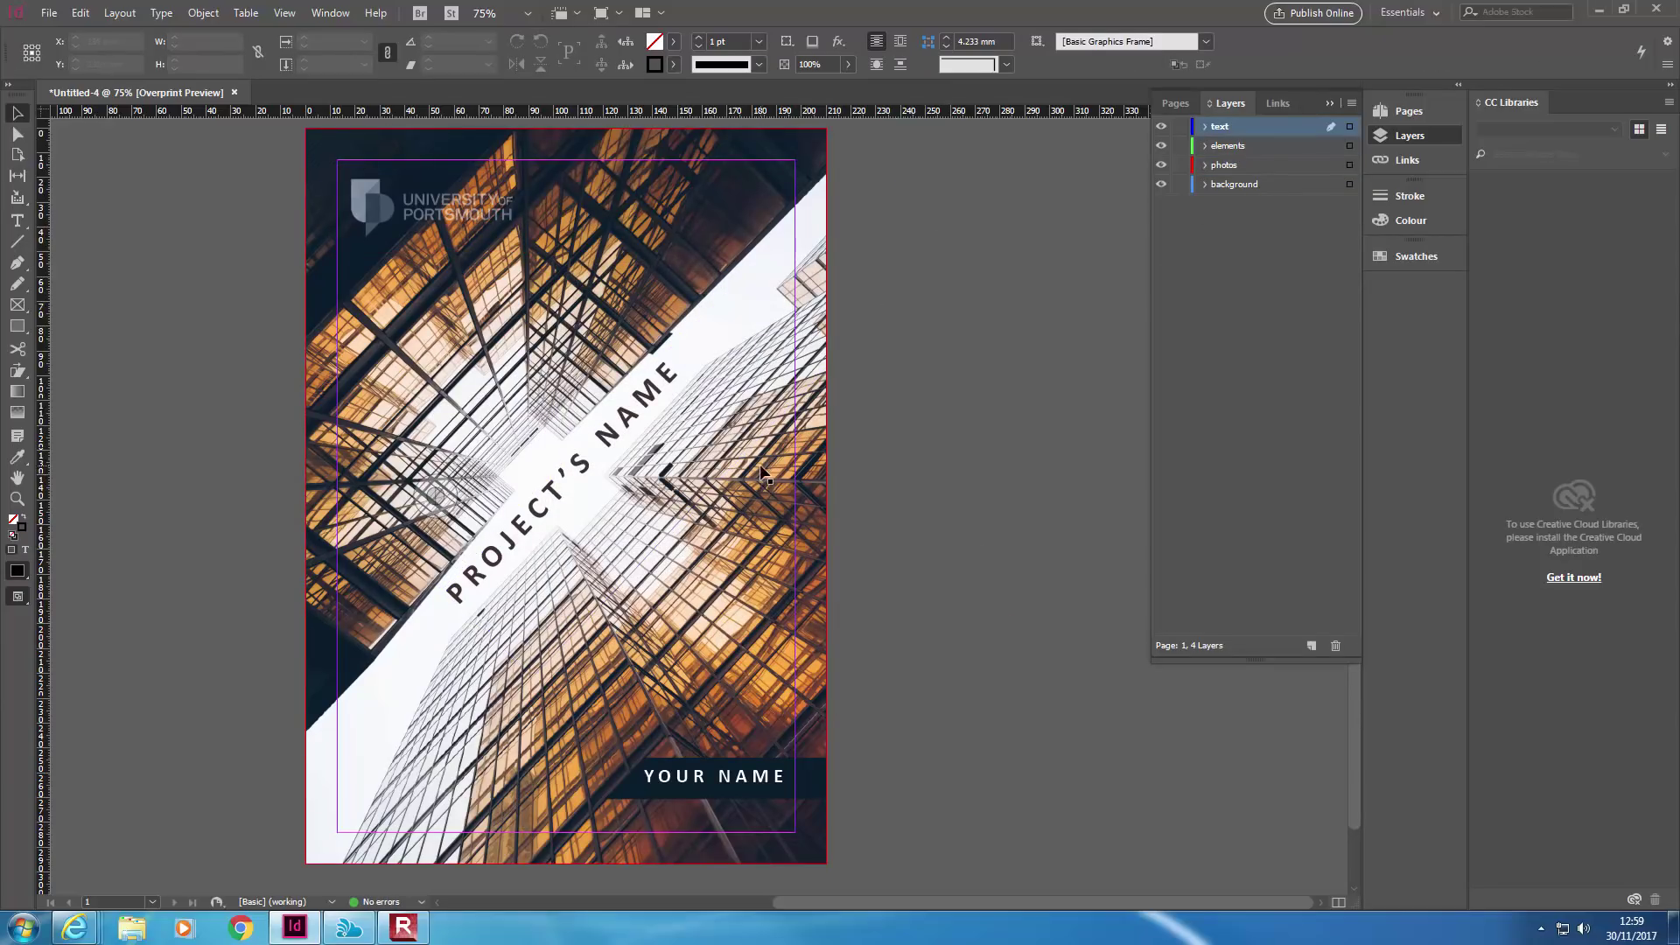
pyautogui.click(692, 249)
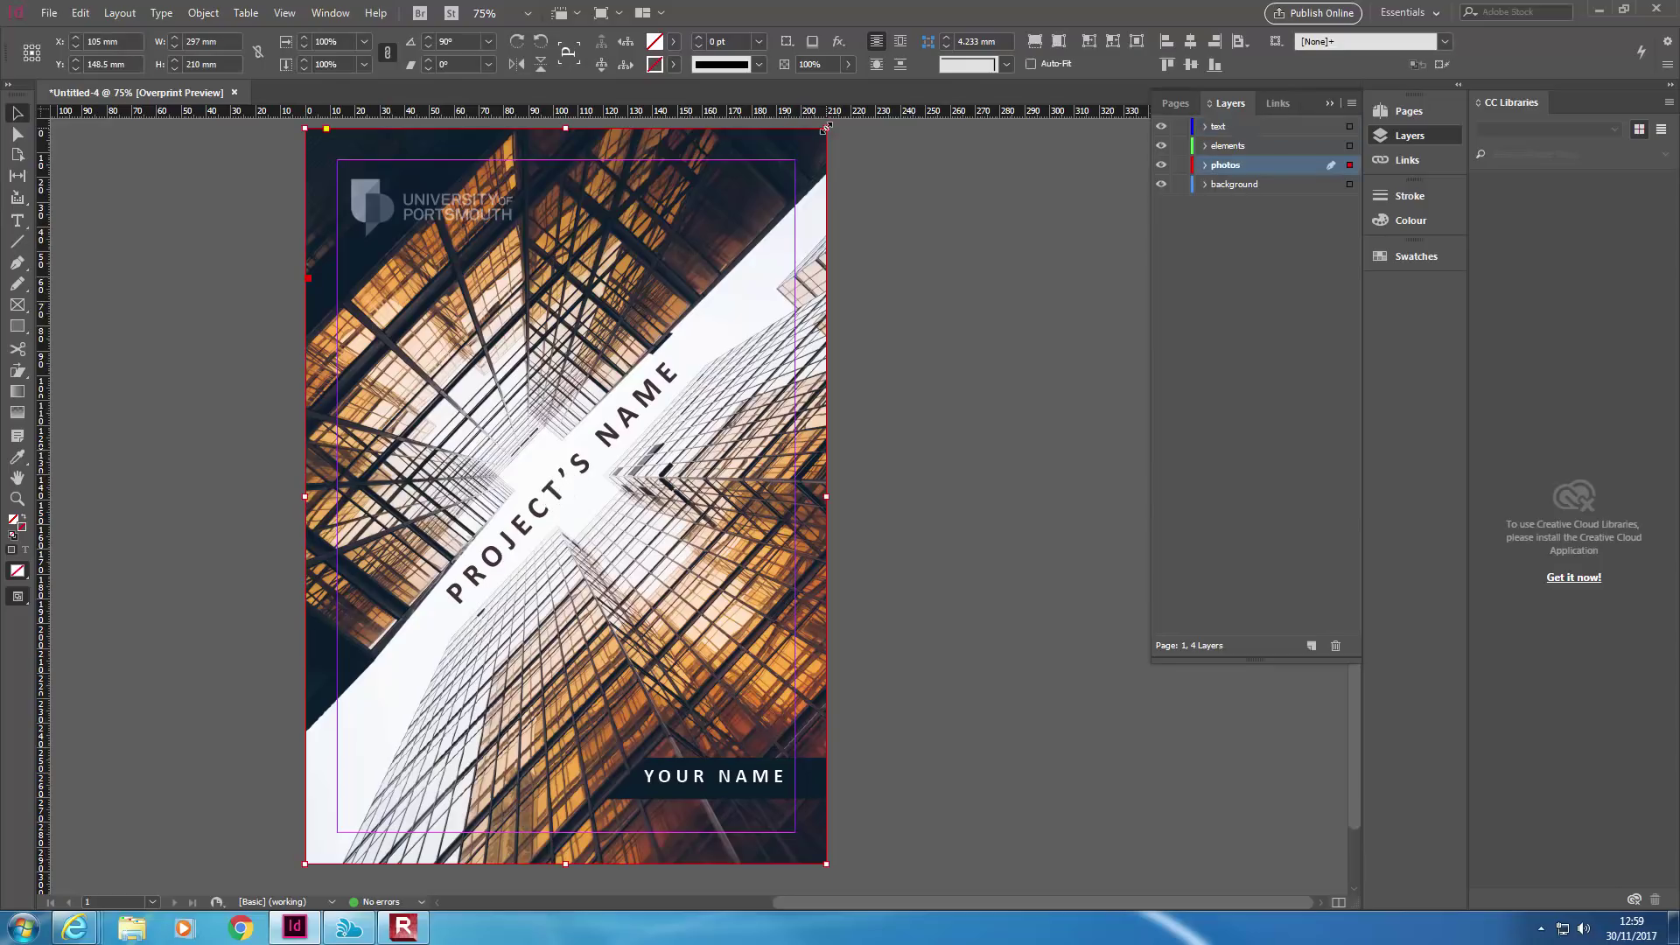
pyautogui.moveTo(826, 128); pyautogui.dragTo(795, 159)
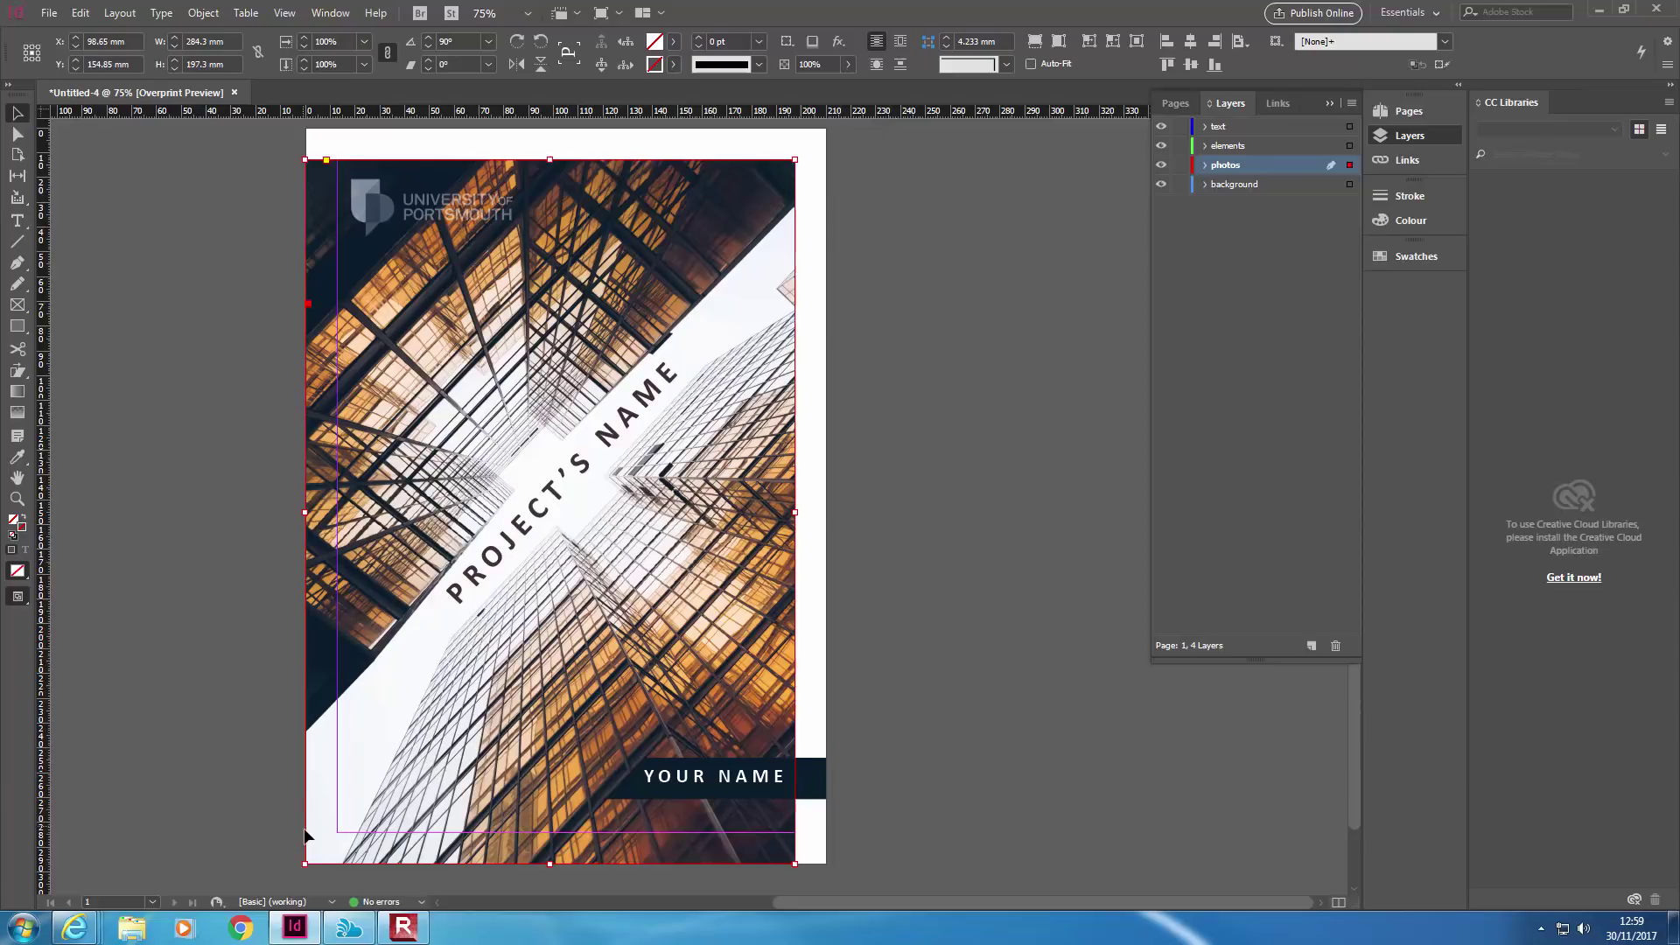
pyautogui.moveTo(304, 863); pyautogui.dragTo(337, 832)
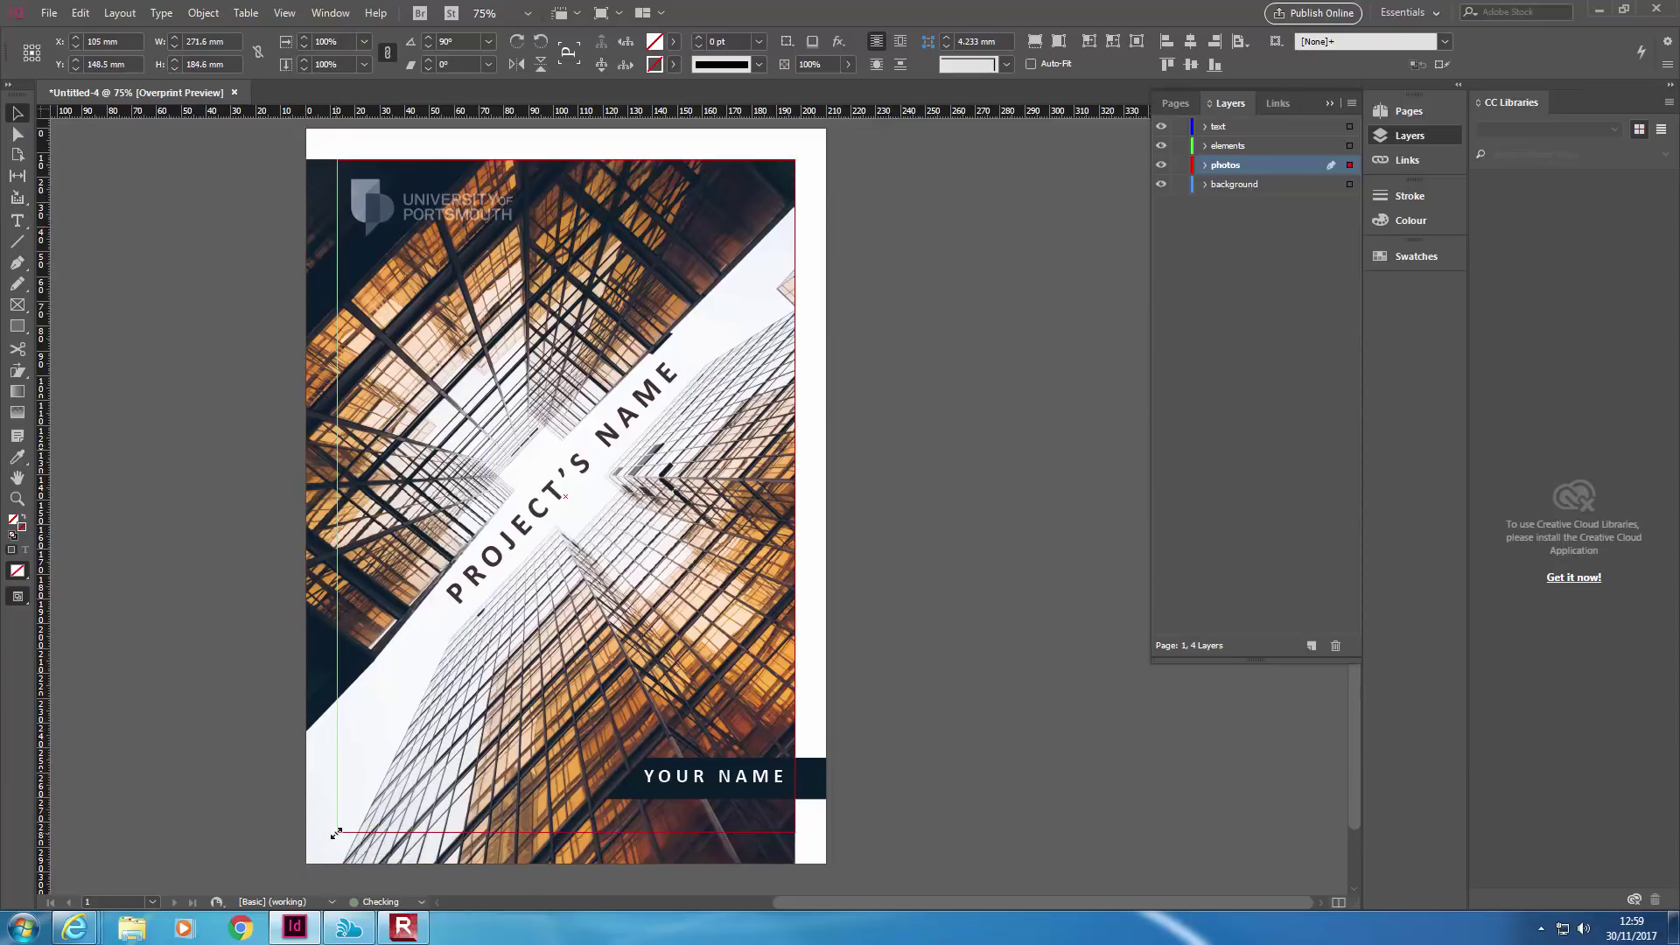
# Fit the cover image content to its reduced frame and deselect it
pyautogui.rightClick(554, 604)
pyautogui.moveTo(604, 620)
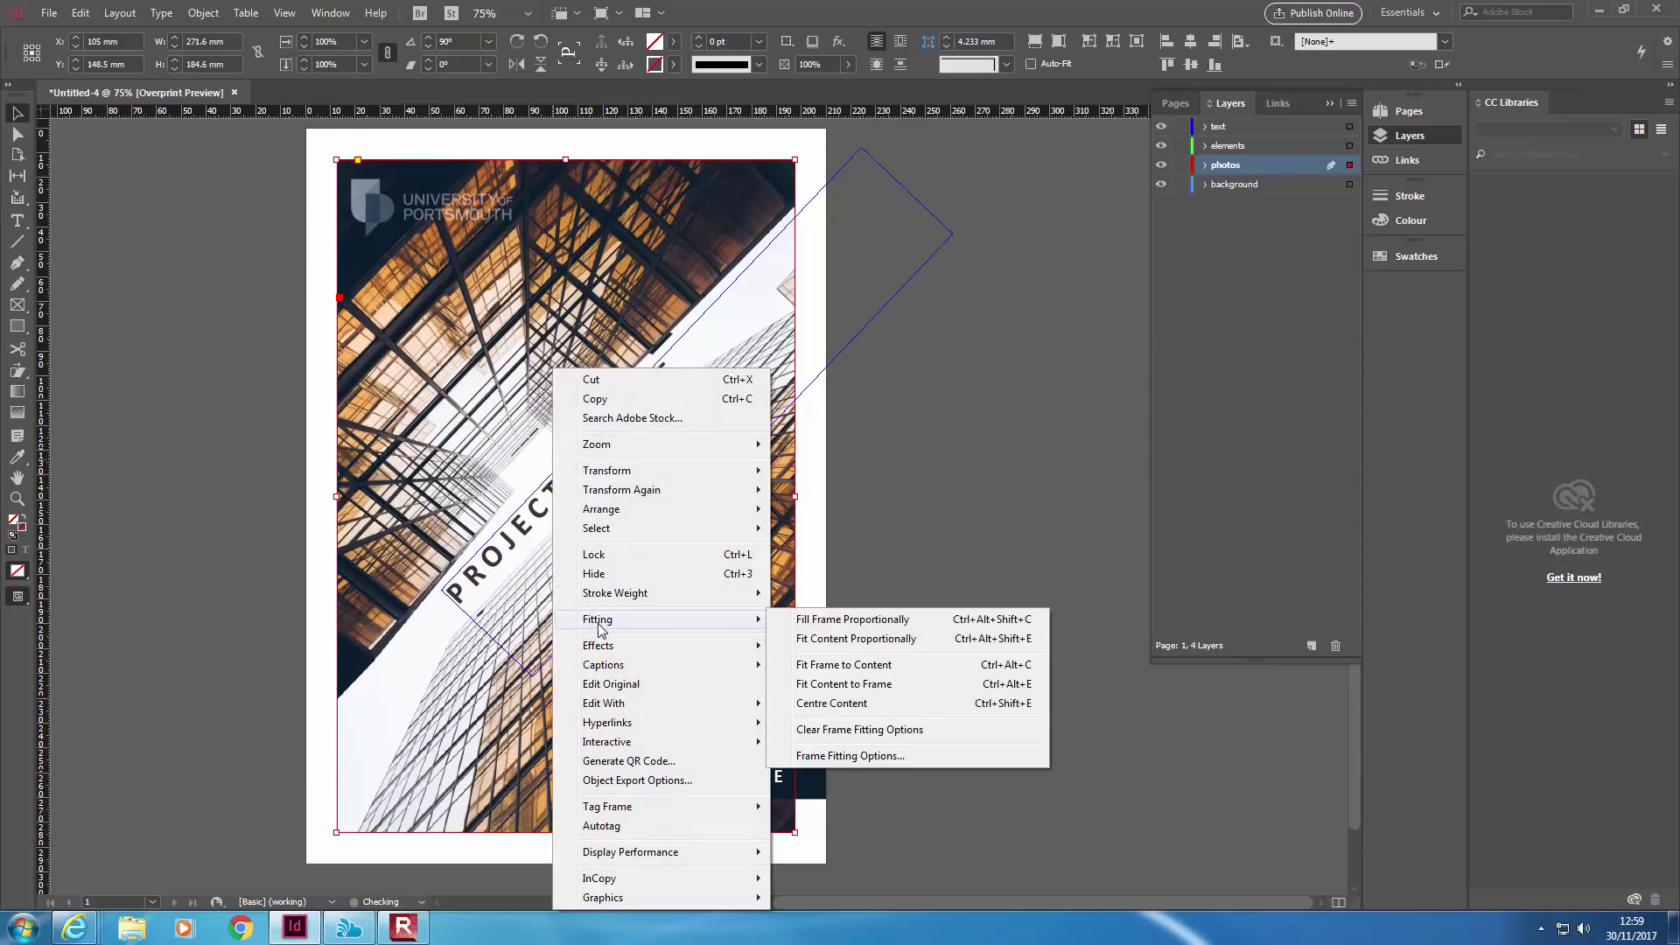
pyautogui.click(884, 687)
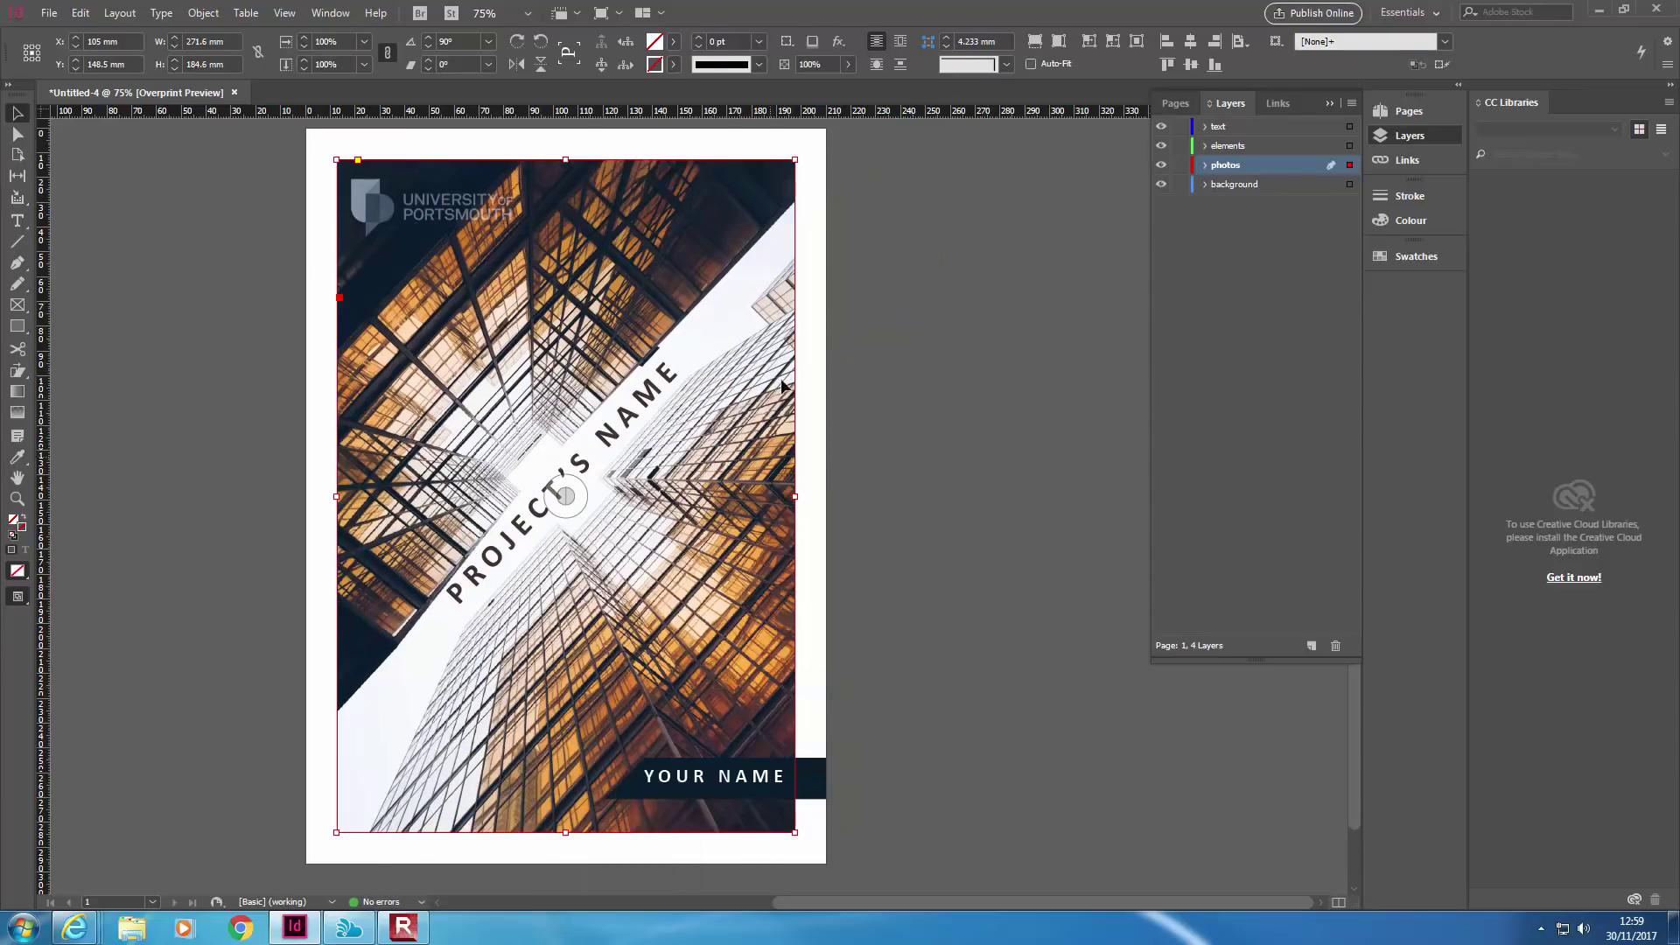
pyautogui.click(915, 434)
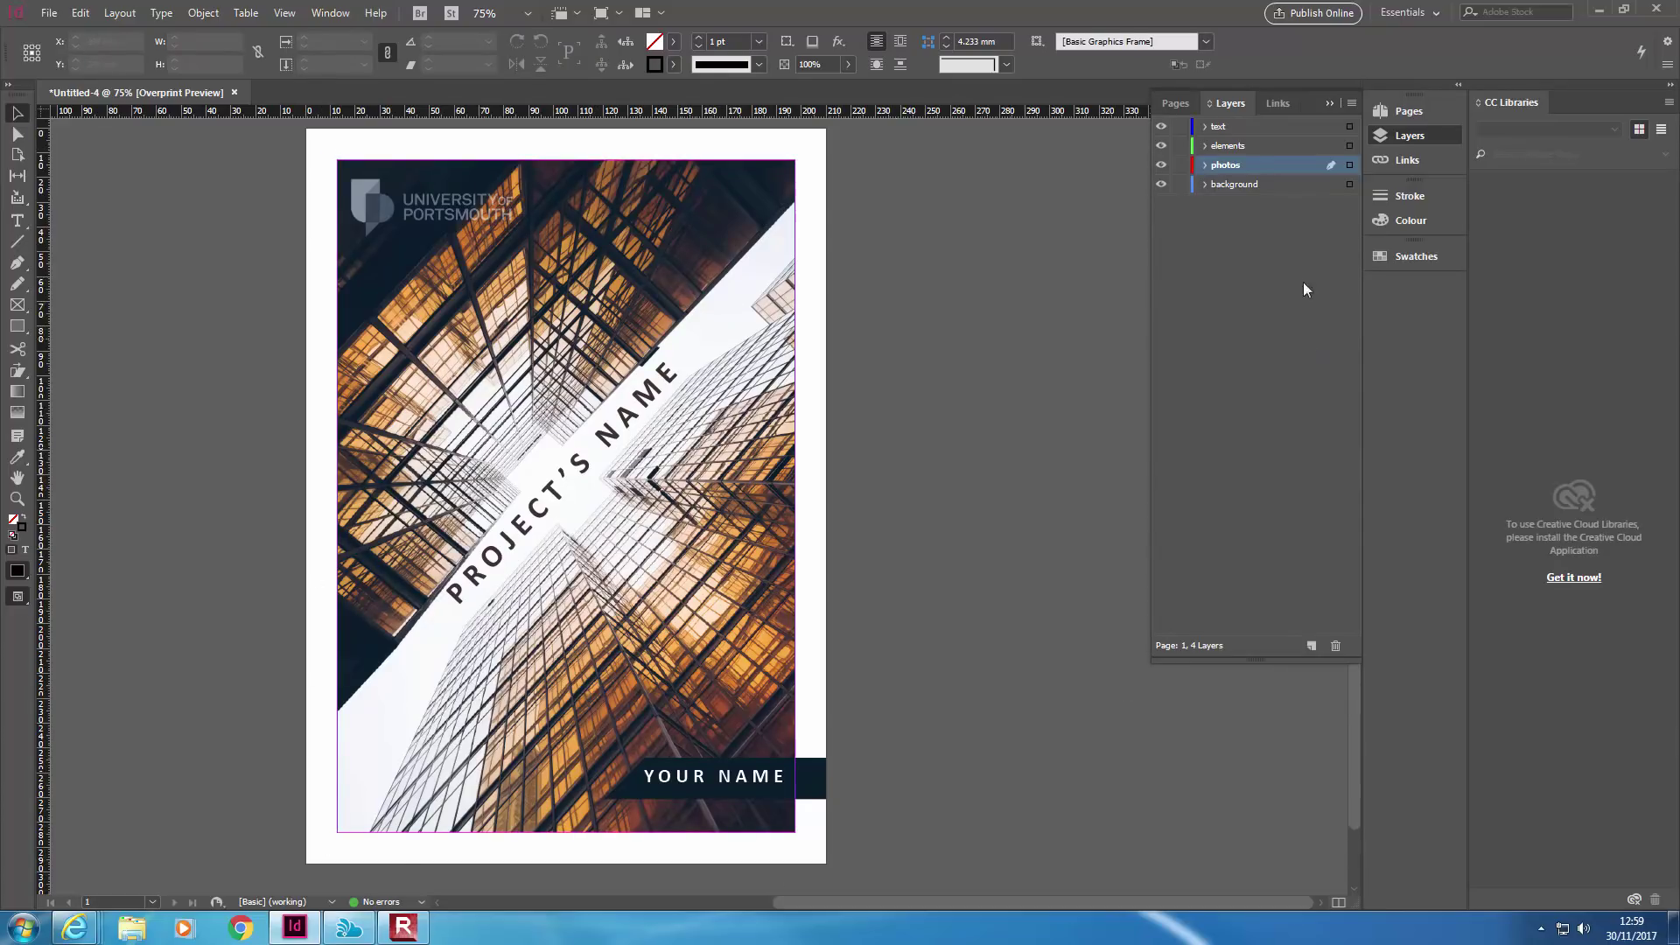
# Draw a 210 × 297 mm rectangle covering the whole page on the background layer
pyautogui.click(1276, 184)
pyautogui.doubleClick(1285, 187)
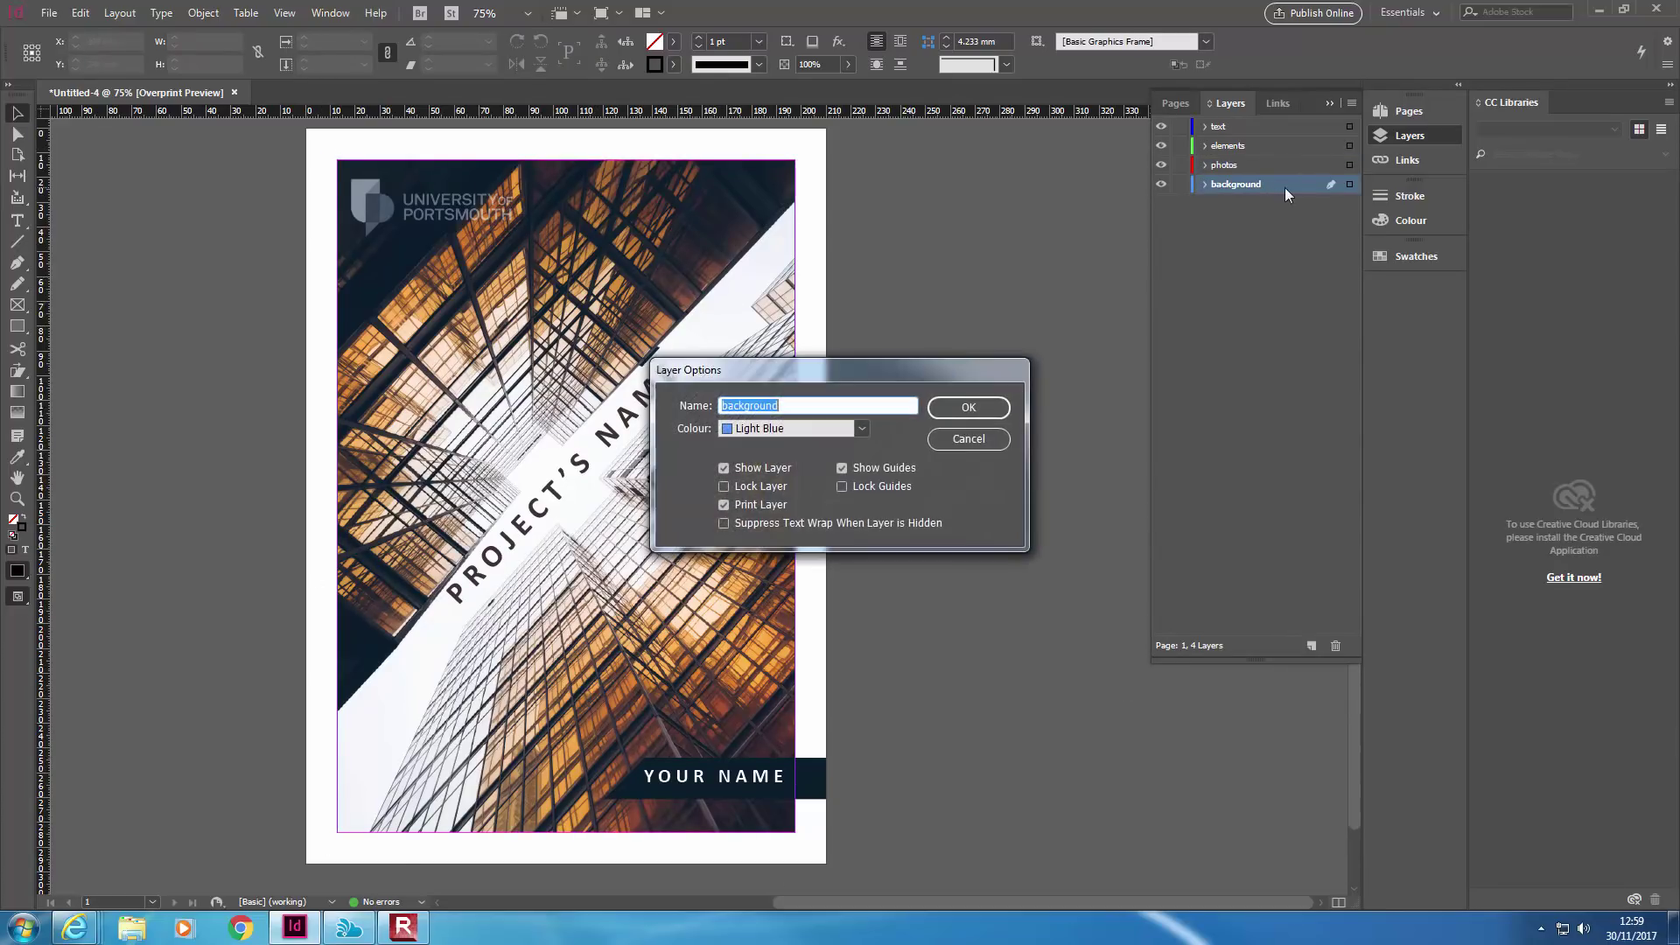
pyautogui.click(967, 438)
pyautogui.click(17, 326)
pyautogui.moveTo(306, 131); pyautogui.dragTo(827, 866)
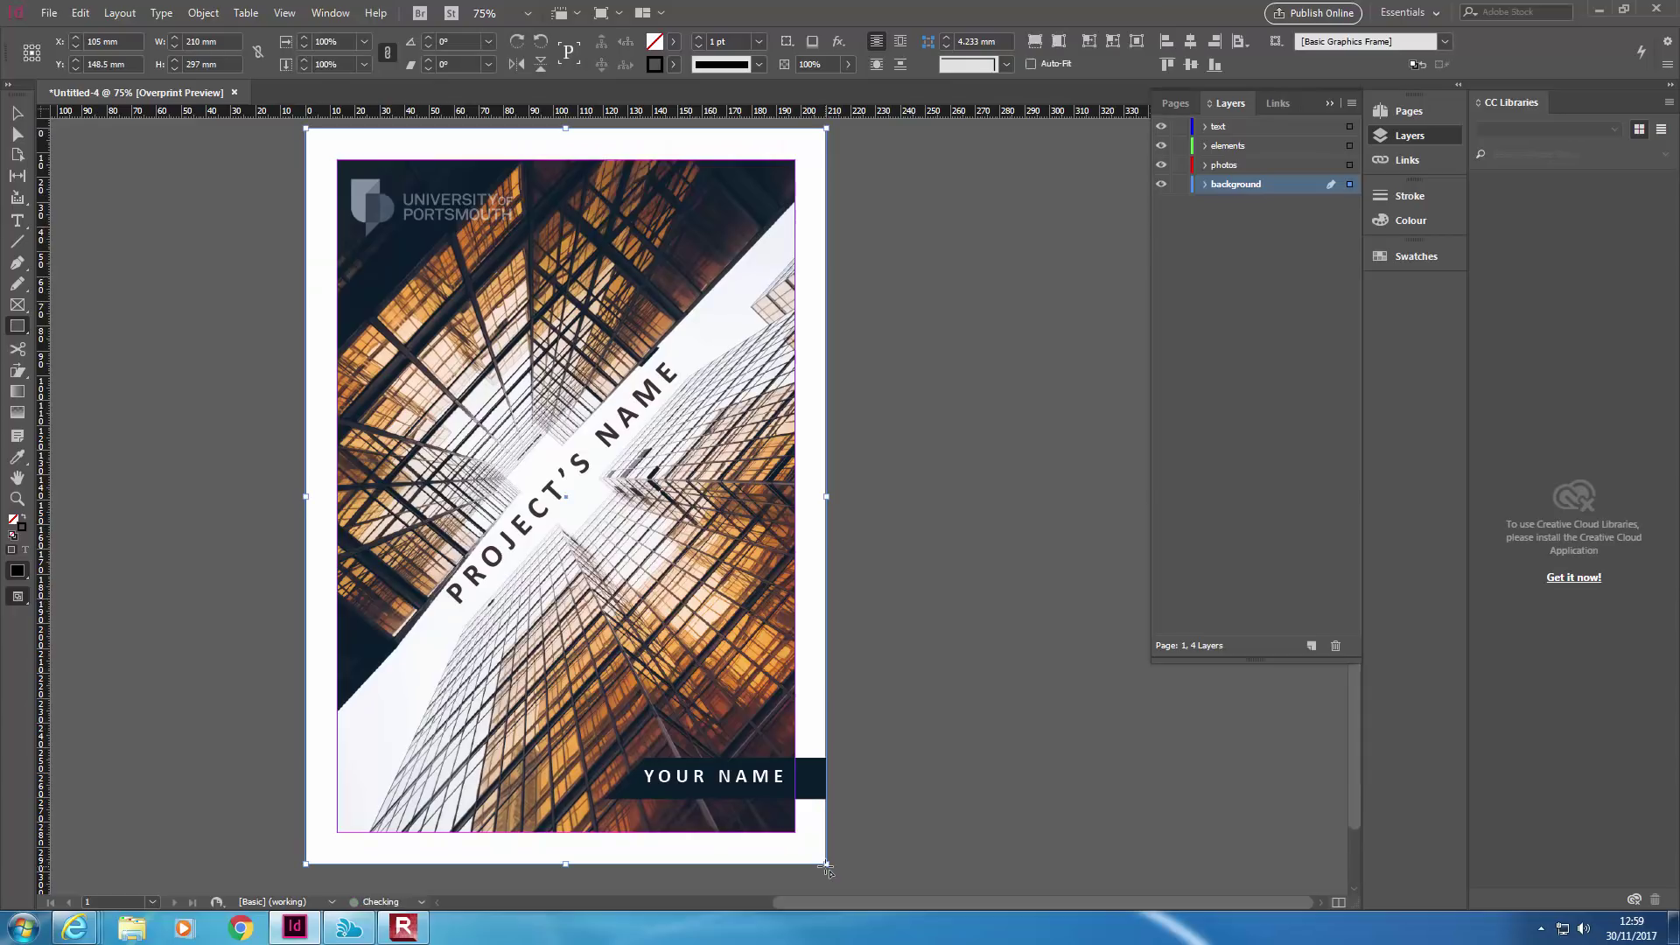
# Try to copy the dark name bar's colour to the page-size rectangle with the Eyedropper
pyautogui.click(18, 462)
pyautogui.click(802, 761)
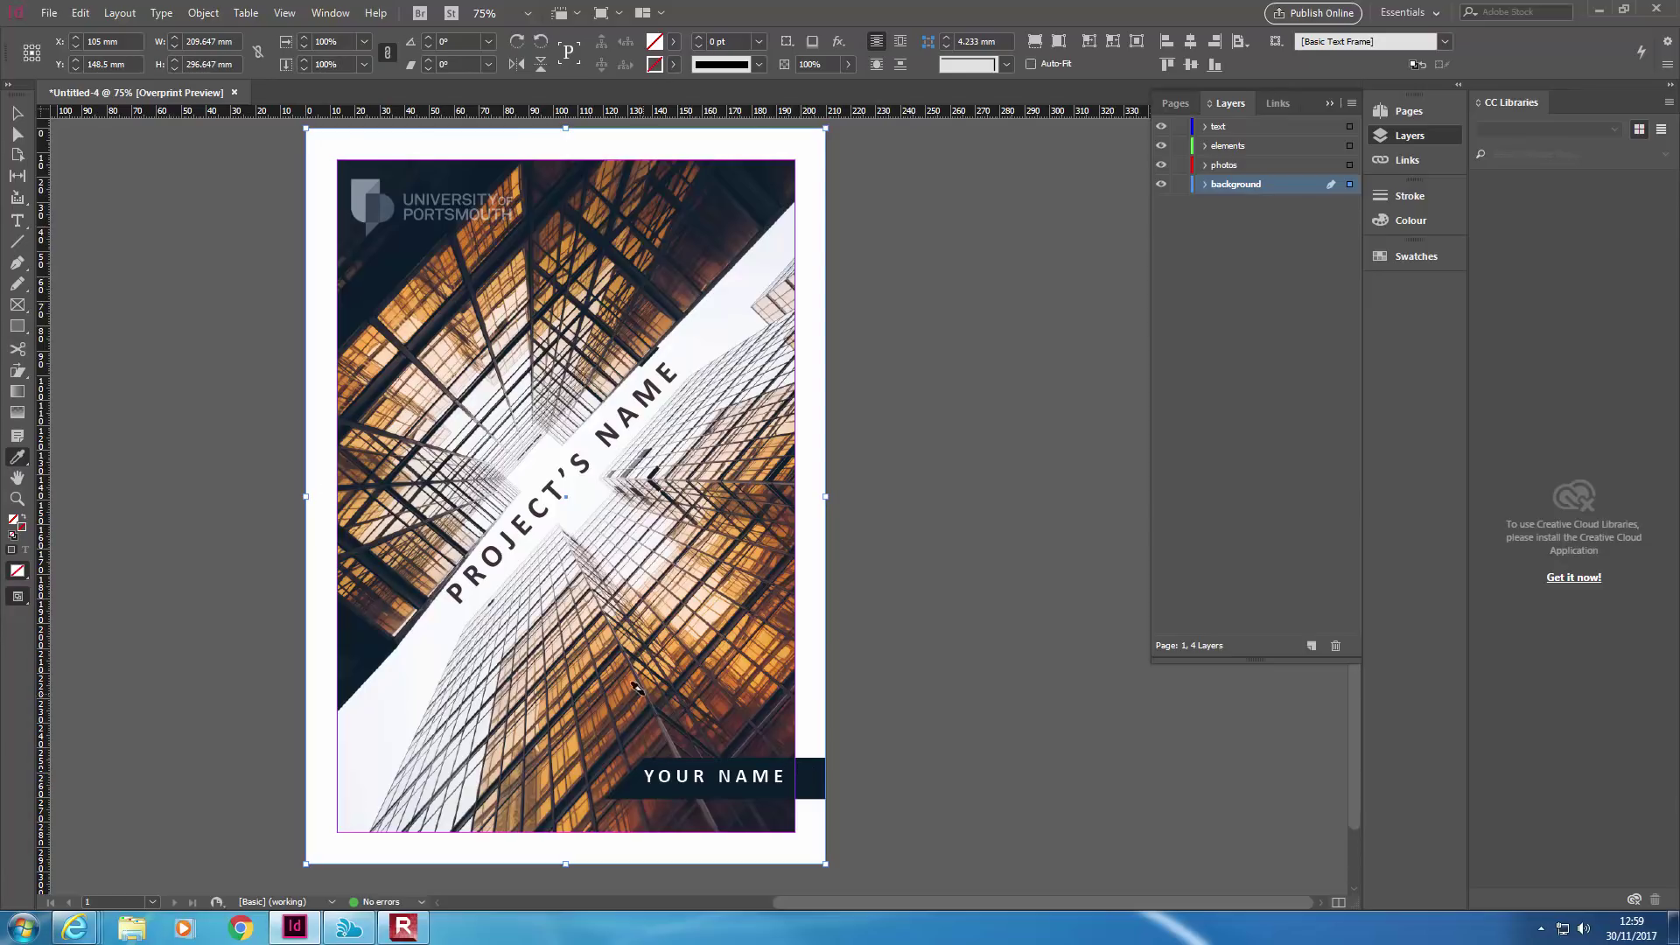
pyautogui.hotkey('ctrl', 'shift', 'a')
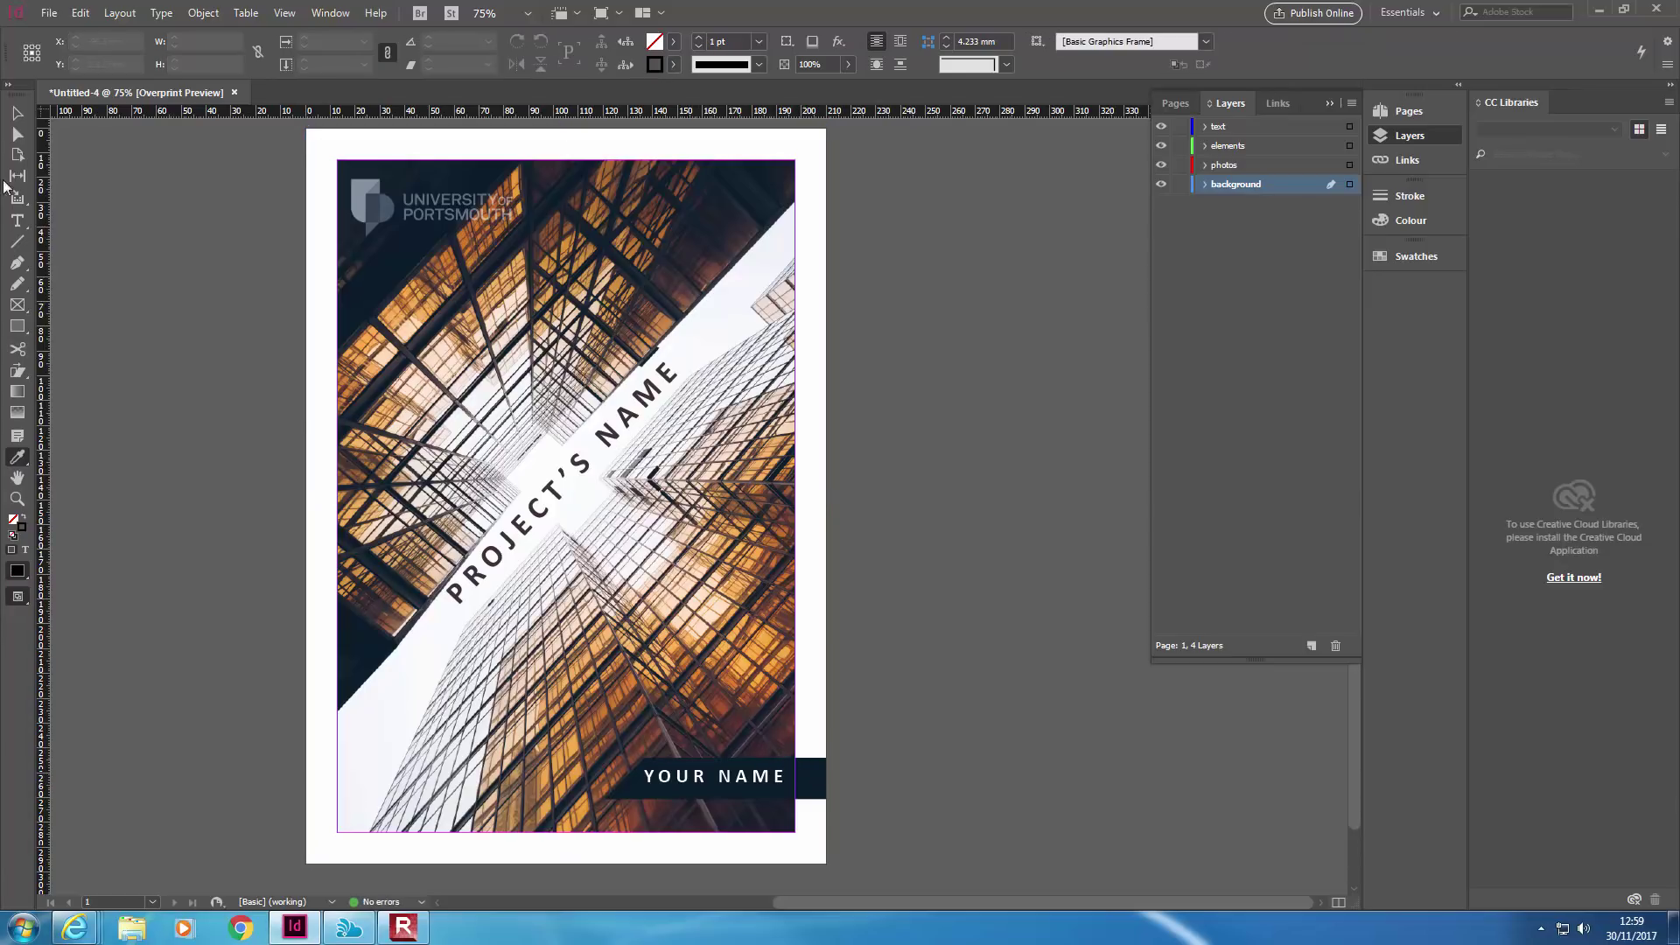
# Reselect the page-size background rectangle and fill it with the Black swatch
pyautogui.click(18, 114)
pyautogui.click(862, 296)
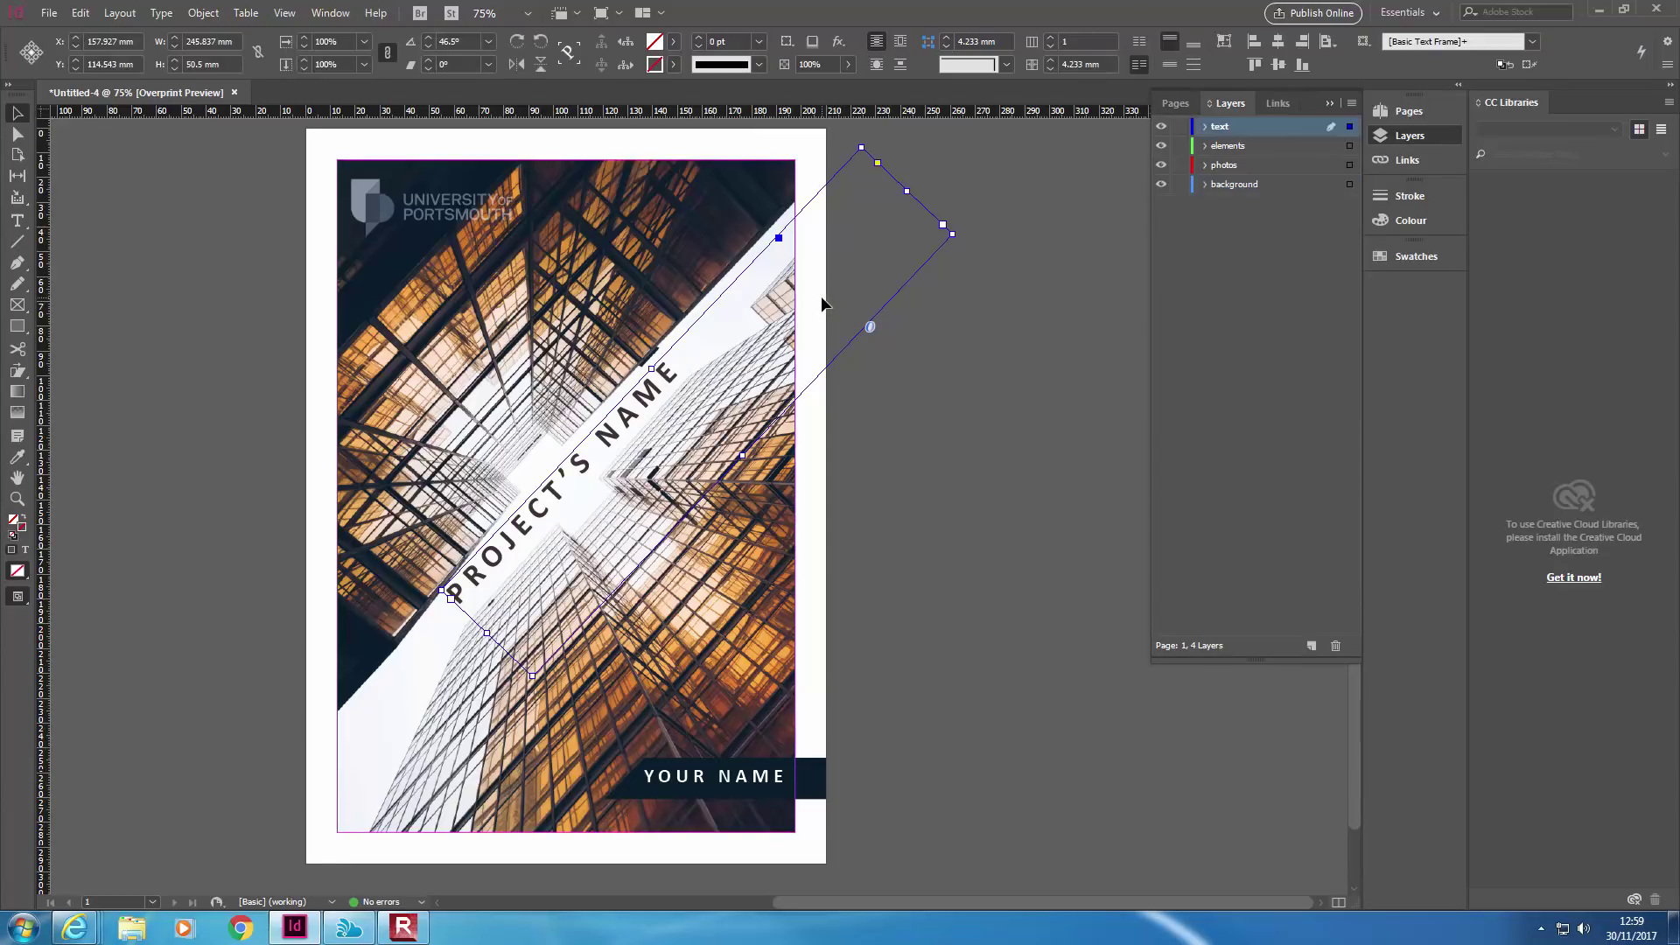
pyautogui.click(828, 142)
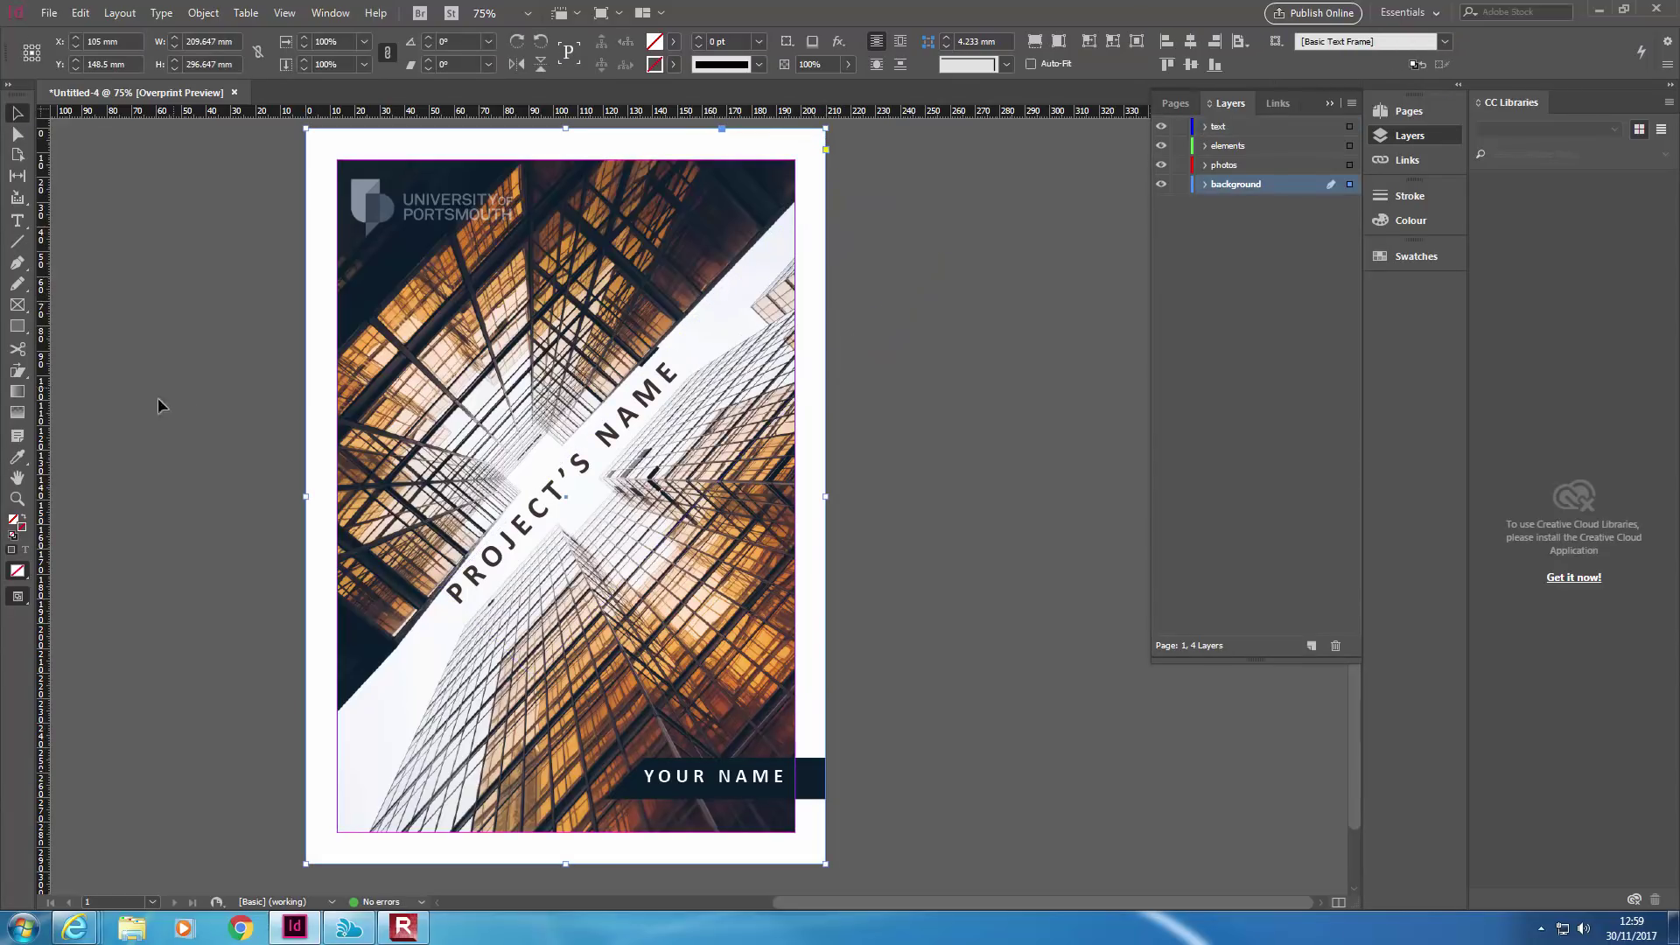
pyautogui.click(18, 457)
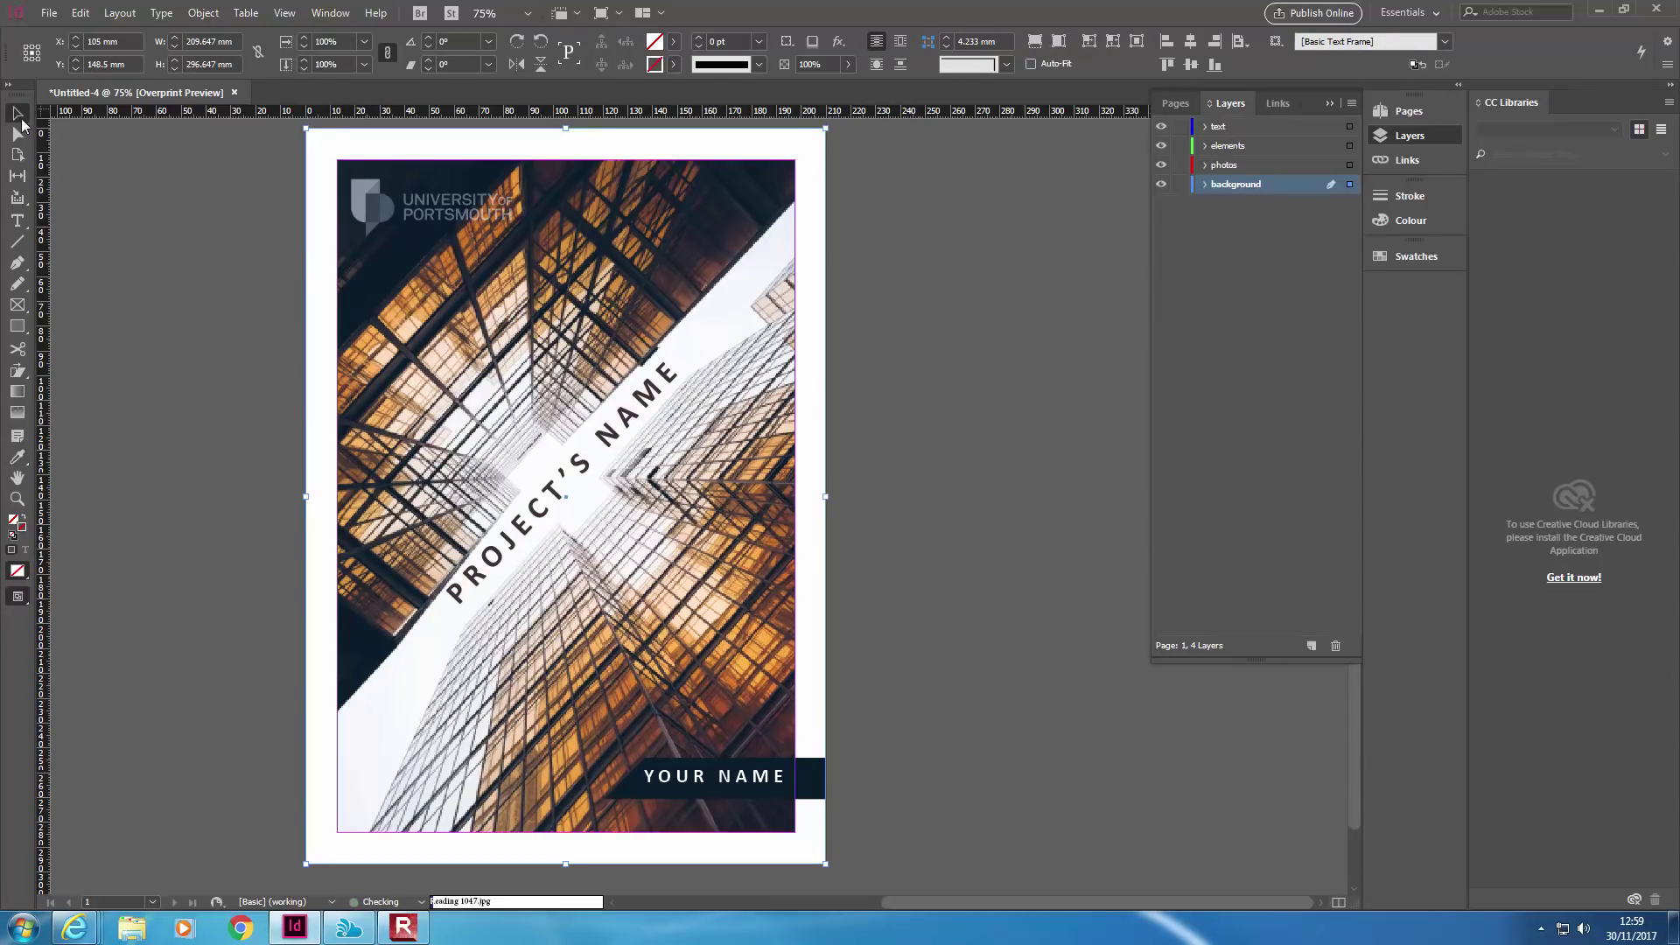
pyautogui.click(18, 113)
pyautogui.click(285, 154)
pyautogui.click(303, 149)
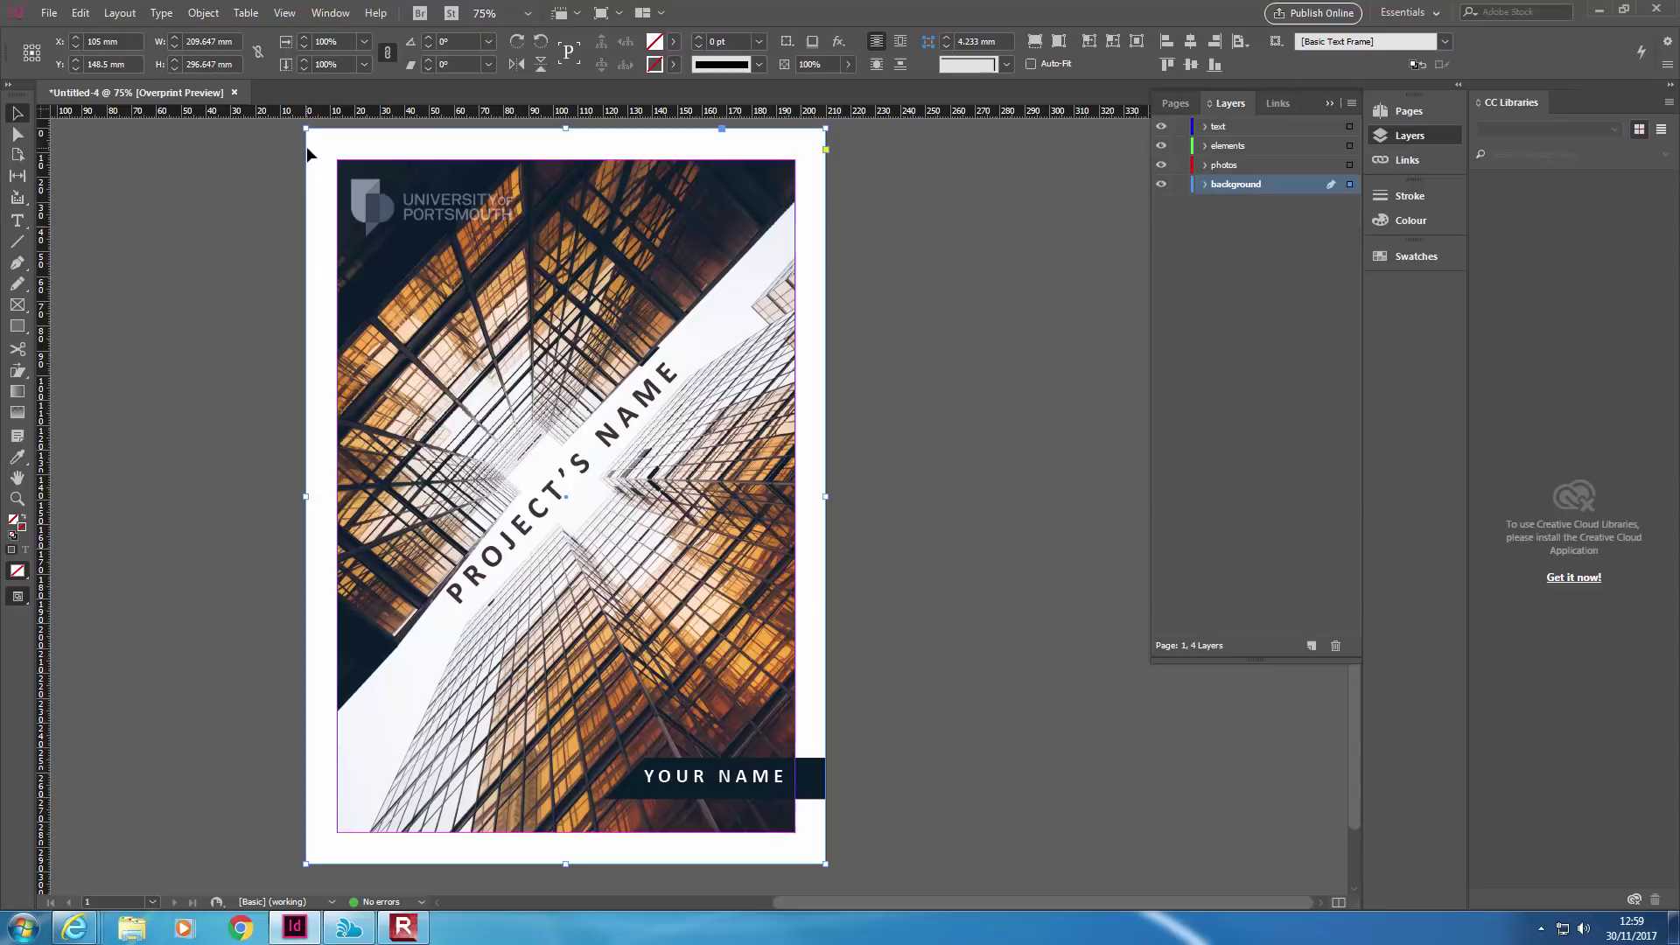
pyautogui.click(673, 41)
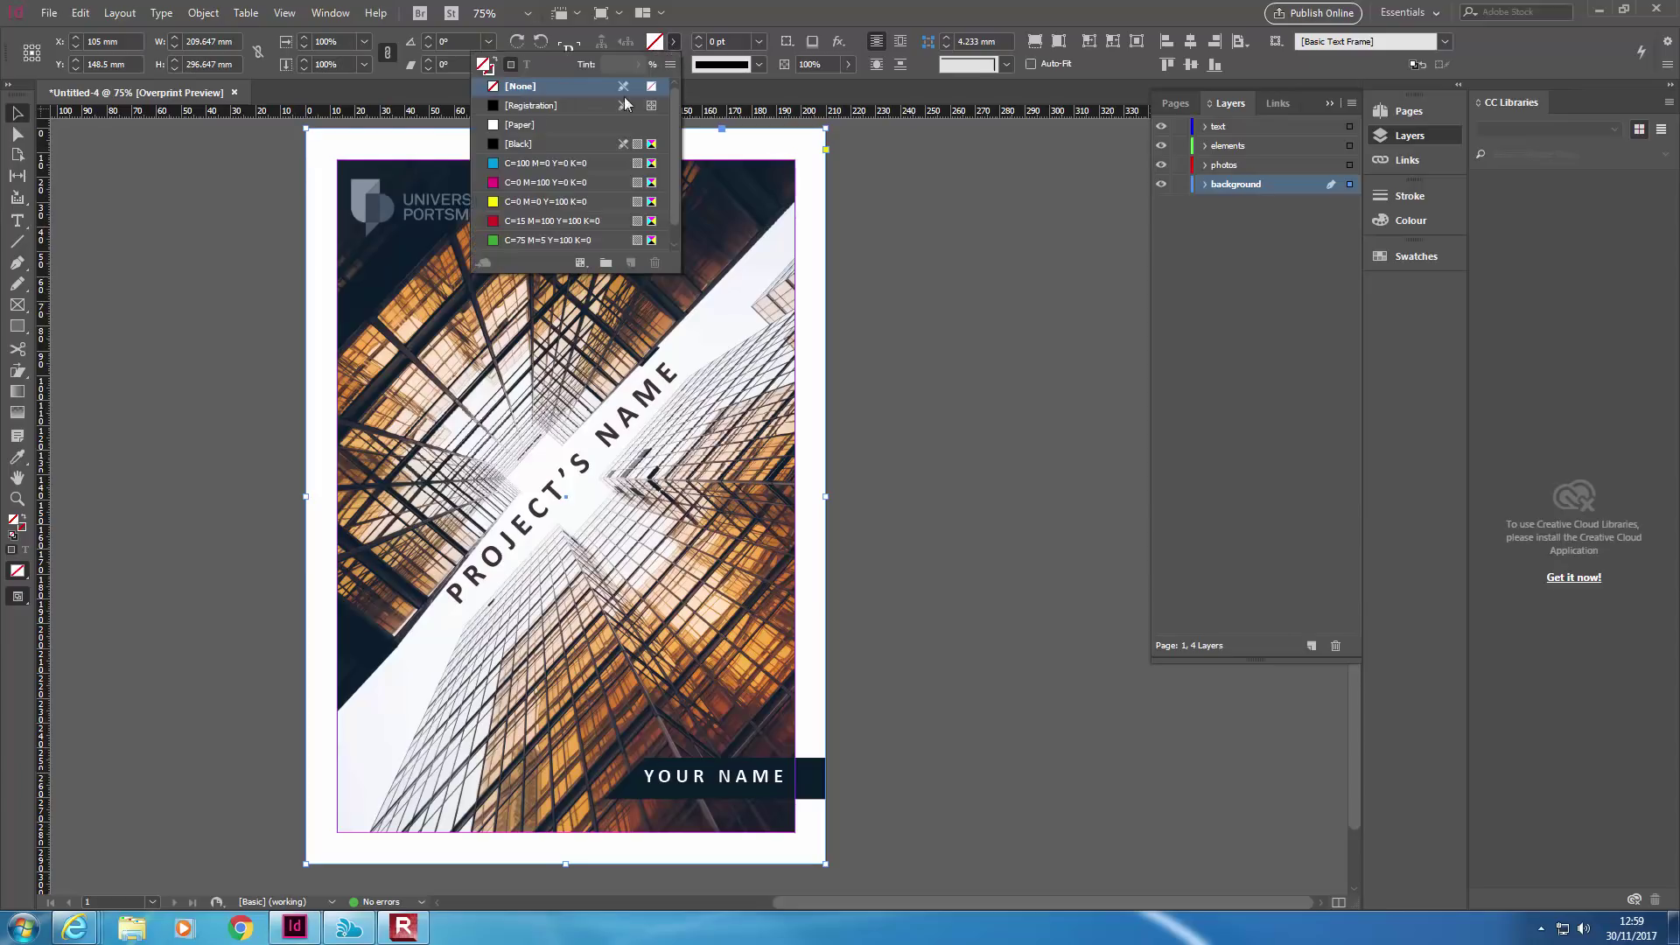
pyautogui.click(518, 143)
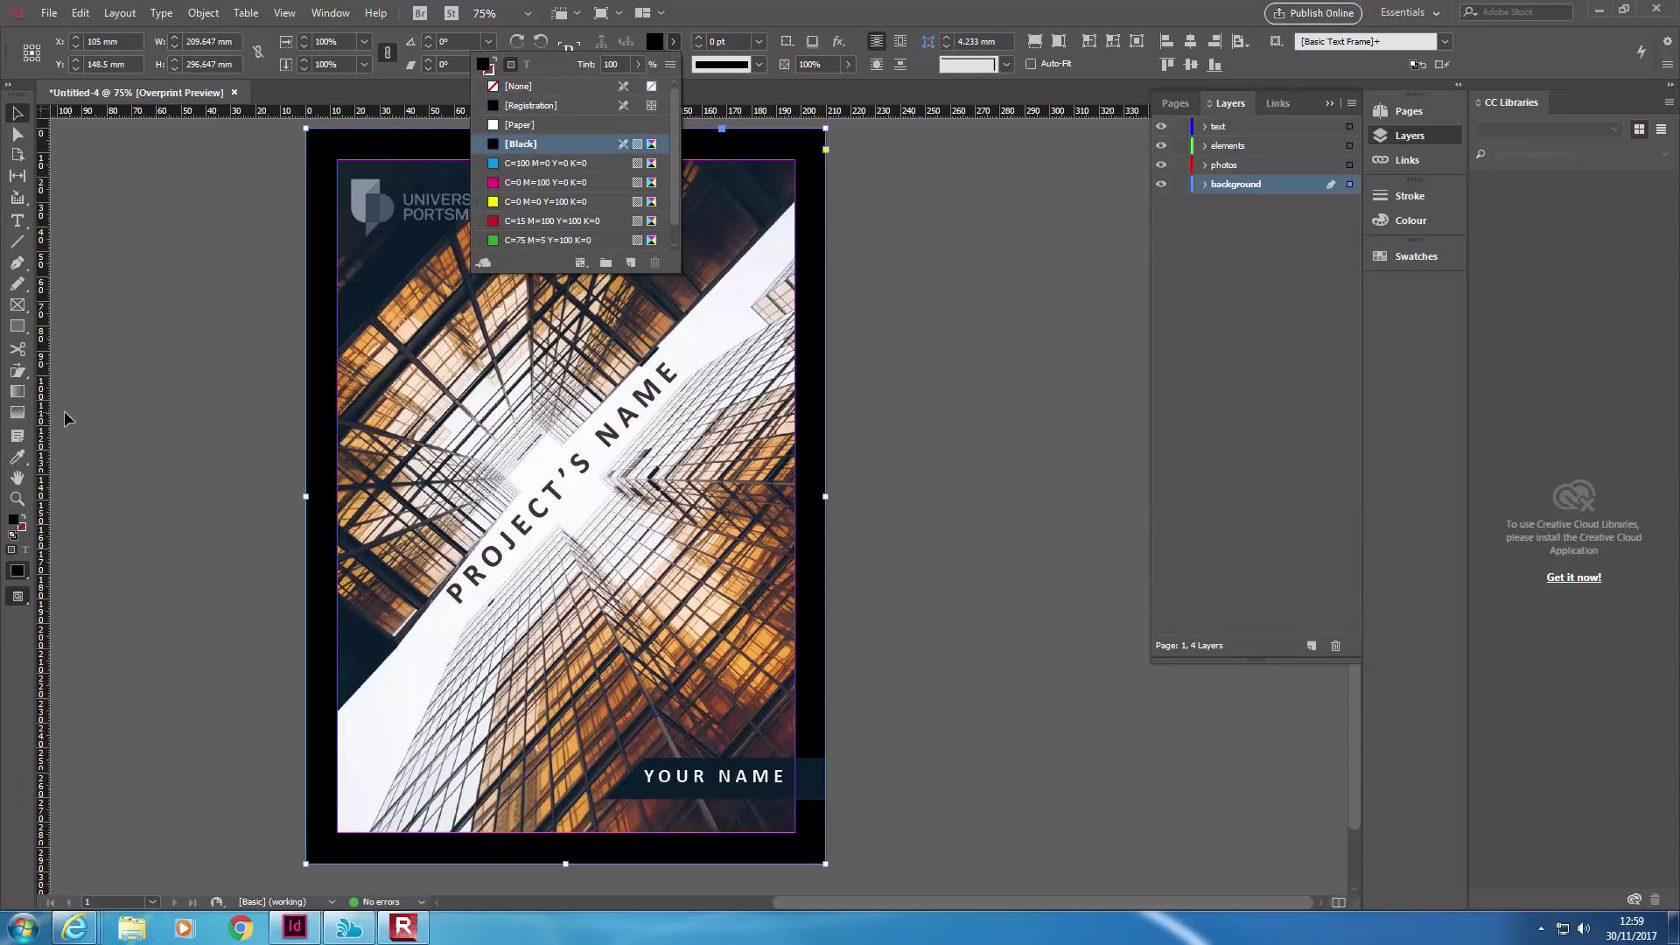
# Try to apply the dark colour beside the university logo to the page-size background rectangle with the Eyedropper
pyautogui.click(17, 457)
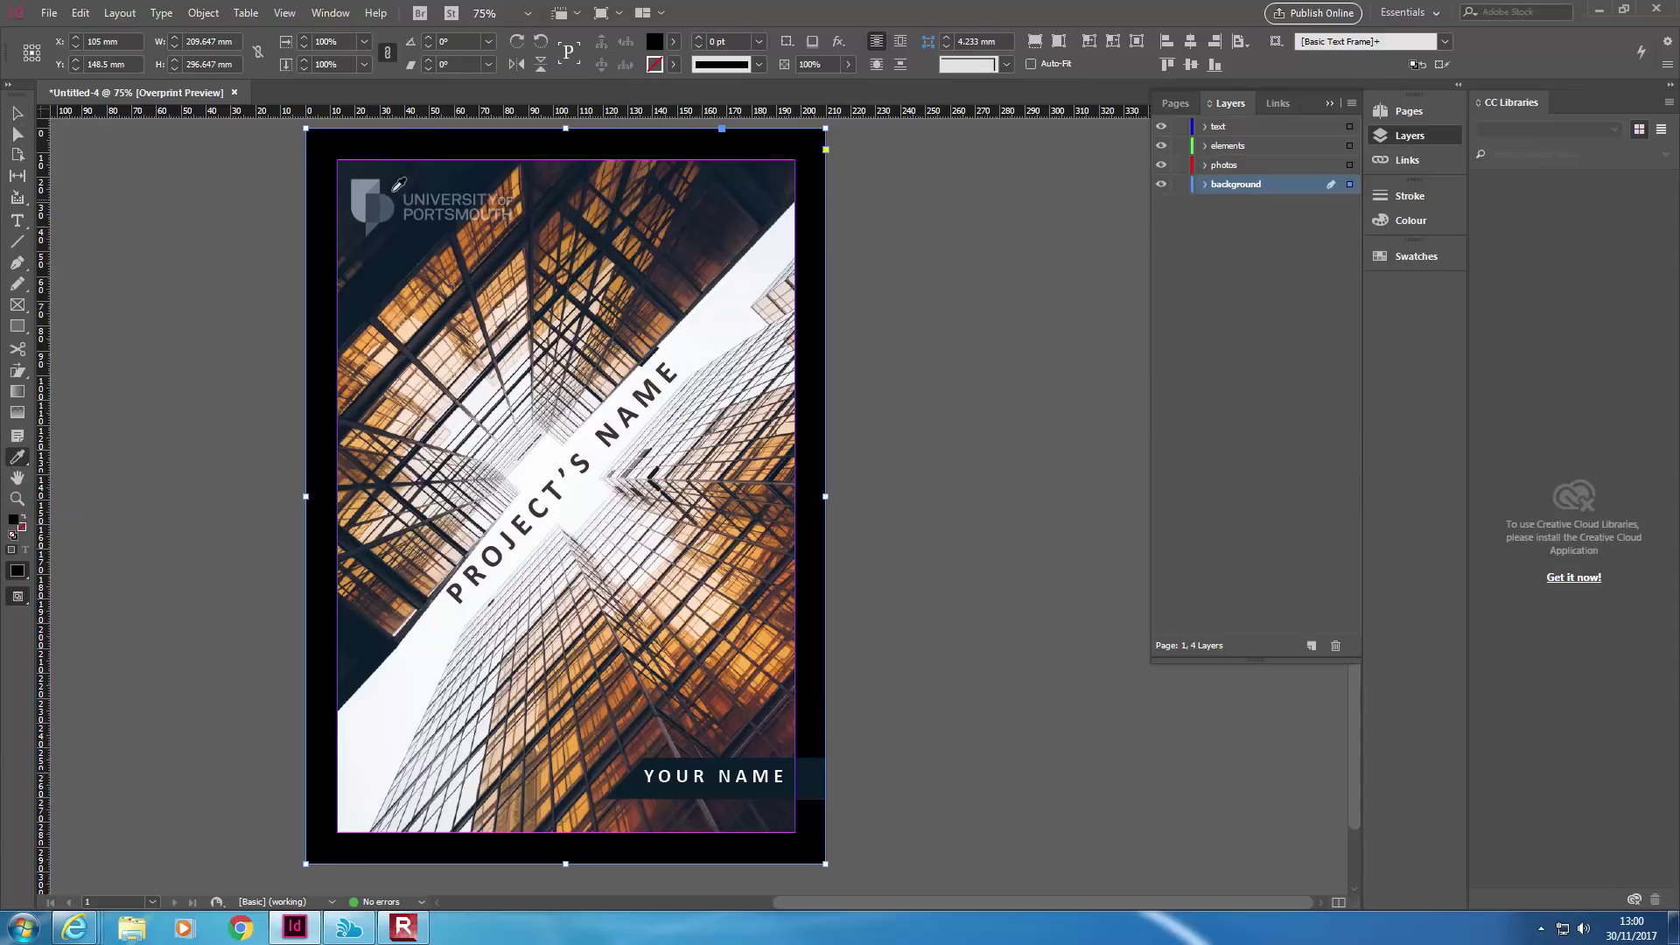
pyautogui.click(414, 173)
pyautogui.hotkey('ctrl', 'z')
pyautogui.click(16, 113)
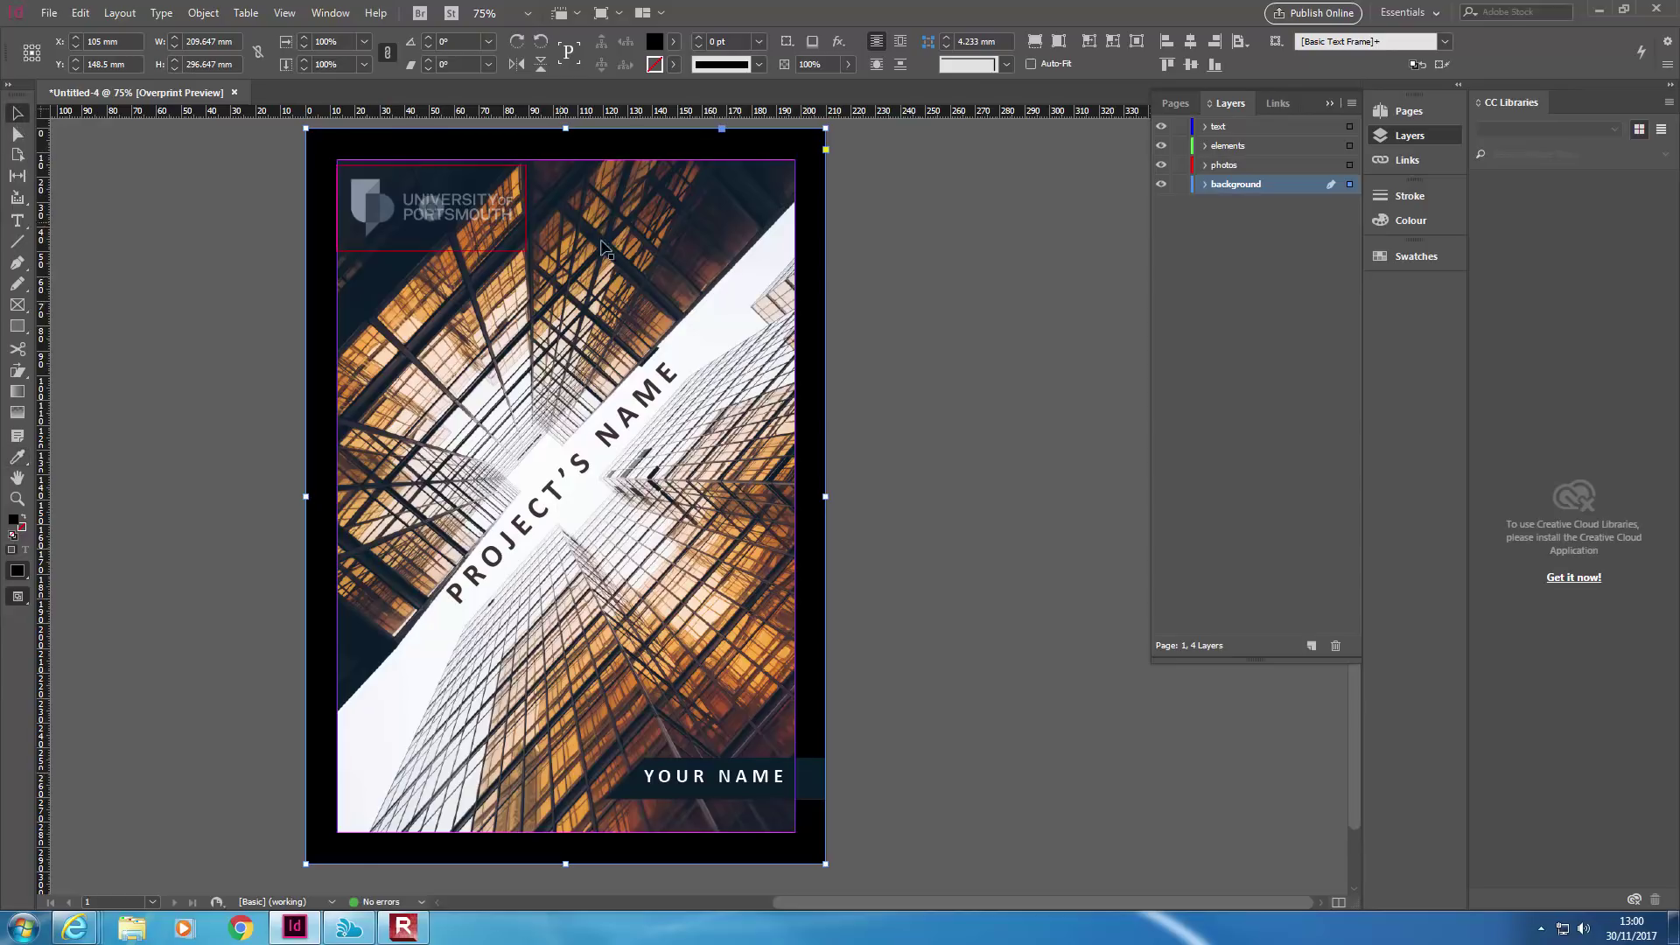
pyautogui.click(861, 158)
pyautogui.click(767, 145)
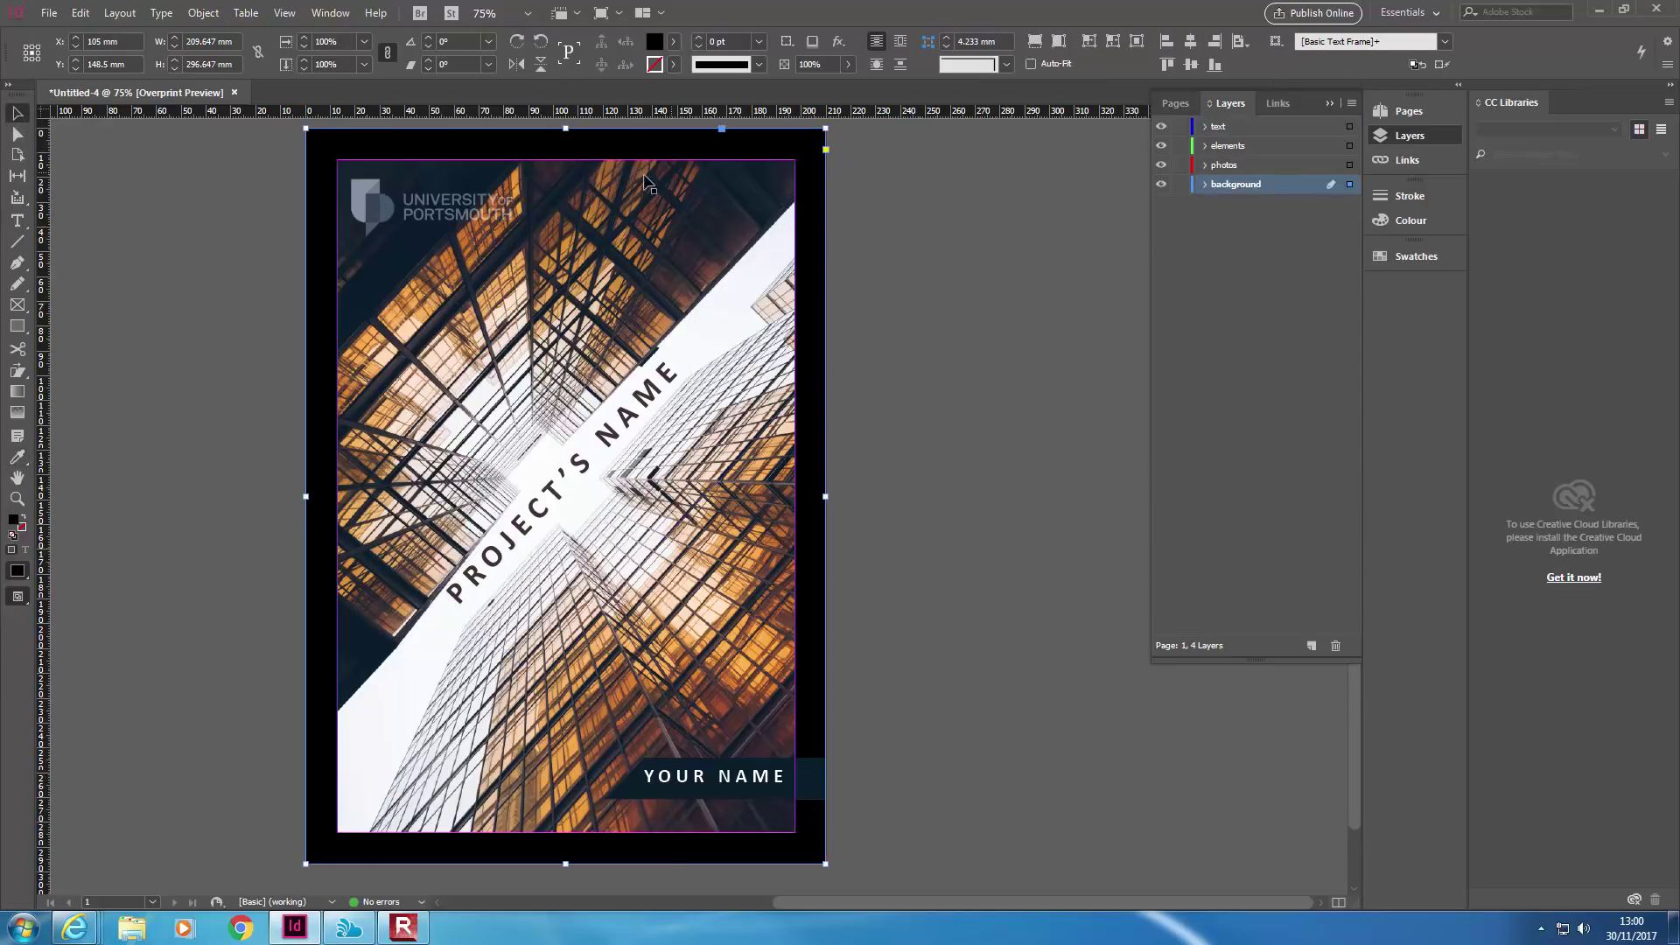
# Try to sample the name bar's colour onto the page-size background rectangle with the Eyedropper
pyautogui.click(19, 456)
pyautogui.click(806, 773)
pyautogui.hotkey('ctrl', 'z')
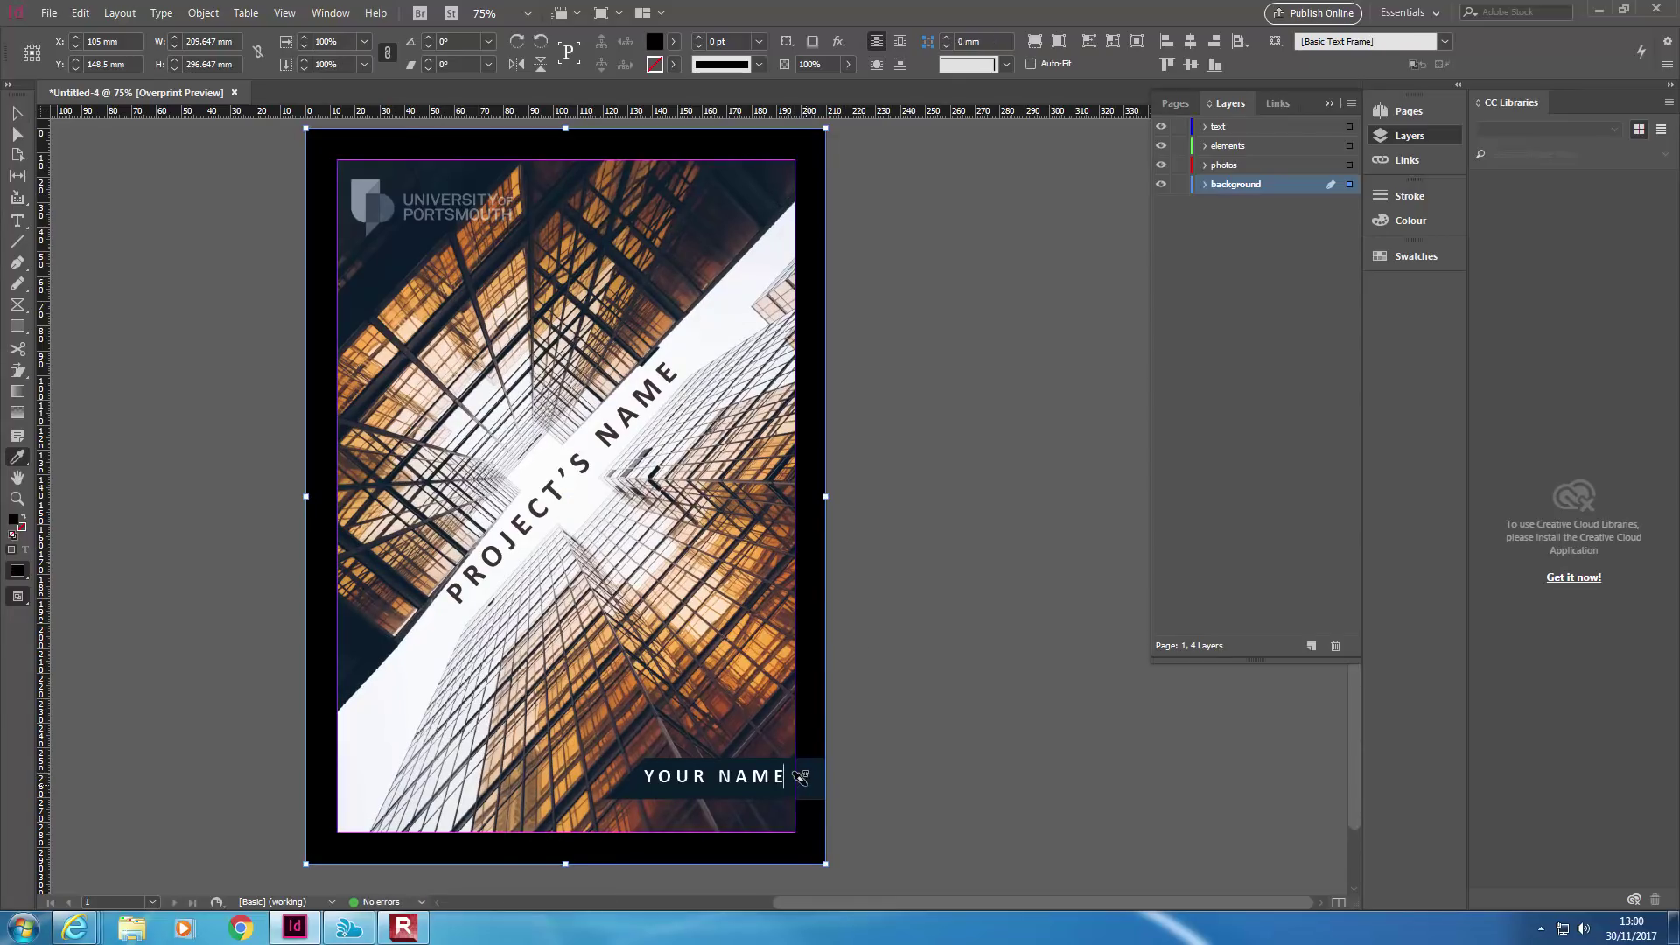
# Select the dark name bar and copy its fill colour's hex code without changing the fill
pyautogui.hotkey('ctrl', 'shift', 'a')
pyautogui.click(18, 113)
pyautogui.click(820, 407)
pyautogui.click(866, 586)
pyautogui.click(810, 782)
pyautogui.click(1006, 740)
pyautogui.click(620, 779)
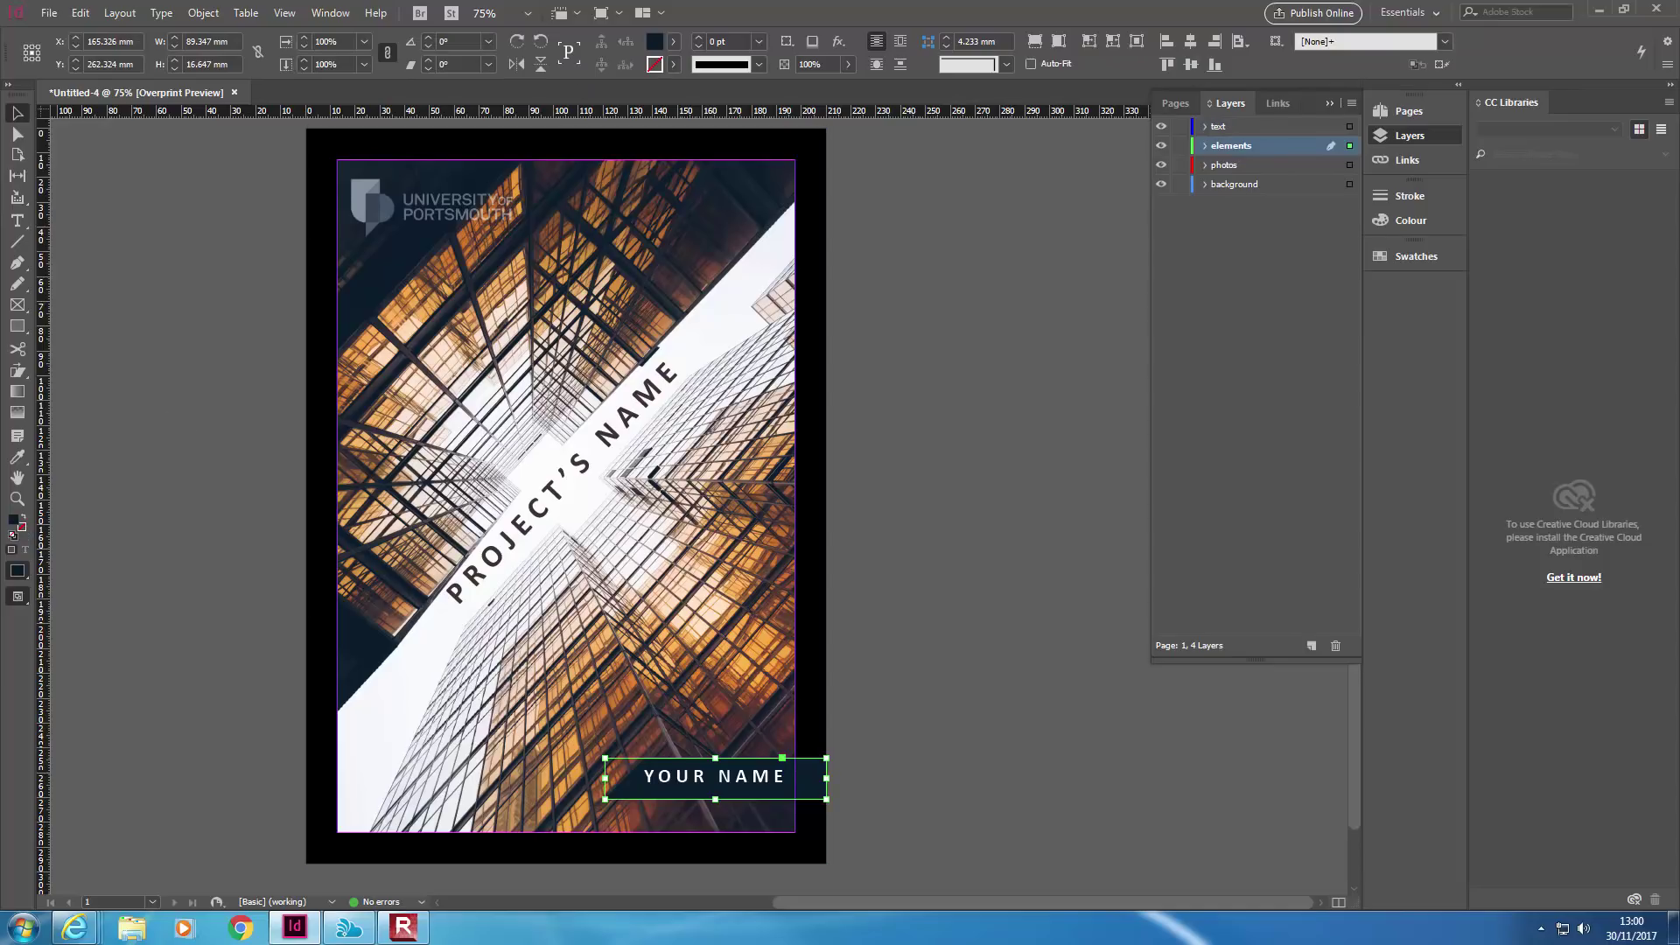
pyautogui.doubleClick(13, 522)
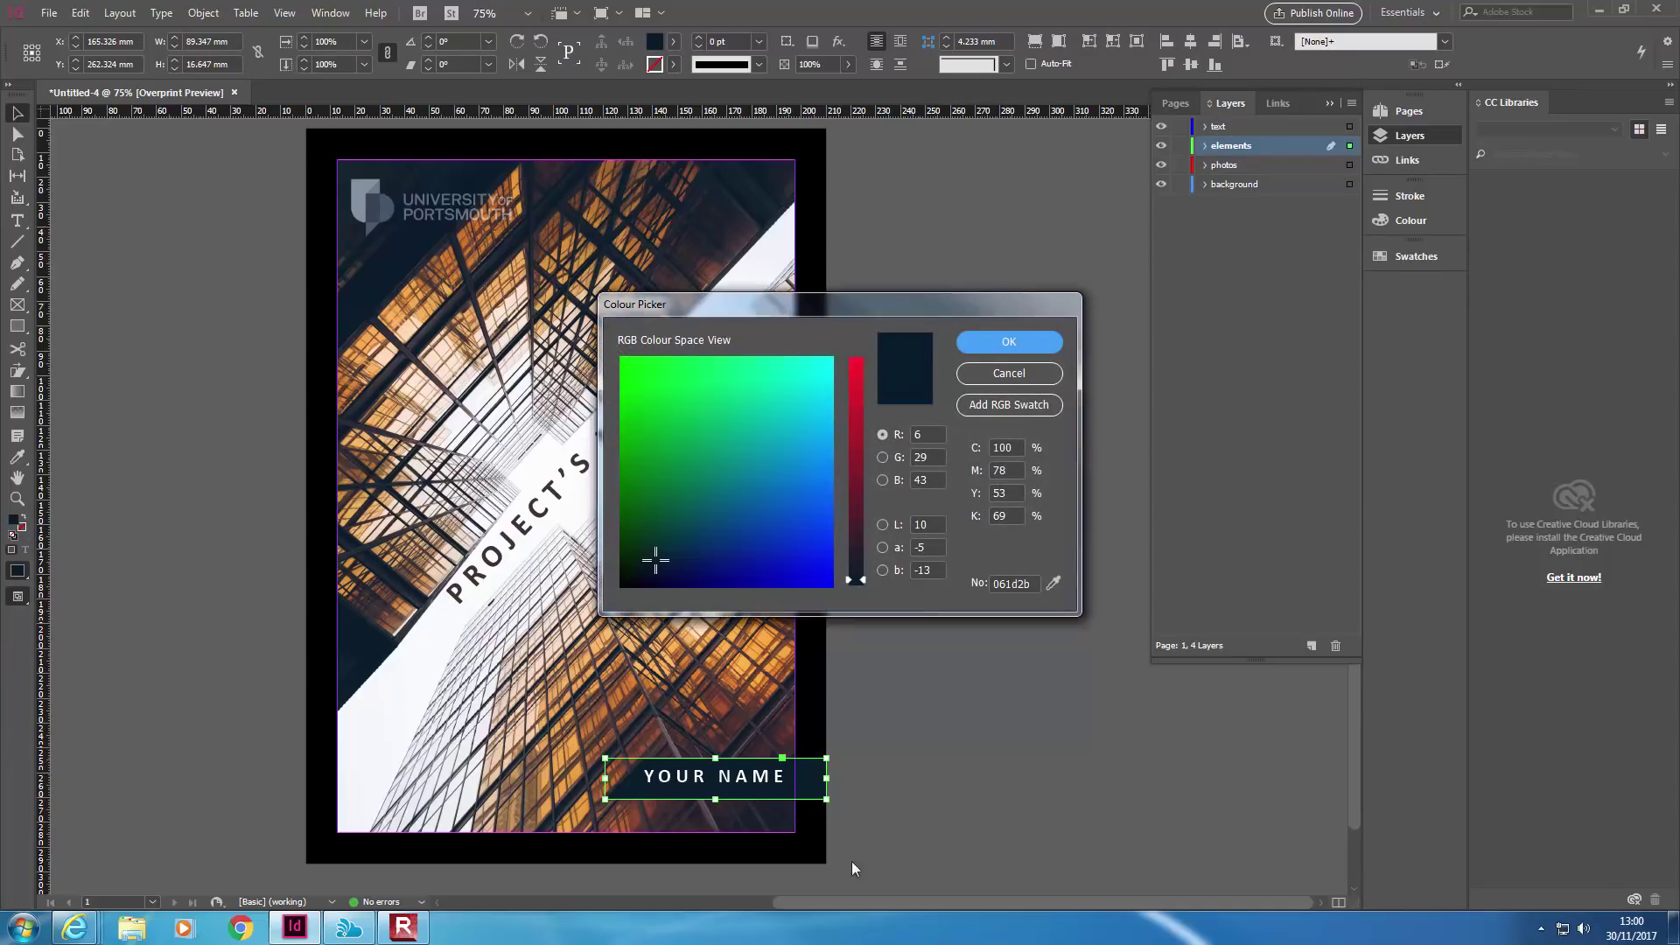
pyautogui.doubleClick(1009, 583)
pyautogui.rightClick(1009, 586)
pyautogui.click(1038, 646)
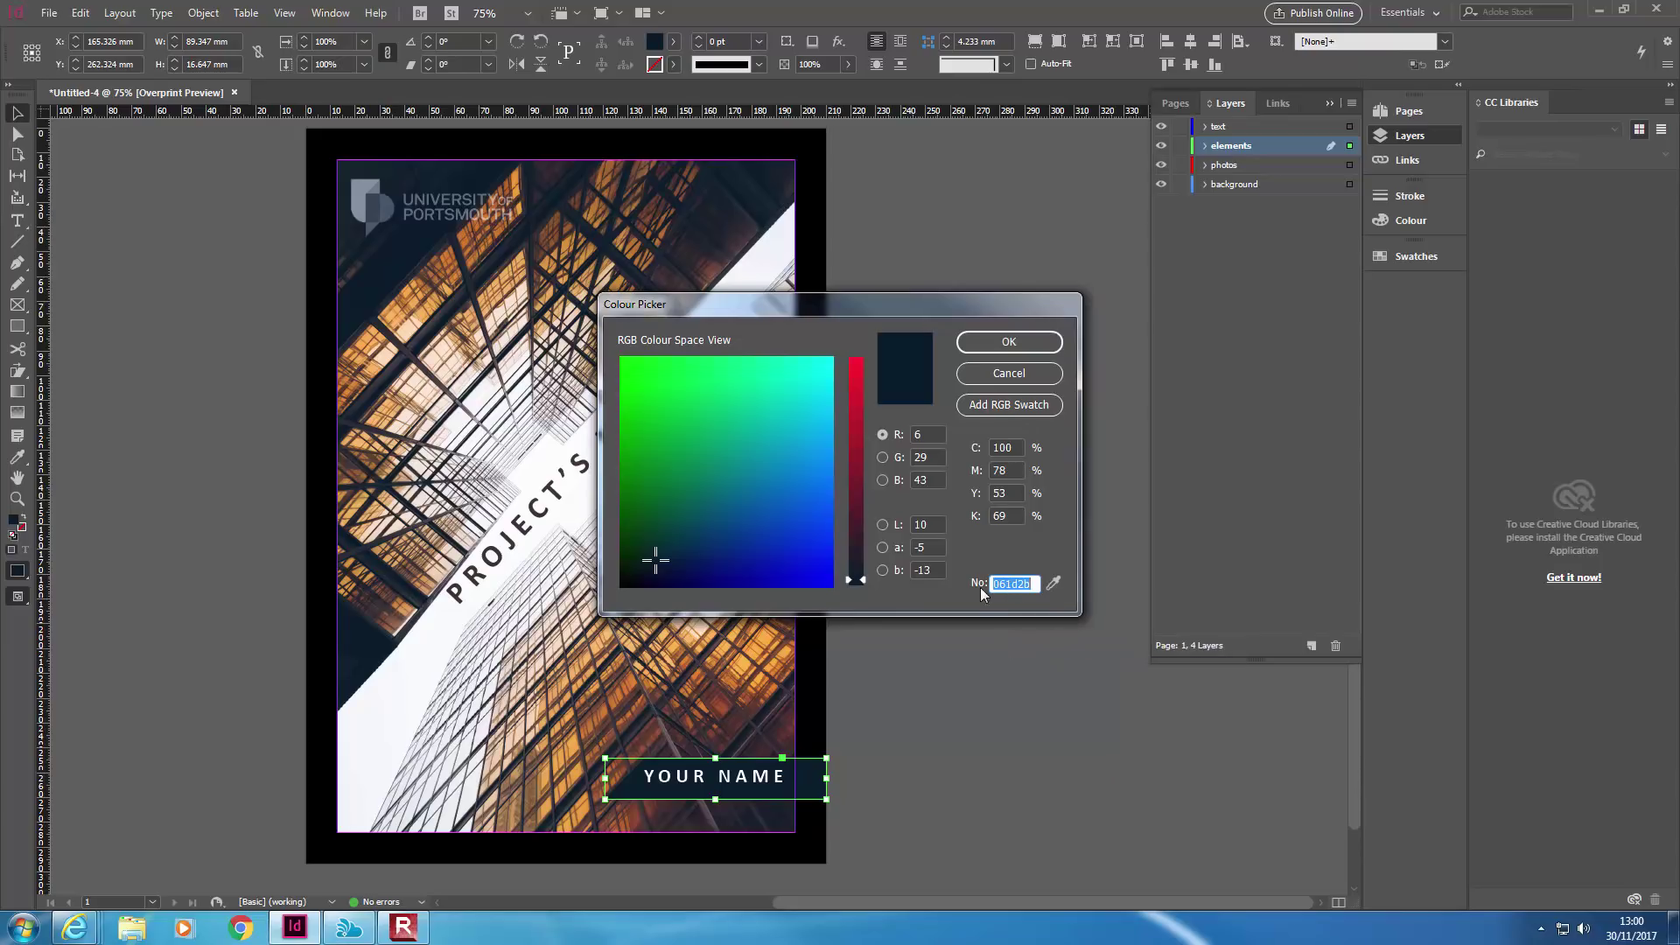
pyautogui.click(1009, 373)
# Set the page-size background rectangle's fill to hex colour 061d2b and deselect it
pyautogui.click(844, 338)
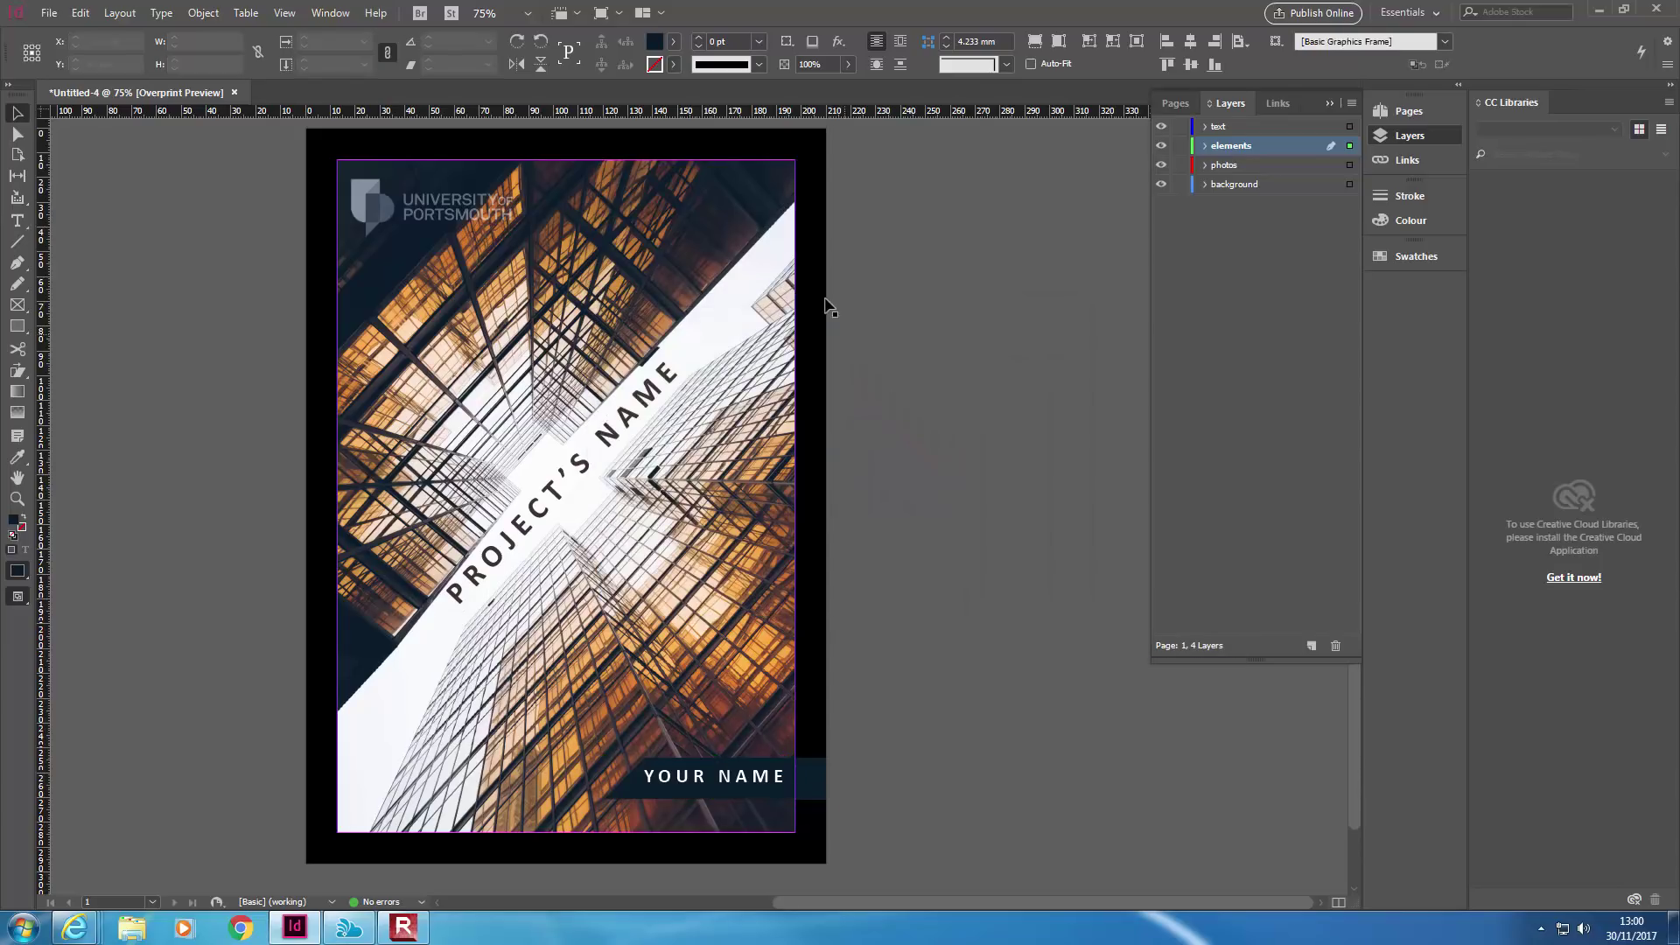
pyautogui.click(815, 300)
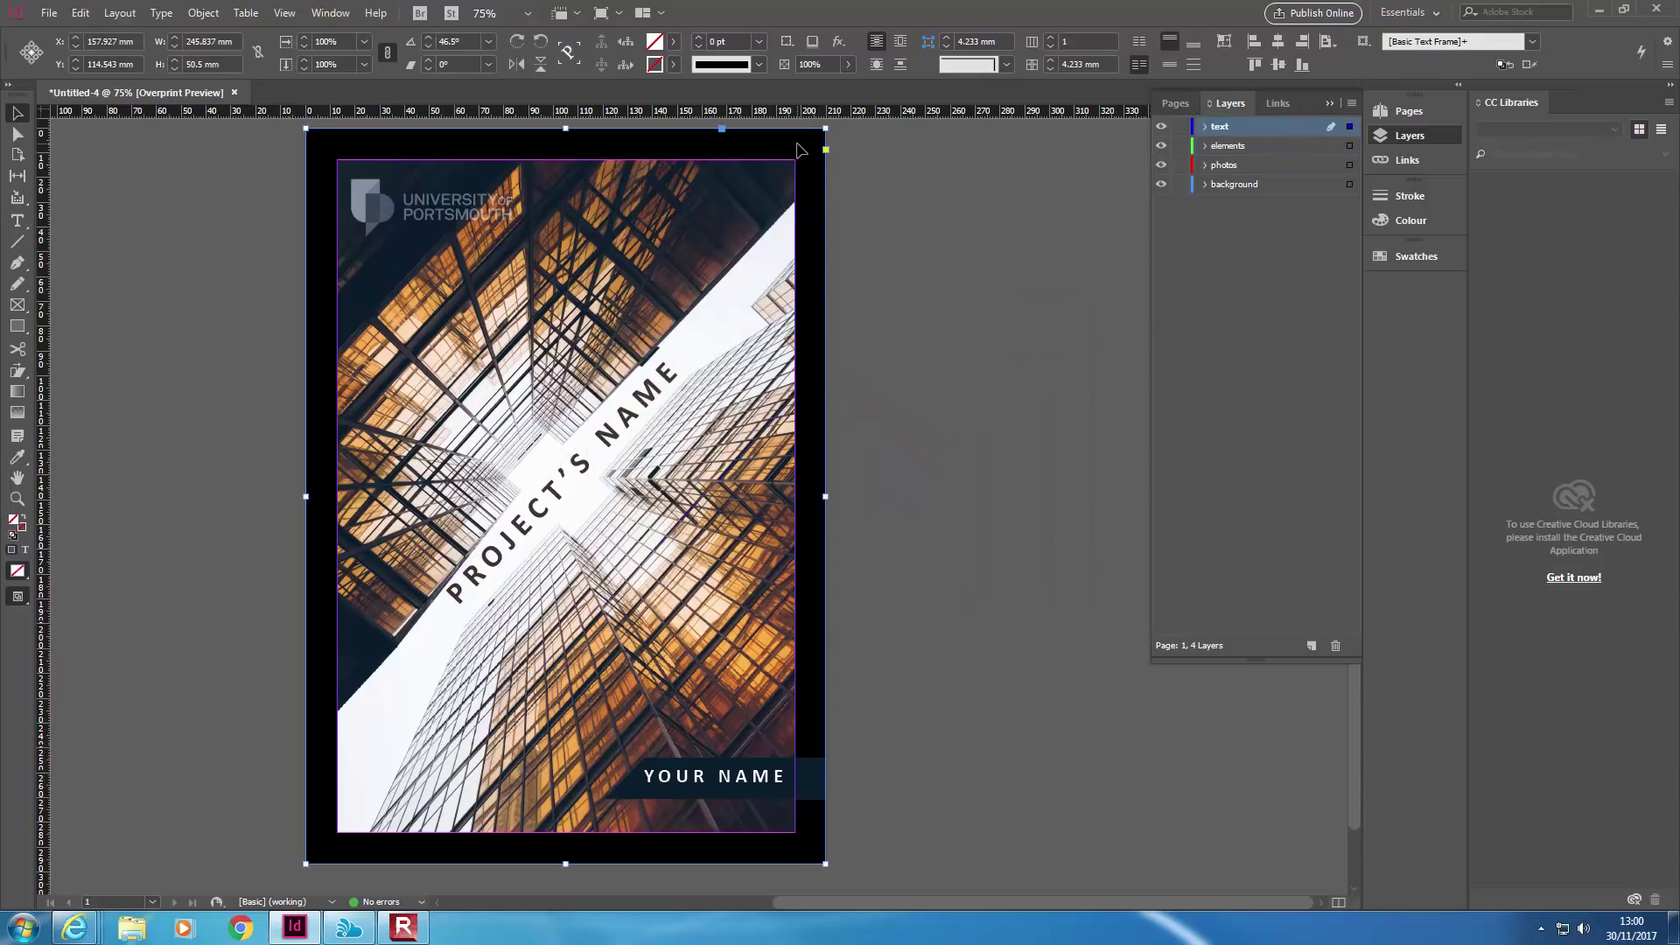
pyautogui.click(18, 571)
pyautogui.click(14, 571)
pyautogui.doubleClick(14, 524)
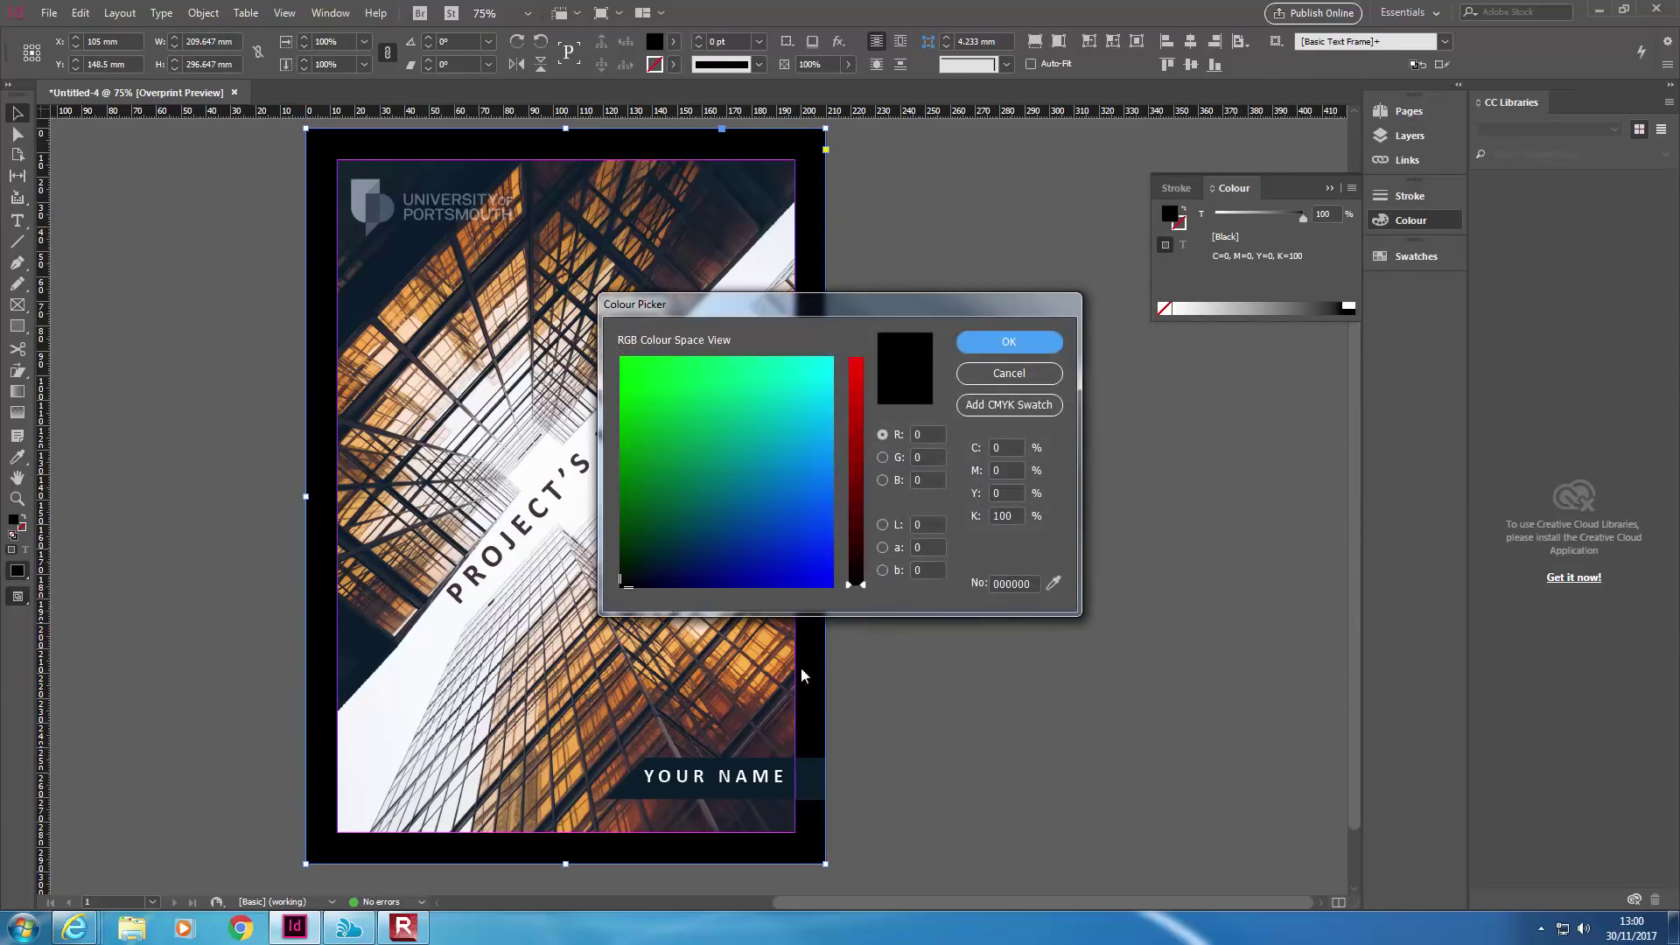
pyautogui.doubleClick(1002, 585)
pyautogui.write('061d2b')
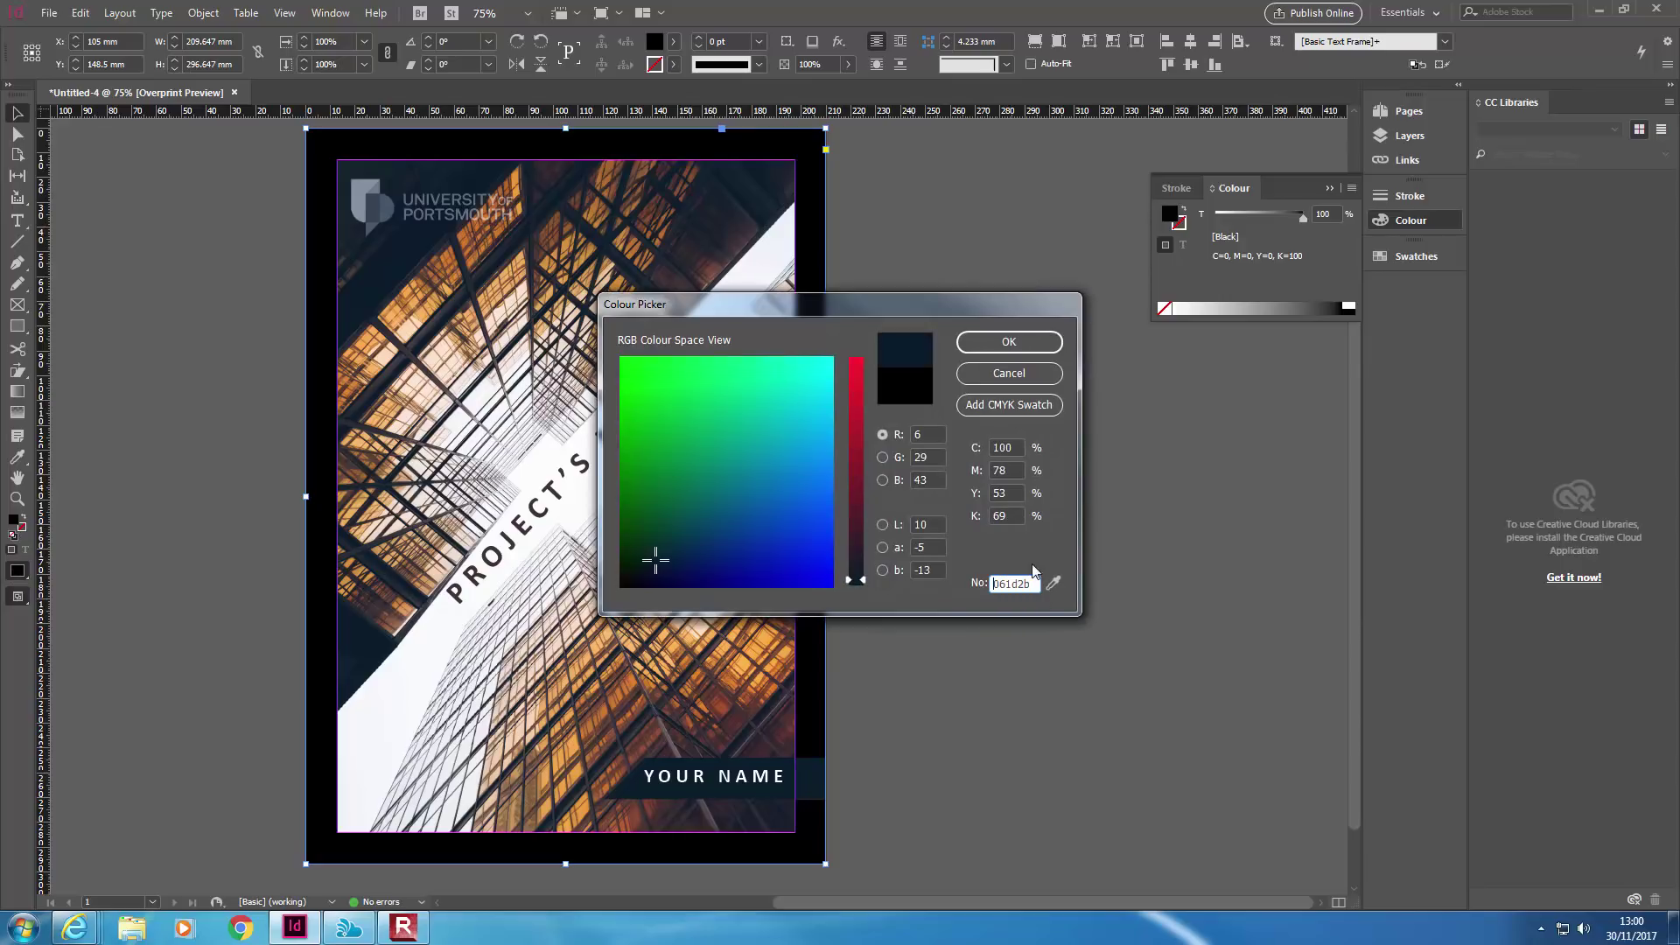
pyautogui.click(958, 343)
pyautogui.click(1092, 406)
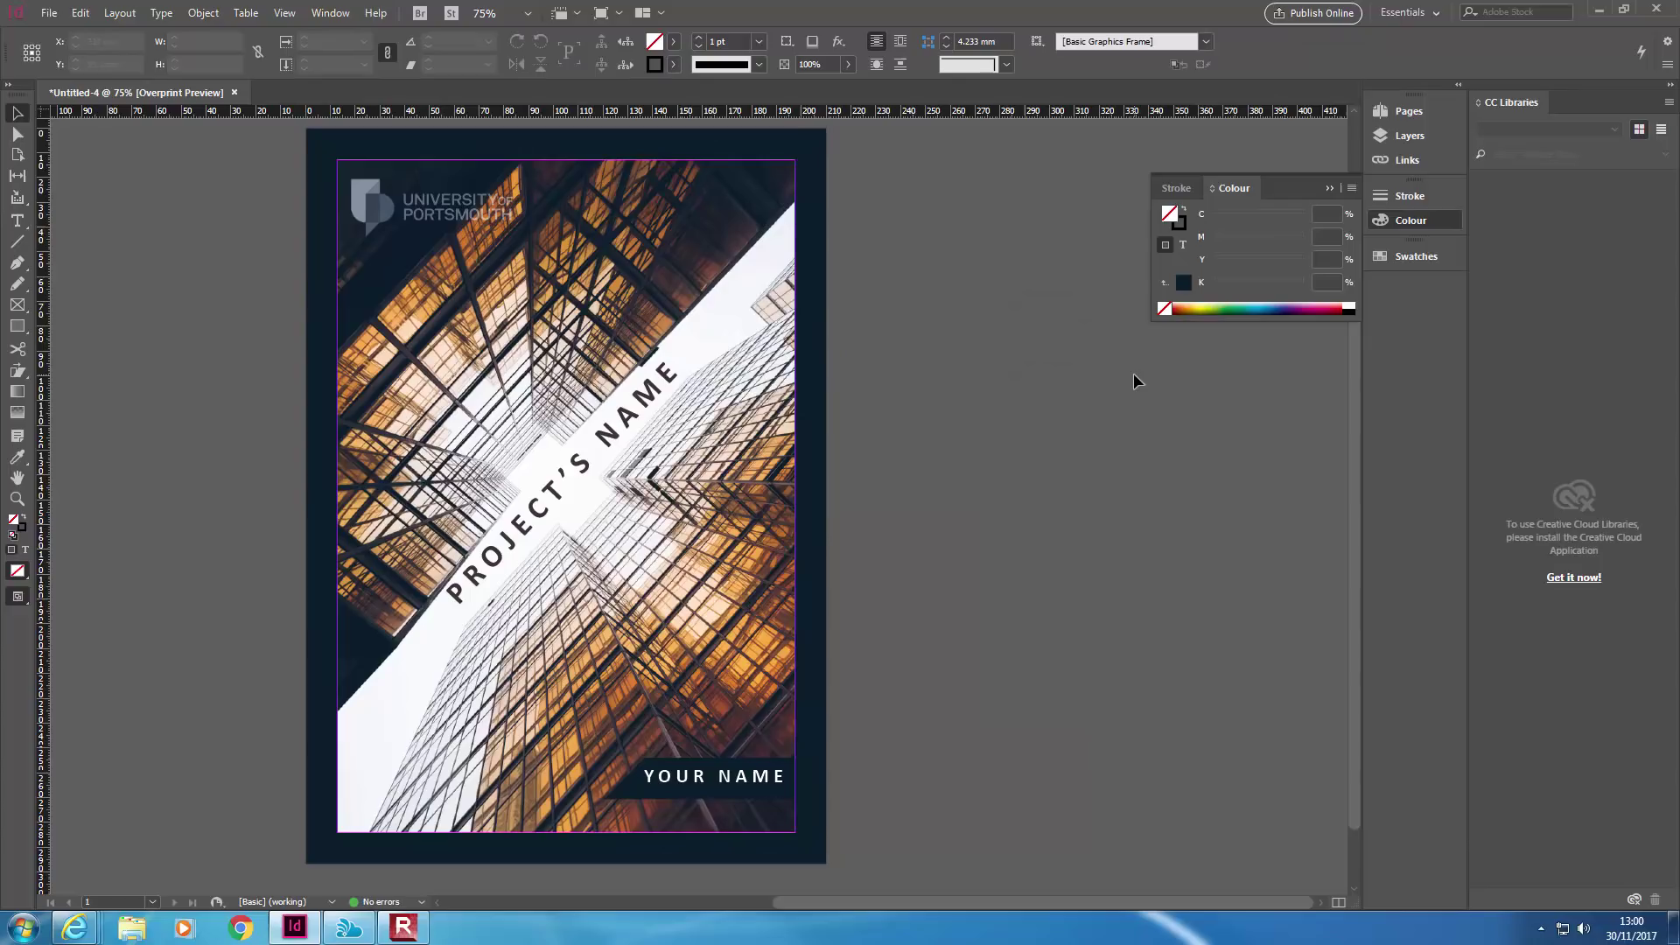
# Shrink the university logo frame to about 53 × 24 mm and fit the logo content to the frame
pyautogui.click(524, 245)
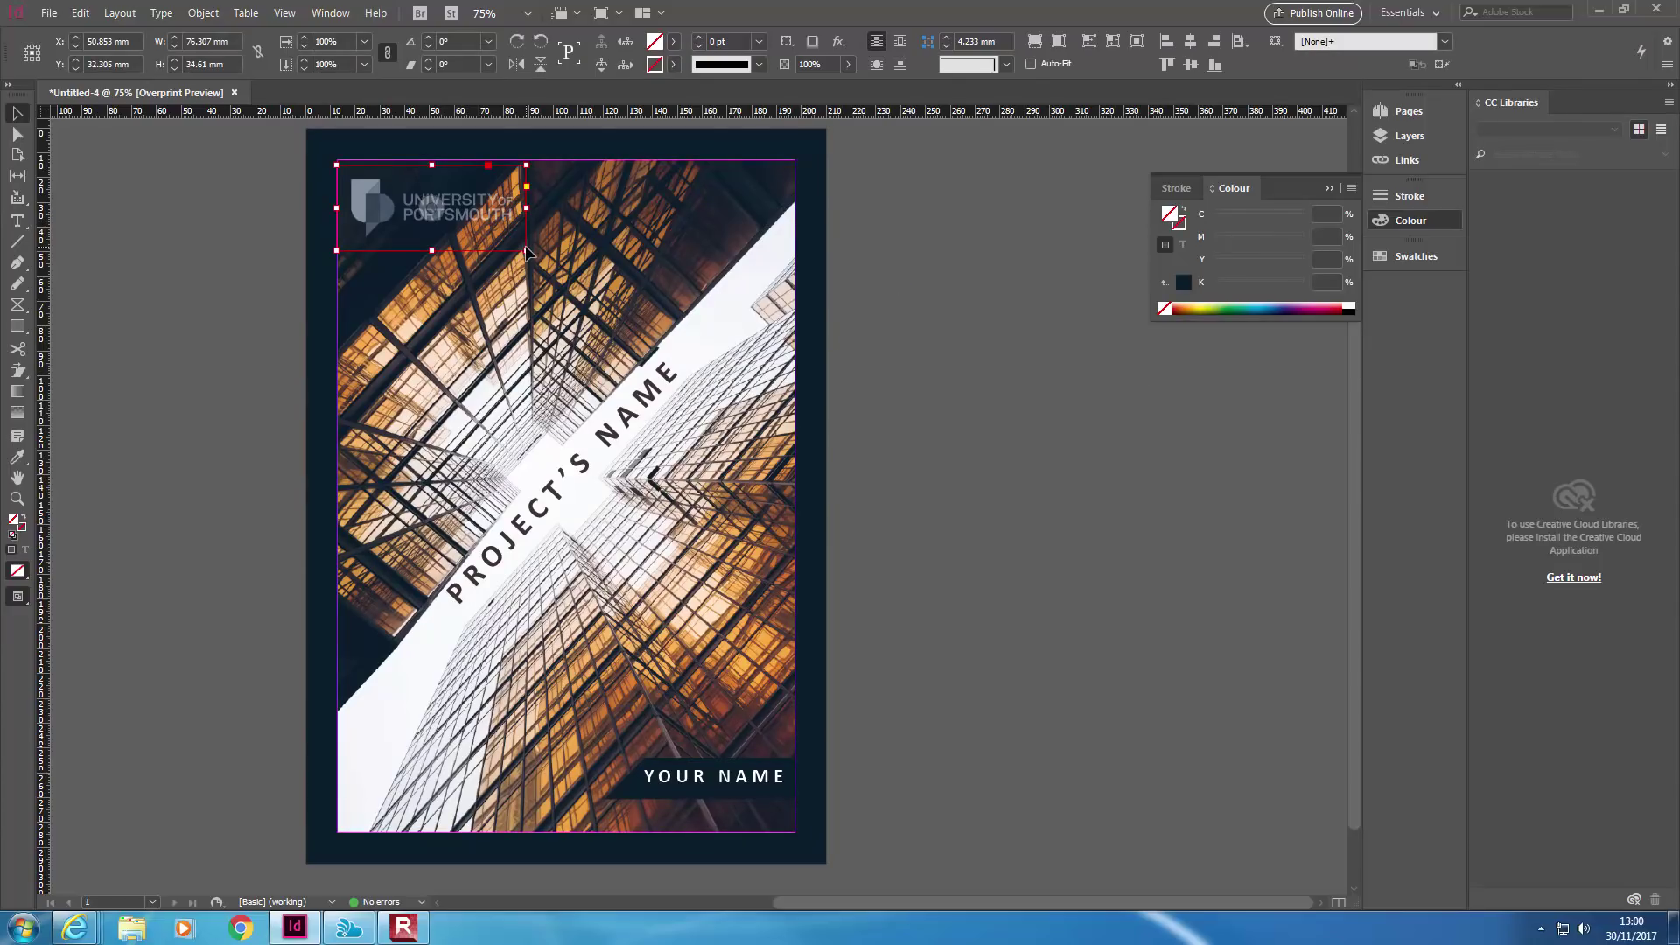
pyautogui.moveTo(525, 252); pyautogui.dragTo(470, 225)
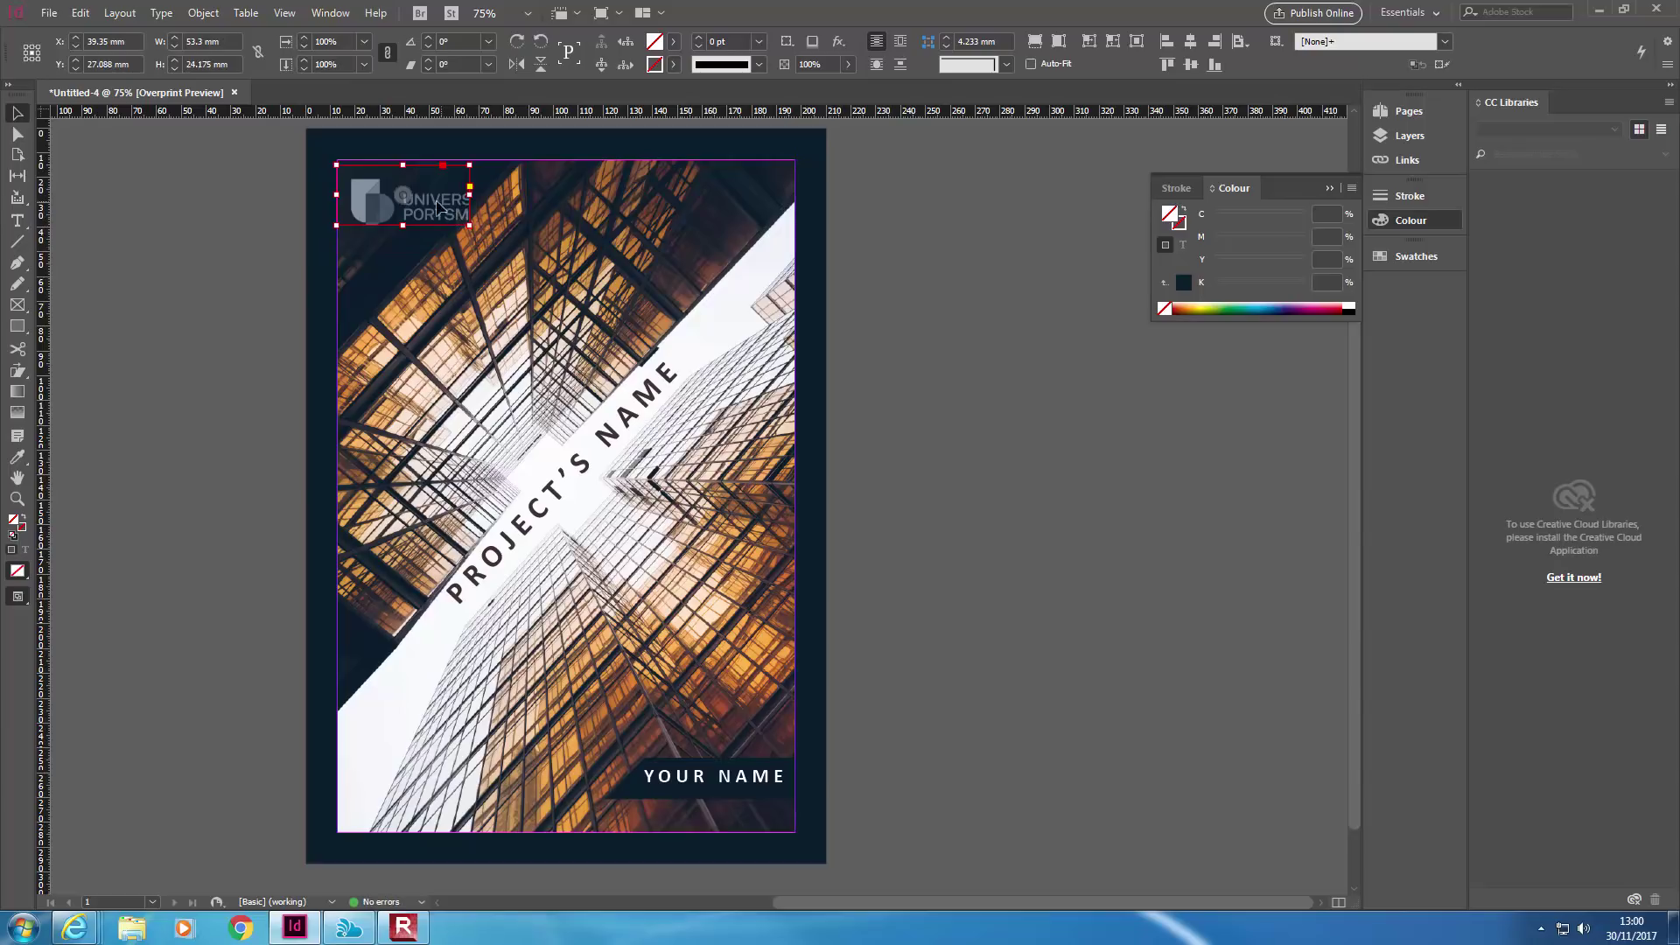
pyautogui.rightClick(433, 194)
pyautogui.click(413, 196)
pyautogui.rightClick(432, 203)
pyautogui.moveTo(544, 521)
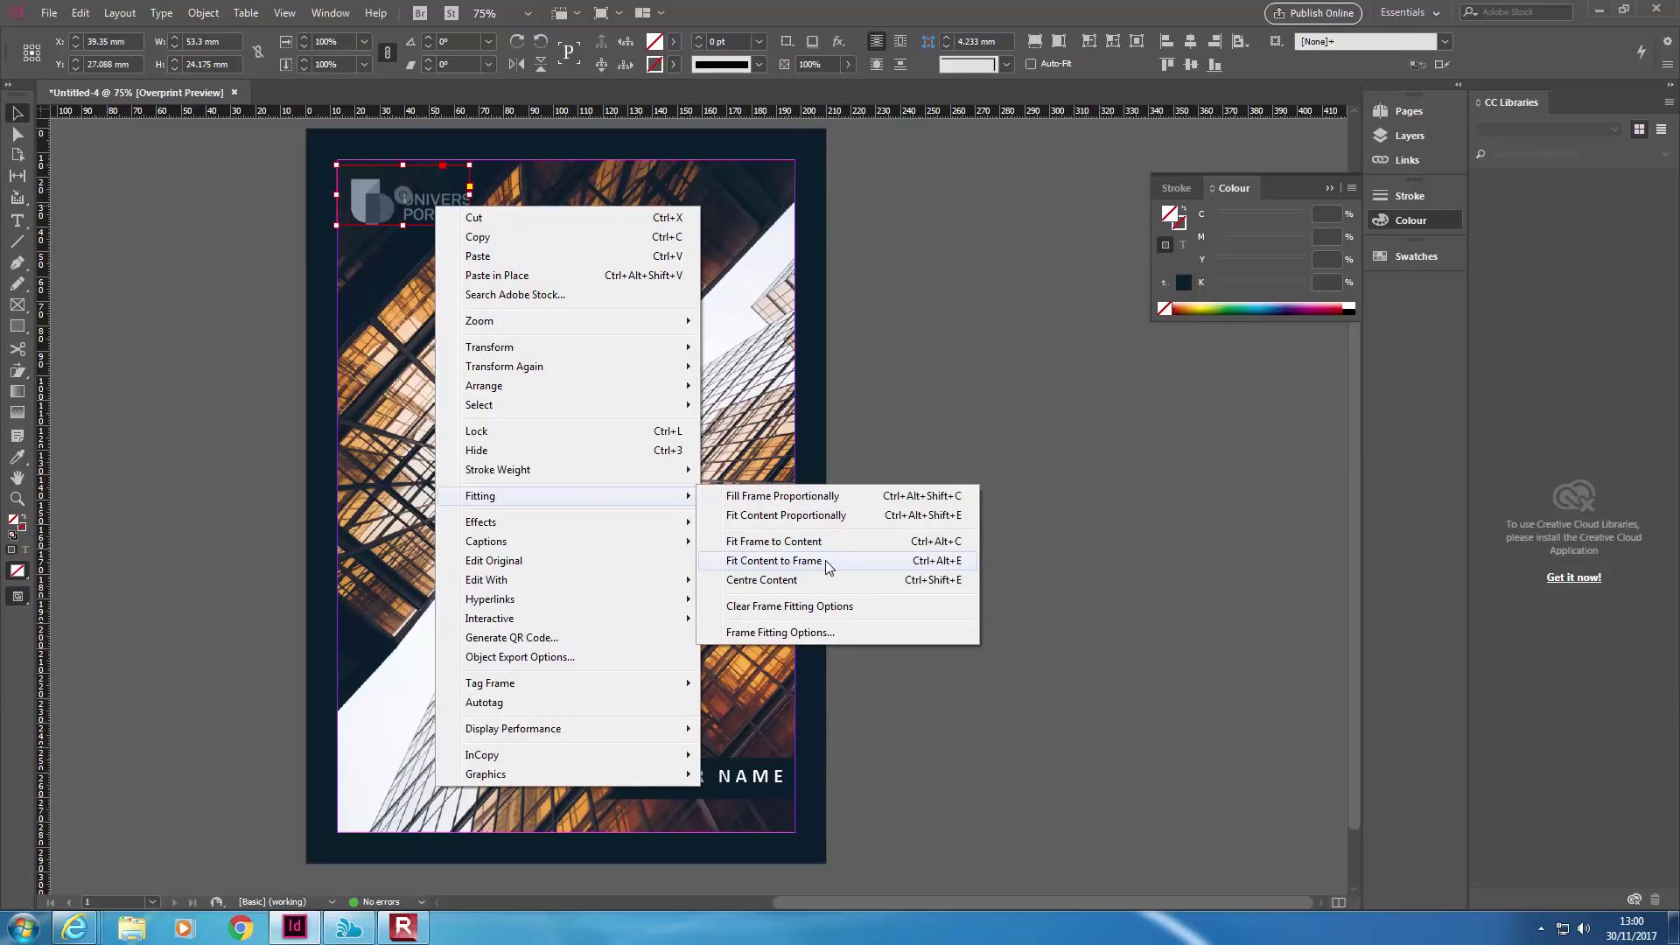
pyautogui.click(827, 567)
pyautogui.click(1077, 382)
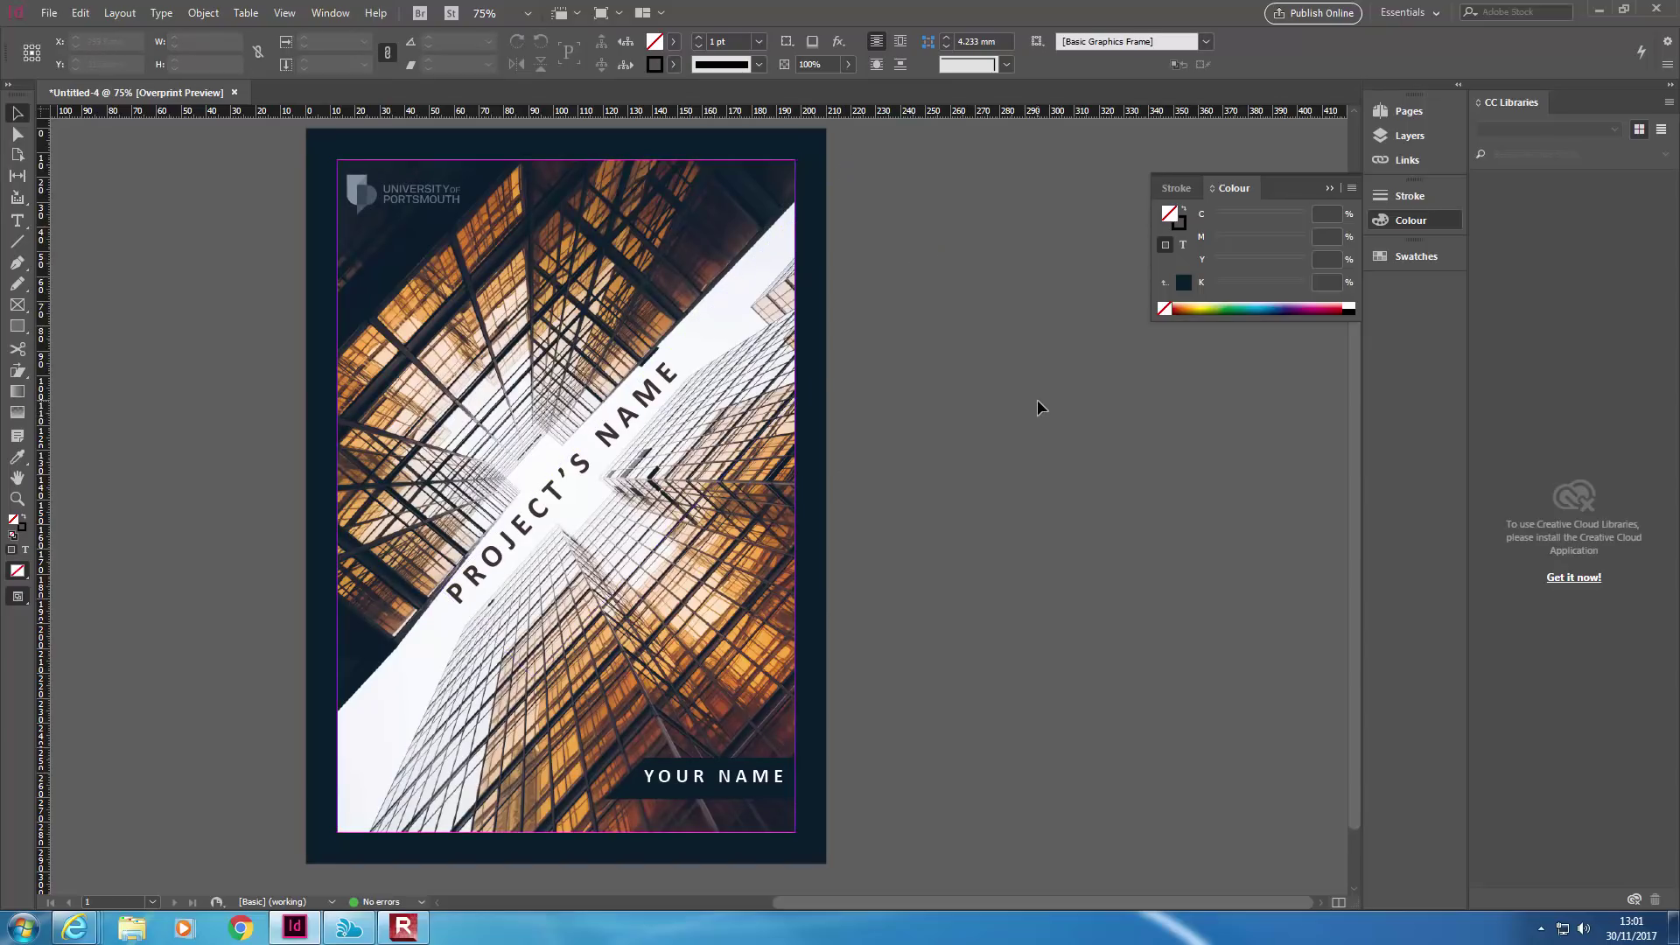
# Save the document in the cover1 folder inside indesign under a new file name
pyautogui.click(49, 13)
pyautogui.click(112, 159)
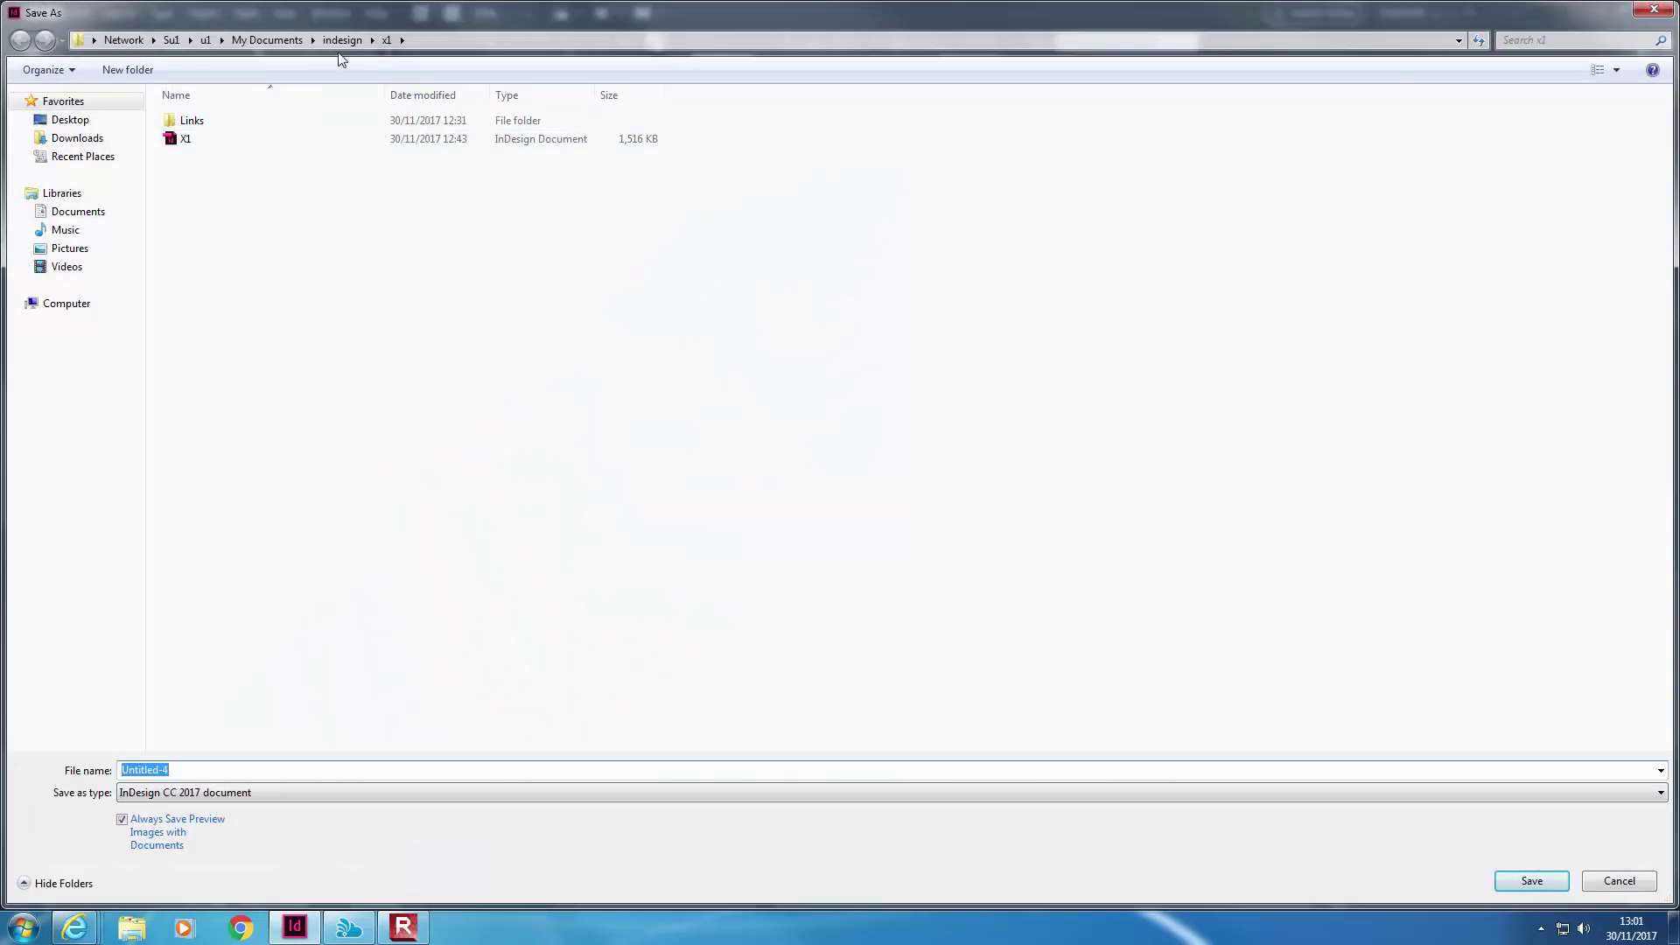
pyautogui.click(346, 41)
pyautogui.doubleClick(226, 122)
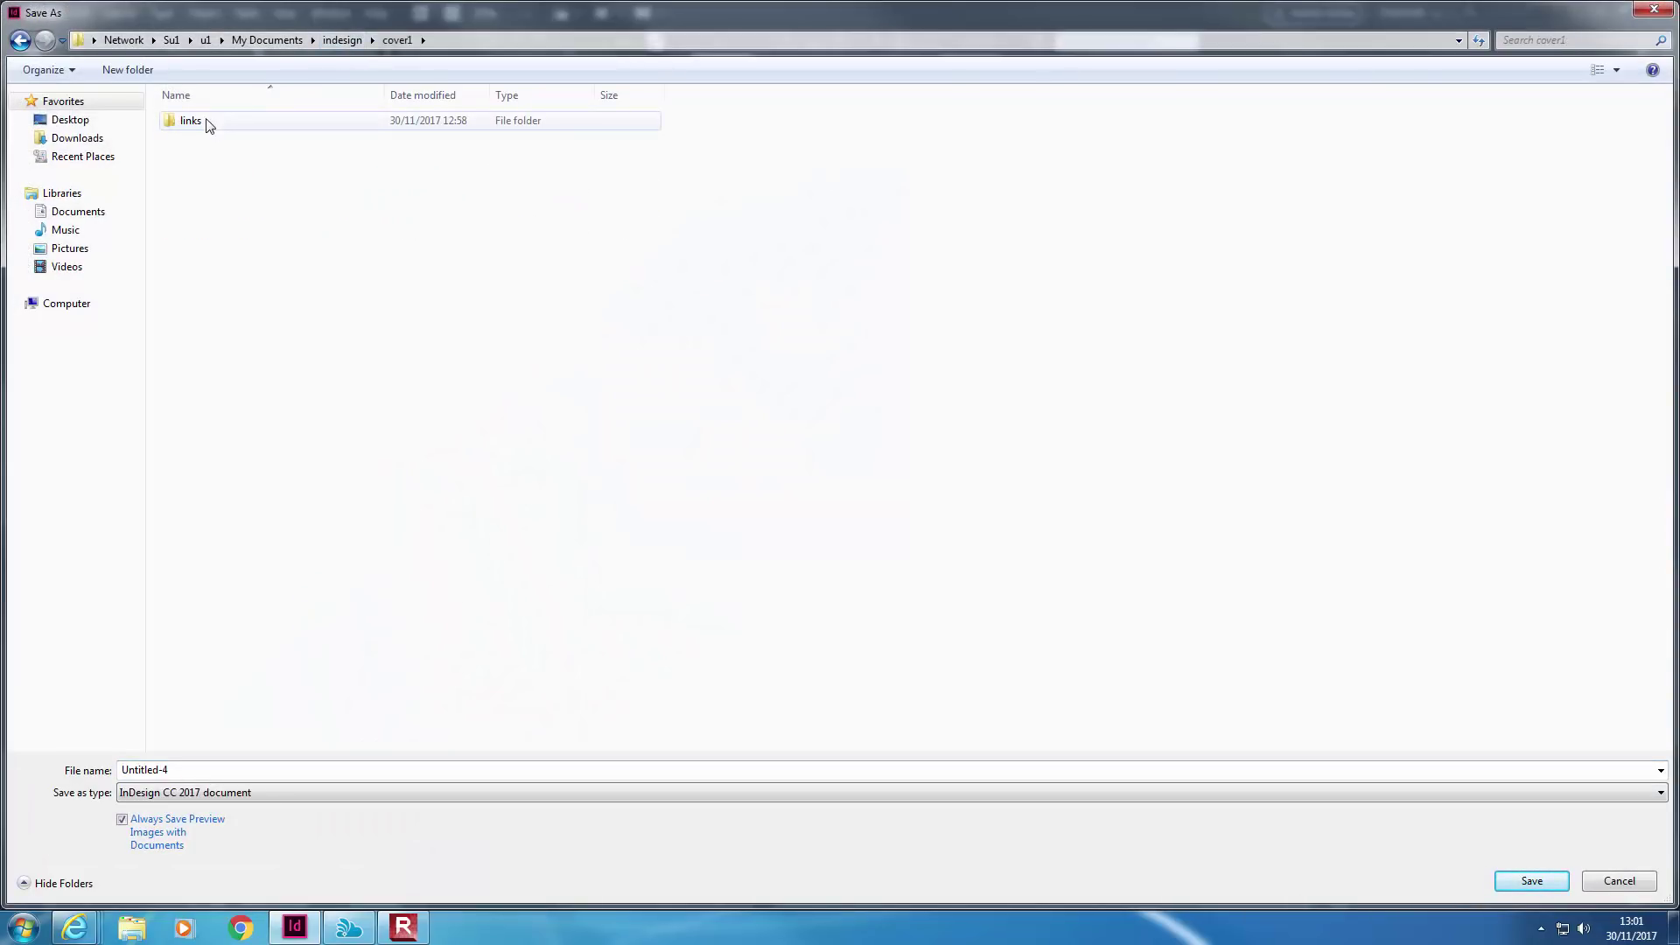
pyautogui.click(239, 767)
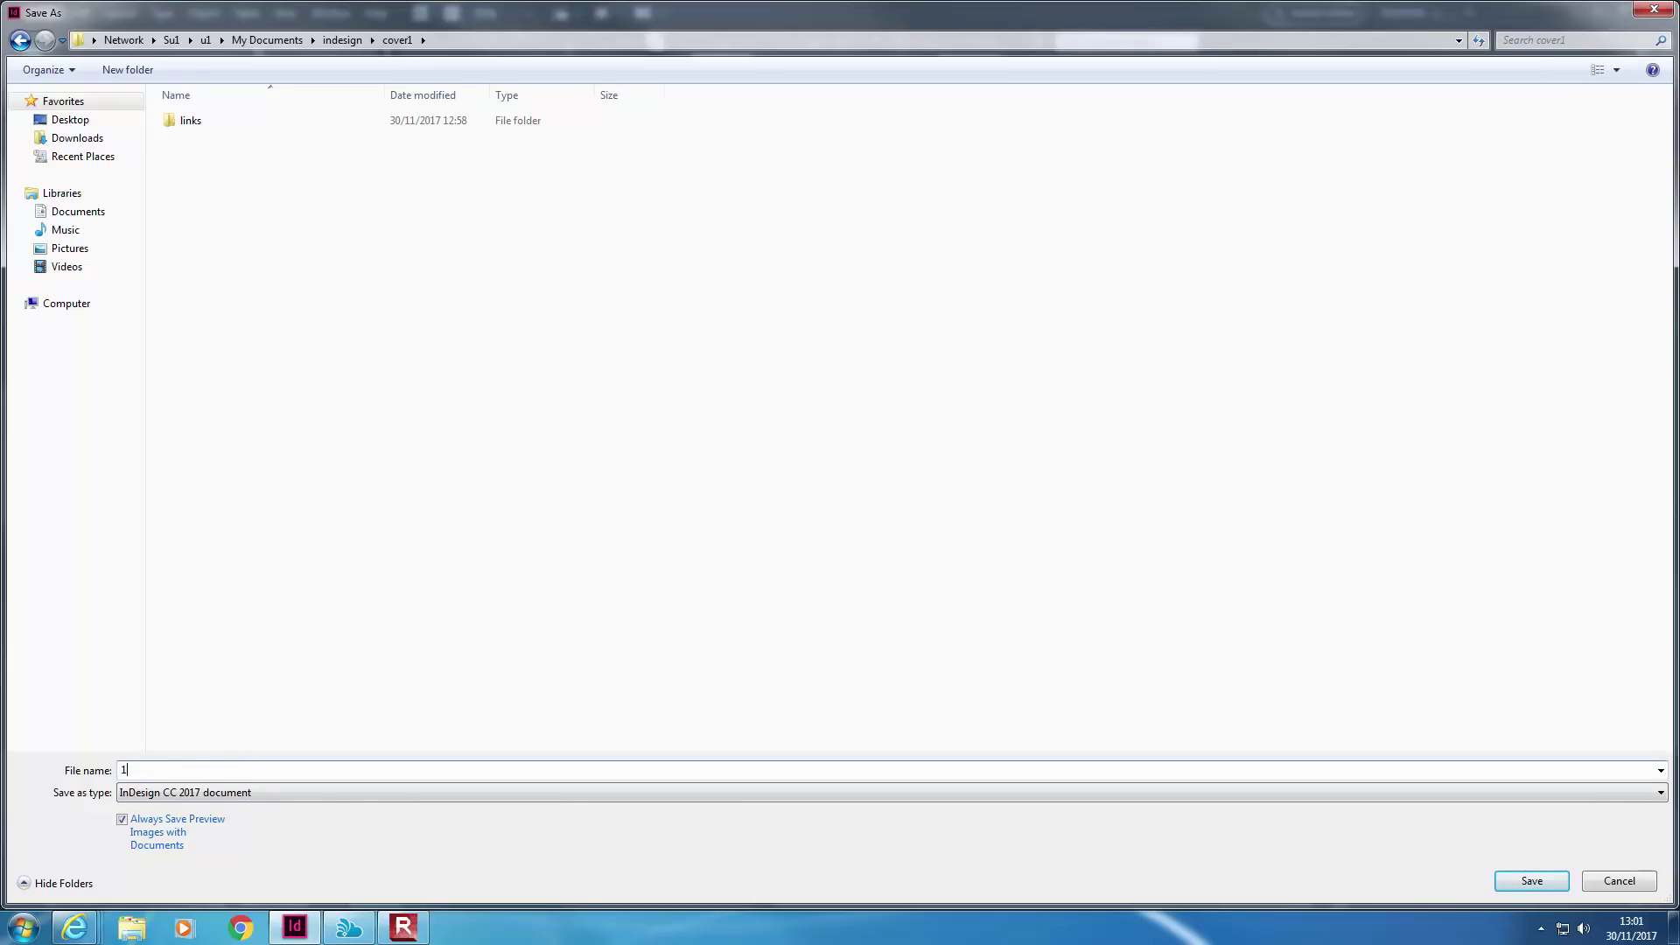